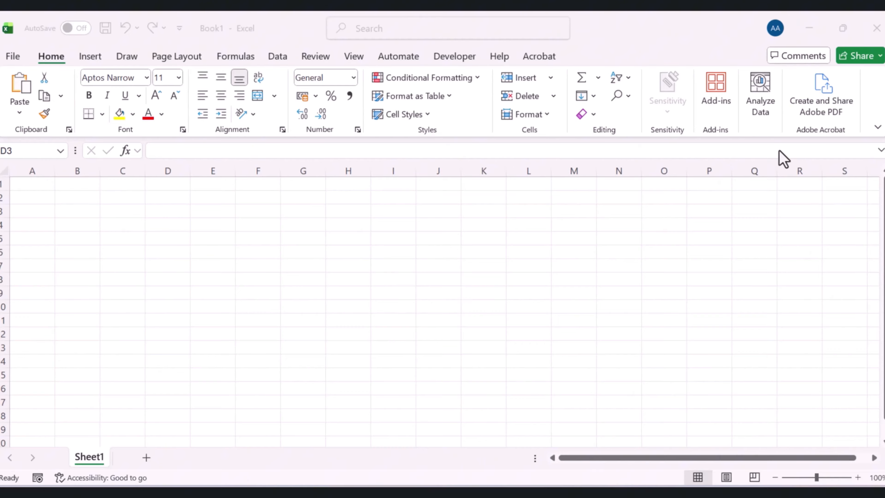
Rename the first worksheet as Current_Period_Data
double_click(91, 455)
type("Cu")
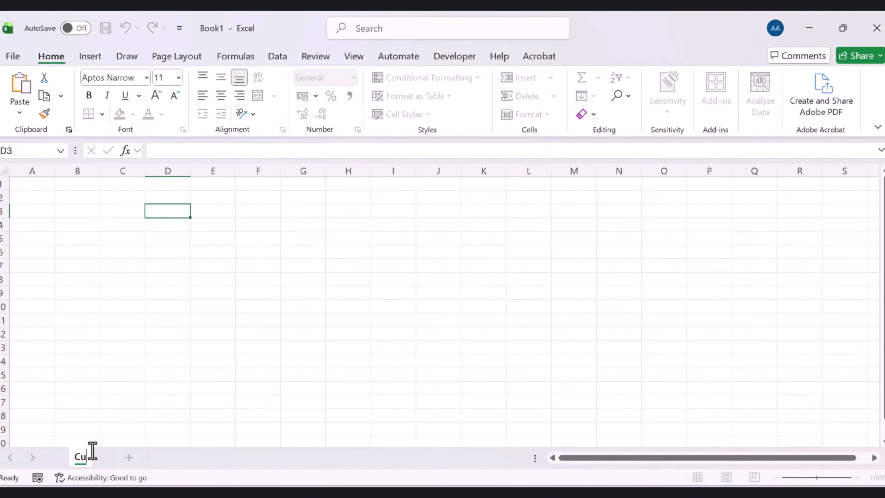
type("rrent_")
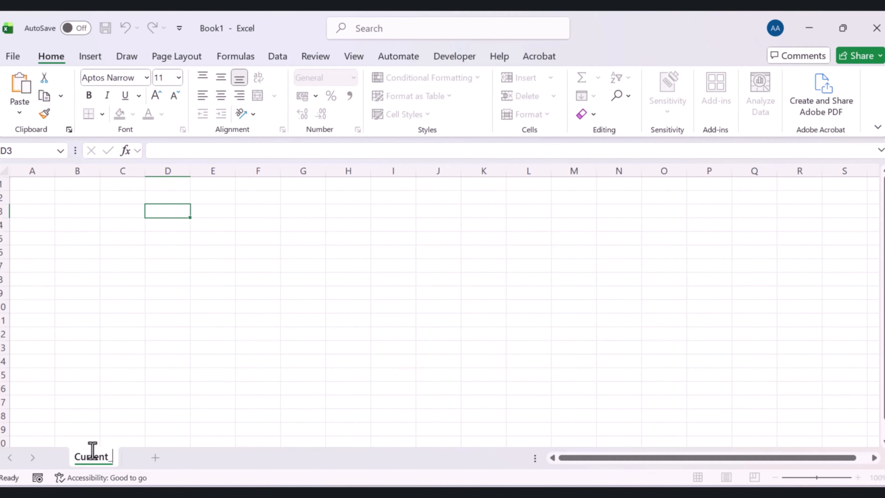
type("Period_Data")
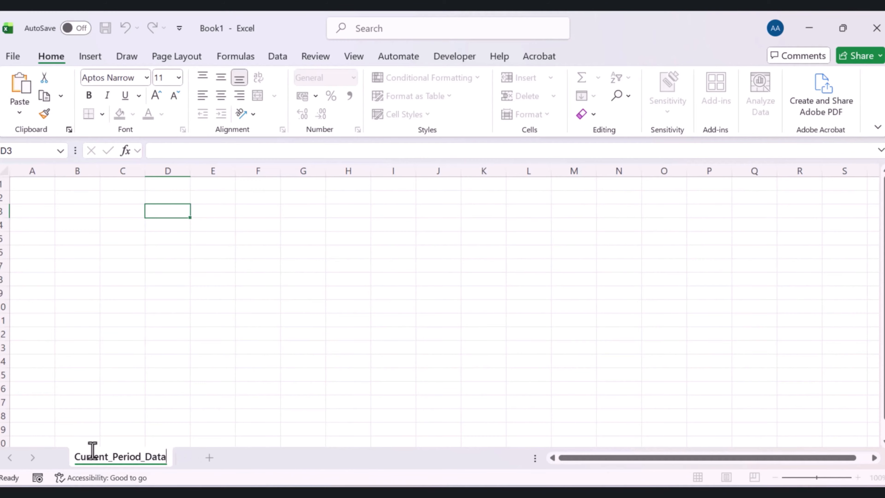
left_click(223, 319)
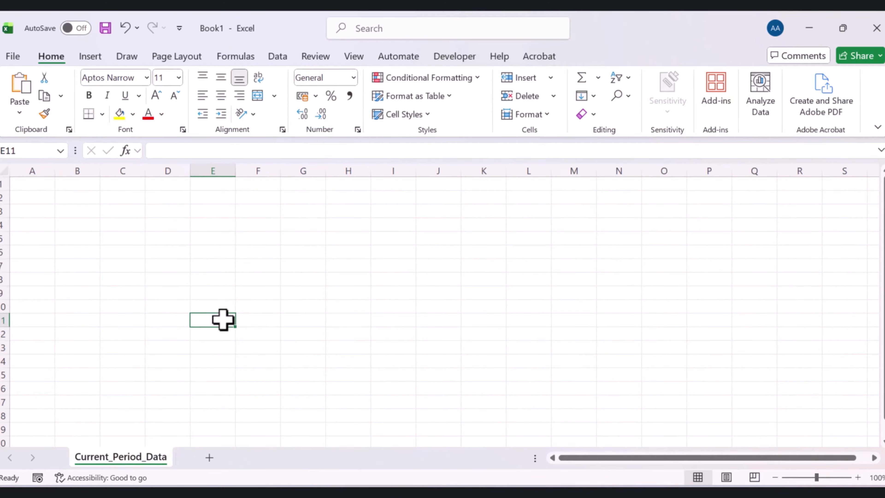
Enter the column headers KPI Name in A1 and Value in B1
left_click(32, 185)
type("KPI Name")
key("Return")
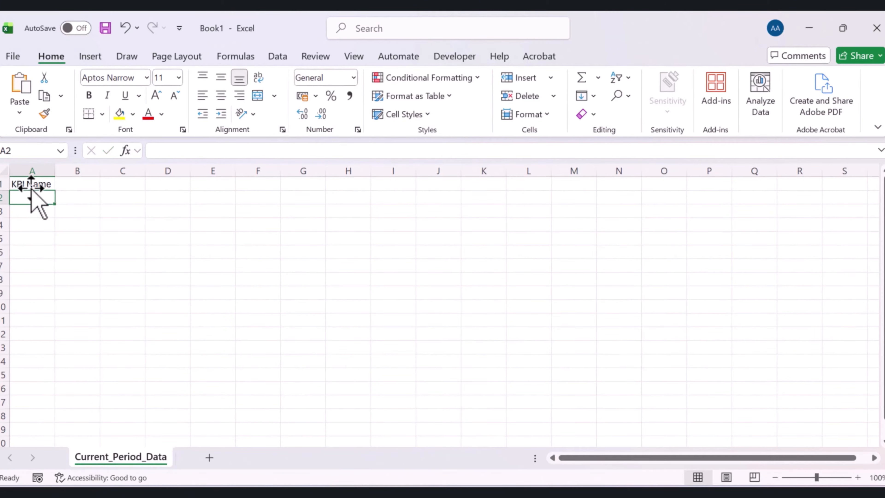
left_click(74, 188)
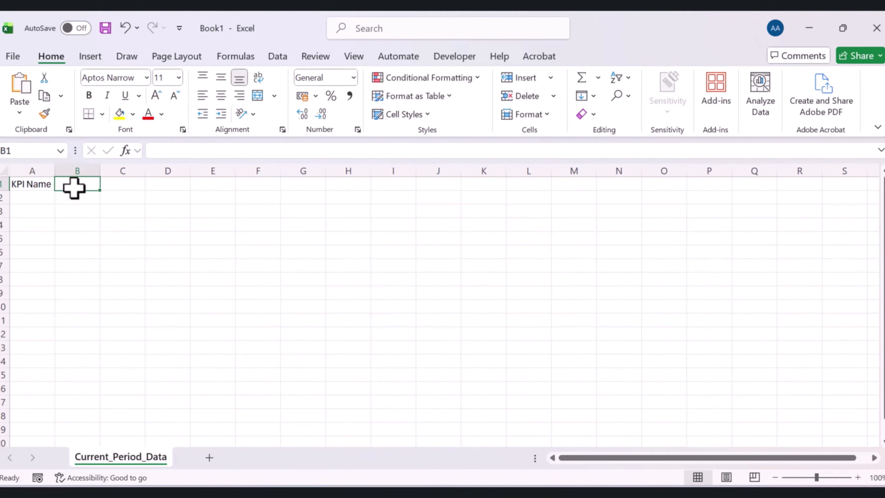
type("Value")
Widen column A and make the KPI Name and Value headers bold and centred
left_click(122, 211)
left_click_drag(54, 168, 163, 169)
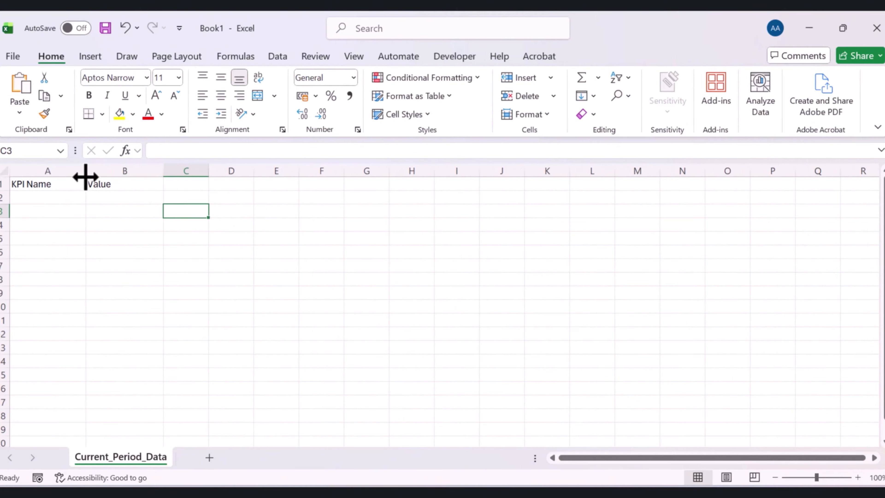
left_click_drag(86, 176, 105, 184)
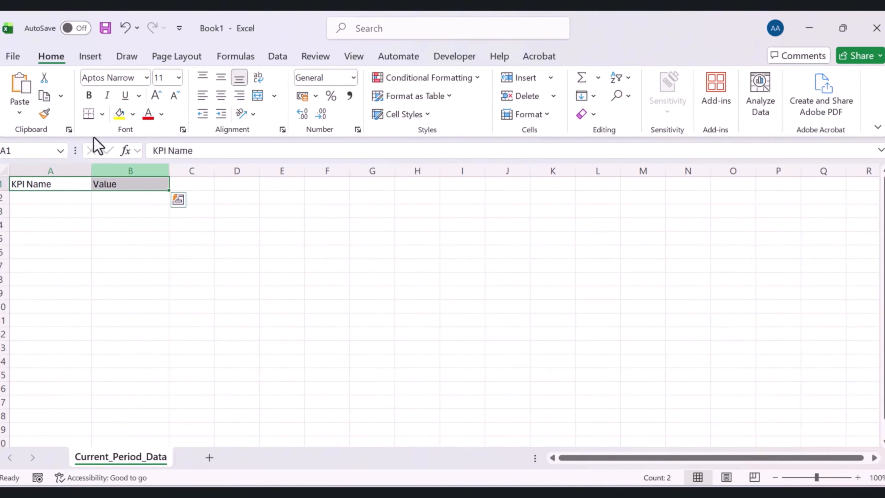
left_click(88, 95)
left_click(220, 95)
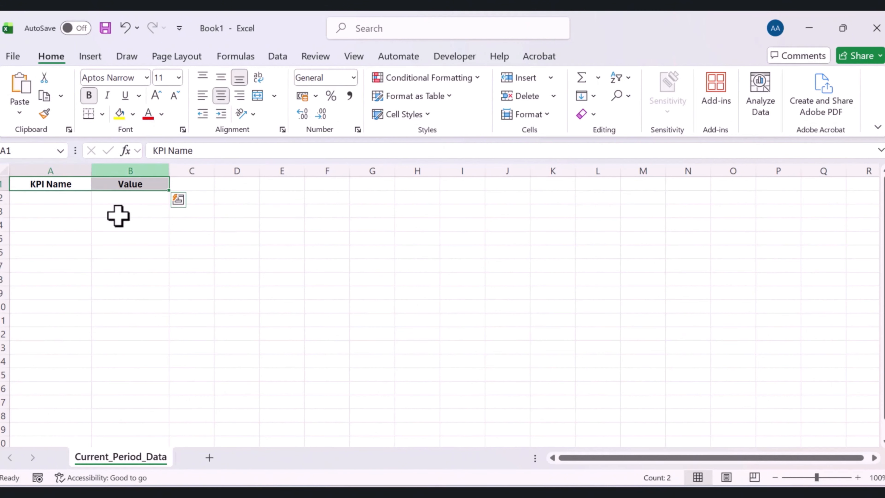
Paste the list of KPI names into A2 through A9
left_click(115, 223)
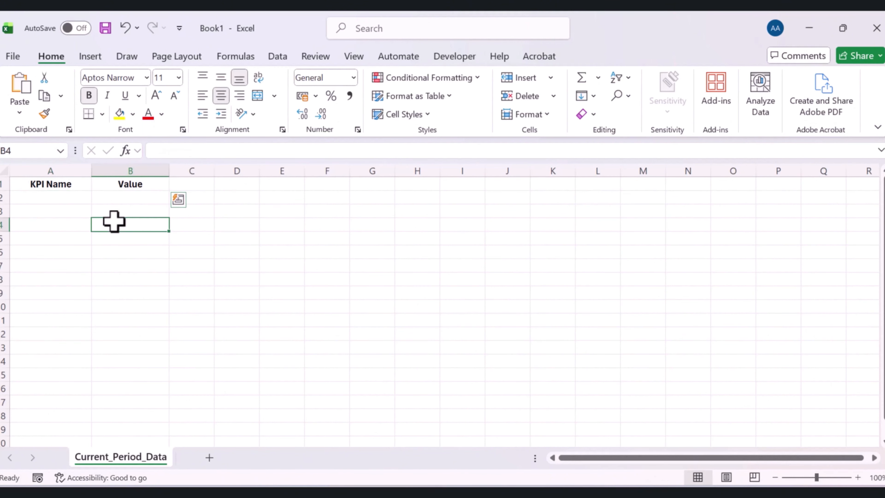
left_click(48, 196)
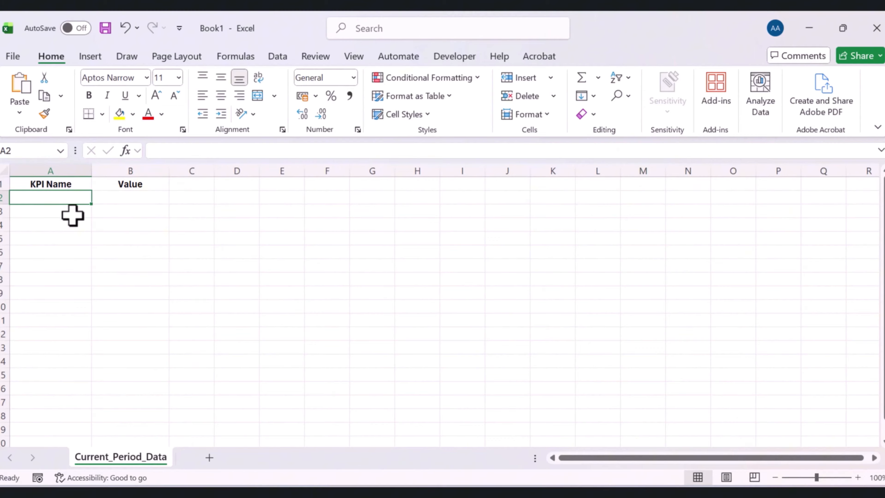
type("Total Revenue Customer Acquisitions Average Order Value Conversion Rate New Customers Customer Retention Rate Cost Per Unit Total Transactions")
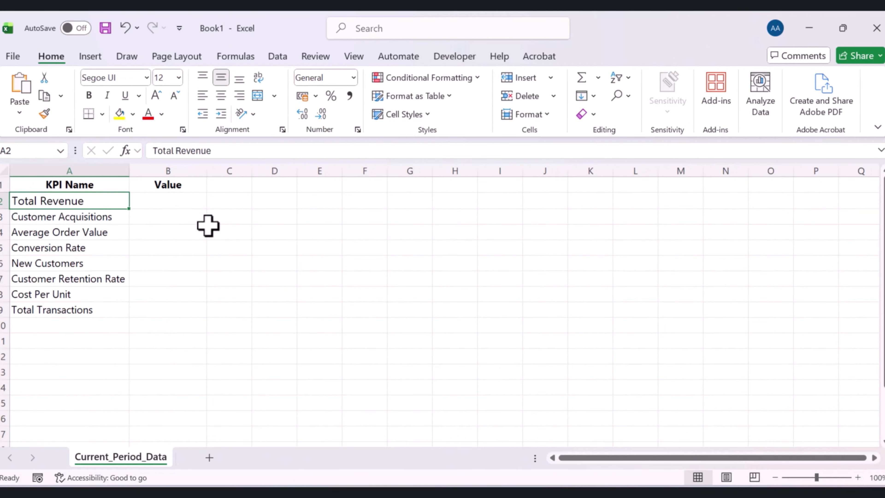
Paste the current-period KPI values into B2 through B9
left_click(209, 226)
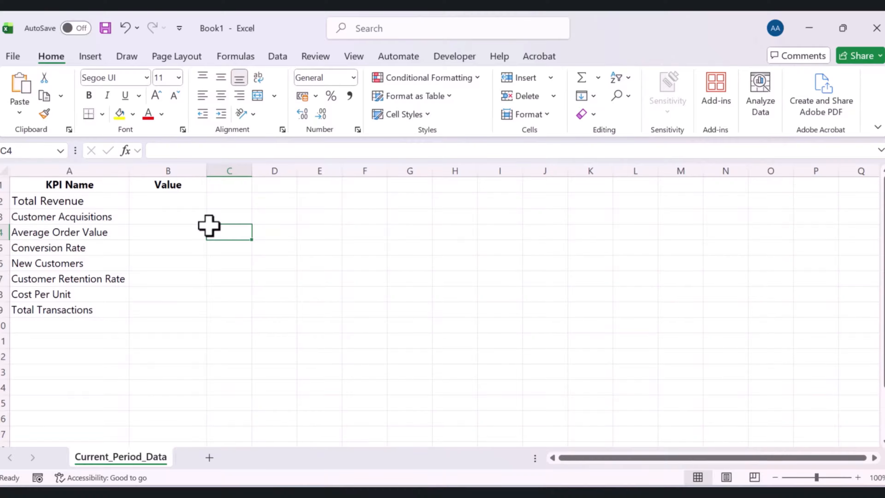
left_click(108, 295)
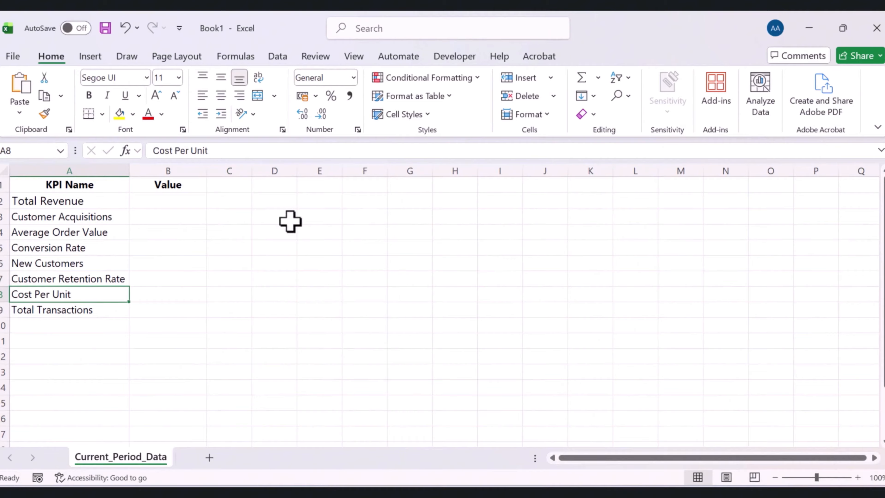
left_click(176, 204)
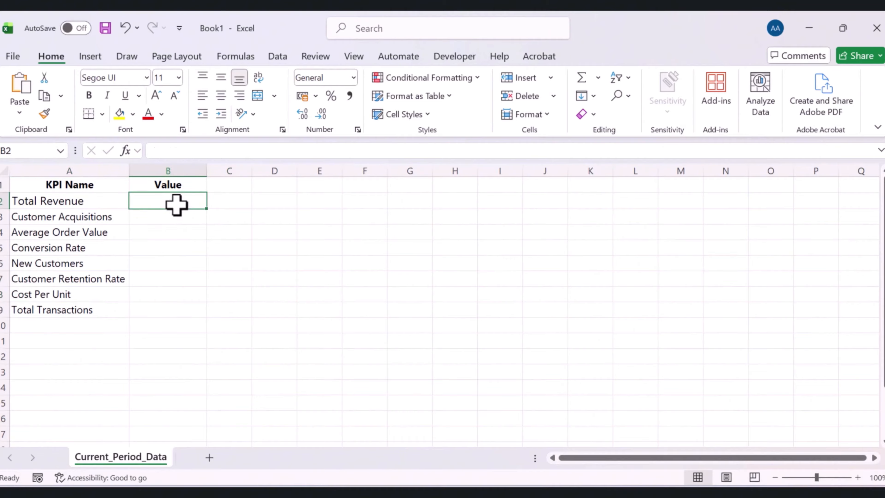
type("125,890.00 2,580.00 48.79 0.03 1,200.00 0.13 12.50 98,500.00")
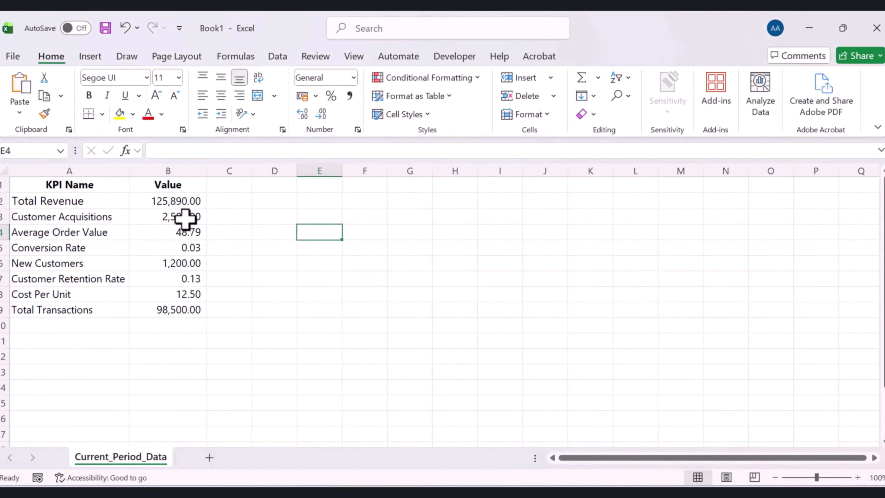
left_click(185, 218)
left_click(180, 199)
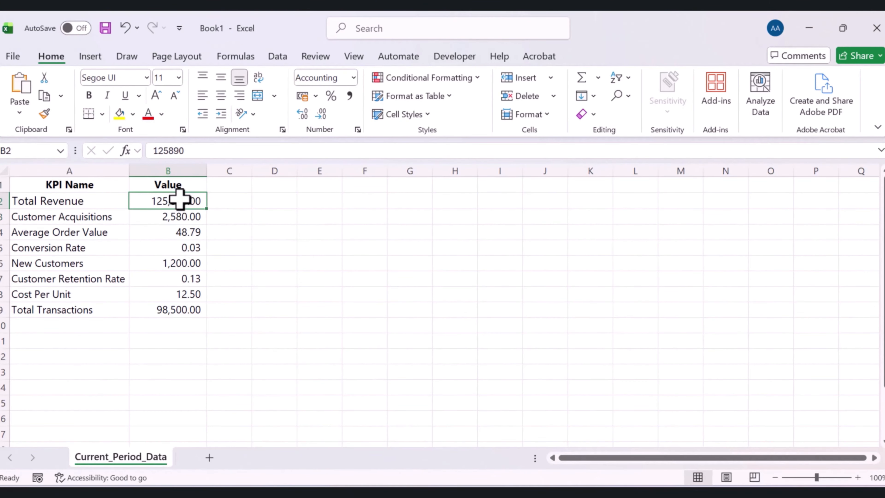
left_click(194, 219)
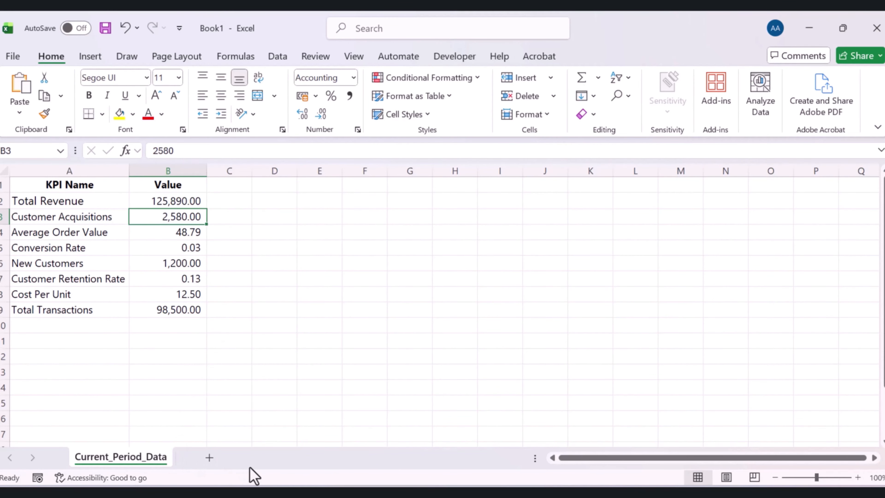
Add a new worksheet and rename it Prevoius_Period_Data
left_click(209, 458)
double_click(193, 456)
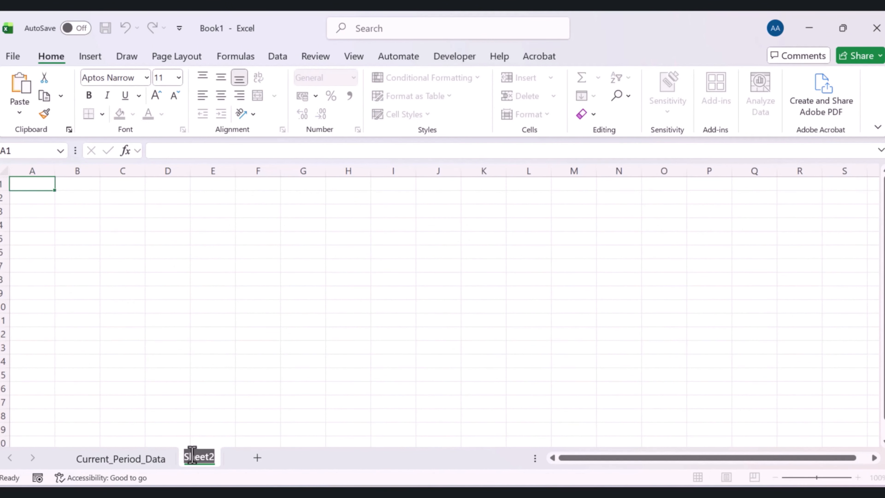
type("Prevoius")
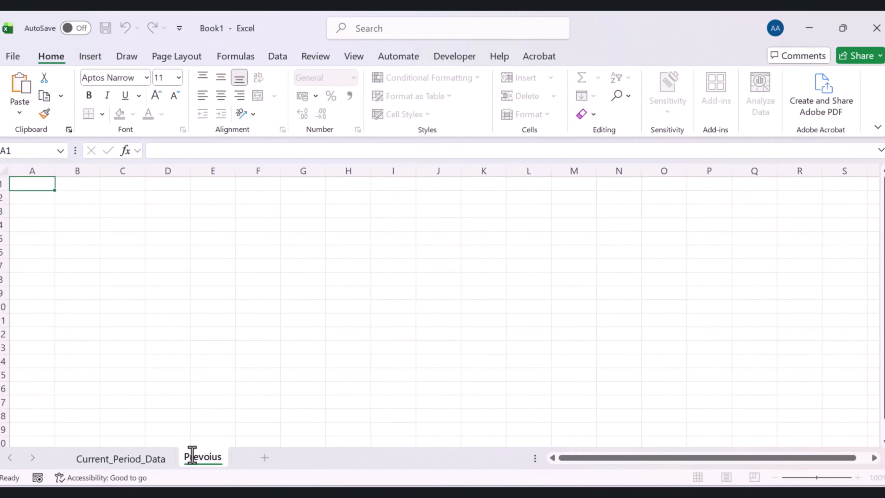
type("_Period_Data")
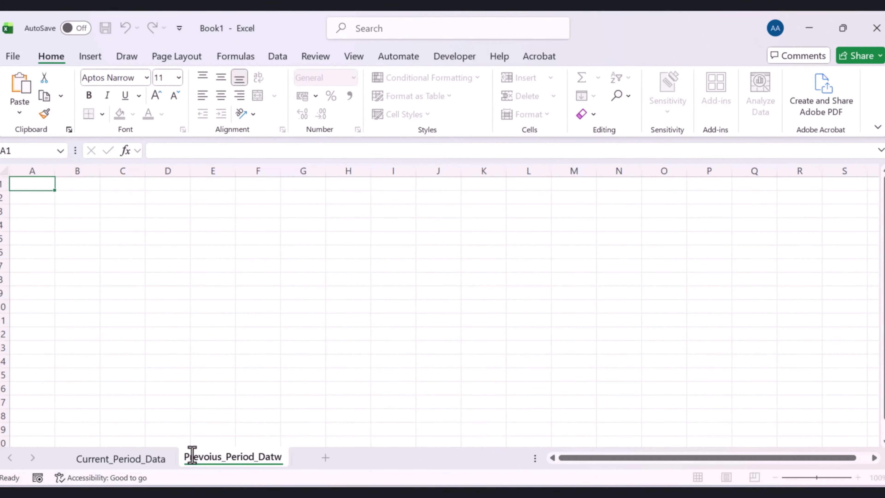
left_click(236, 300)
Copy the KPI Name column A1:A9 from Current_Period_Data into A1 of Prevoius_Period_Data
left_click(155, 468)
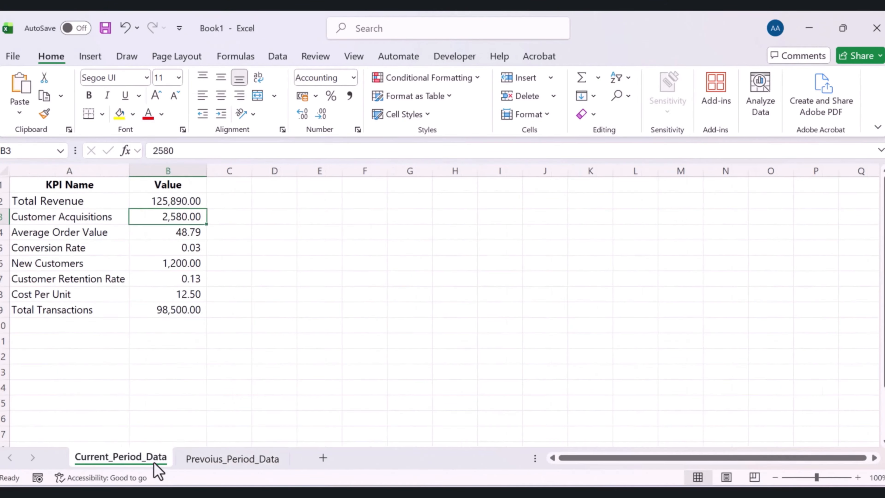
left_click_drag(101, 183, 101, 312)
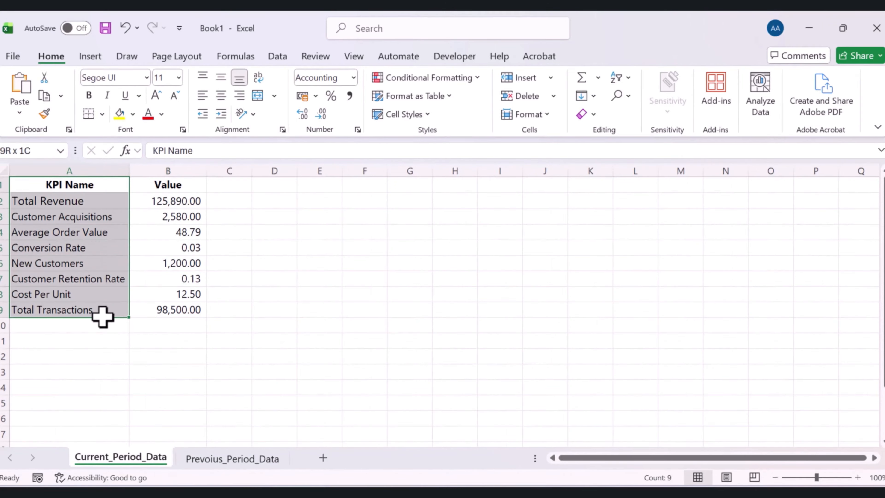
key("ctrl+c")
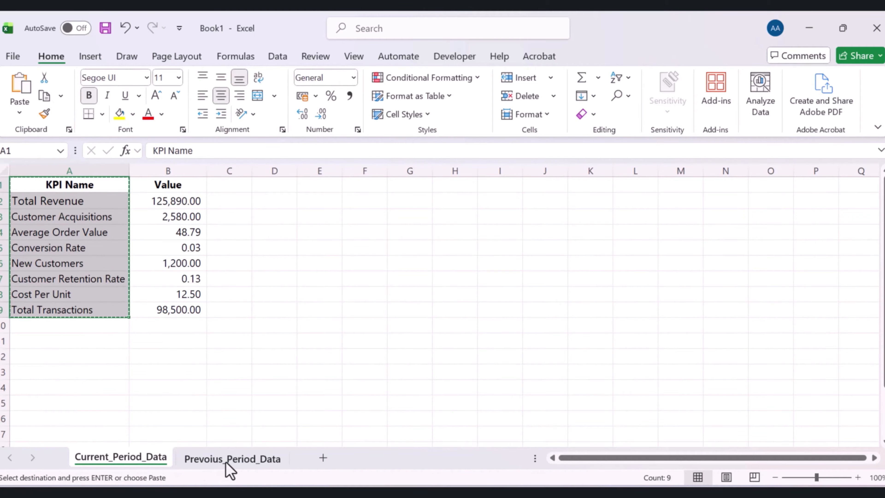
left_click(228, 459)
left_click(35, 185)
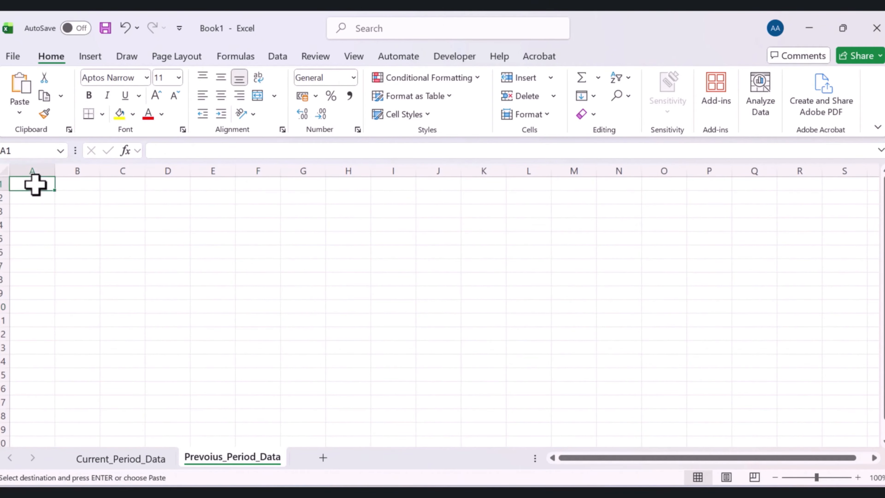
key("ctrl+v")
Autofit column A and enter the header Value in B1
double_click(54, 171)
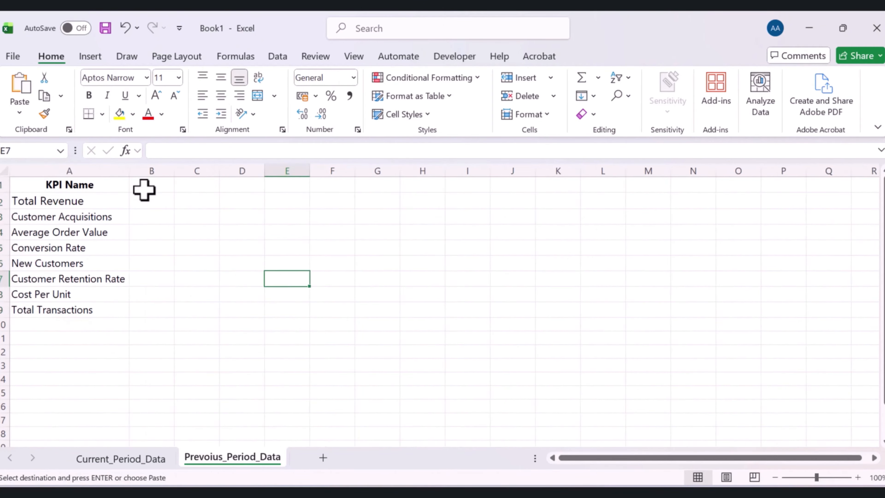
left_click(144, 187)
type("Value")
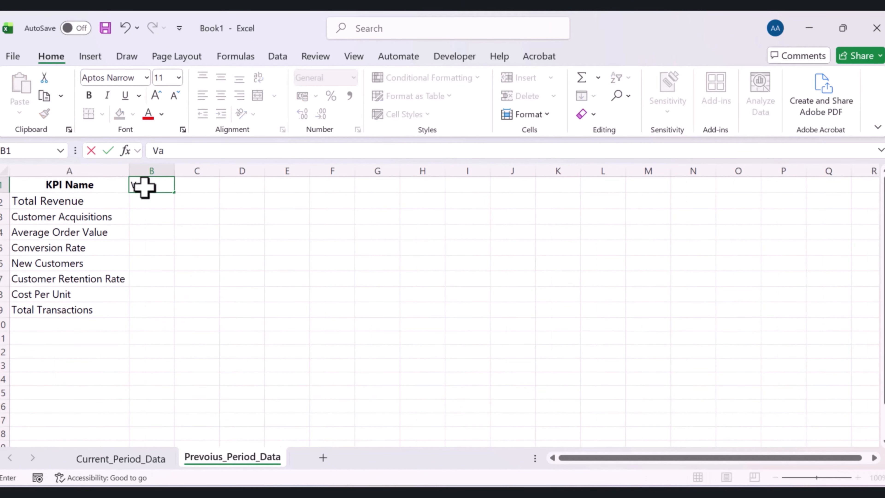
key("Return")
Copy the KPI Name header's formatting onto the Value header with Format Painter and widen column B
left_click(109, 184)
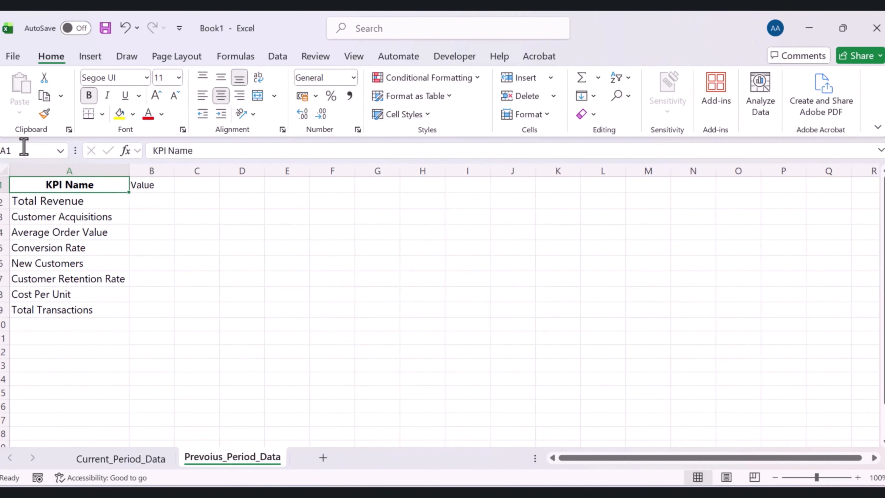
left_click(45, 114)
left_click(150, 187)
left_click_drag(174, 170, 213, 168)
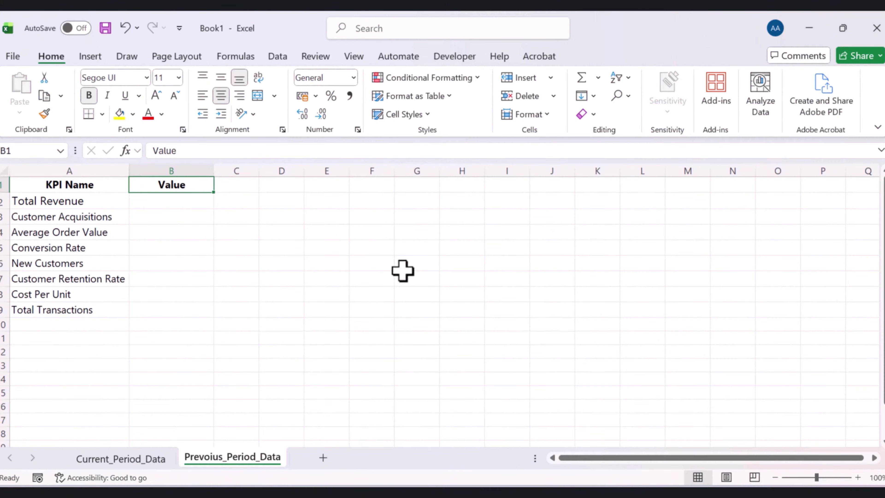
Paste the previous-period values into B2:B9 and apply comma number style to them
left_click(182, 200)
key("ctrl+v")
left_click(182, 200)
left_click_drag(184, 211, 191, 307)
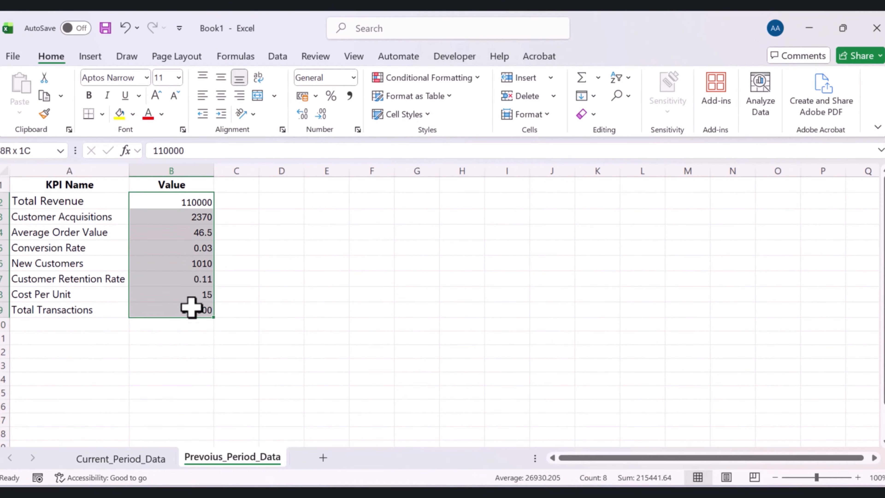
left_click(349, 95)
left_click(371, 201)
Apply the KPI name cells' formatting to the value cells B2:B9 with Format Painter
left_click_drag(104, 199, 102, 306)
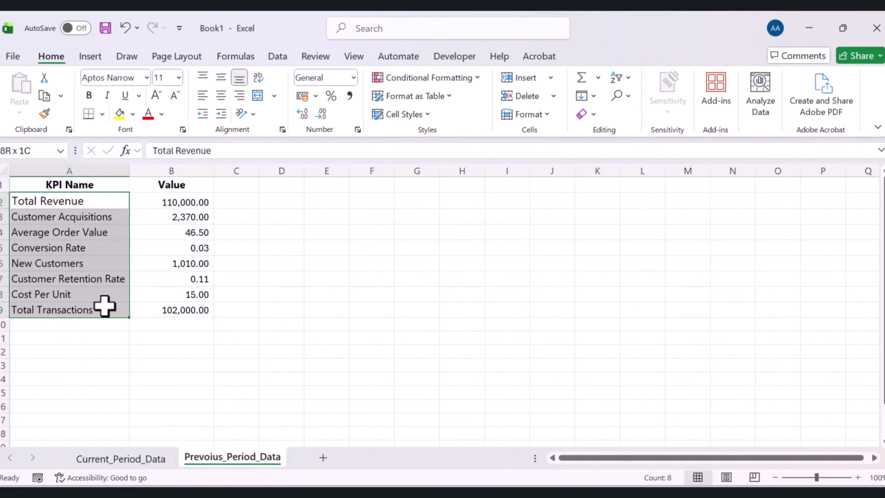
left_click(44, 113)
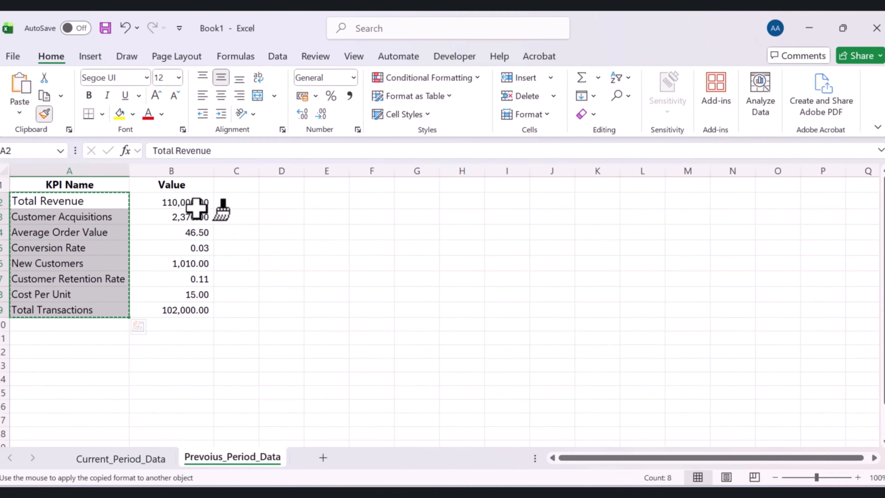
left_click(191, 199)
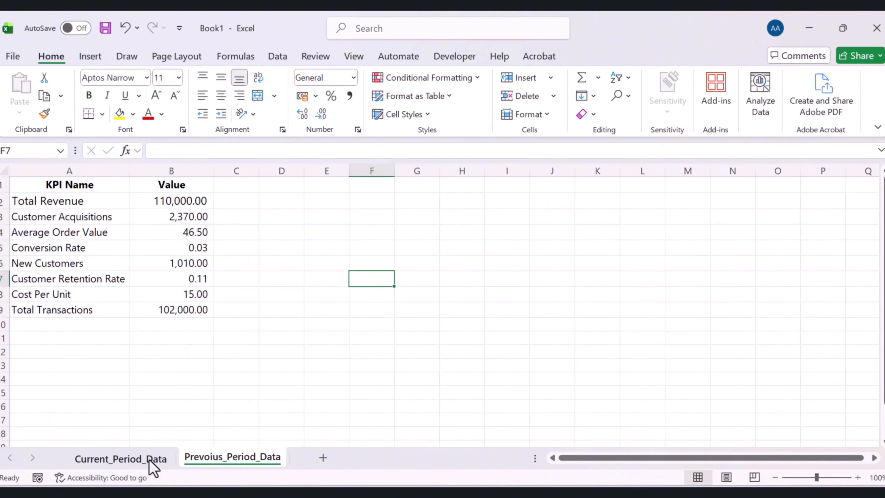
Select the A1:B9 table on Current_Period_Data and apply all borders to it
left_click(153, 463)
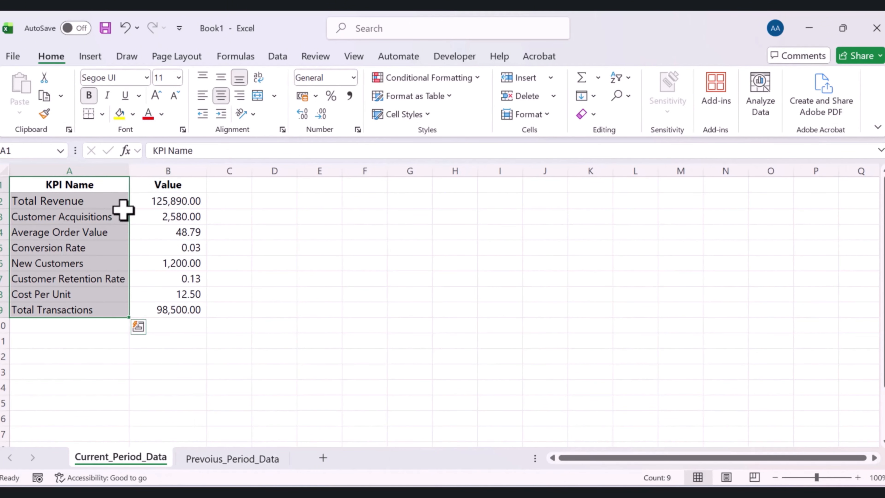
left_click(120, 213)
left_click_drag(75, 183, 177, 308)
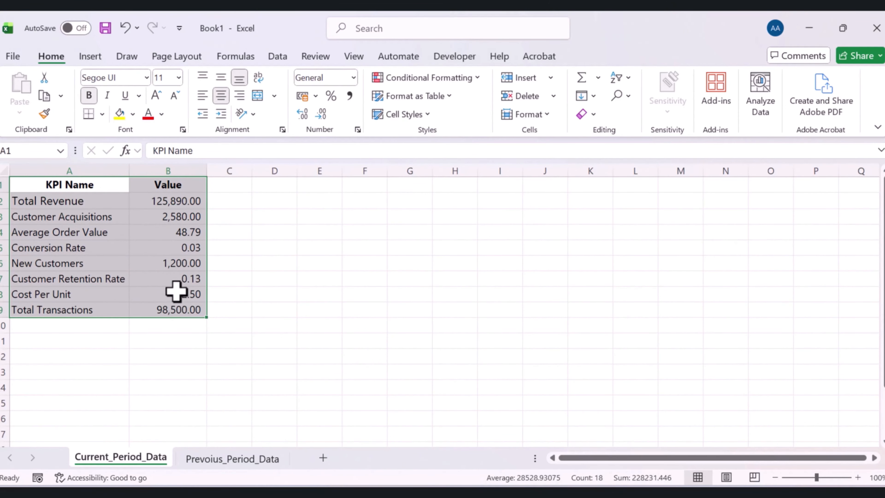
left_click(102, 114)
left_click(128, 262)
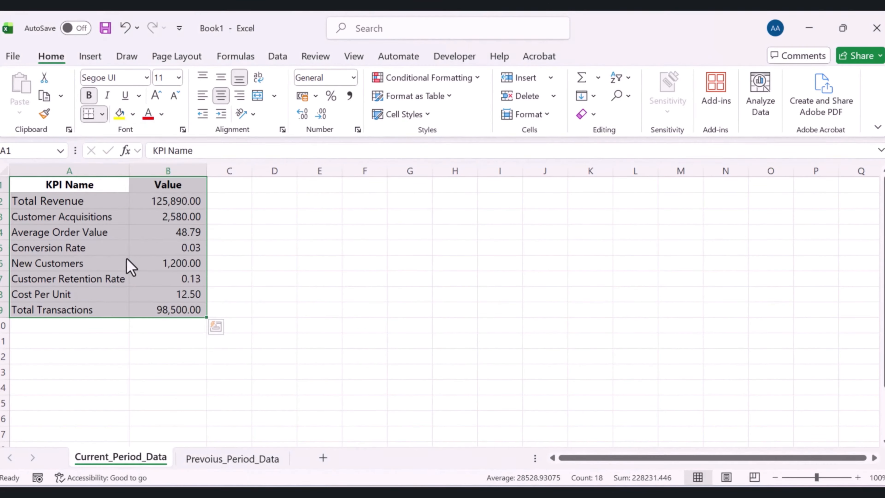
Add a new worksheet and rename it Budget_Data
left_click(115, 295)
left_click(231, 456)
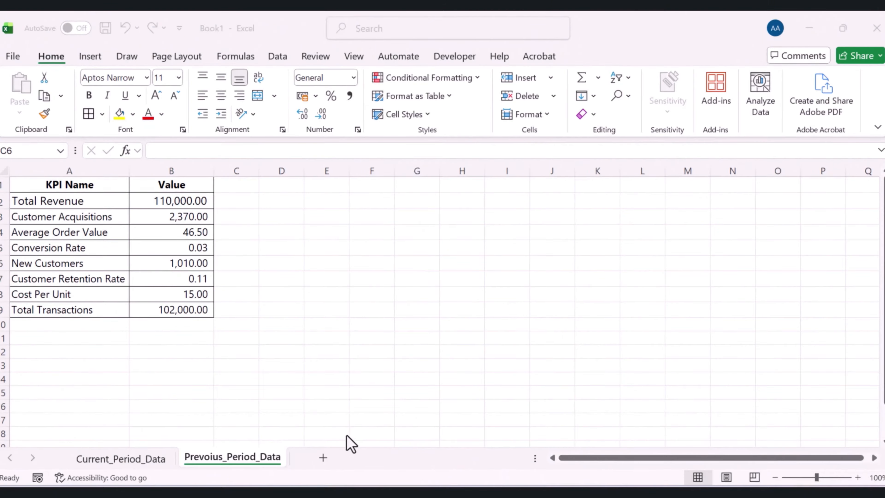
double_click(327, 464)
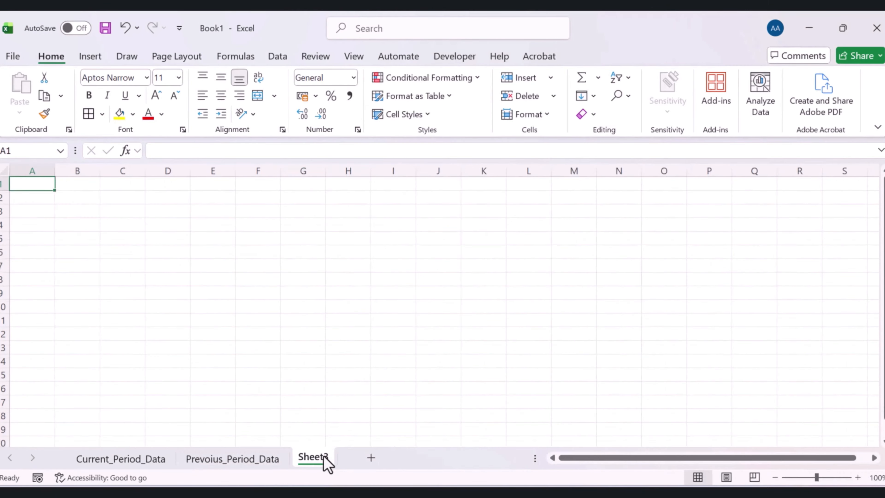
double_click(323, 456)
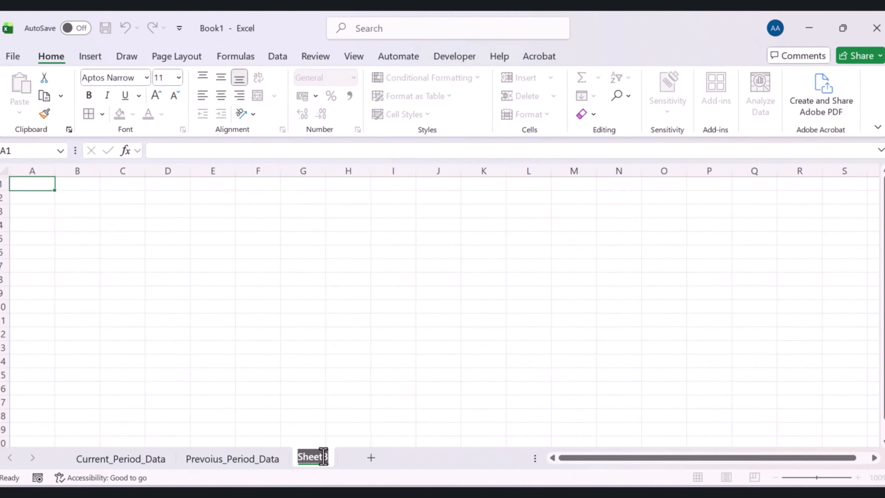
type("Budget_Data")
left_click(364, 394)
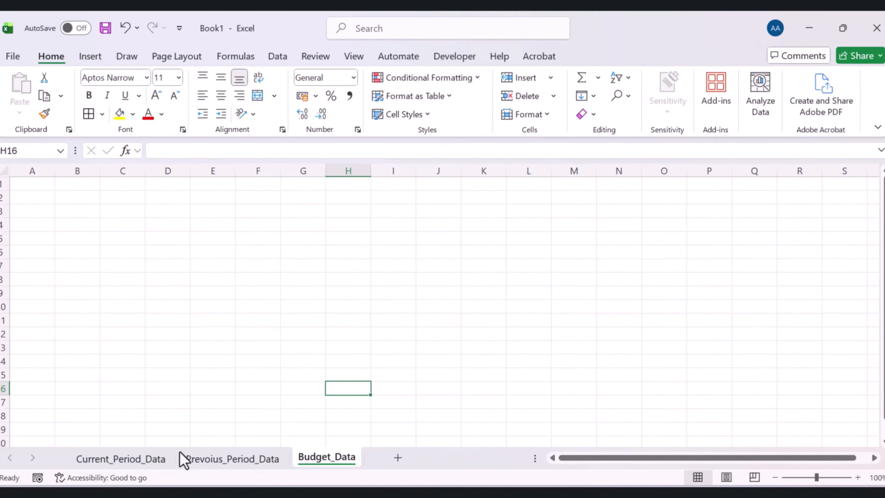
Copy columns A:B of Prevoius_Period_Data and paste them into A1 of Budget_Data
left_click(204, 462)
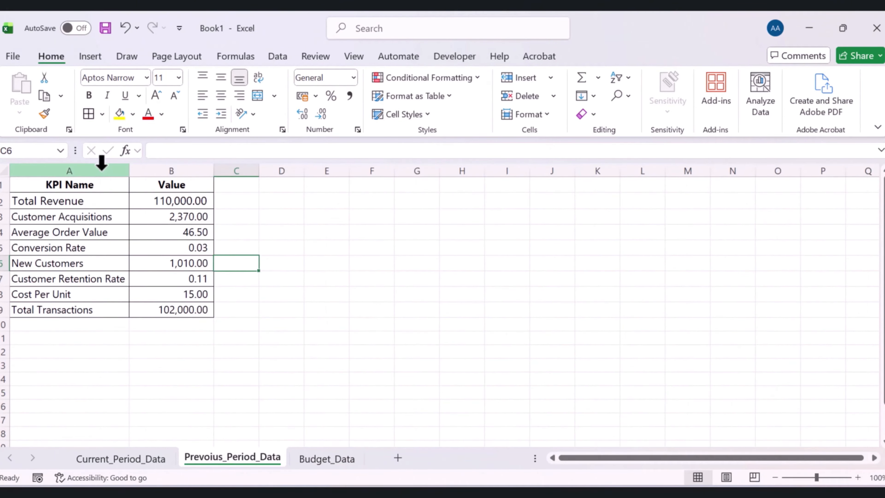
left_click_drag(101, 167, 170, 188)
key("ctrl+c")
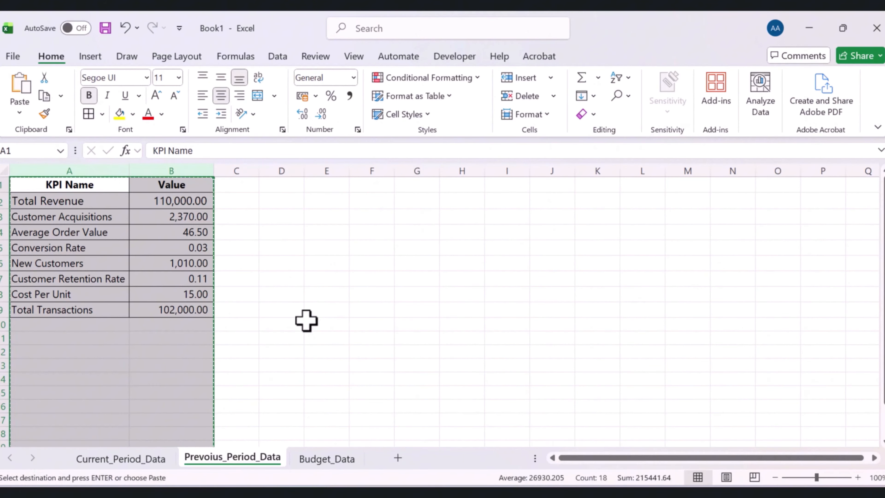
left_click(325, 458)
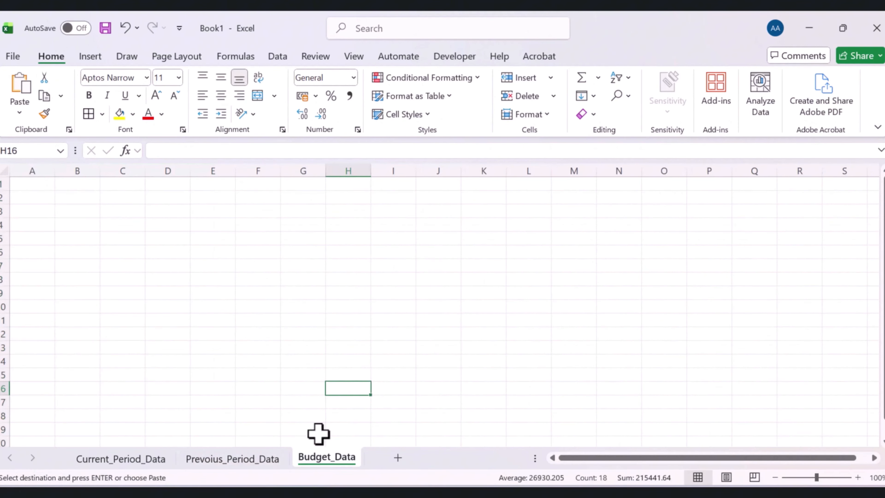
left_click(27, 185)
key("ctrl+v")
Clear the copied values in B2:B9 on Budget_Data
left_click_drag(164, 202, 183, 309)
key("Delete")
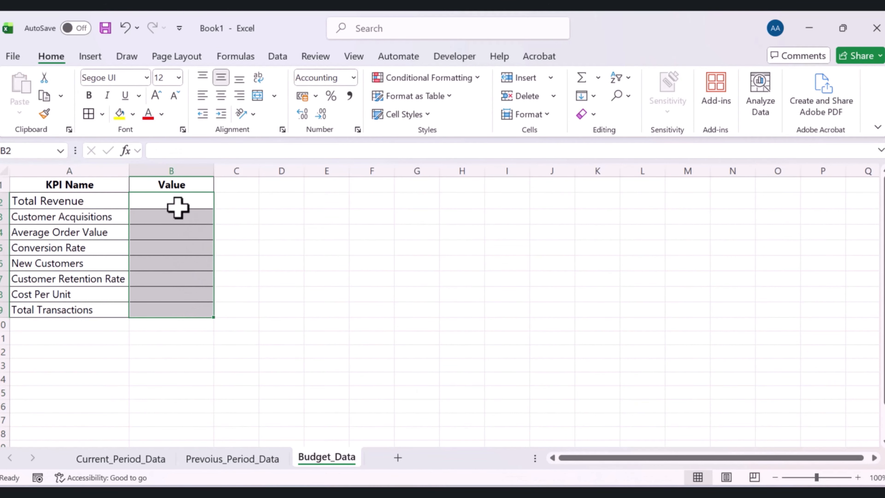
left_click(176, 201)
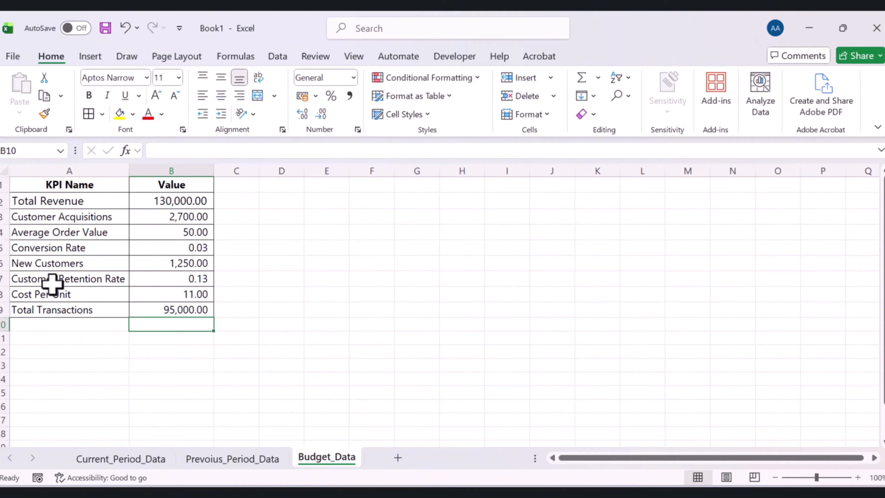
Add another worksheet and rename it Business Dashboard
left_click(397, 458)
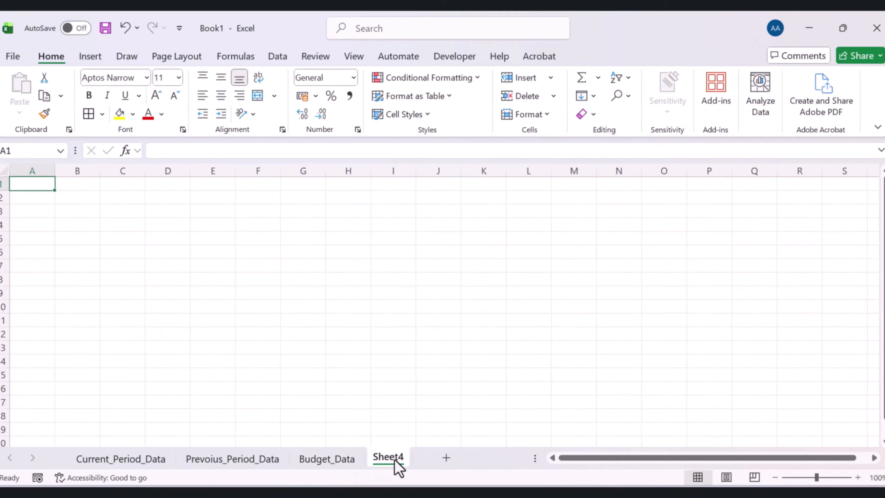
double_click(377, 459)
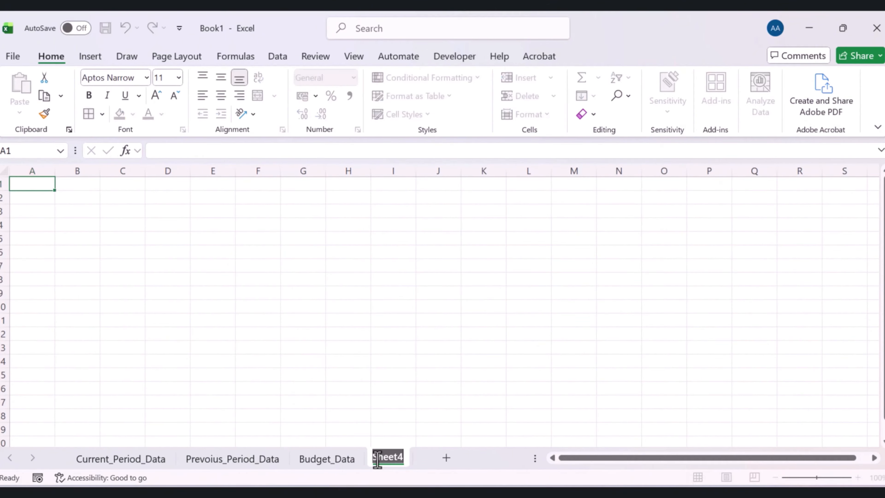
type("Business Dashboard")
left_click(408, 380)
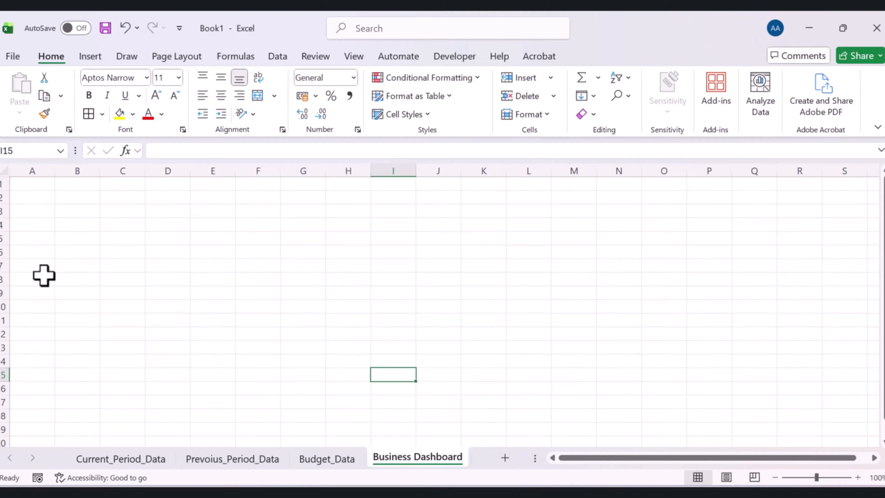
Fill the entire Business Dashboard sheet with the custom colour #222222
left_click(4, 170)
left_click(134, 116)
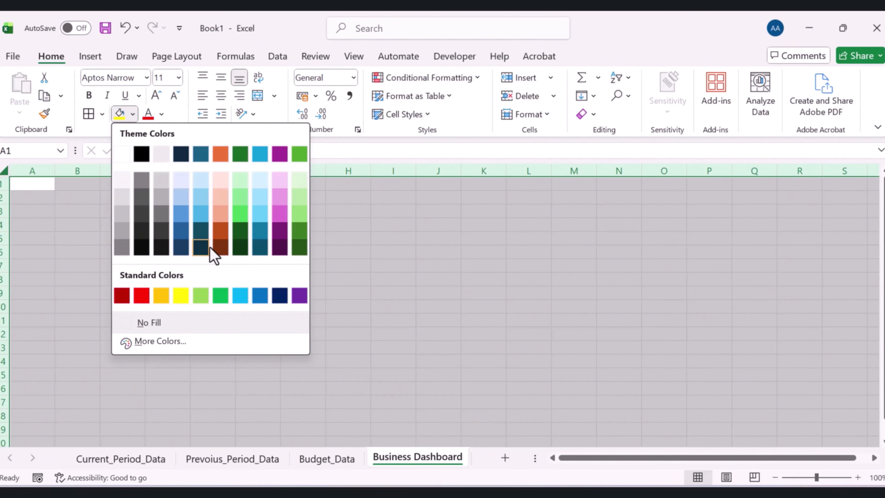
left_click(159, 341)
left_click(207, 196)
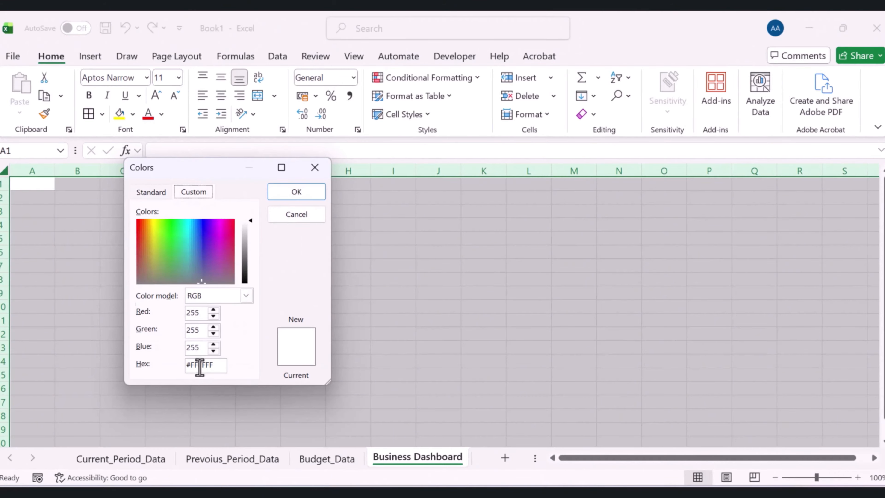
left_click_drag(211, 365, 192, 367)
type("2")
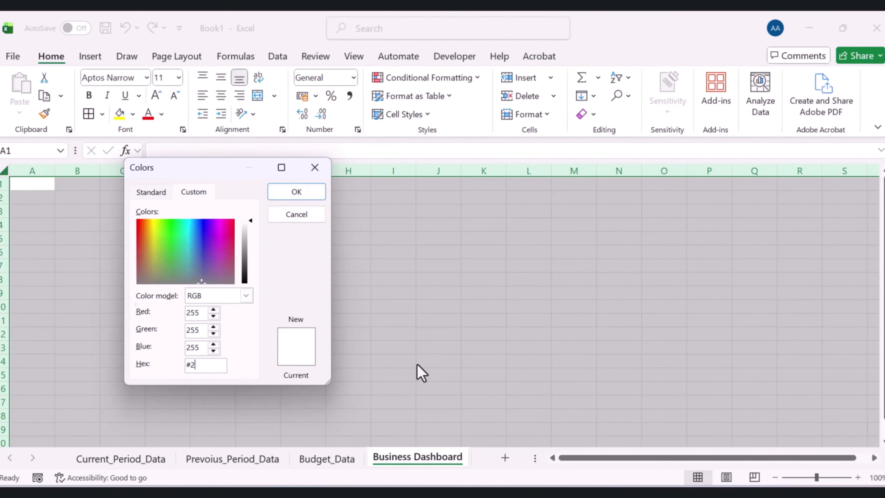
type("22222")
left_click(306, 197)
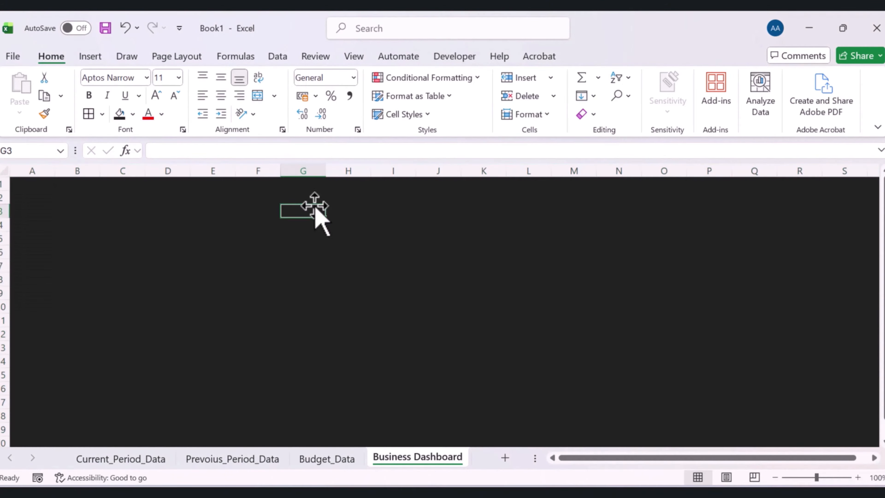
Merge and center cells A1:P1 for the dashboard title
left_click(293, 279)
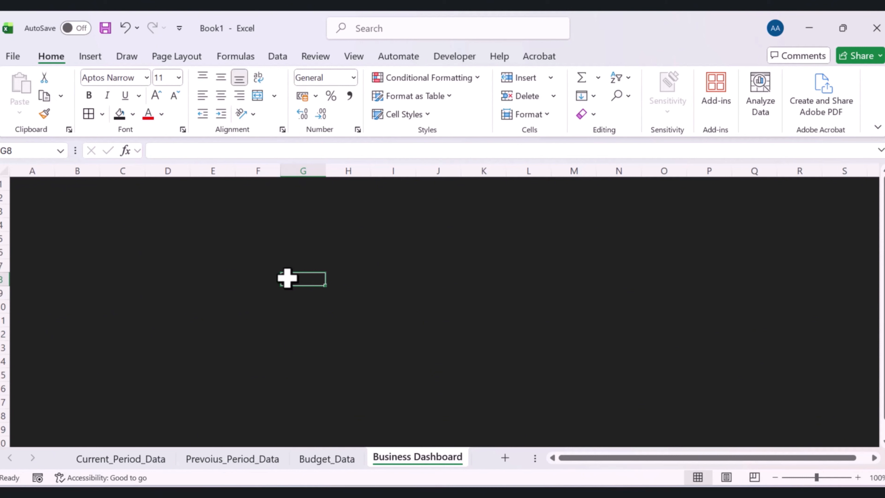
left_click_drag(34, 185, 705, 184)
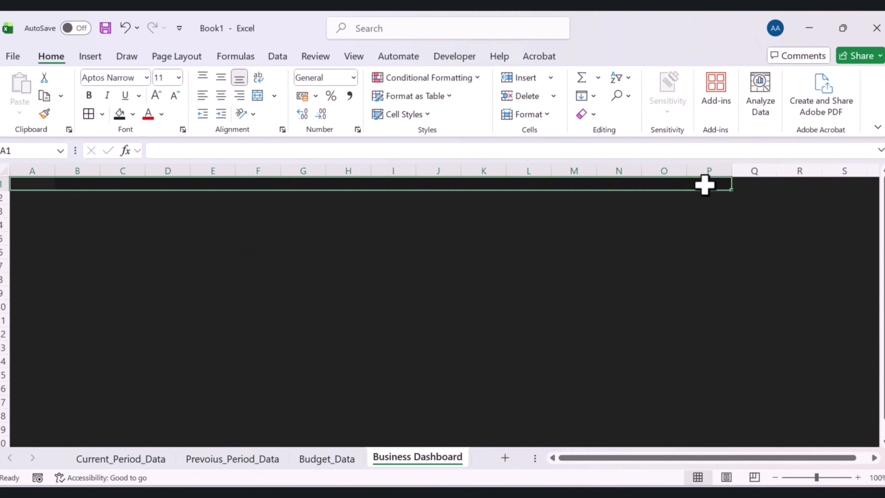
left_click(259, 101)
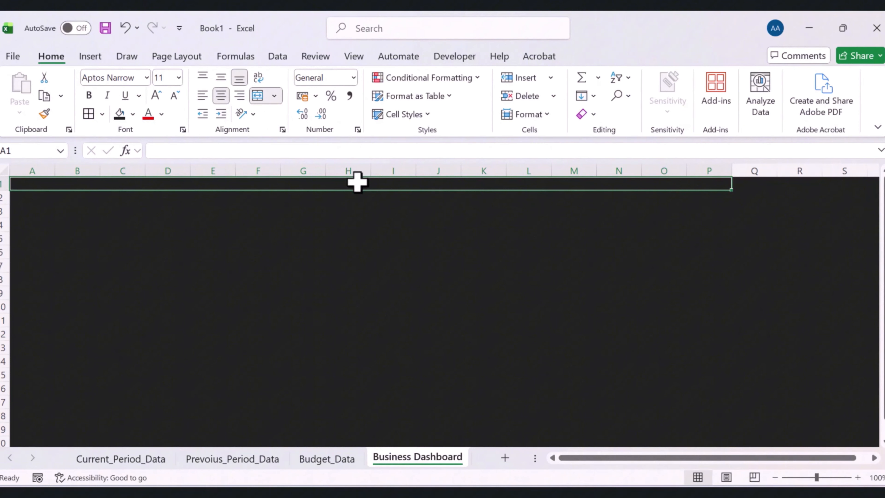
Fill the merged title cell with the custom colour #990033
left_click(134, 114)
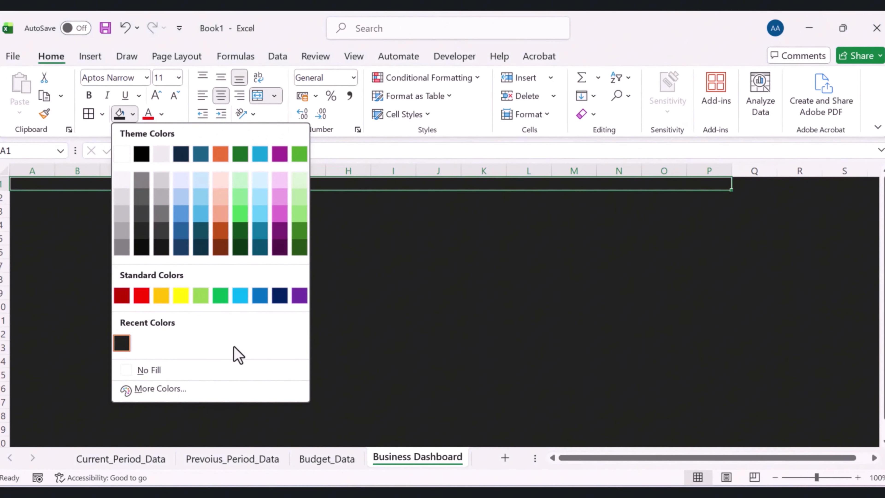
left_click(163, 388)
type("99")
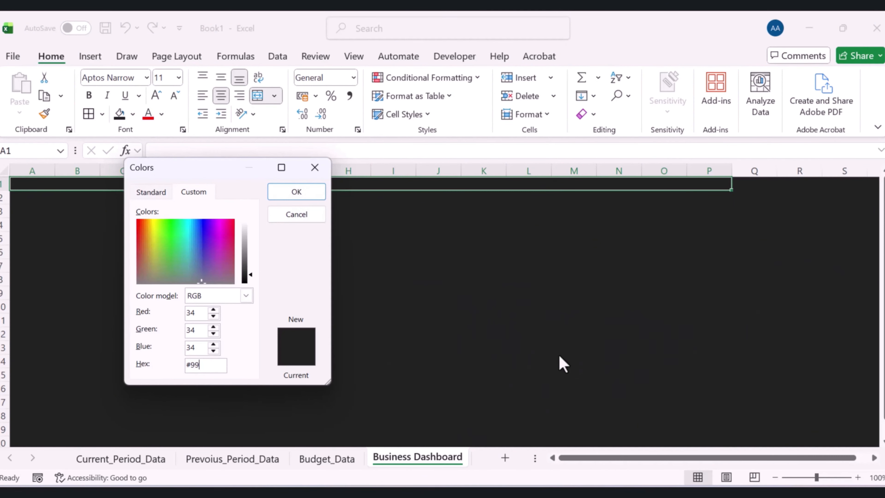
type("0033")
left_click(294, 194)
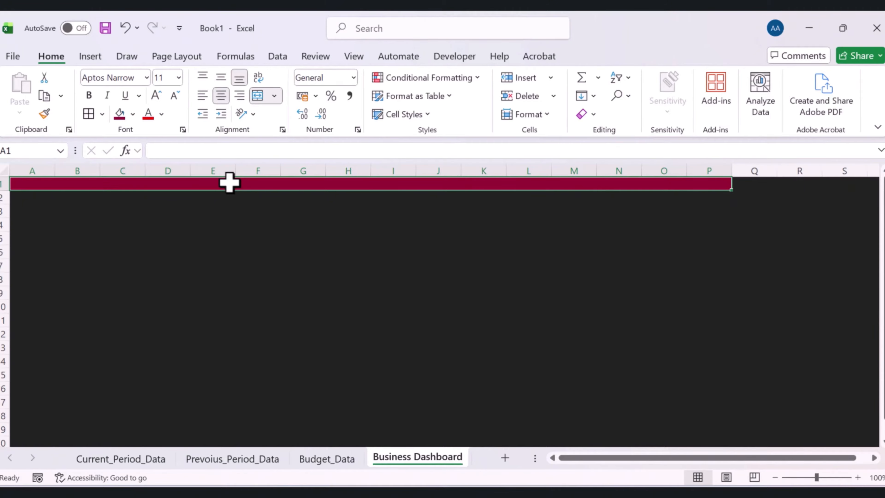
Enter the title Business Performance Overview in the merged cell
type("Business Performance Overview")
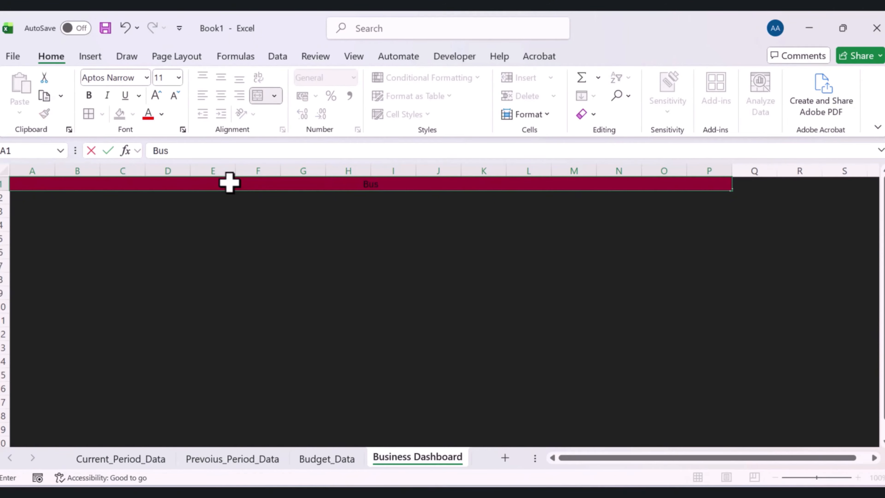
left_click(308, 237)
left_click(311, 184)
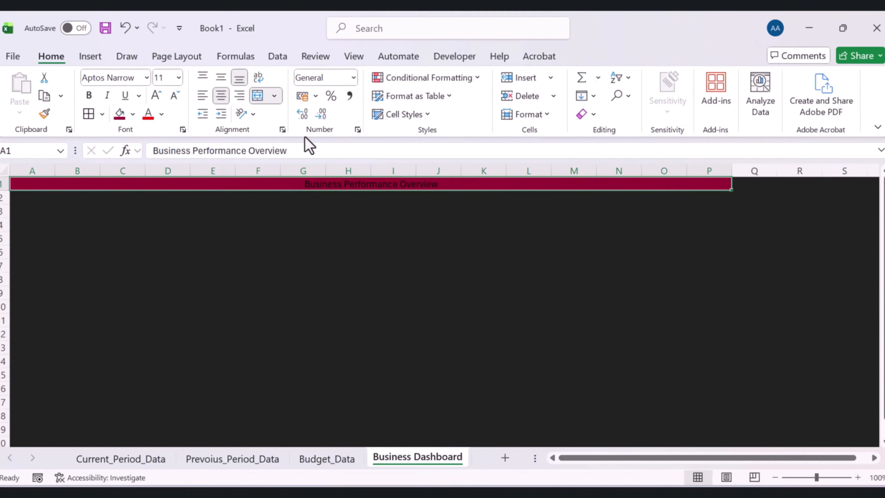
Format the title text white, bold and 24 point
left_click(161, 113)
left_click(157, 175)
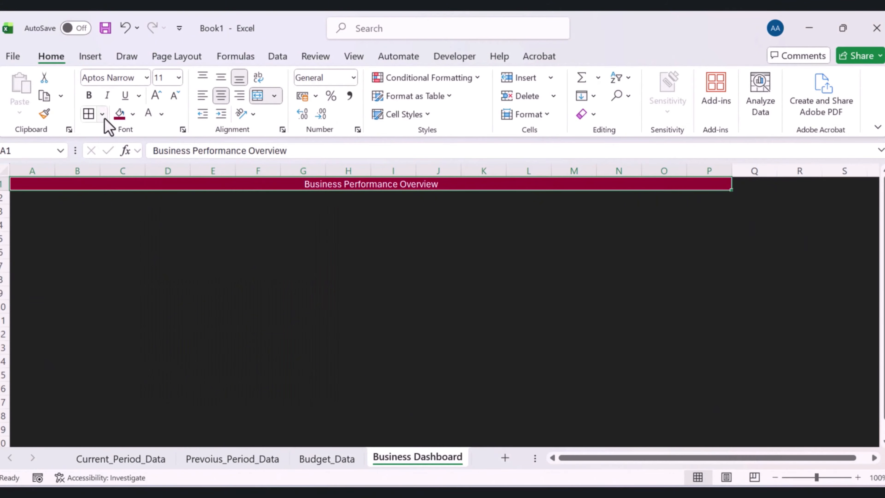
left_click(89, 95)
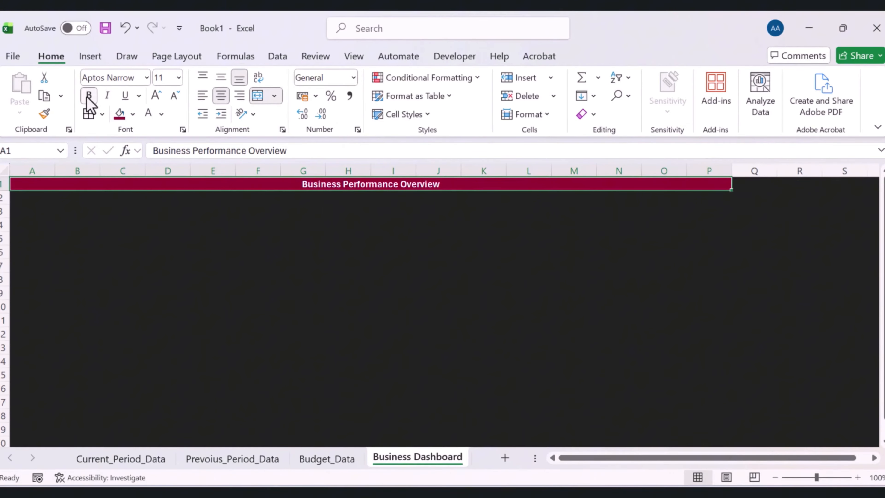
left_click(158, 96)
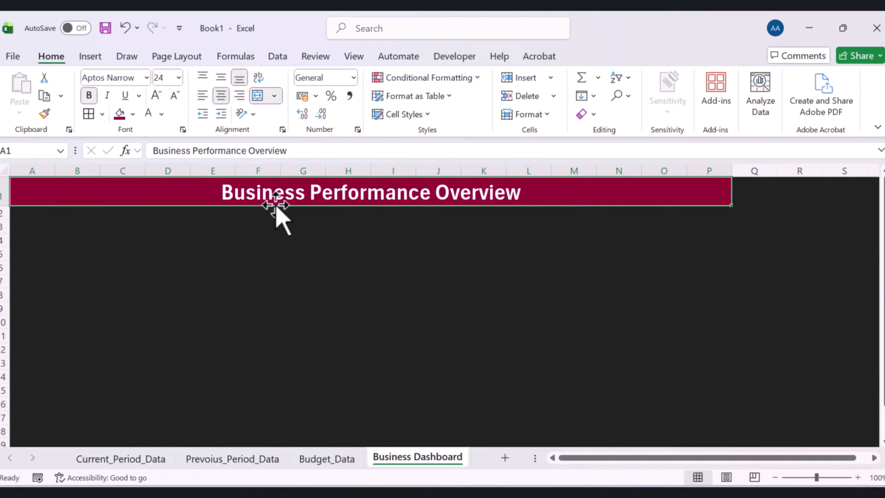
Change the title's font to Segoe UI
left_click(348, 265)
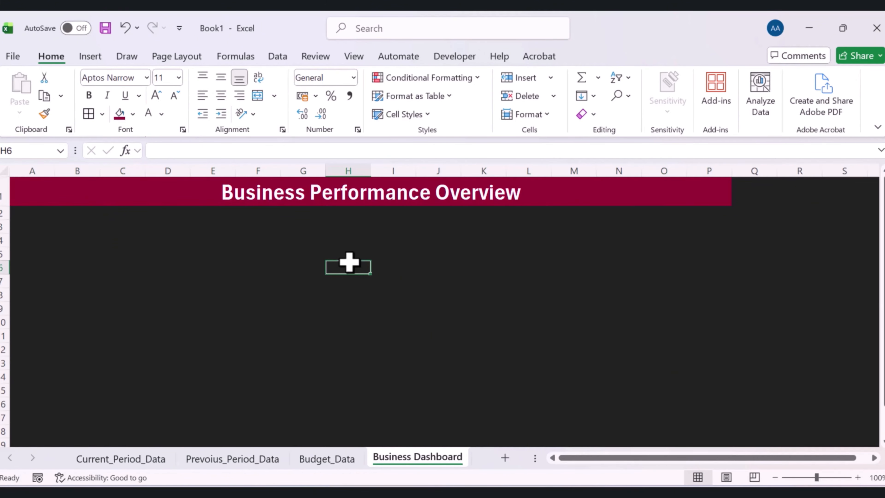
left_click(336, 190)
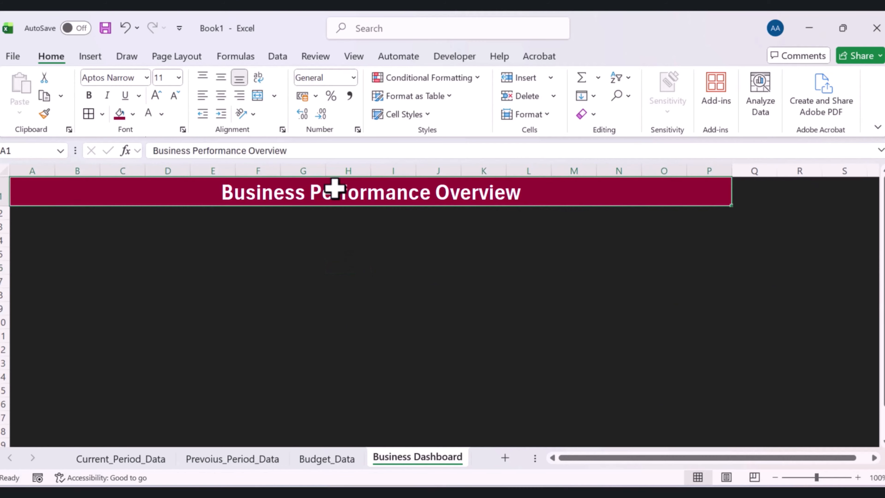
left_click(147, 78)
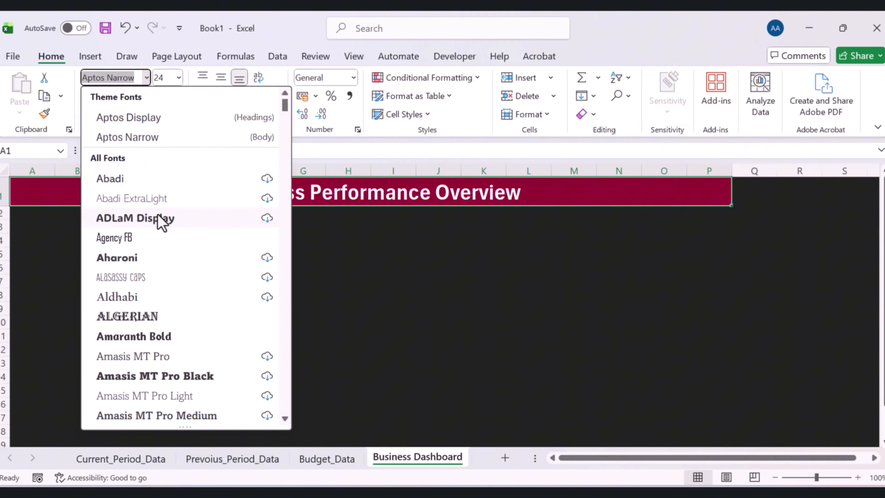
type("Seg")
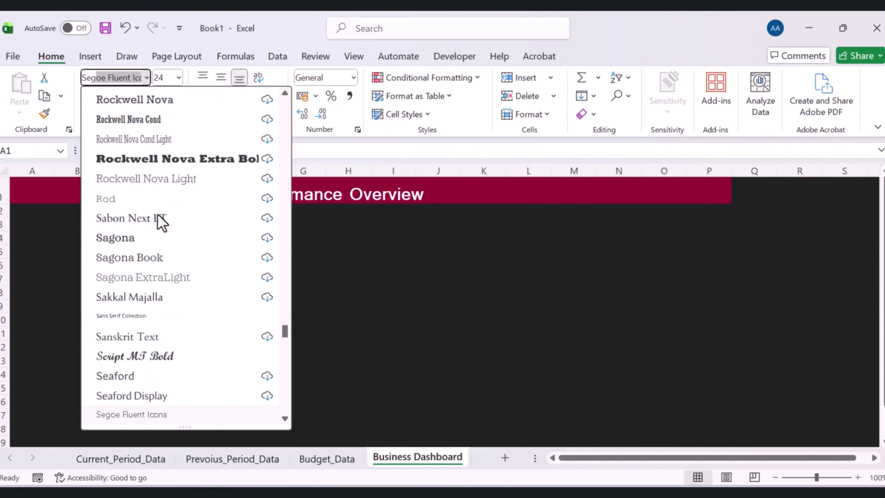
type("oe")
scroll(157, 216, "down", 2)
left_click(149, 393)
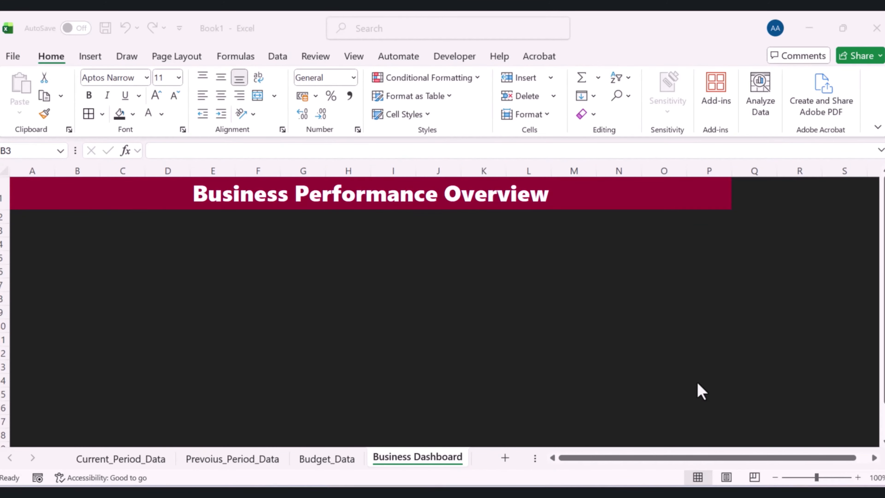
left_click(619, 285)
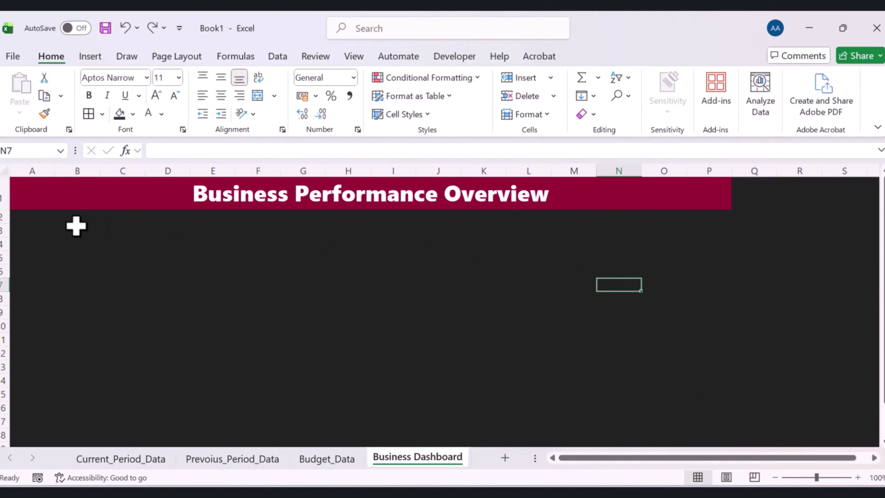
Fill row A3:P3 with a dark grey shade from the recent colours
left_click_drag(30, 232, 697, 233)
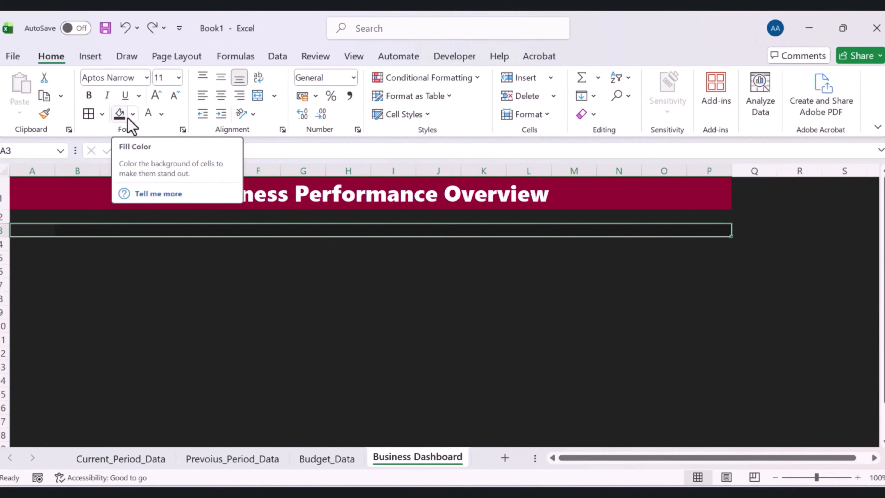
left_click(133, 113)
left_click(122, 342)
left_click(425, 329)
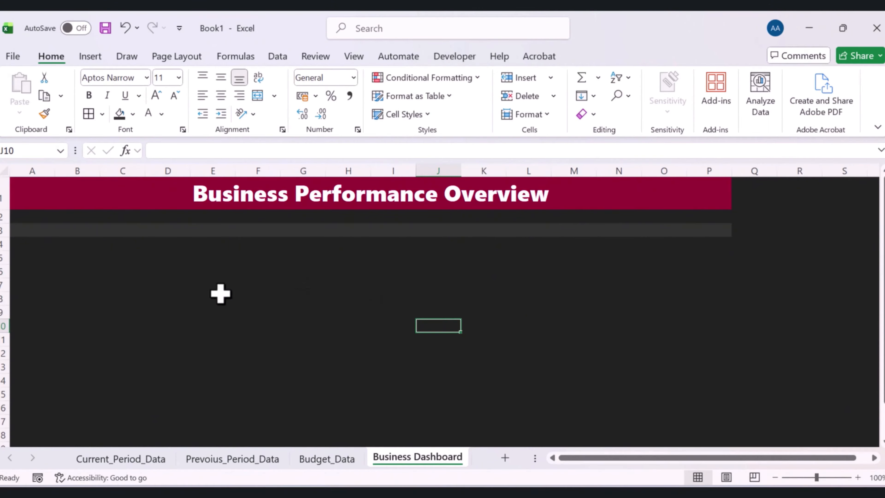
Merge B3:D3 and enter the heading This Month
left_click_drag(81, 231, 170, 230)
left_click(256, 99)
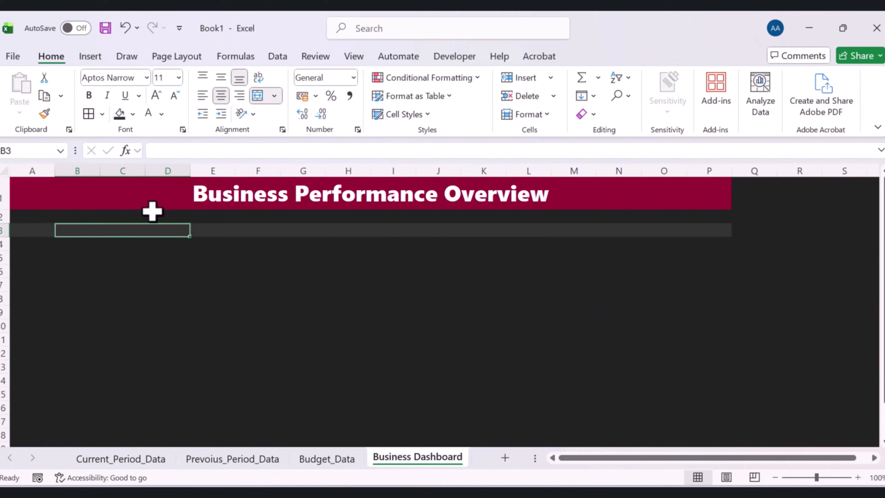
type("This Month")
left_click(180, 310)
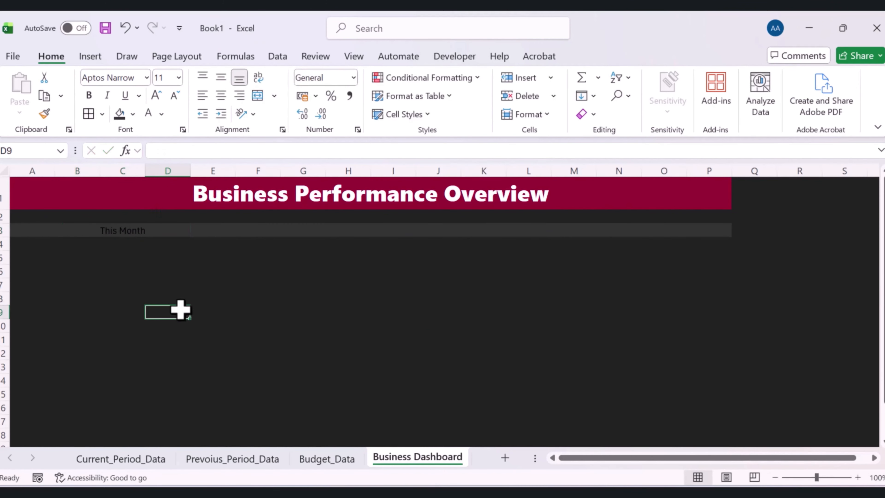
Fill the This Month cell with a lighter custom grey colour
left_click(122, 234)
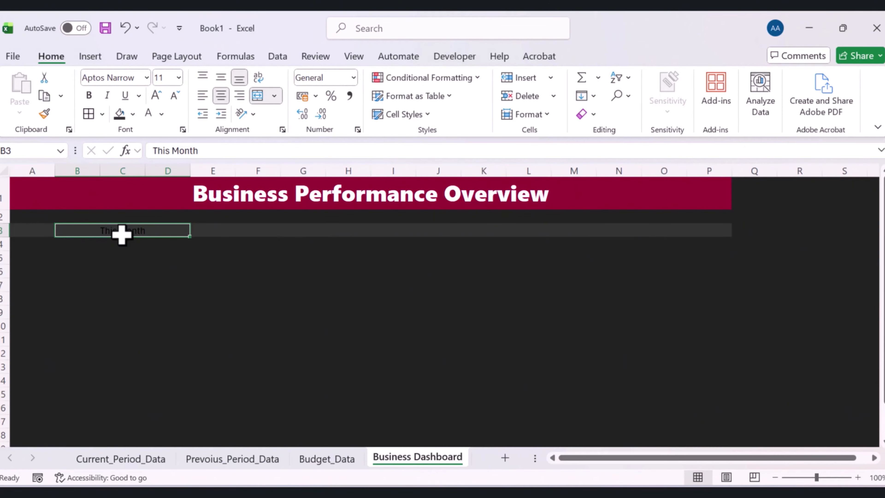
left_click(134, 115)
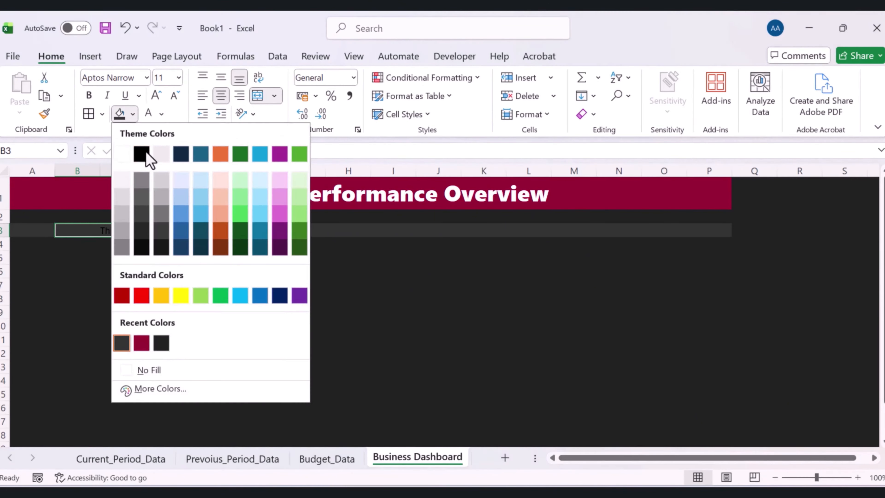
left_click(163, 387)
left_click(301, 310)
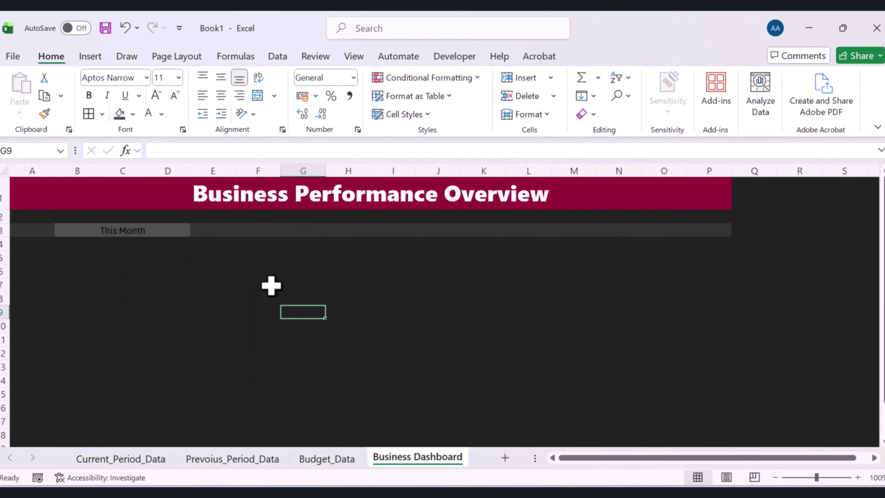
left_click(178, 231)
left_click(181, 283)
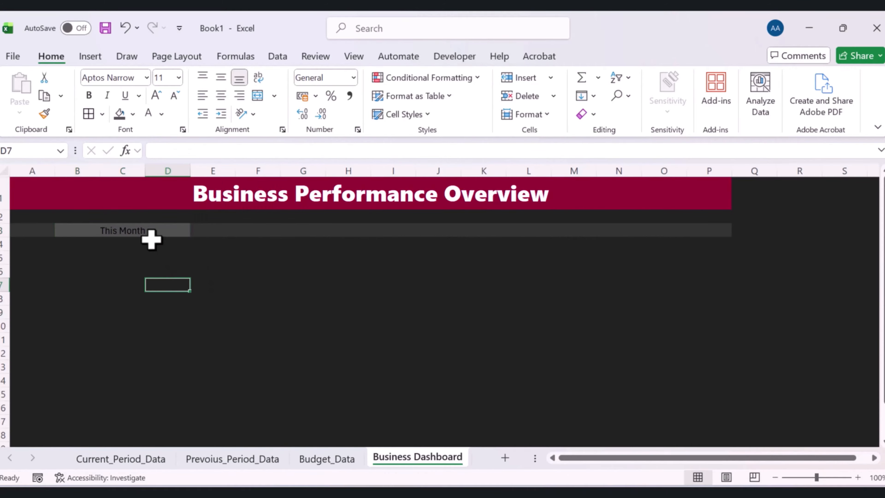
Make the This Month heading white and bold
left_click(150, 233)
left_click(148, 115)
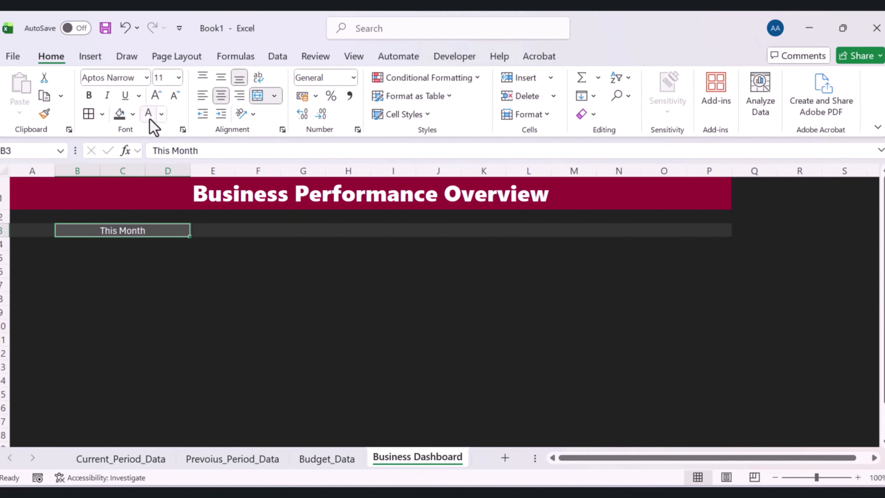
left_click(88, 95)
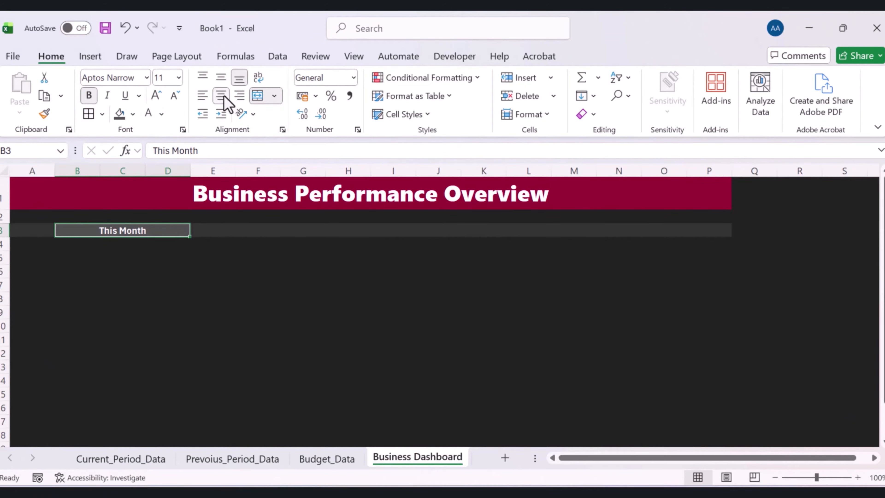
Change the This Month heading's font to Segoe UI Black
left_click(145, 77)
scroll(181, 282, "down", 1)
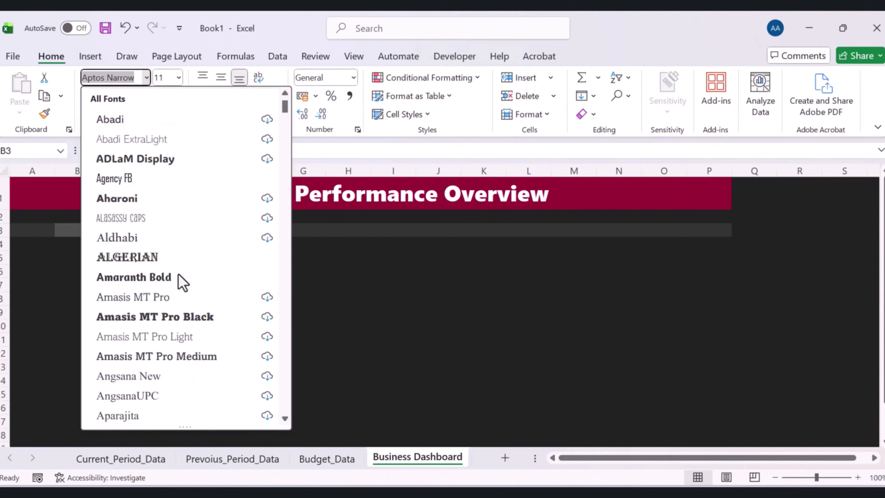
type("Seg")
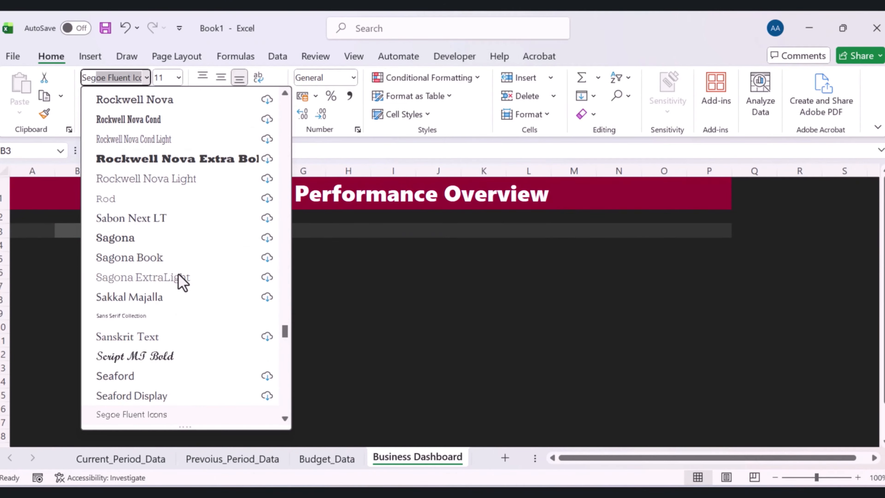
type("oe")
scroll(170, 366, "down", 3)
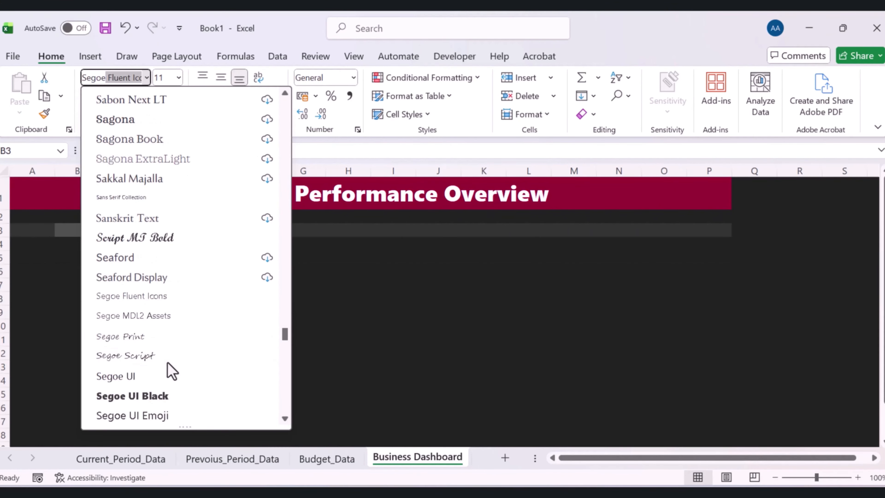
left_click(150, 337)
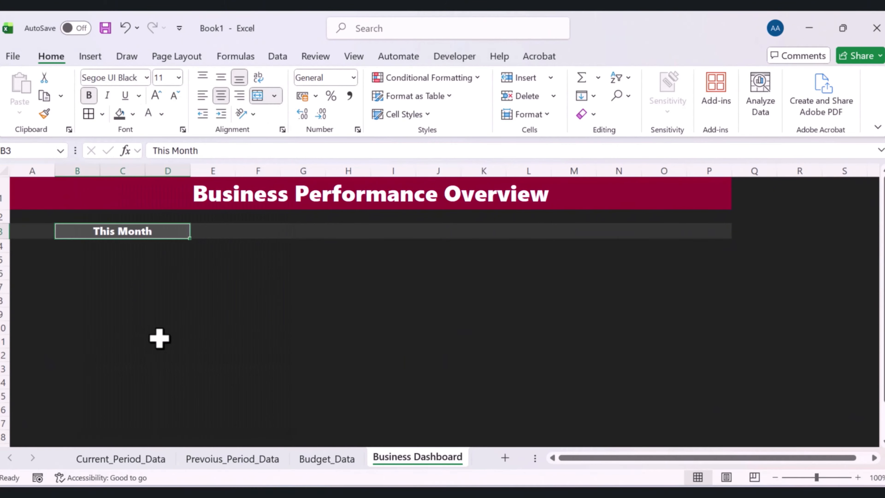
key("Right")
left_click(272, 308)
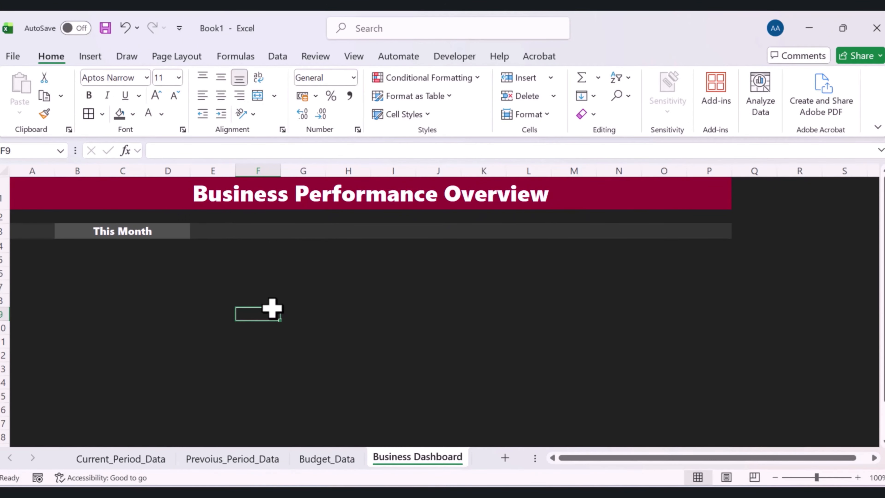
Merge E3:G3 and enter the heading Last Quarter
left_click_drag(213, 230, 303, 228)
left_click(257, 95)
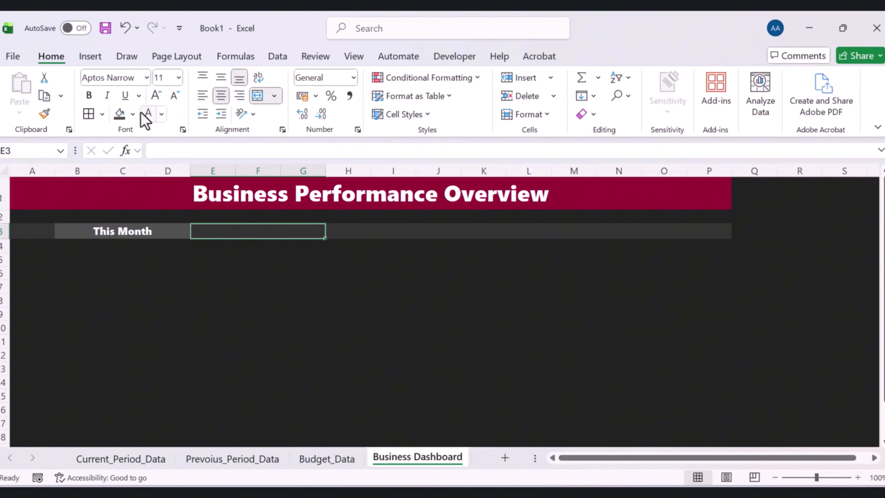
left_click(133, 114)
left_click(143, 347)
type("Last Quarter")
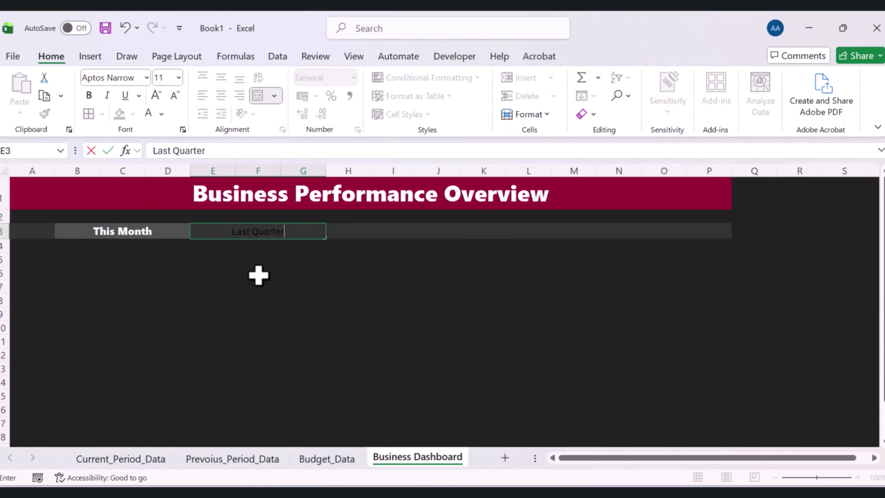
left_click(258, 327)
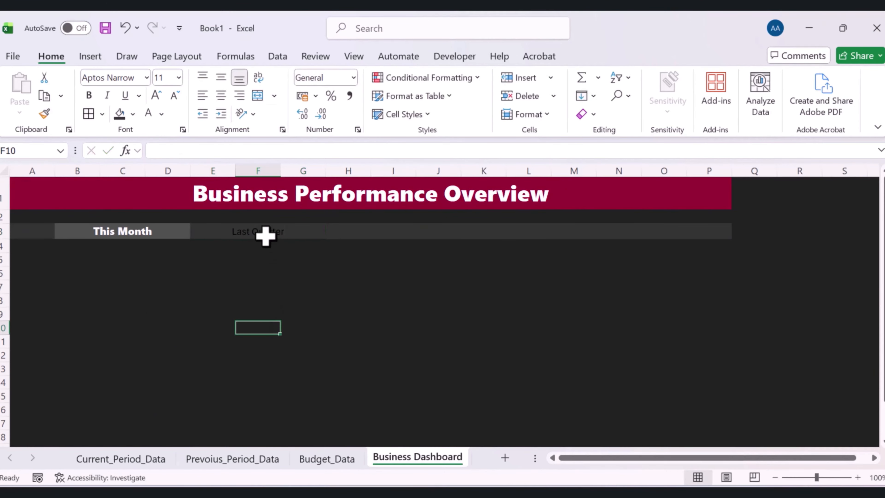
Format the Last Quarter heading in white bold Segoe UI Black
left_click(265, 231)
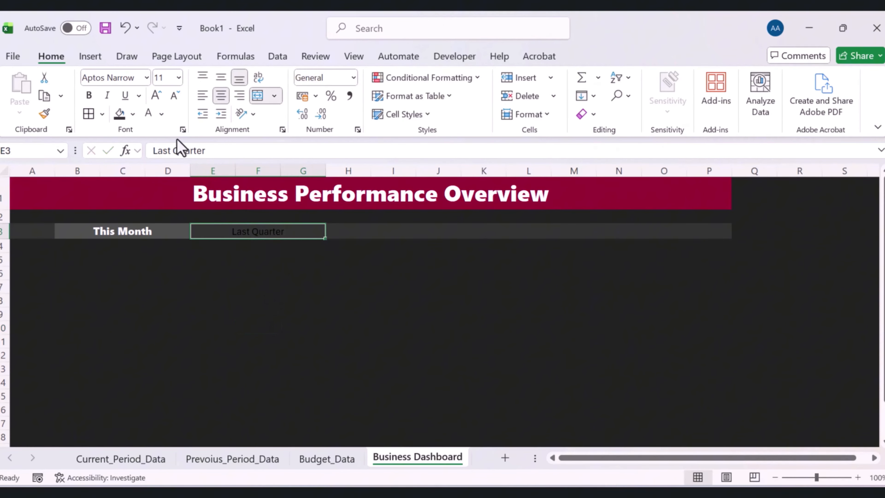
left_click(145, 83)
type("Seg")
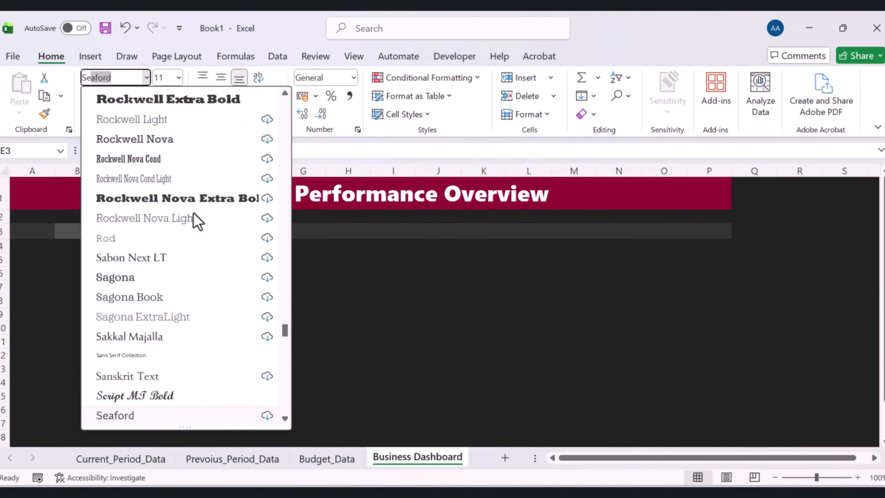
type("oe Fluent Ico")
left_click(289, 357)
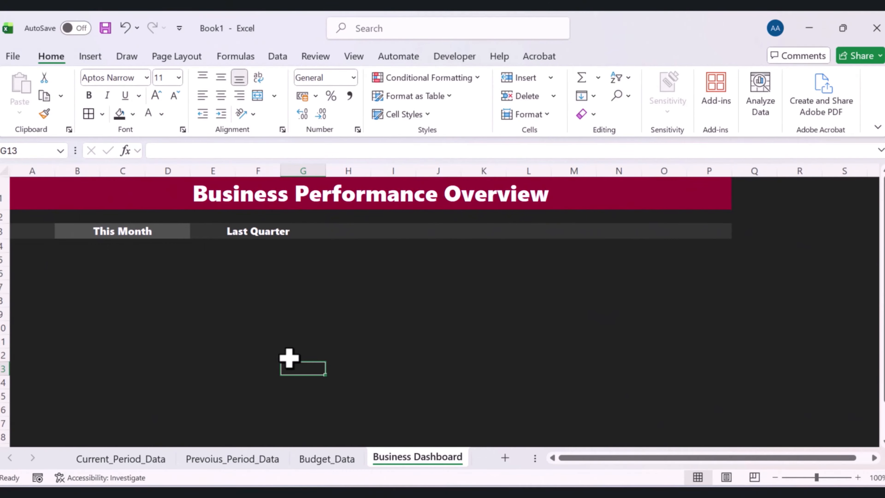
left_click(428, 297)
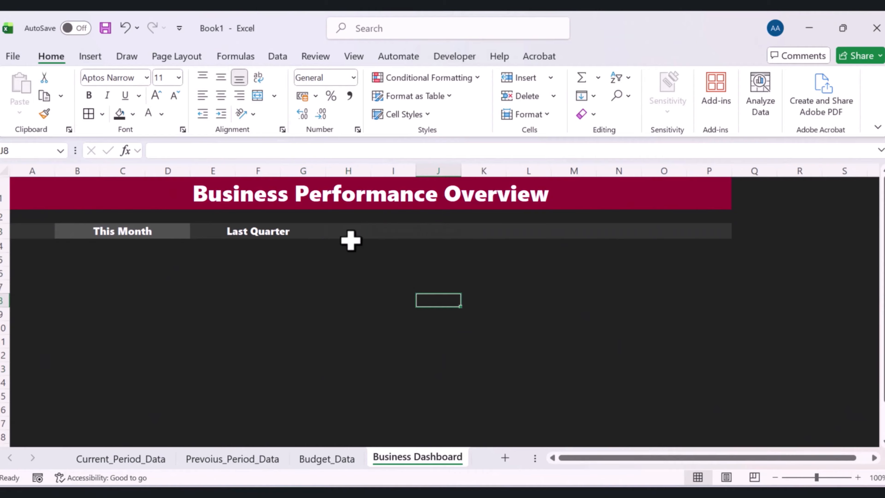
Merge H3:J3 and enter the heading Previous Period
left_click_drag(353, 233, 444, 233)
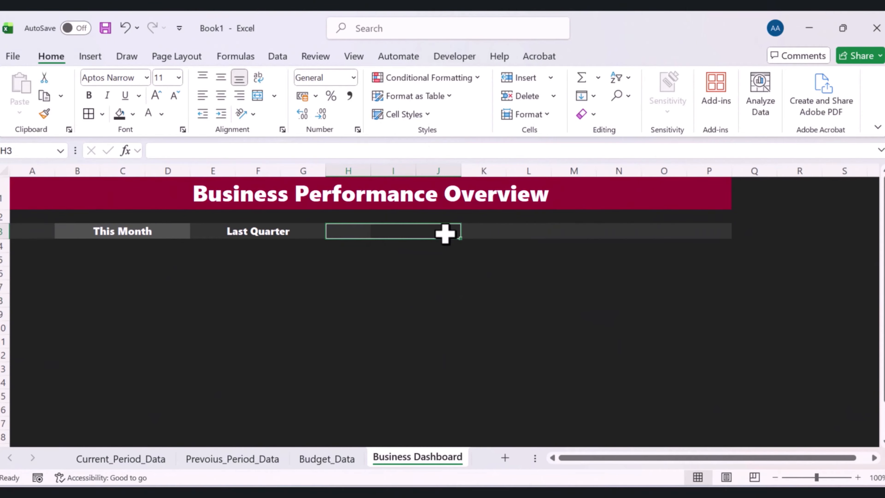
left_click(258, 96)
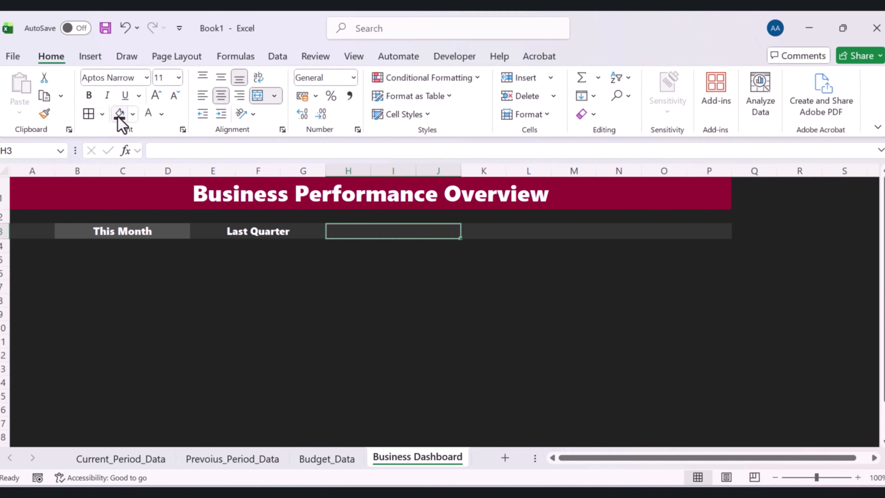
type("Previous Period")
key("Return")
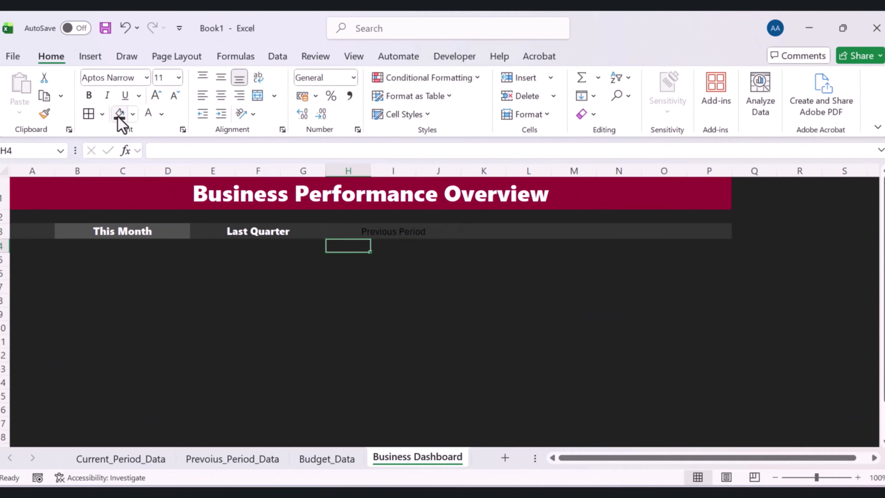
Copy the Last Quarter heading's formatting onto the Previous Period heading with Format Painter
left_click(266, 233)
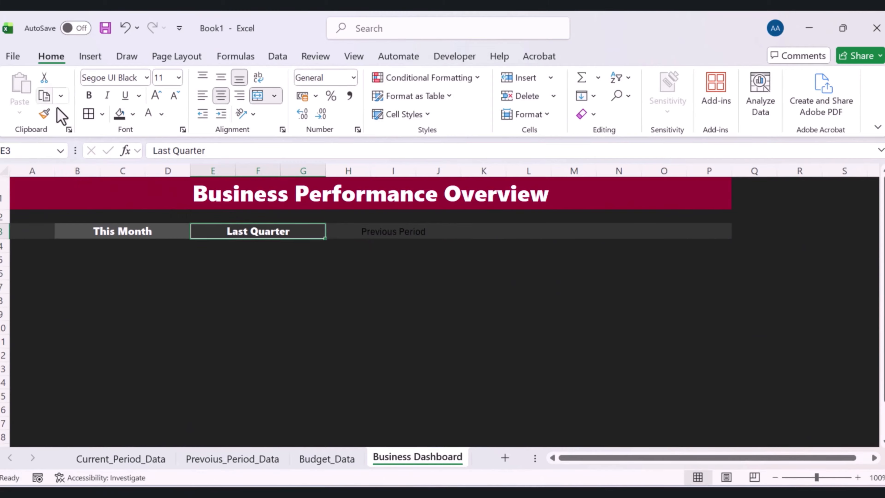
left_click(47, 115)
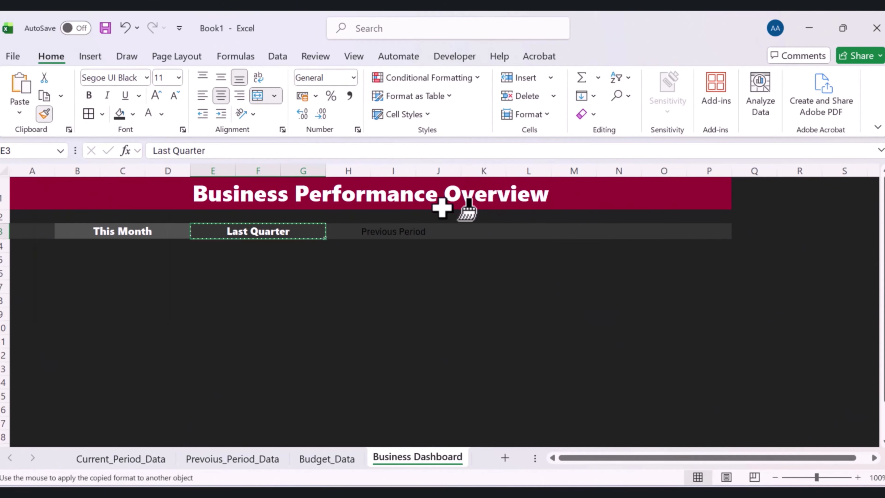
left_click(407, 230)
left_click(452, 316)
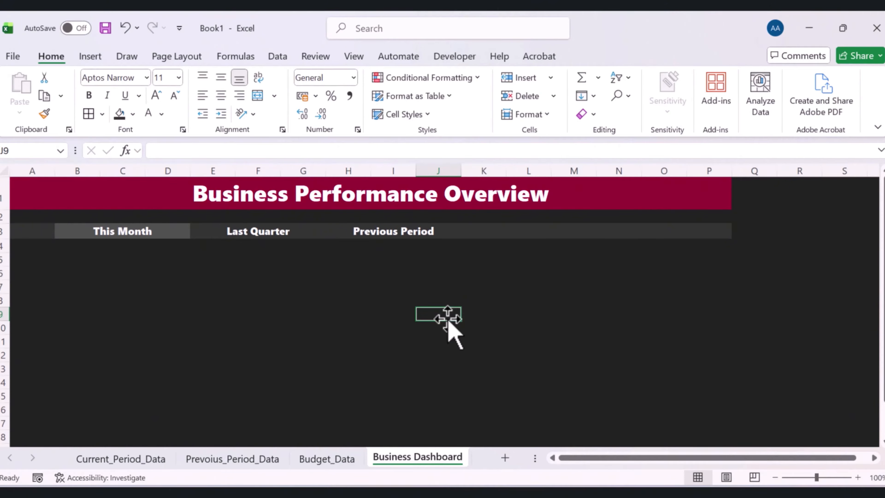
Fill the block A5:P19 with the custom colour #FFFFFF
left_click_drag(48, 263, 646, 387)
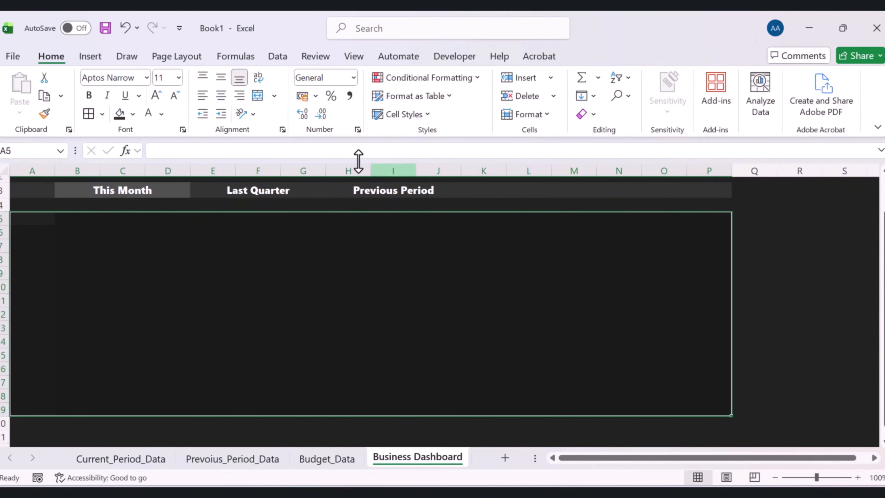
left_click(133, 114)
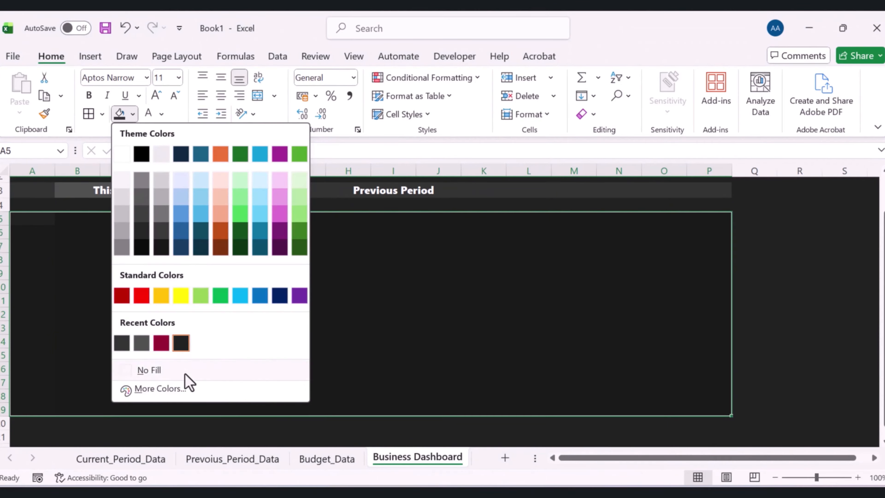
left_click(181, 387)
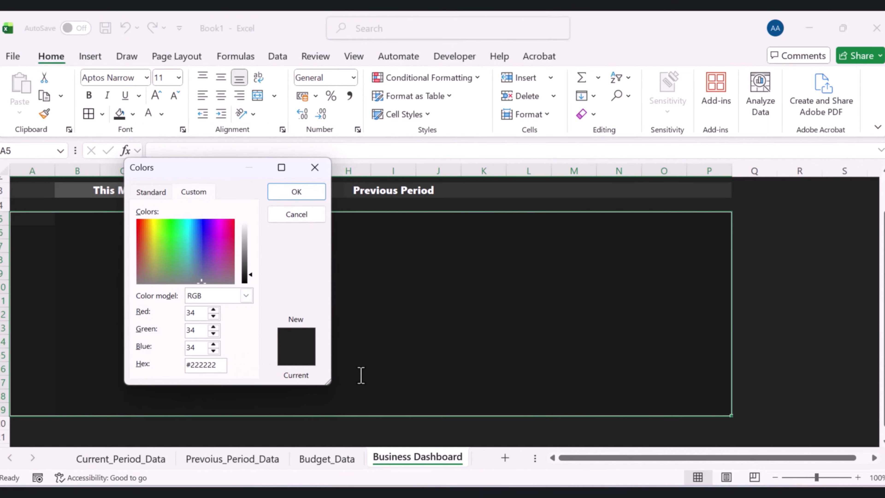
key("alt+h")
type("#FFFFFF")
left_click(297, 194)
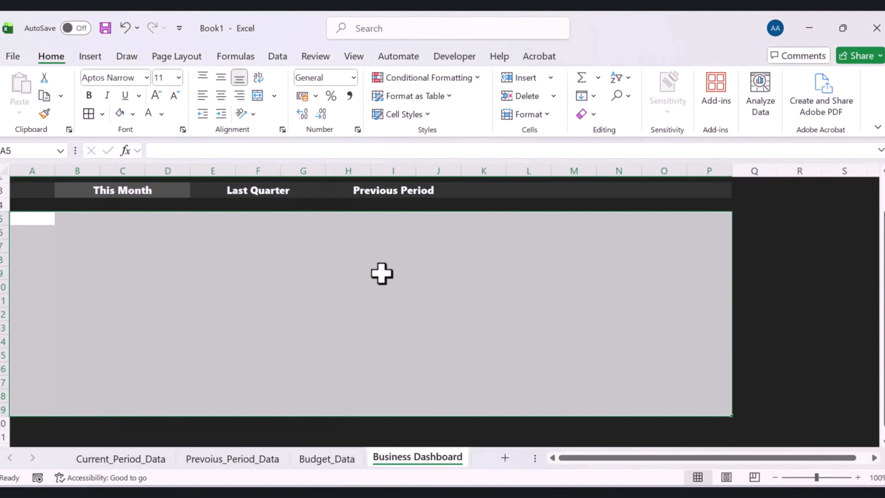
Apply a thick outside border around the white block A5:P19
scroll(383, 275, "up", 1)
left_click(390, 288)
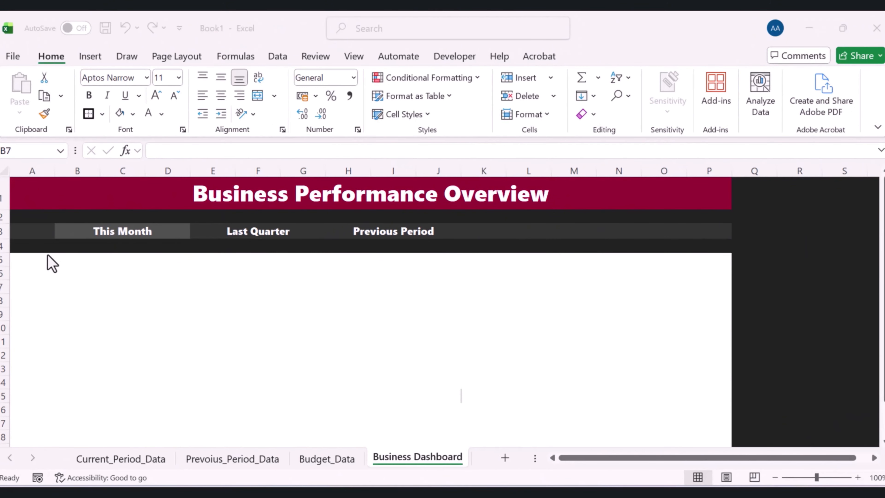
left_click_drag(26, 258, 724, 449)
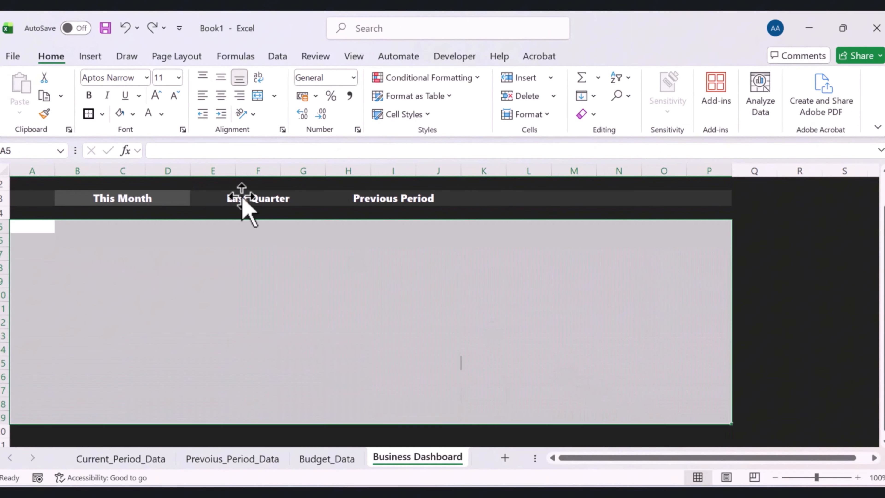
left_click(103, 114)
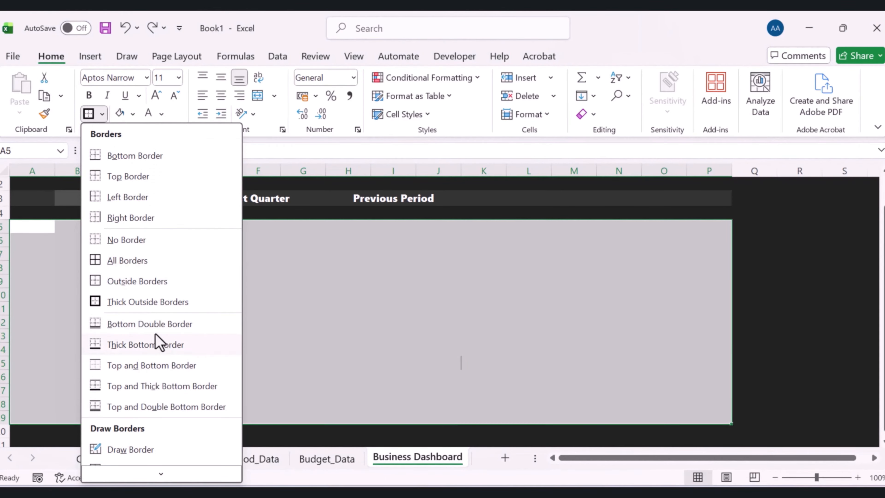
left_click(149, 303)
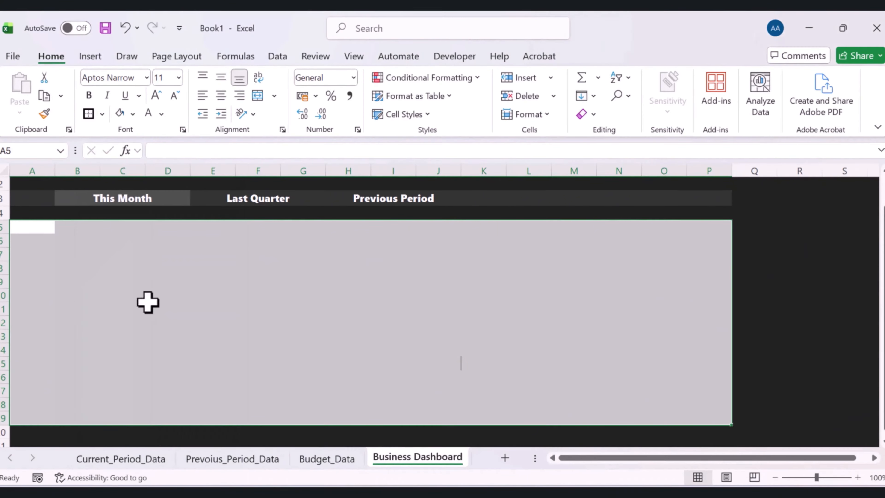
Set the border line colour to custom RGB 100, 100, 100 (#646464)
left_click(101, 114)
scroll(124, 385, "down", 1)
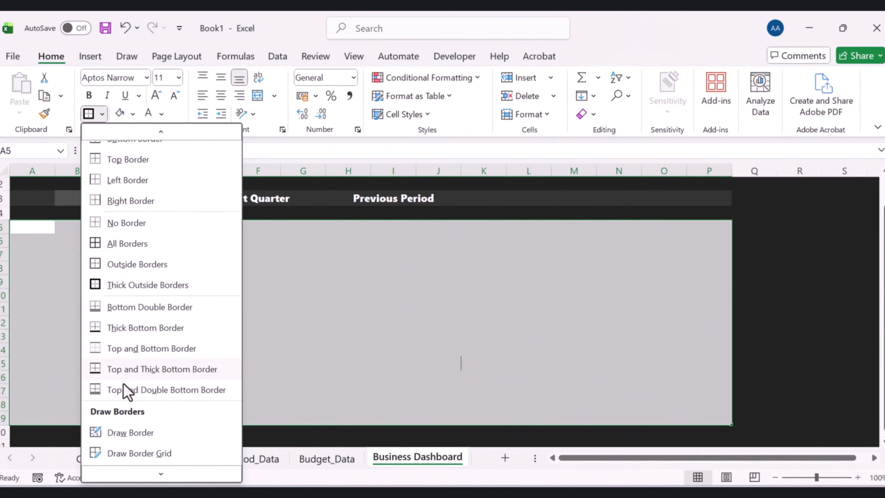
scroll(145, 405, "down", 2)
mouse_move(190, 431)
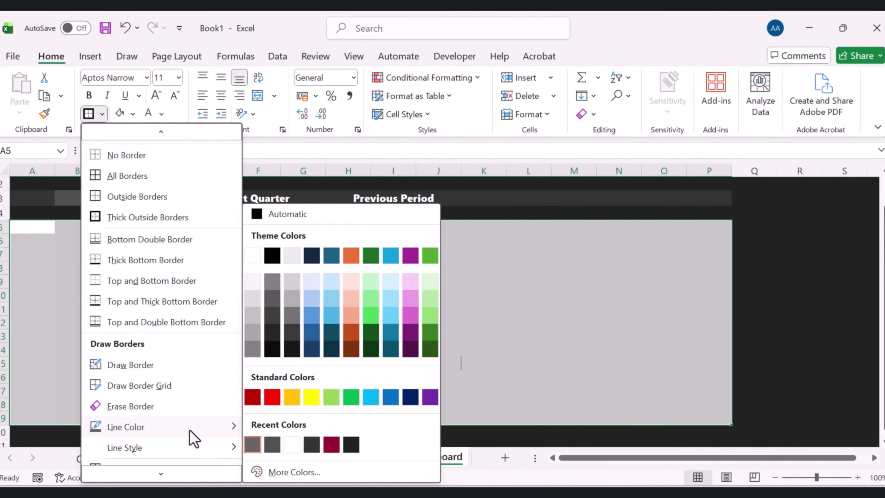
left_click(279, 473)
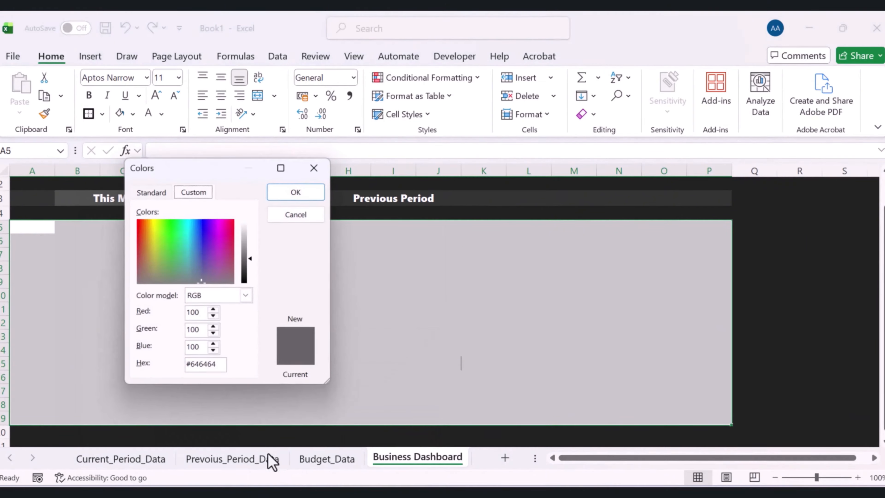
left_click(198, 313)
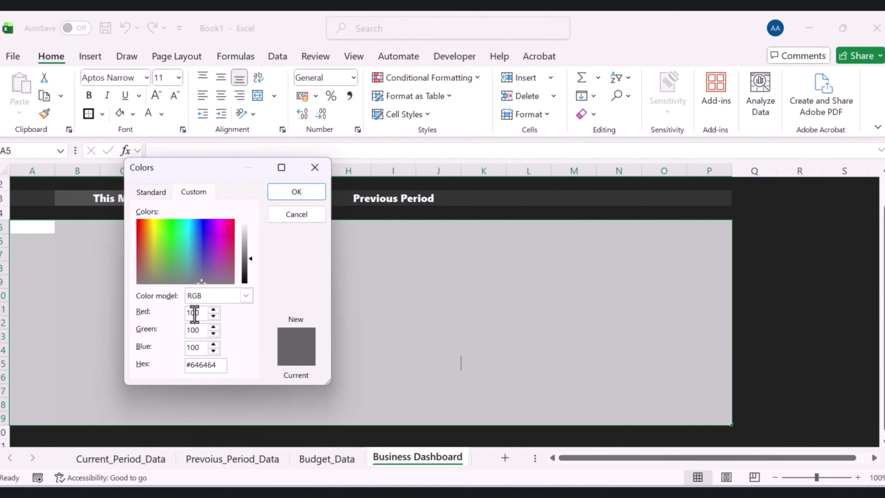
left_click(202, 331)
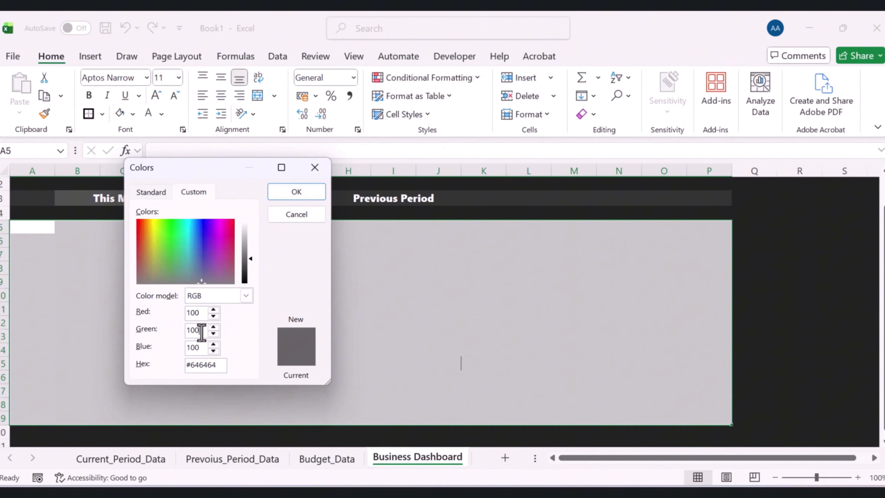
left_click(203, 348)
left_click(294, 195)
left_click(800, 268)
left_click(556, 270)
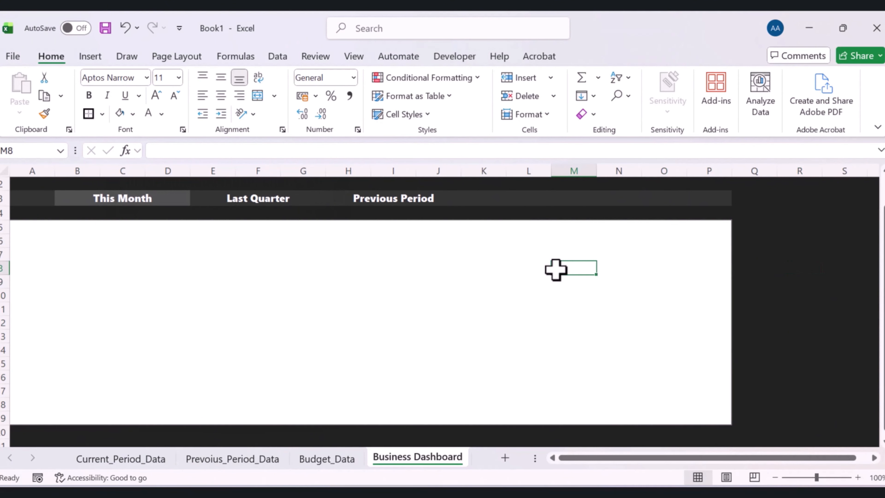
Fill the box B6:D11 with the custom colour #333333
scroll(557, 264, "up", 1)
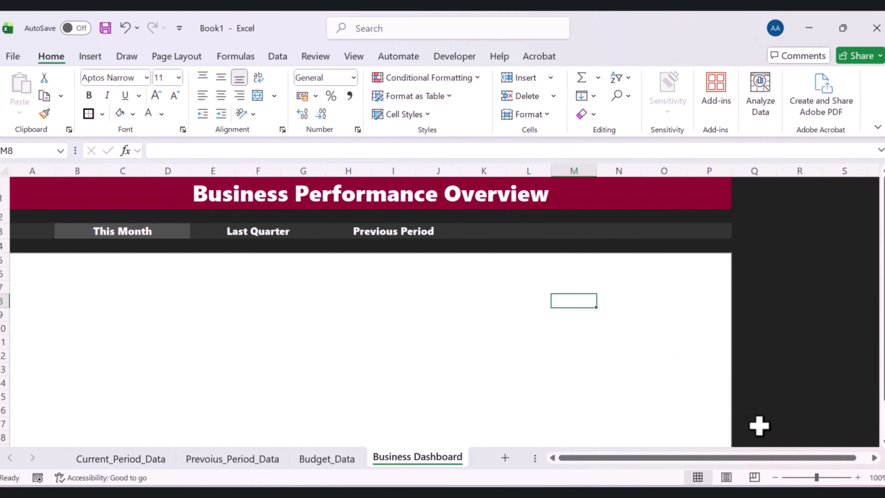
left_click(774, 478)
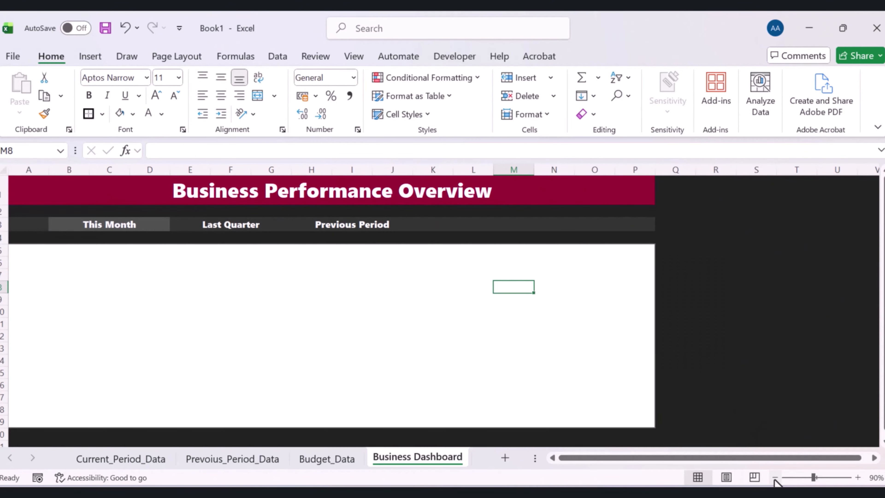
left_click(774, 477)
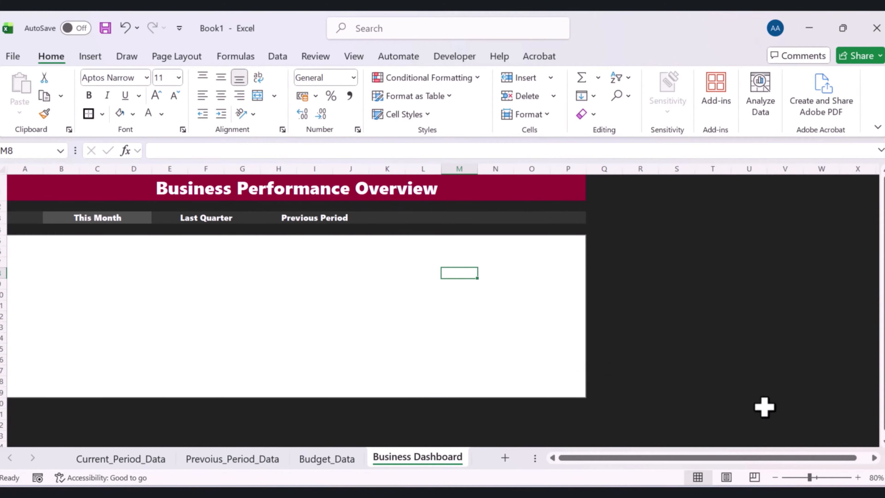
left_click(858, 476)
left_click(190, 335)
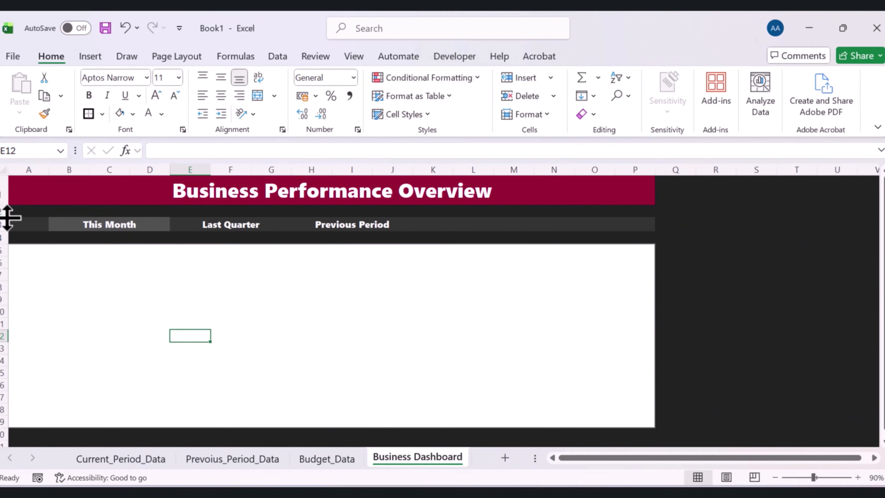
left_click(25, 262)
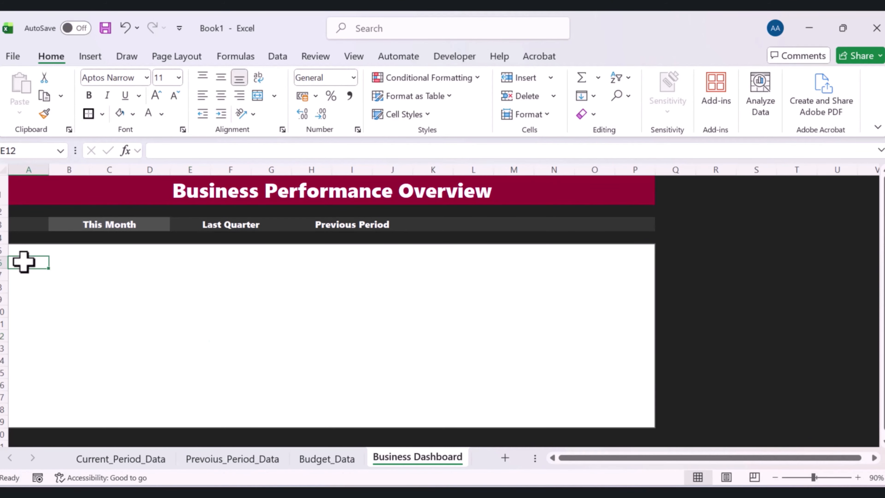
left_click_drag(64, 263, 168, 321)
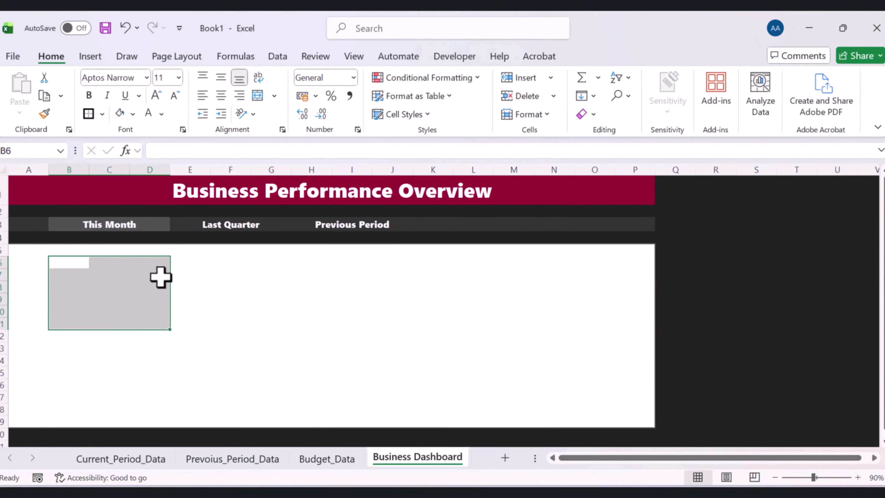
left_click(134, 114)
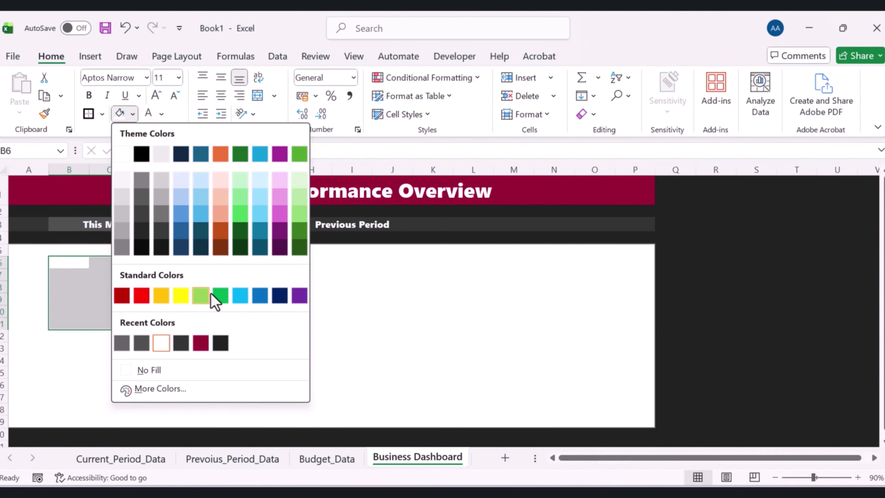
left_click(155, 391)
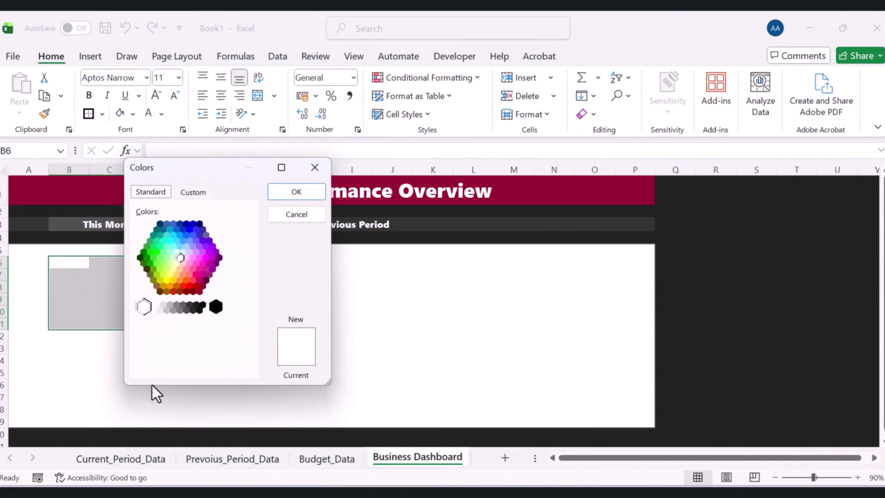
left_click(194, 194)
left_click_drag(218, 364, 192, 363)
type("3")
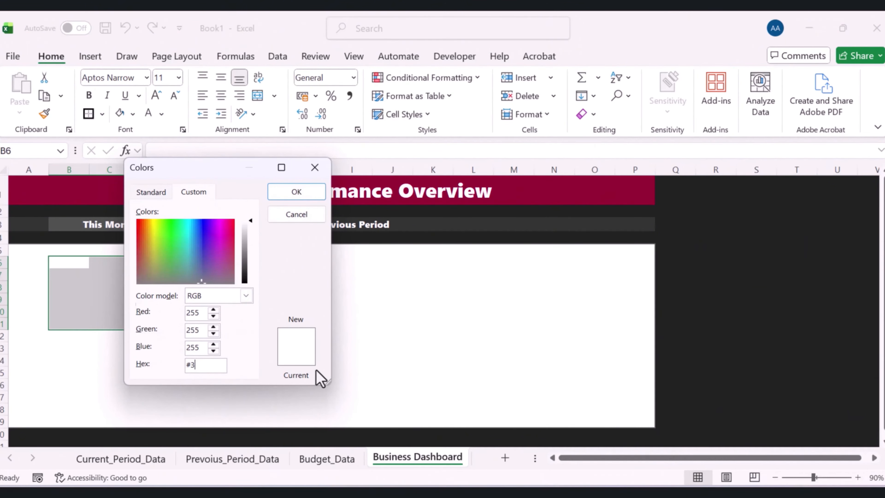
type("33333")
left_click(296, 194)
left_click(271, 310)
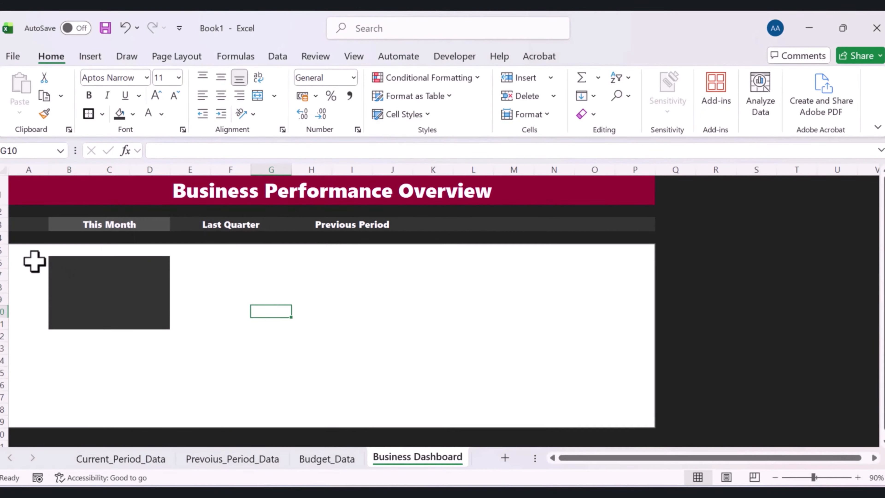
Select the dark box B6:D11 and set the border line colour to RGB 100, 100, 100 again
left_click_drag(52, 260, 147, 312)
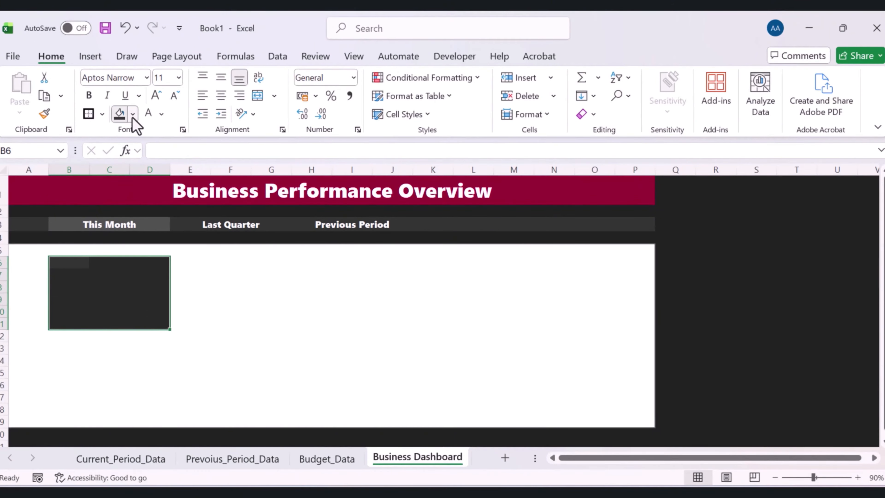
left_click(101, 114)
left_click(116, 285)
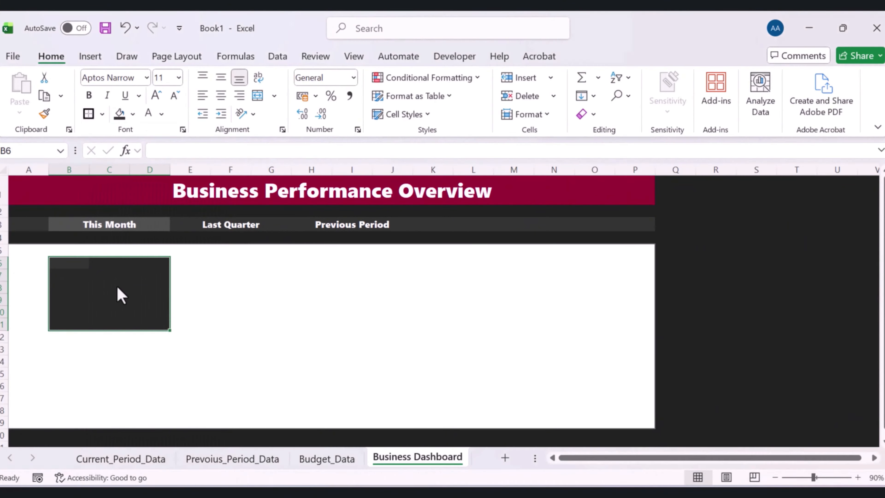
left_click(102, 115)
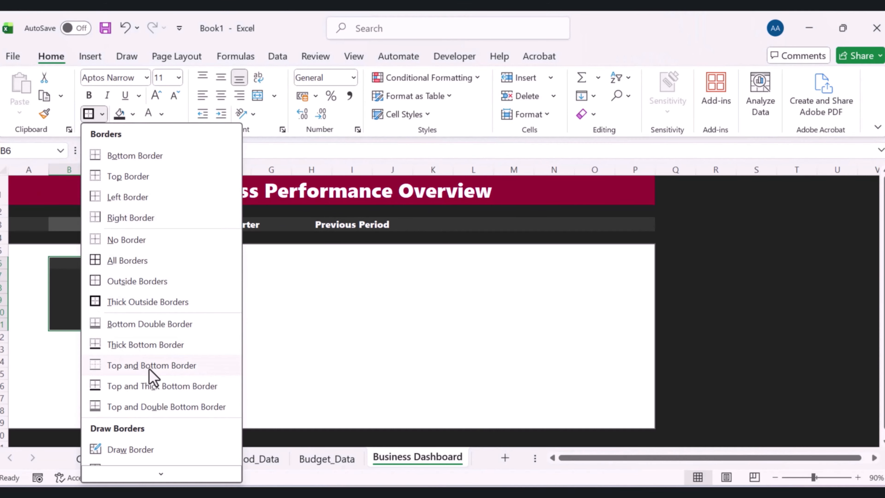
scroll(151, 376, "down", 2)
mouse_move(231, 431)
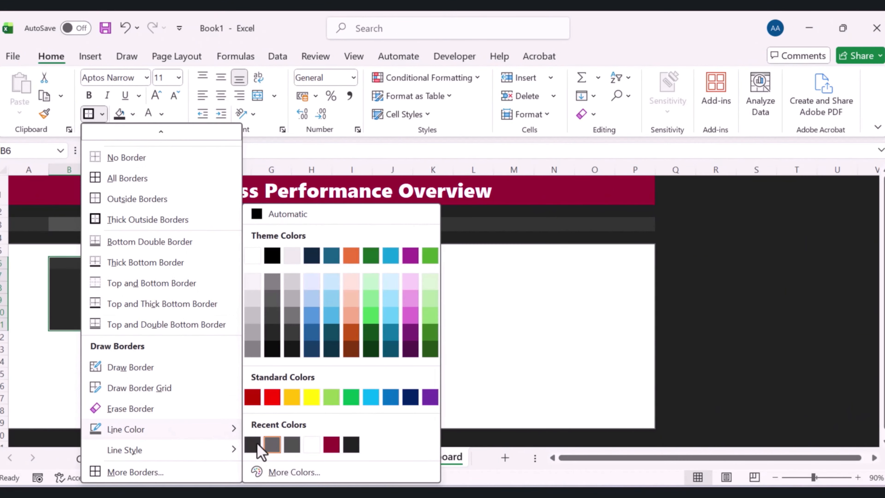
left_click(282, 473)
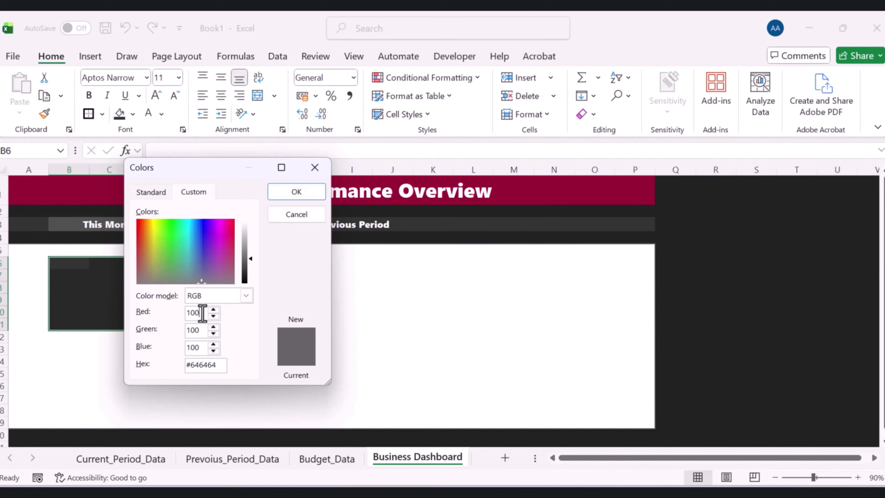
left_click_drag(202, 312, 184, 313)
key("Return")
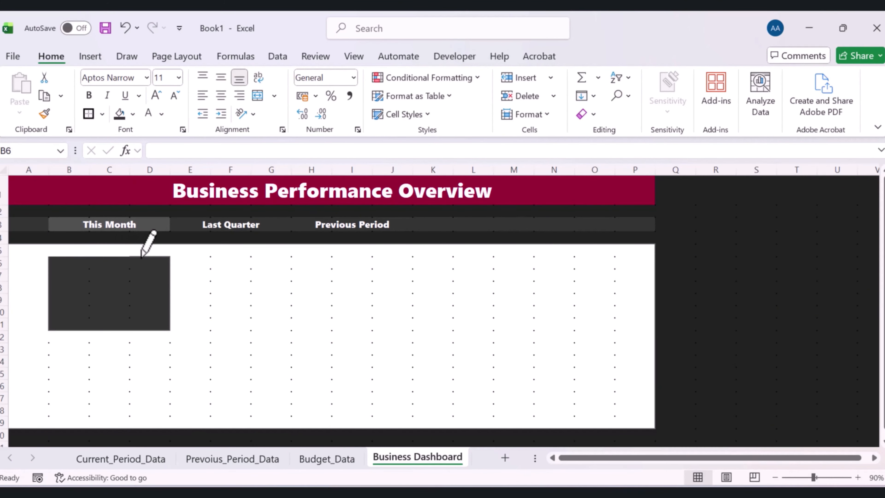
left_click(109, 288)
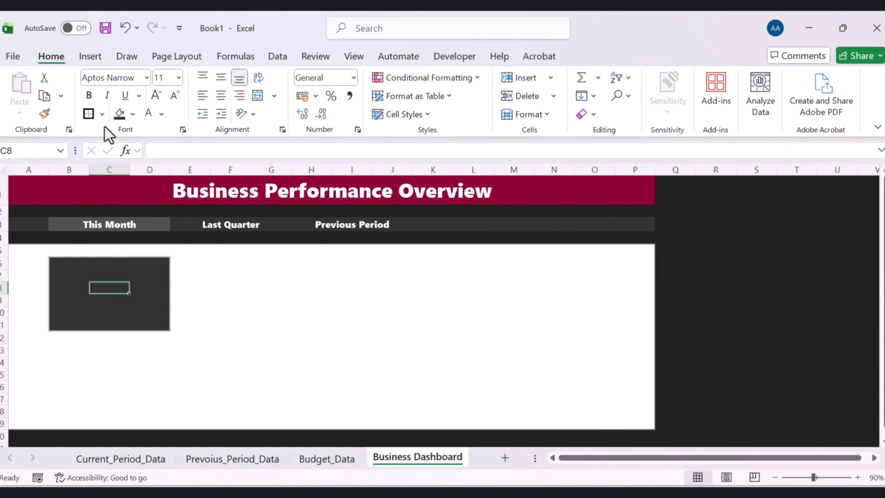
Set the border line colour to the custom light grey #BFBFBF
left_click(104, 116)
scroll(228, 412, "down", 3)
mouse_move(223, 434)
left_click(300, 475)
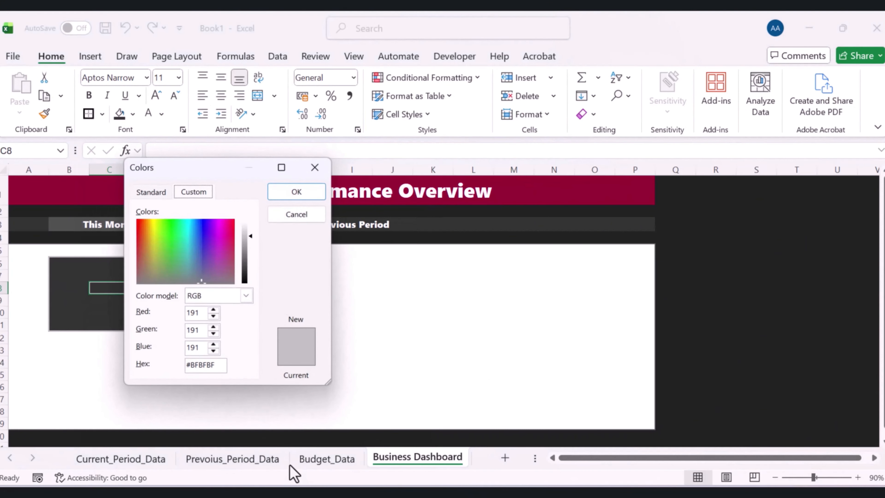
left_click(297, 191)
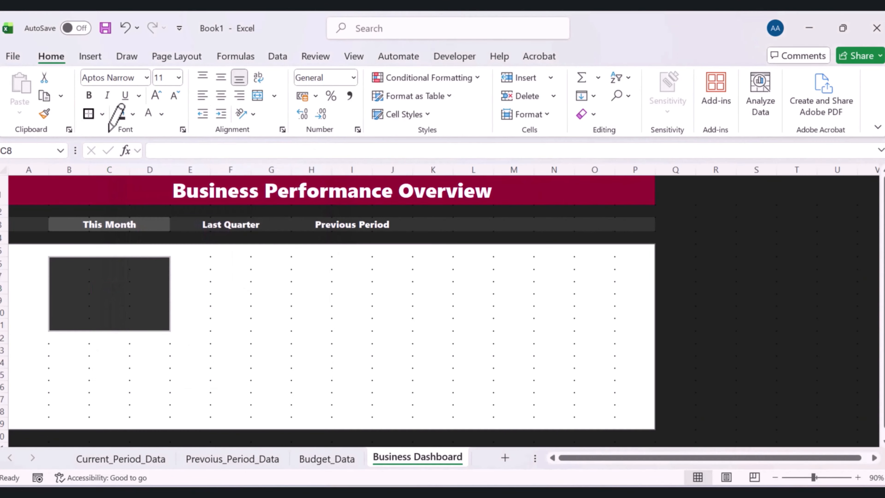
Choose the thickest border line style, then exit border drawing mode
left_click(102, 115)
scroll(132, 395, "down", 3)
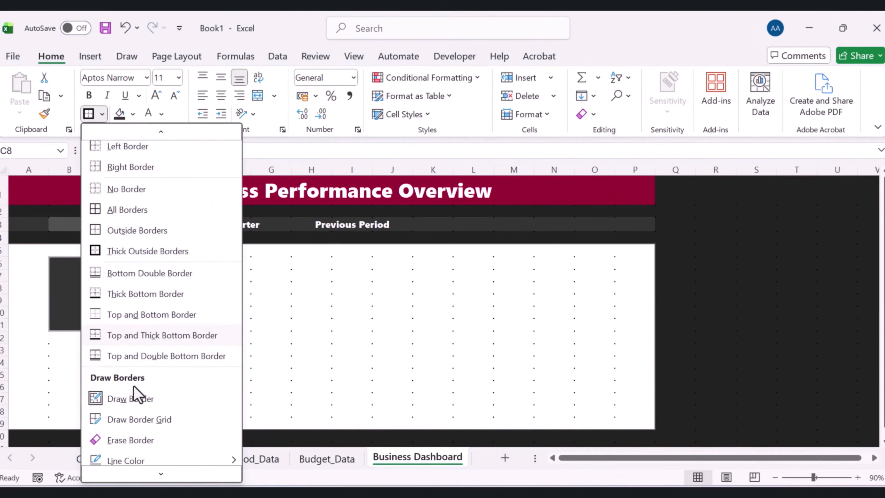
mouse_move(155, 449)
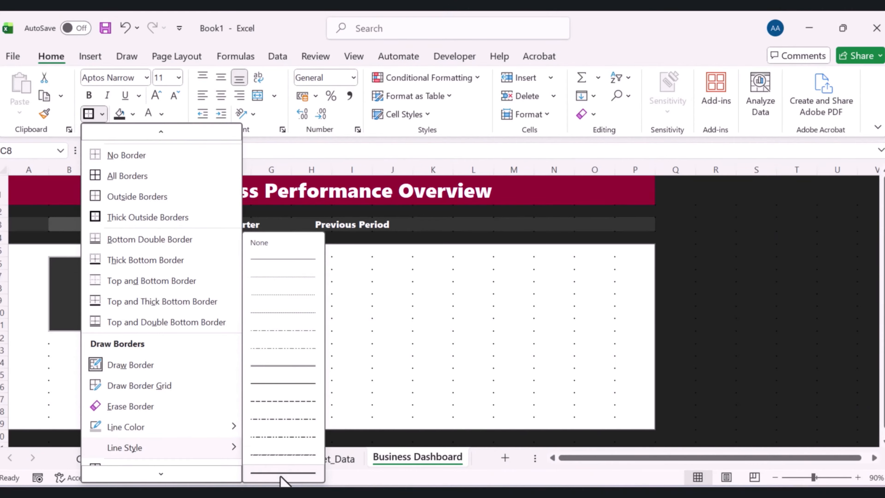
left_click(261, 473)
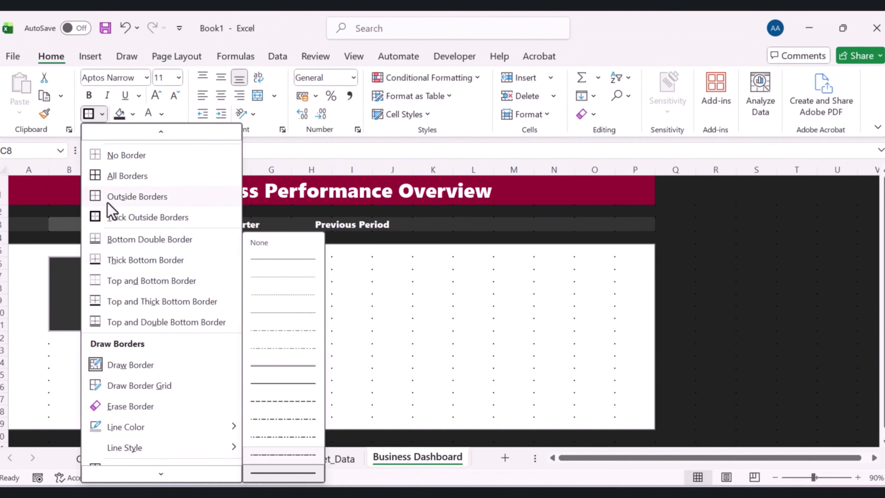
key("Escape")
Enter the label Total Revenue in cell B7 of the dark box
left_click(76, 268)
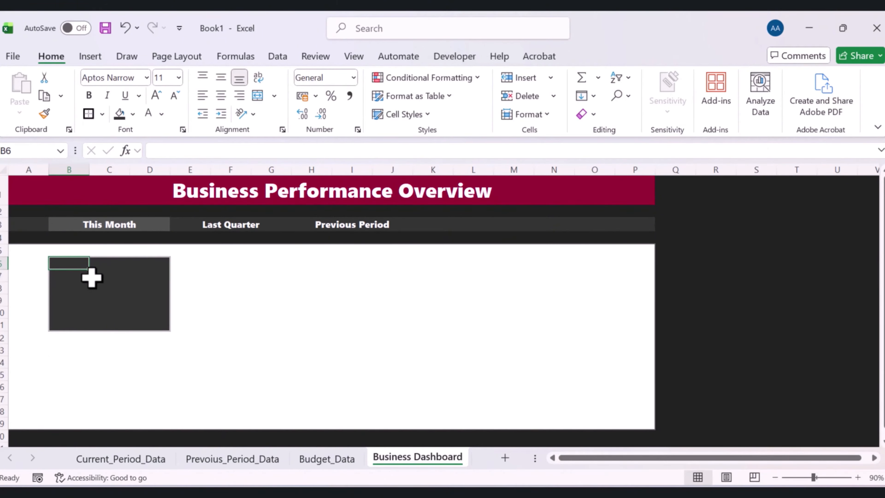
double_click(73, 276)
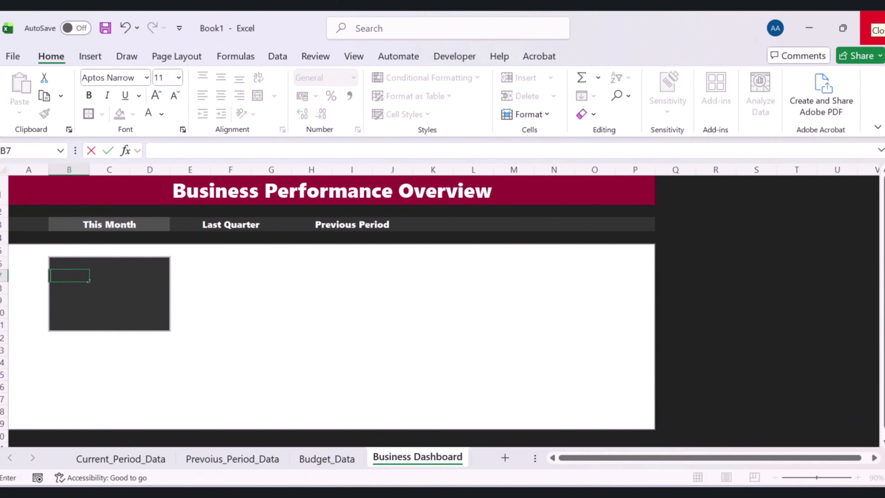
type("Total")
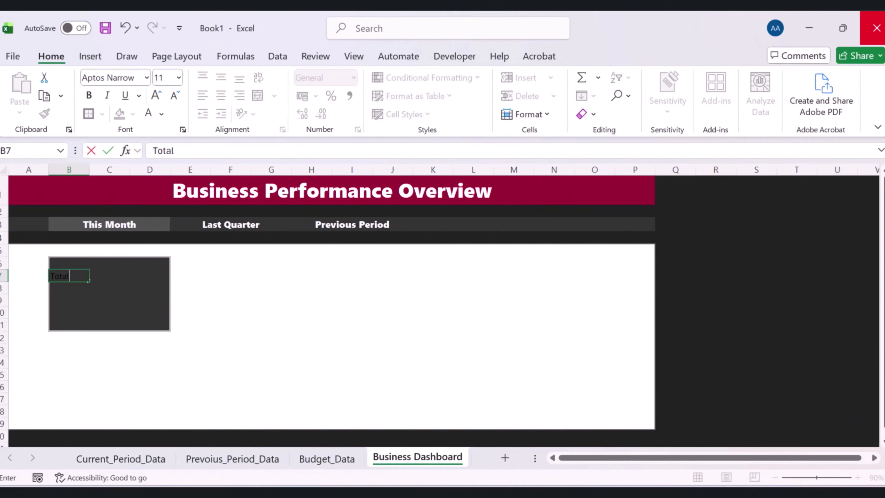
type(" Revenue")
key("ctrl+Return")
Format the Total Revenue label with white font colour and Segoe UI Black font
left_click(148, 114)
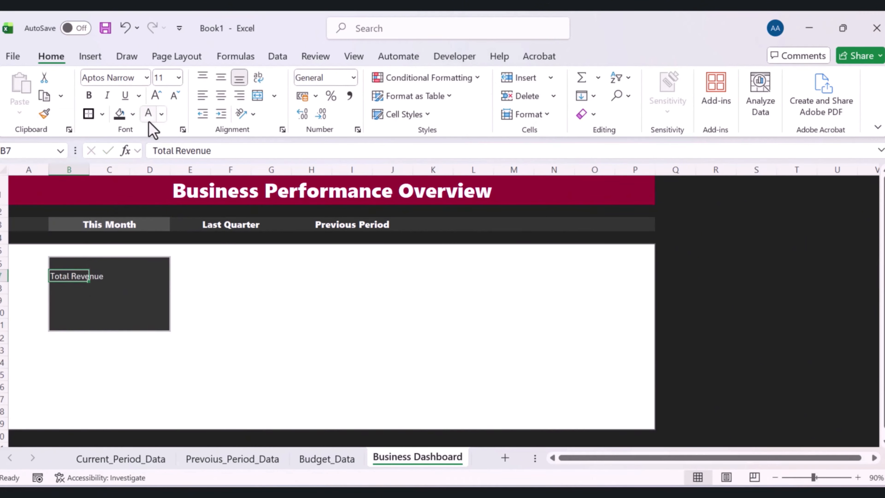
left_click(148, 78)
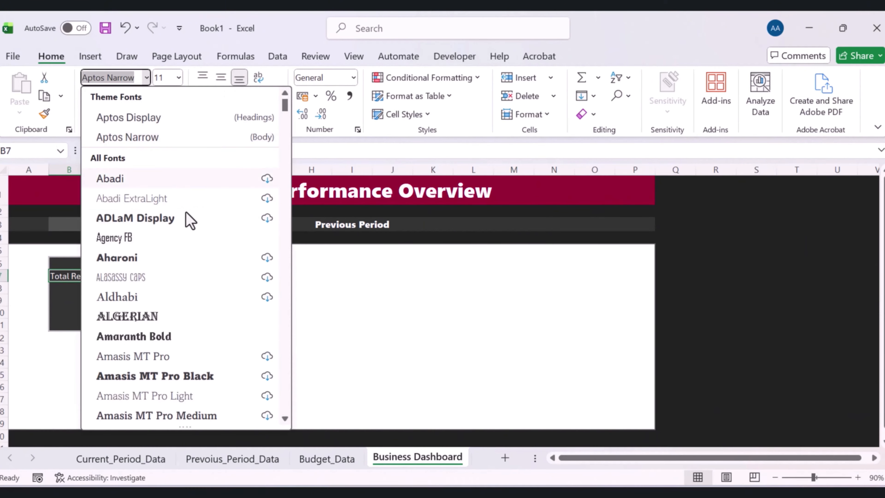
scroll(217, 296, "down", 1)
type("Segoe UI Black")
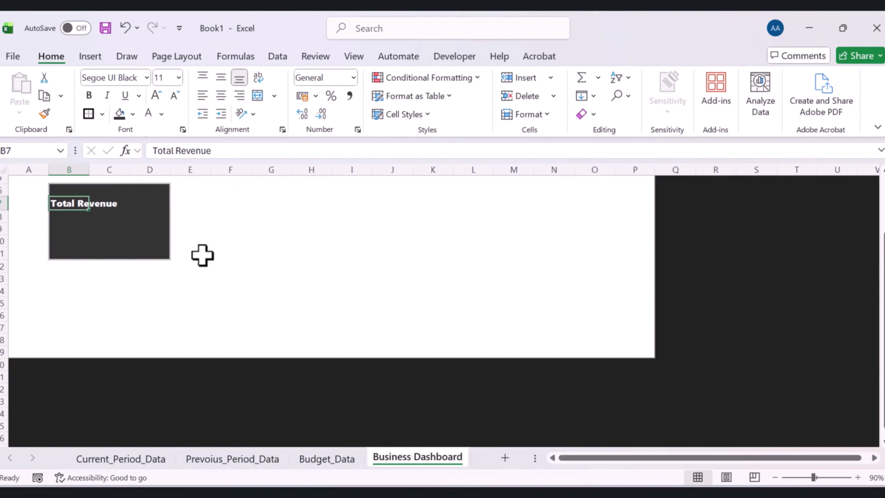
scroll(104, 275, "up", 1)
left_click(104, 275)
left_click(65, 239)
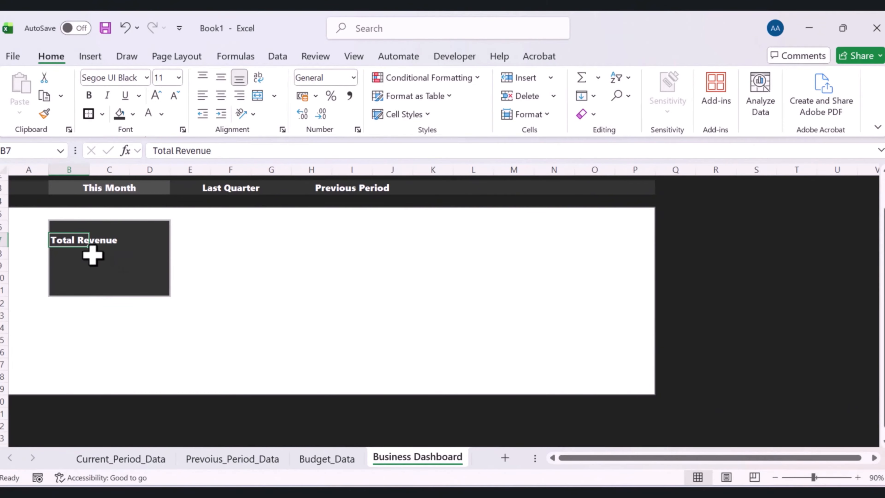
left_click(84, 262)
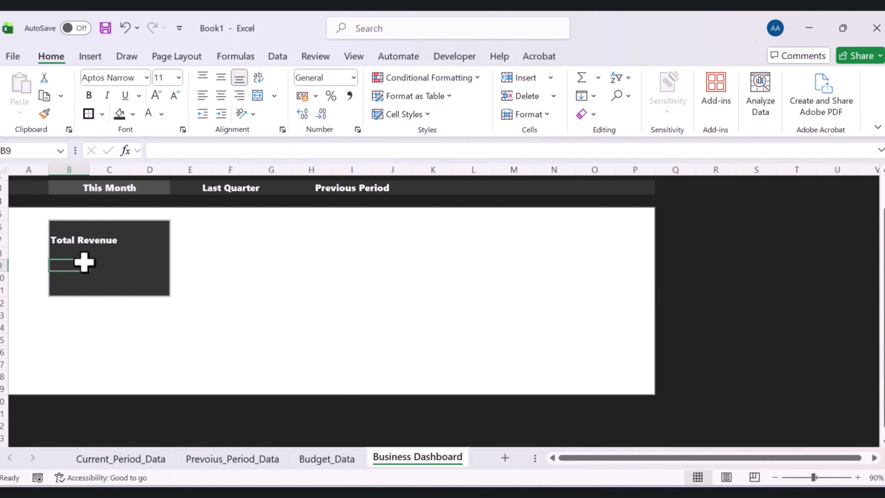
Link cell B9 to the Total Revenue value in cell B2 of Current_Period_Data with a formula
type("=")
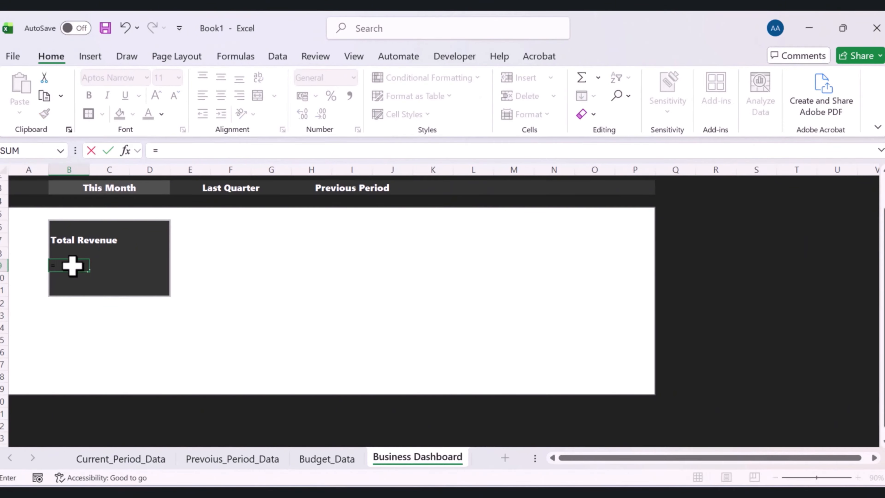
left_click(126, 460)
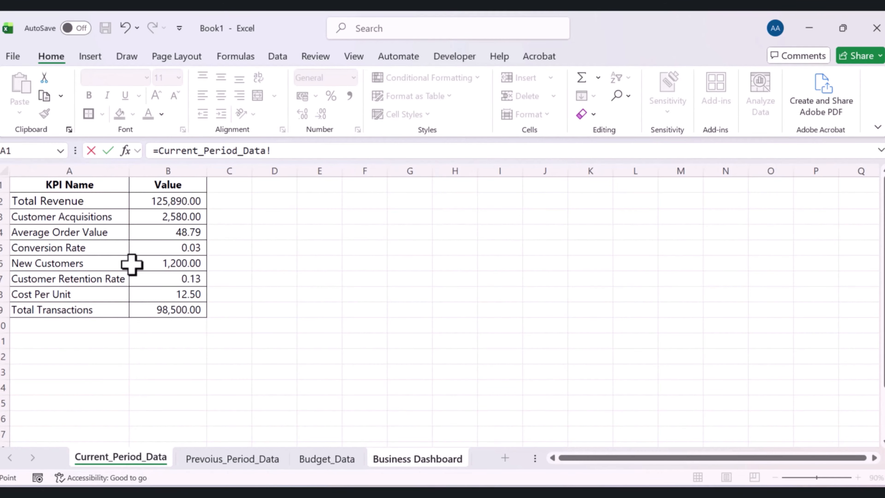
left_click(167, 196)
key("Return")
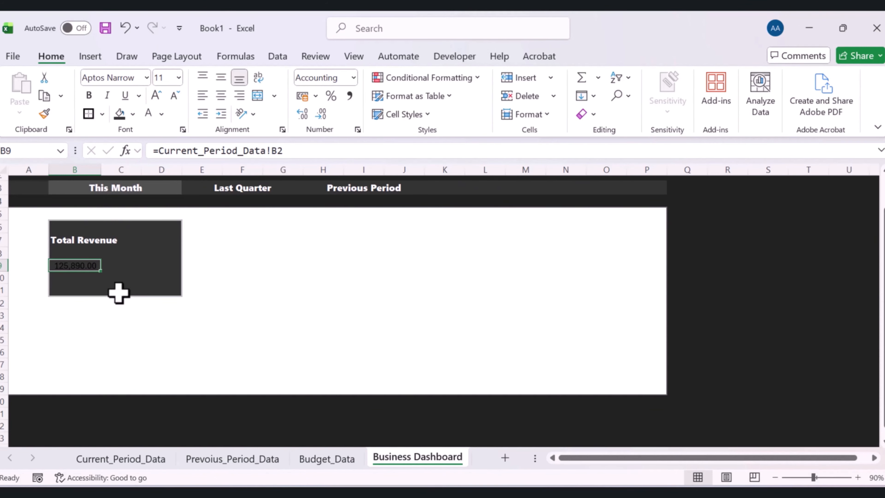
Format B9 as Accounting with the $ English (Canada) symbol and 0 decimal places
right_click(79, 264)
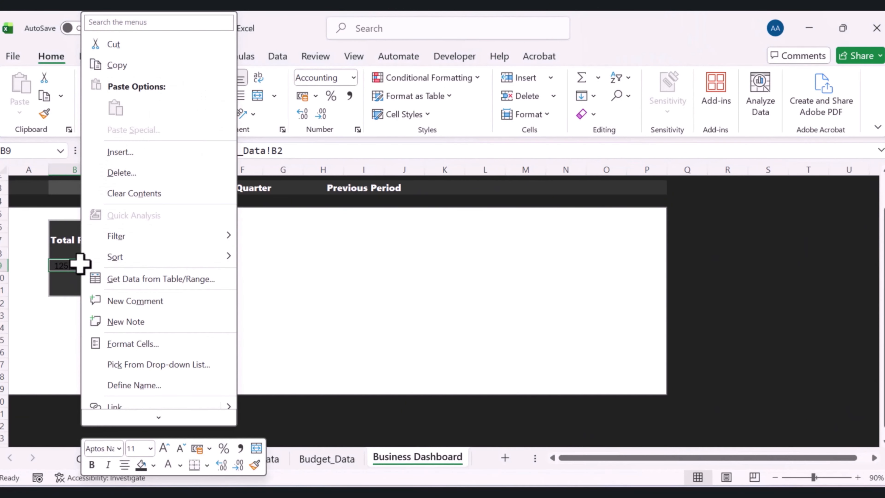
left_click(126, 331)
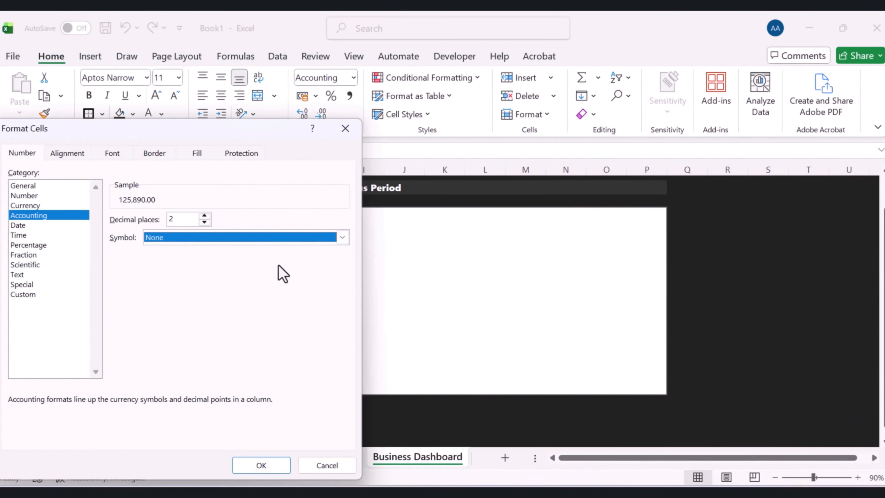
left_click(343, 238)
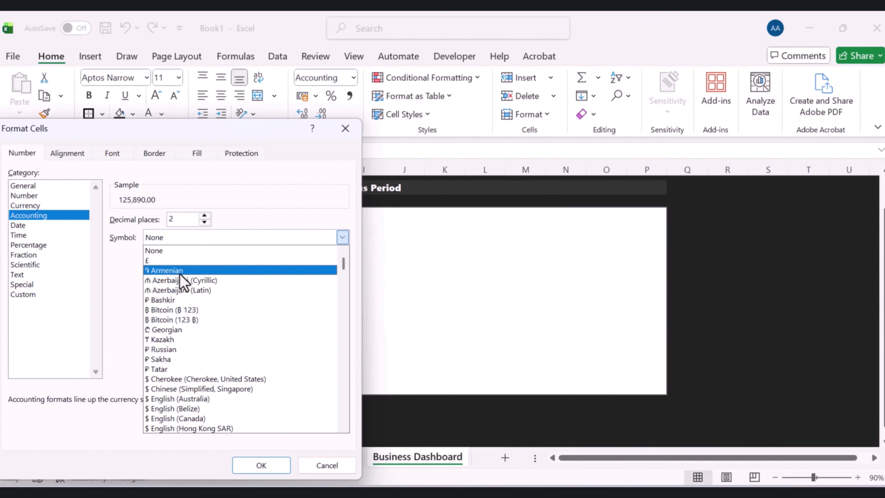
left_click(188, 419)
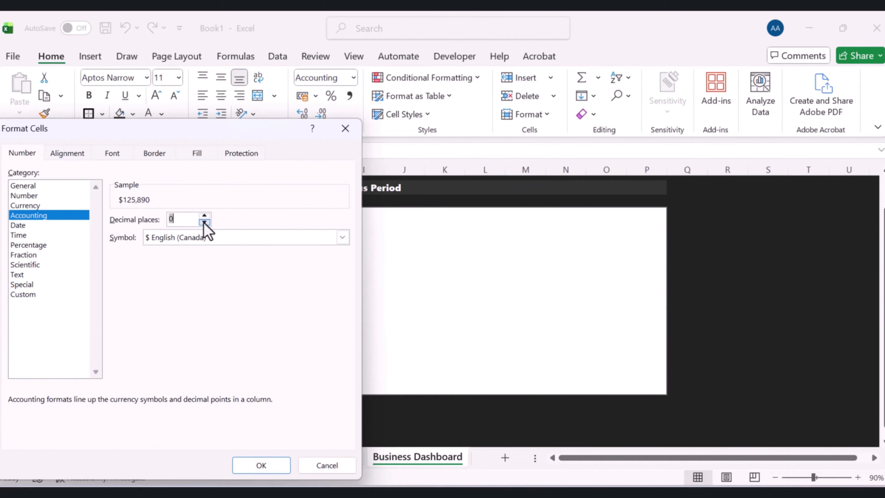
left_click(269, 467)
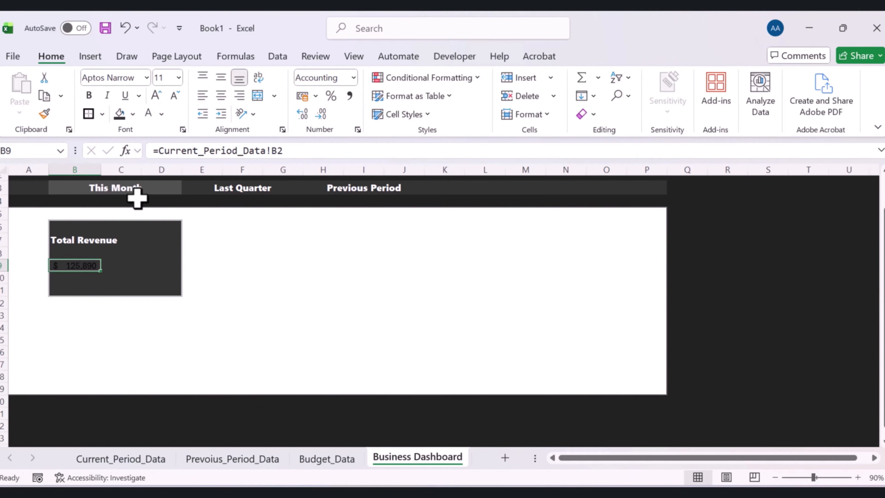
Set the revenue value's font to Segoe UI Black and enlarge it to size 20
left_click(149, 113)
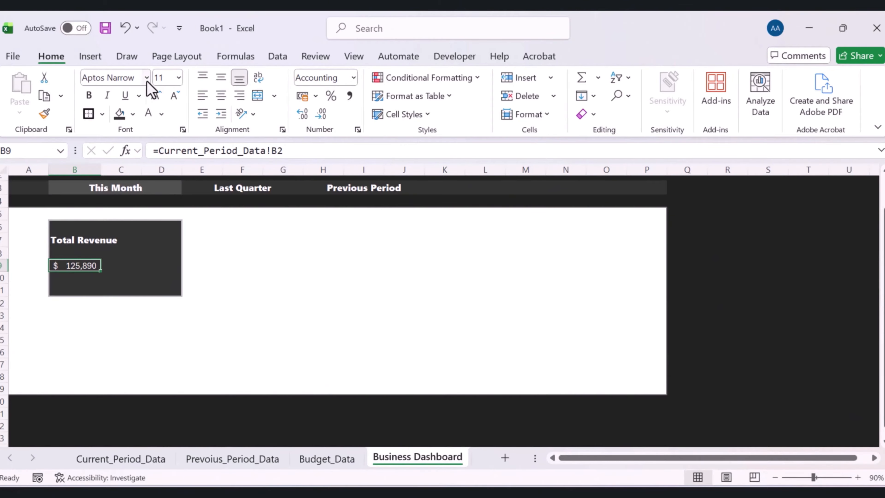
type("Segou ui")
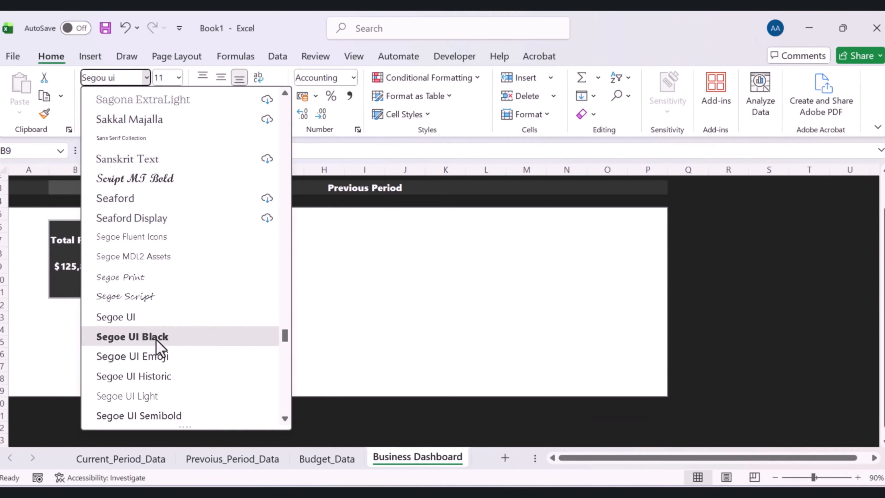
left_click(164, 337)
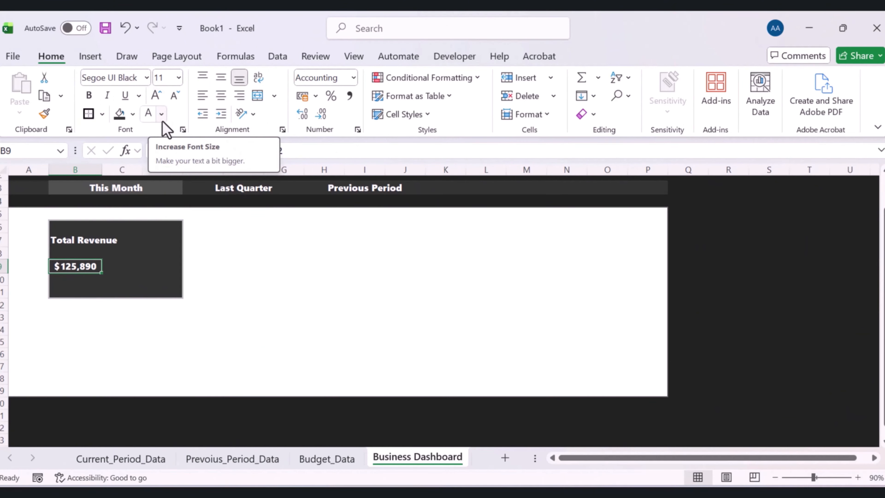
left_click(155, 98)
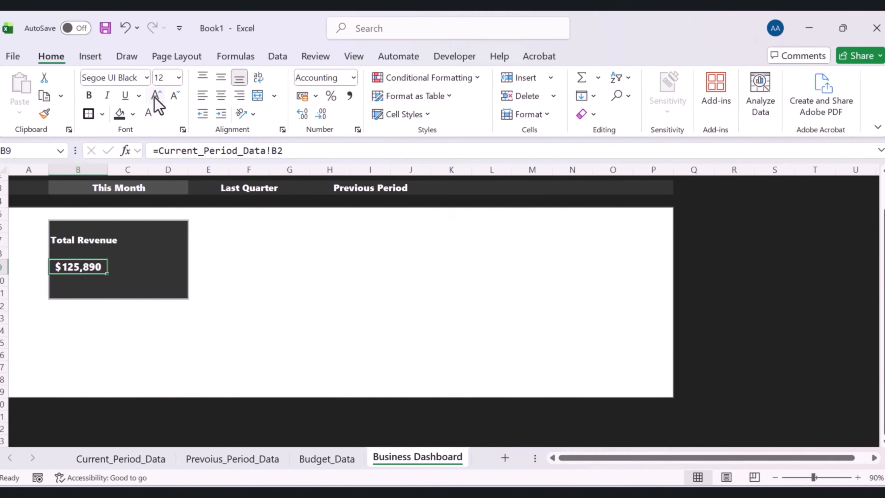
left_click(155, 98)
left_click(155, 99)
left_click(156, 98)
left_click(155, 99)
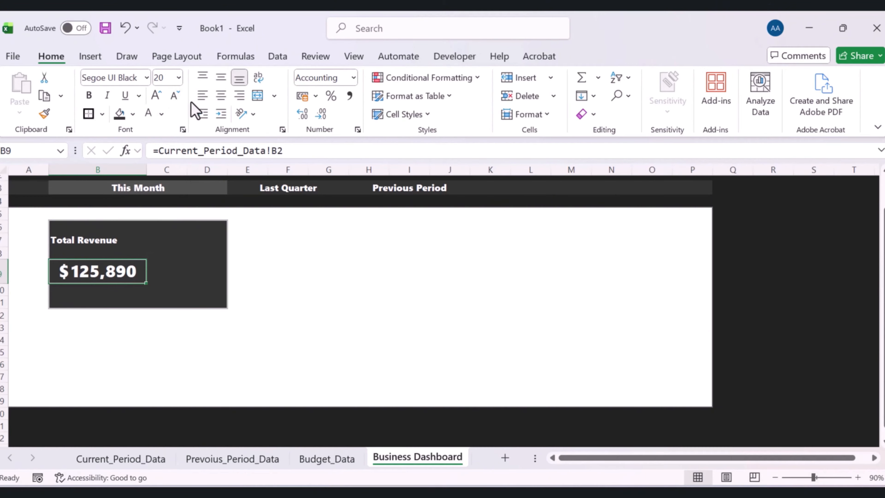
Set the revenue value's font colour to custom RGB 153, 0, 51
left_click(218, 272)
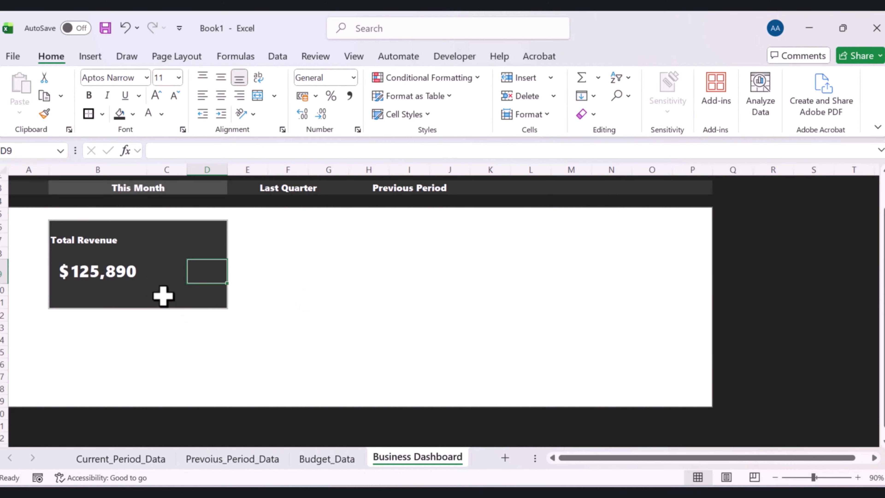
left_click(104, 272)
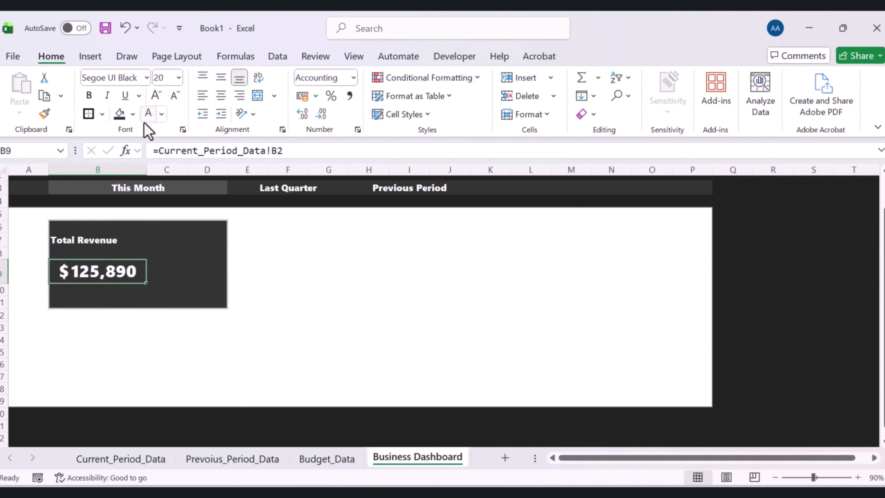
left_click(161, 114)
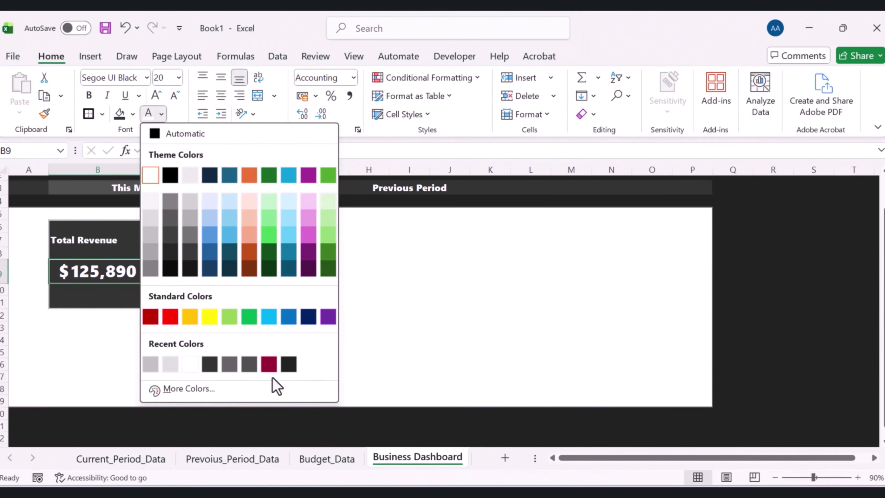
left_click(194, 388)
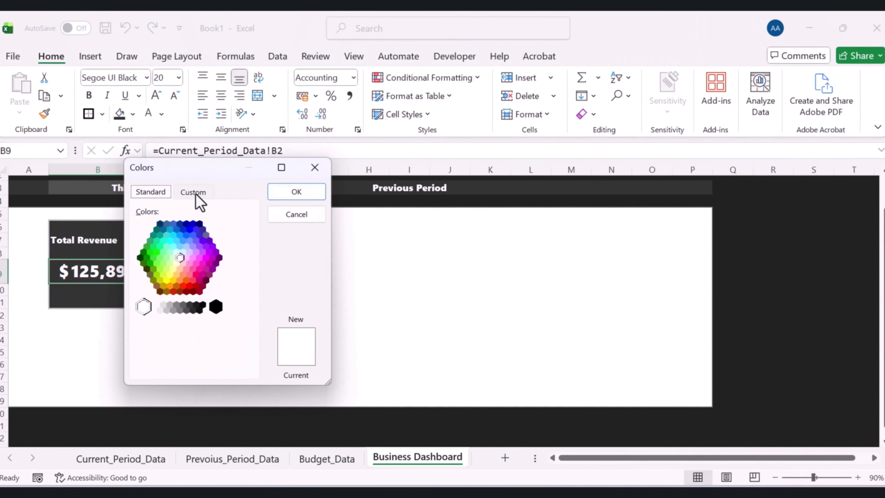
left_click(194, 193)
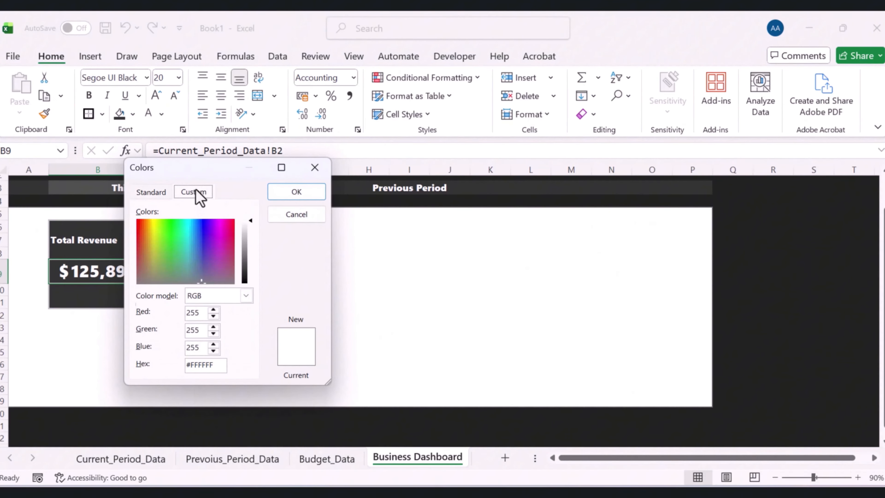
double_click(196, 316)
type("1")
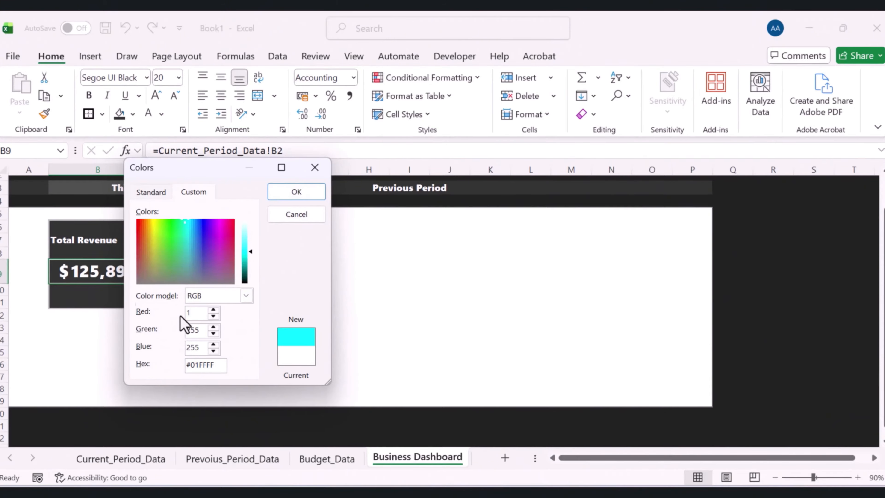
type("53")
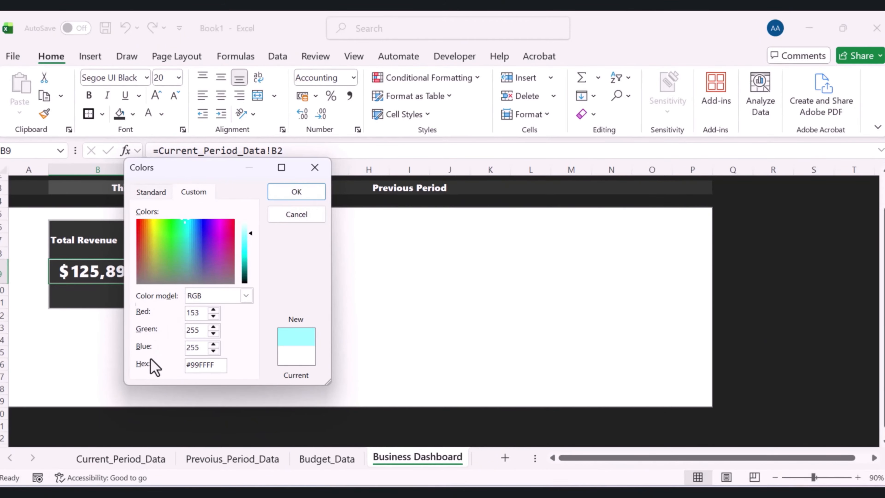
left_click_drag(201, 333, 179, 333)
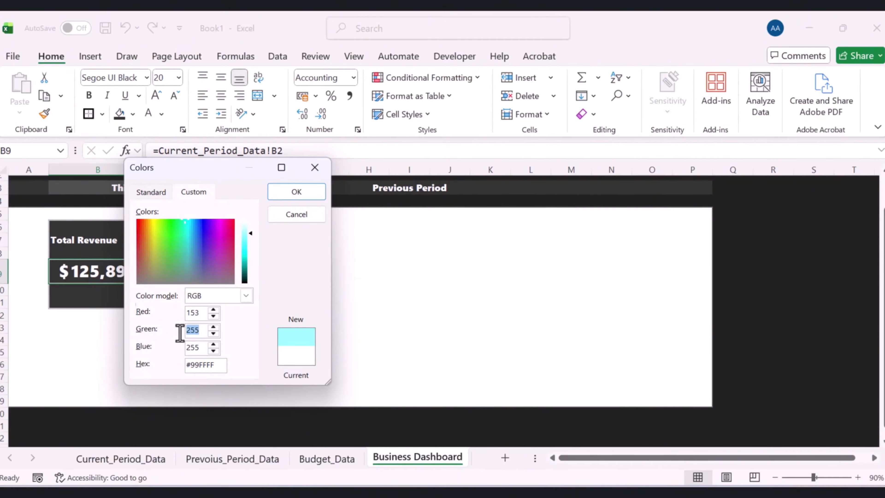
type("0")
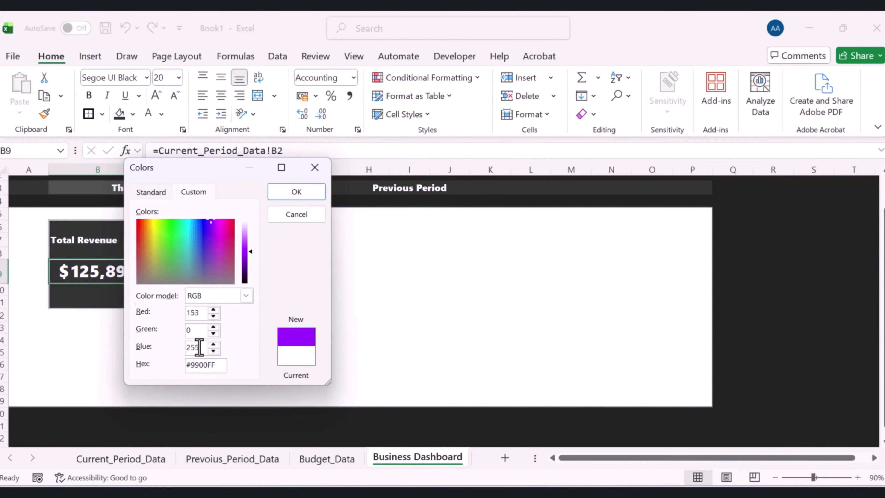
left_click_drag(198, 347, 181, 347)
type("51")
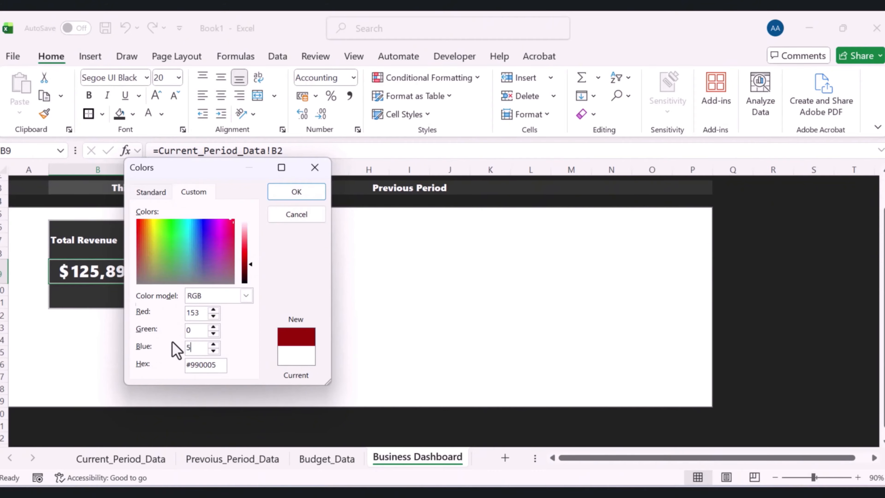
left_click(302, 192)
left_click(305, 292)
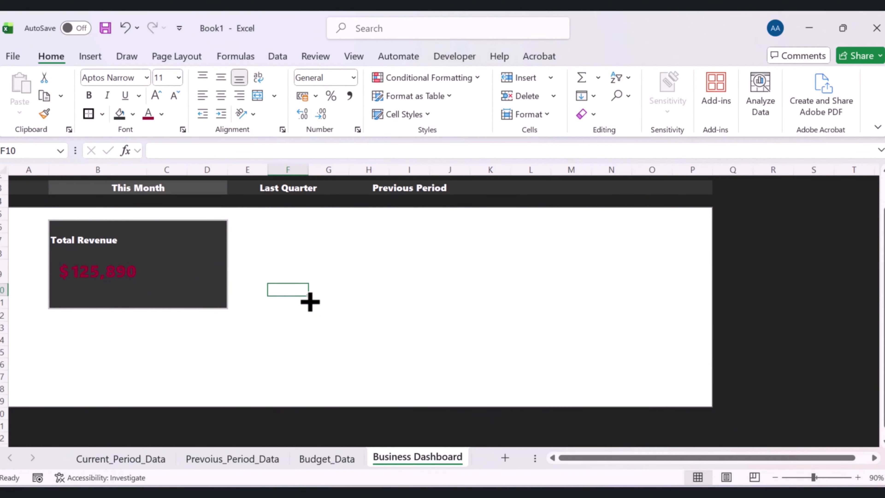
Enter the labels vs Previoud Period in B10 and vs Budget in B11 under the value
left_click(91, 291)
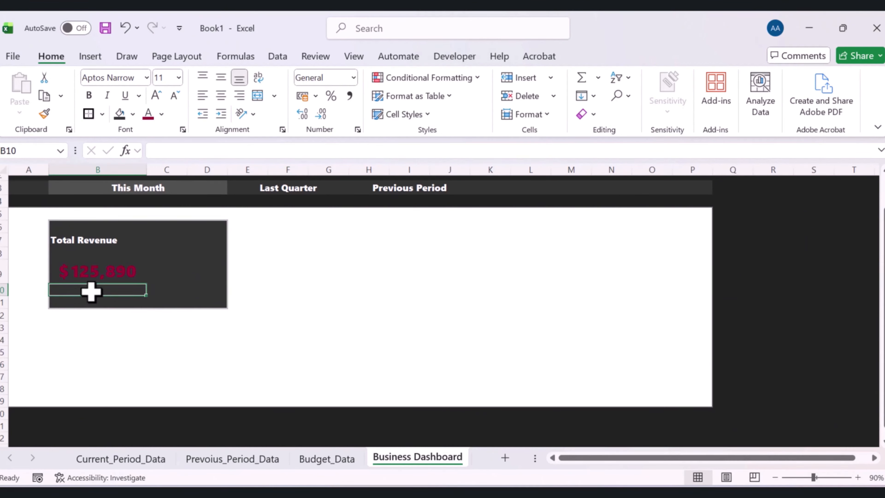
type("vs P")
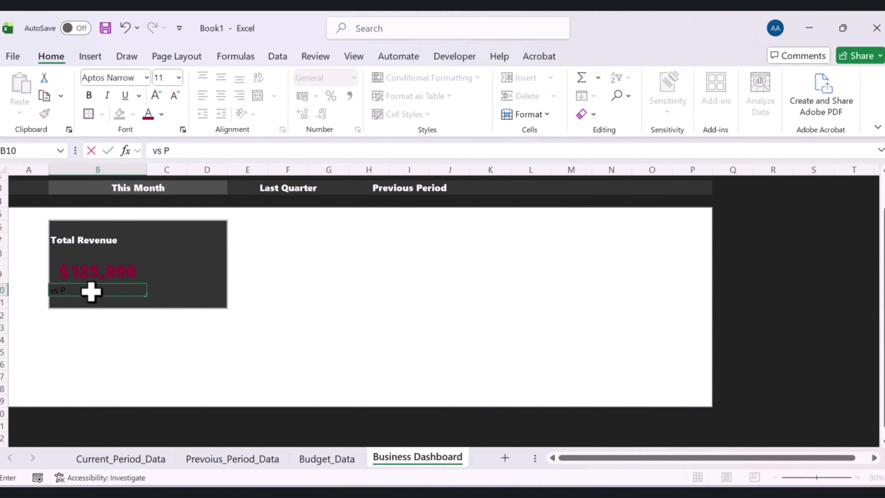
type("revious Period")
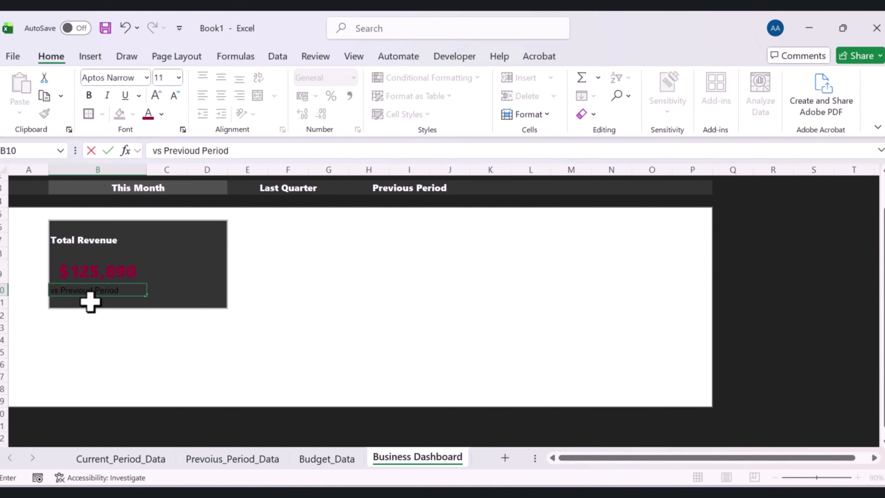
left_click(87, 302)
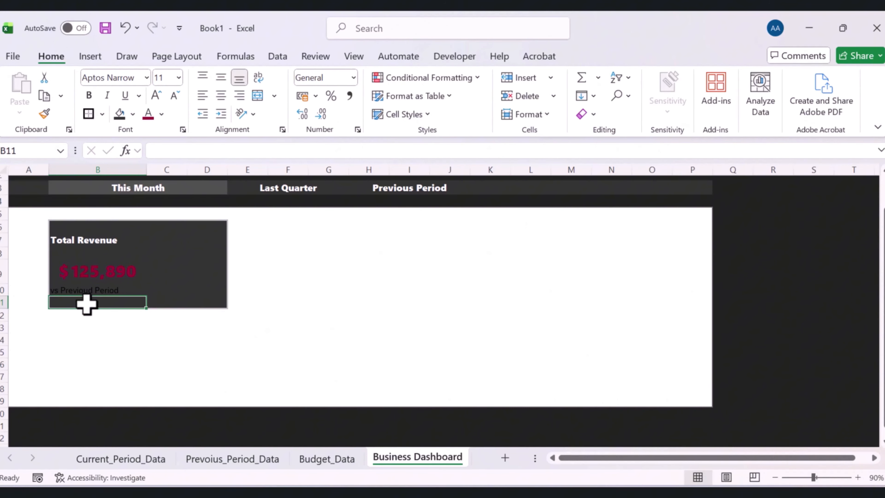
type("vs ")
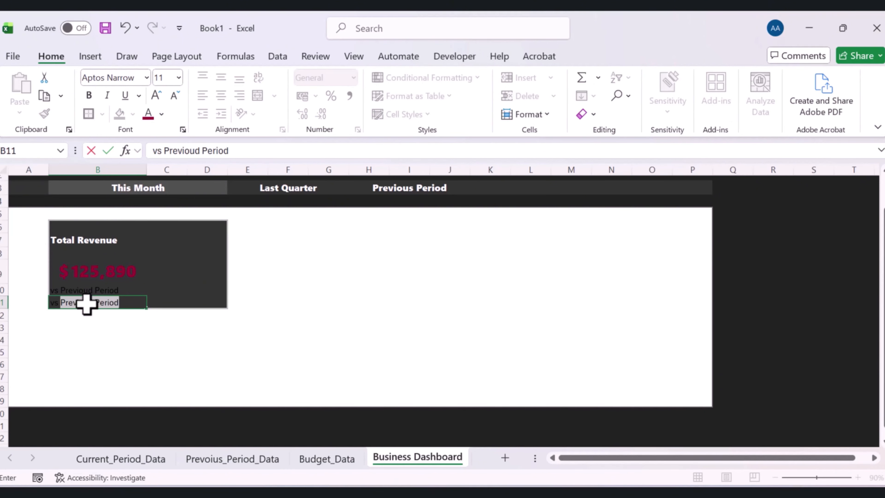
type("B")
key("Return")
Set the font colour of the vs Previoud Period and vs Budget labels to custom RGB 180, 180, 180
left_click_drag(73, 290, 78, 303)
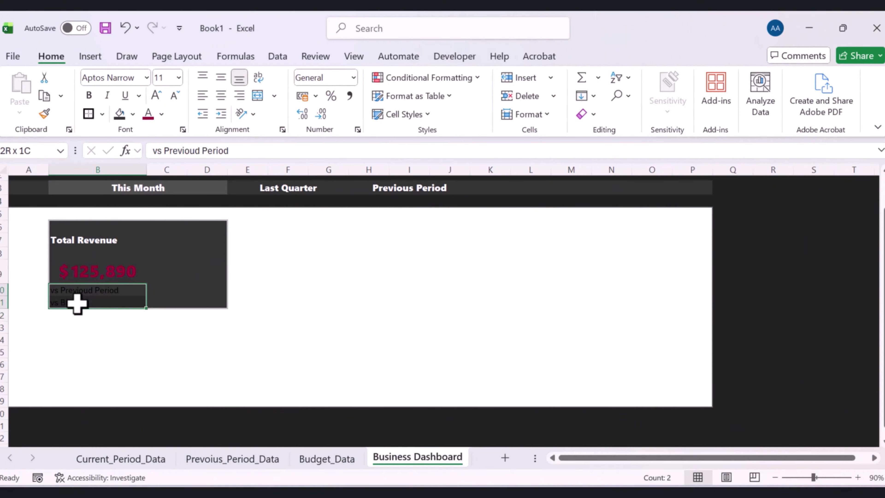
left_click(161, 113)
left_click(188, 388)
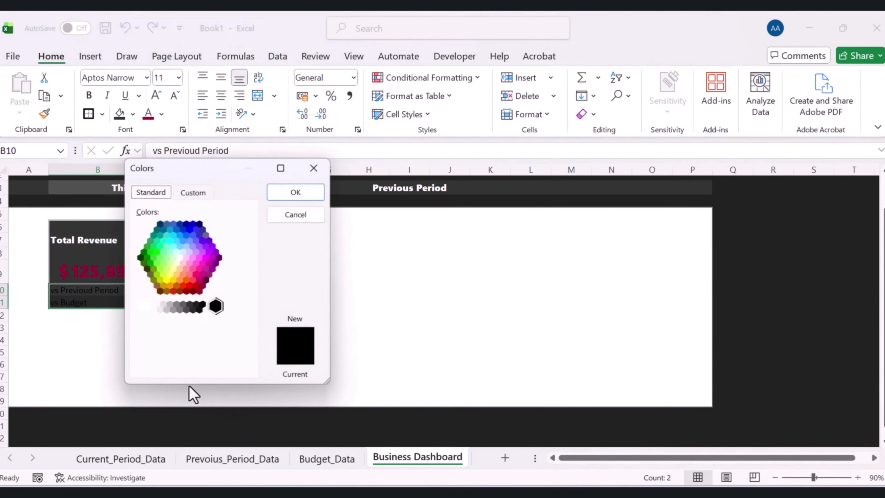
type("180")
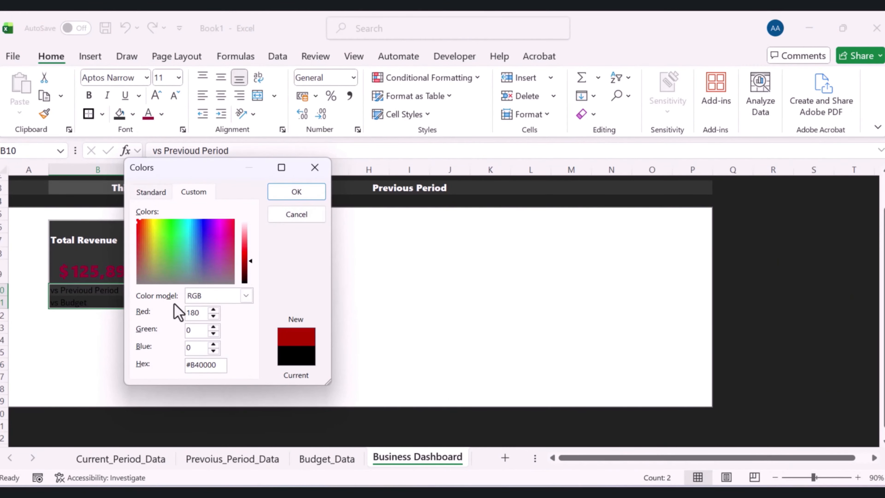
key("Tab")
type("8")
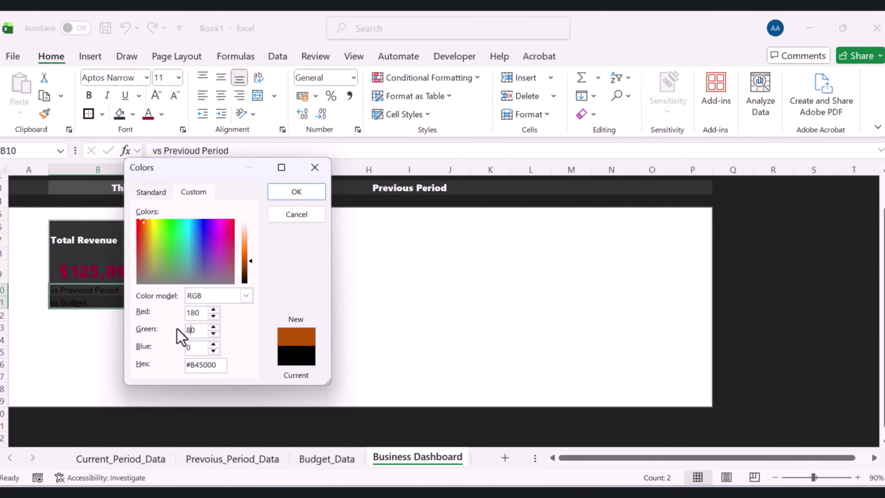
type("0")
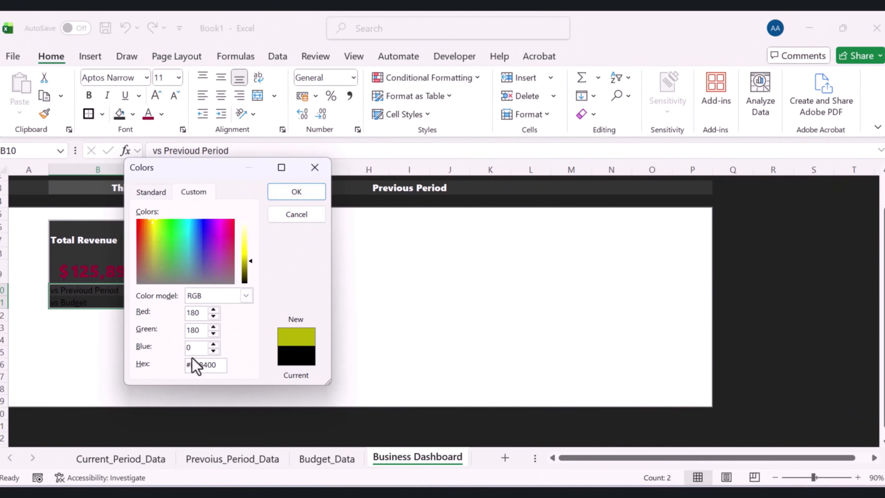
key("Tab")
type("125,890")
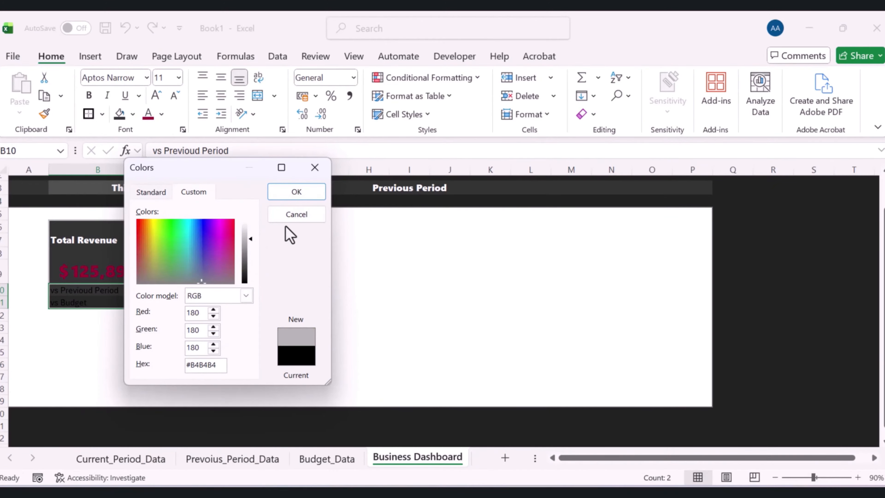
left_click(291, 193)
Change the two comparison labels to Segoe UI font at size 10 and left-align them
left_click_drag(92, 289, 95, 299)
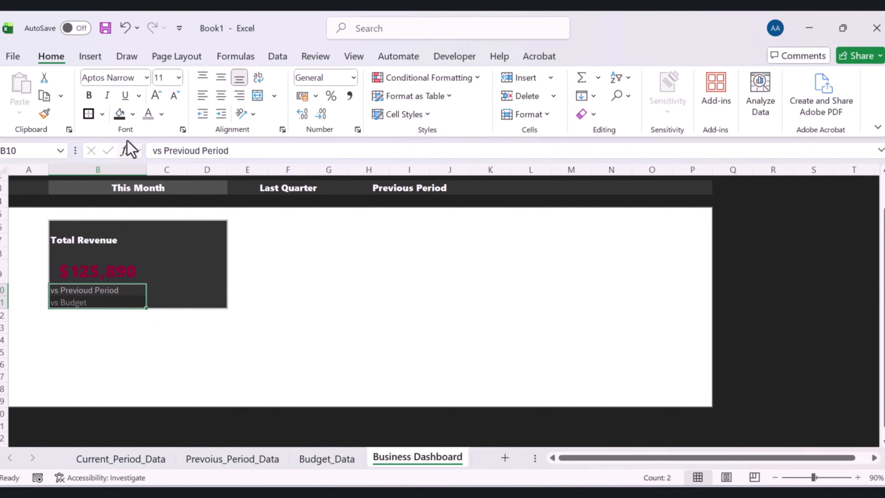
left_click(146, 84)
left_click(128, 313)
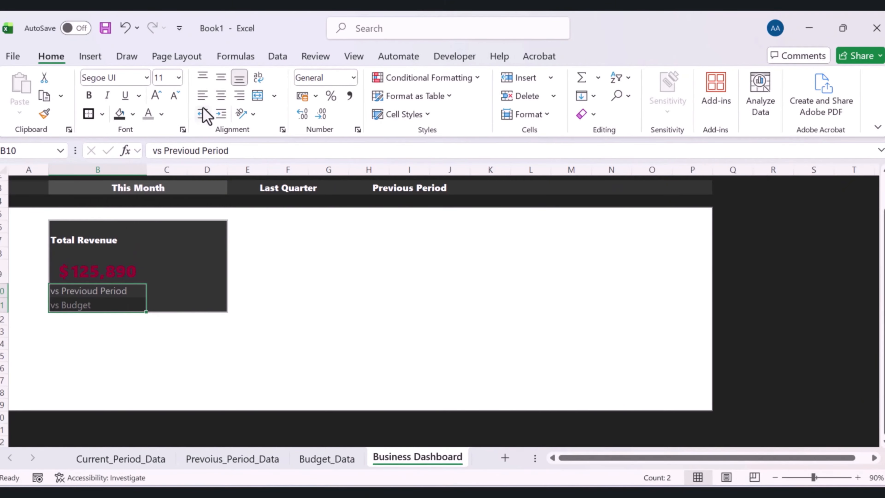
left_click(200, 96)
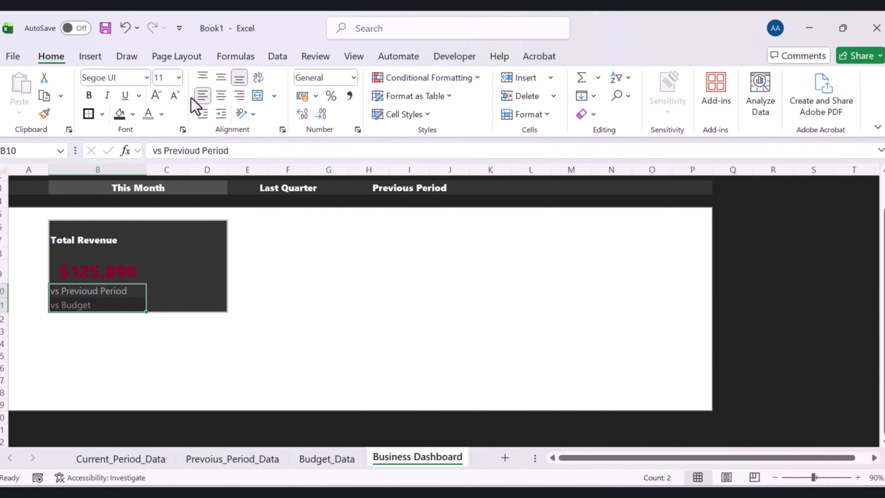
left_click(174, 95)
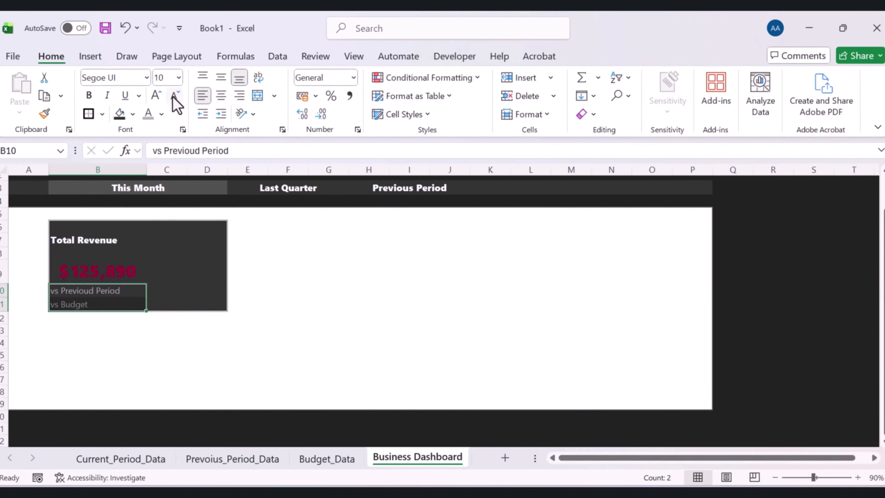
left_click(342, 301)
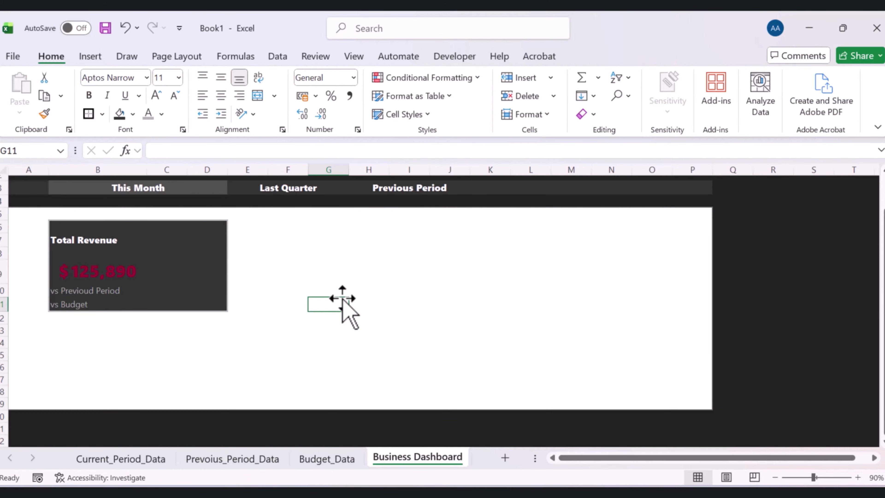
Enter in C10 a formula subtracting Prevoius_Period_Data!B2 from Current_Period_Data!B2
left_click(178, 292)
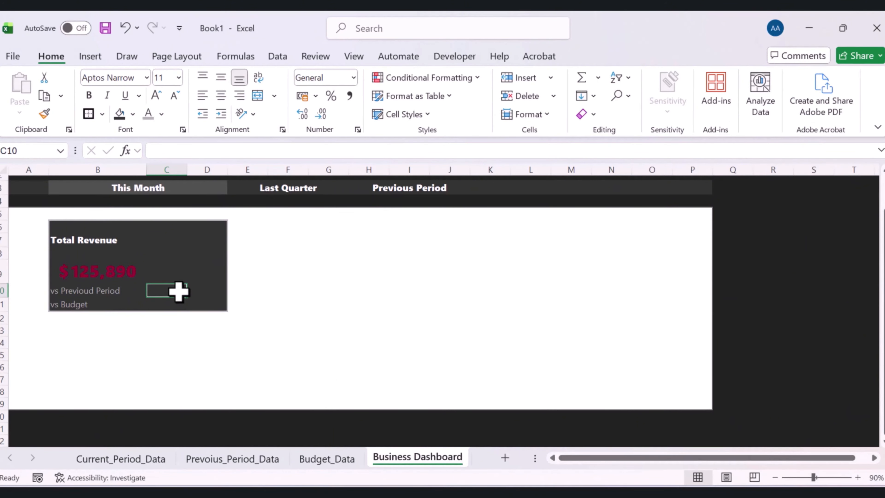
type("=")
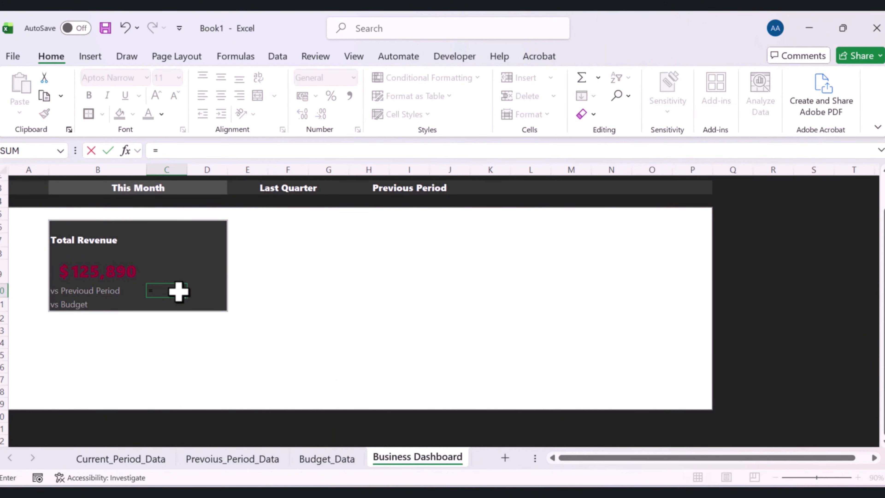
left_click(130, 460)
left_click(175, 201)
left_click(307, 150)
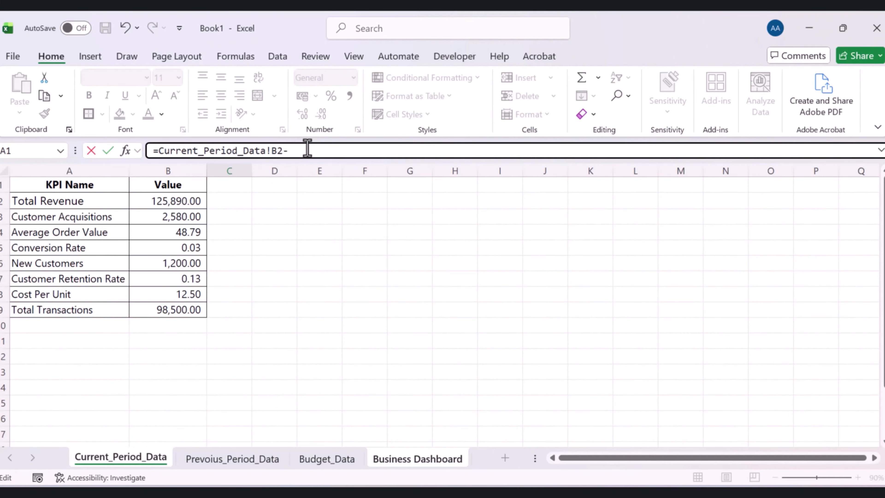
type("-")
left_click(213, 460)
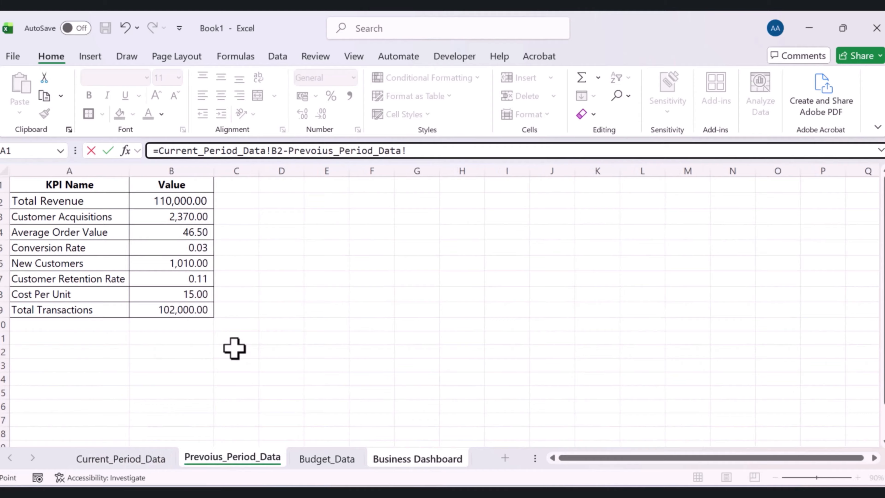
left_click(194, 198)
key("Return")
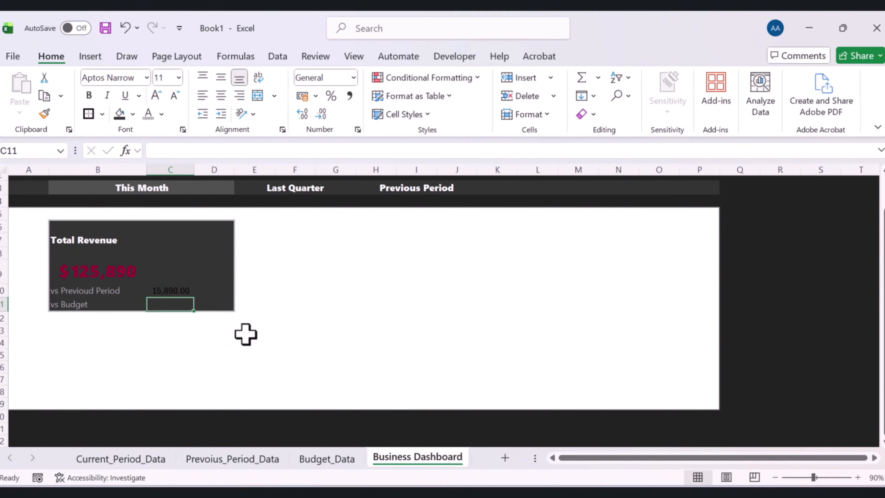
Enter in D10 the formula =(Current_Period_Data!B2-Prevoius_Period_Data!B2)/Prevoius_Period_Data!B2 for percentage change versus previous period
left_click(221, 288)
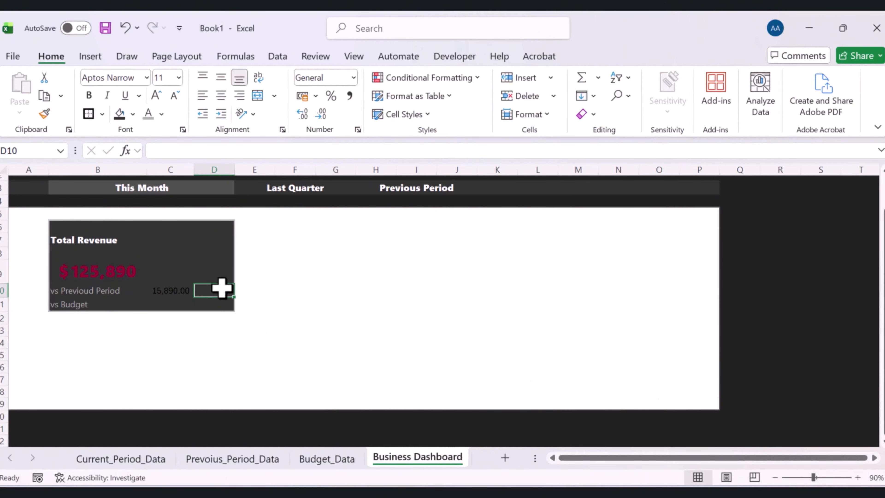
type("=")
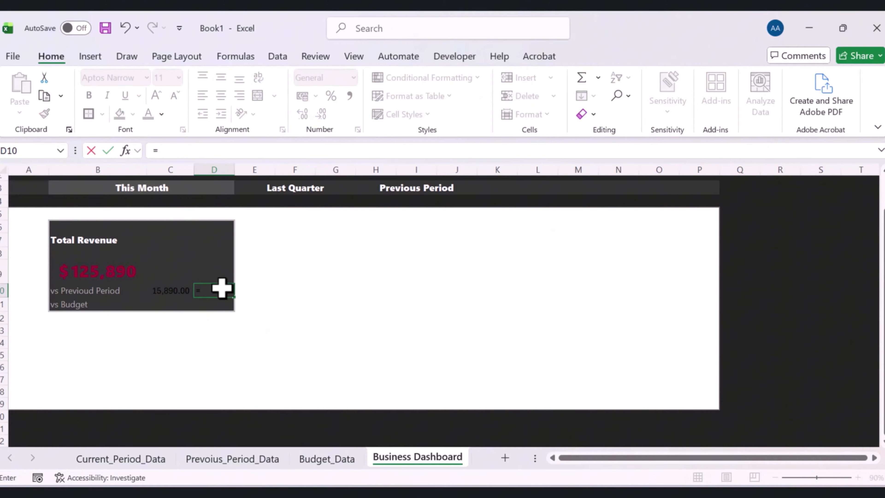
left_click(146, 461)
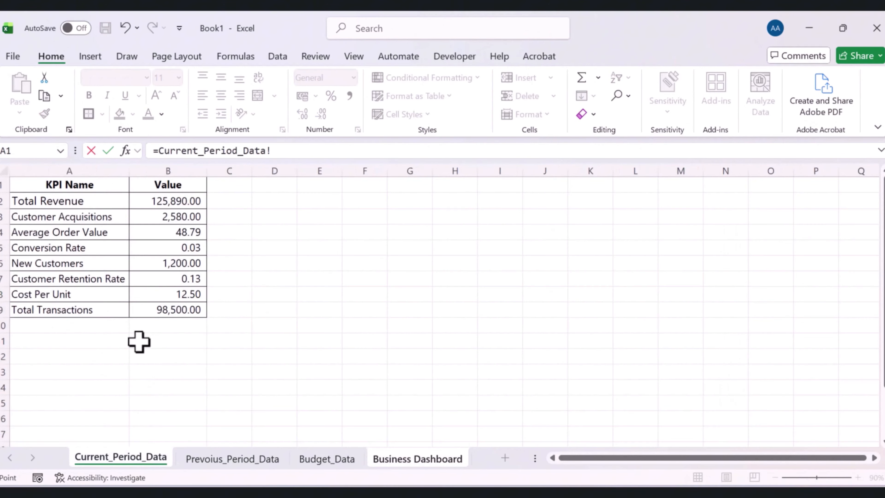
left_click(165, 200)
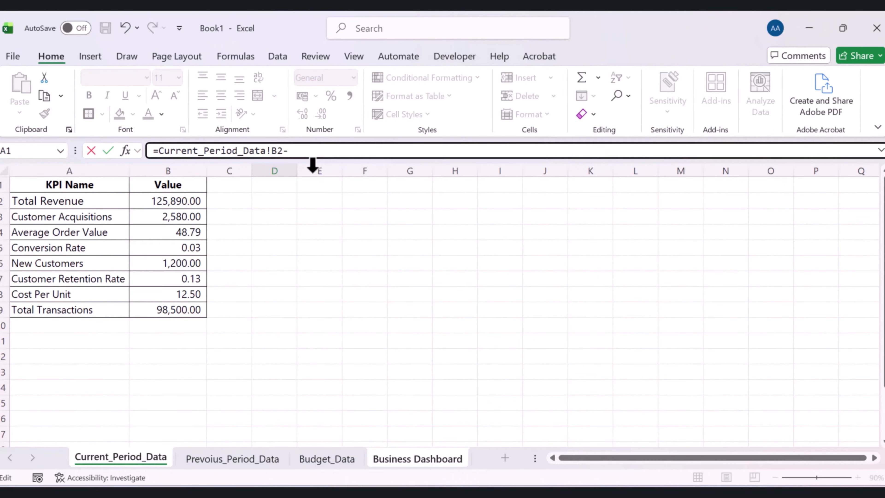
left_click(203, 461)
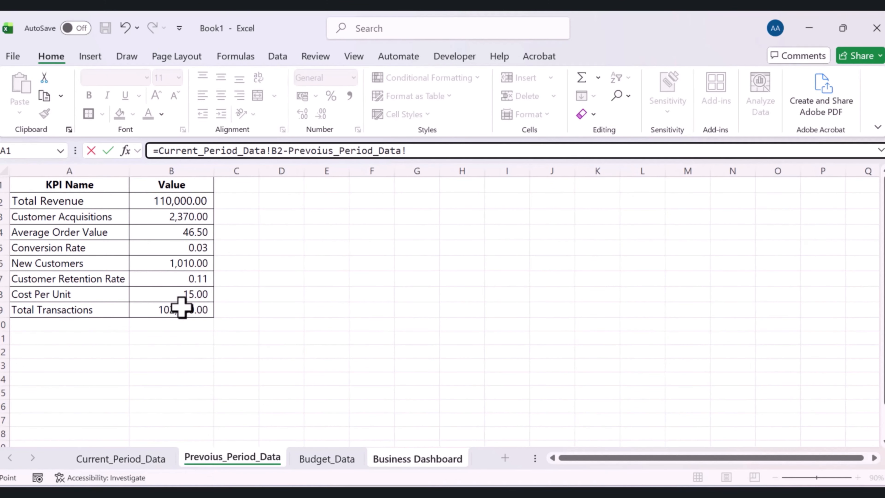
left_click(160, 202)
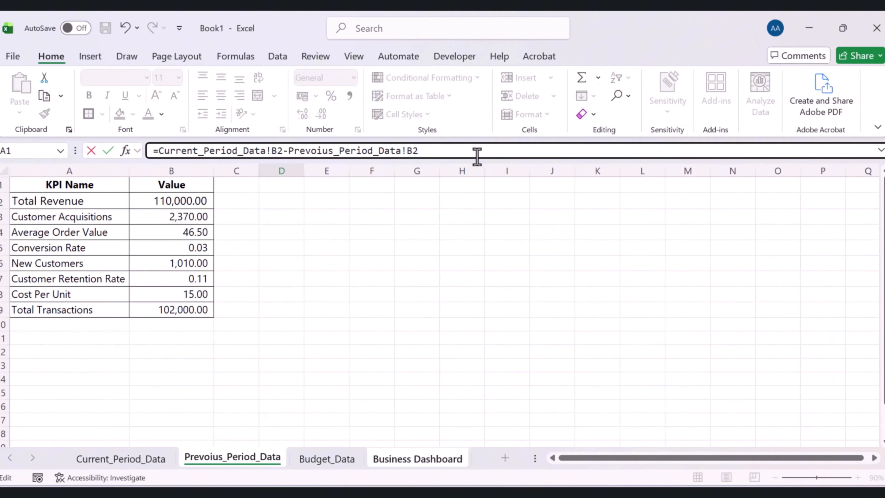
type(")")
left_click(159, 150)
type("(")
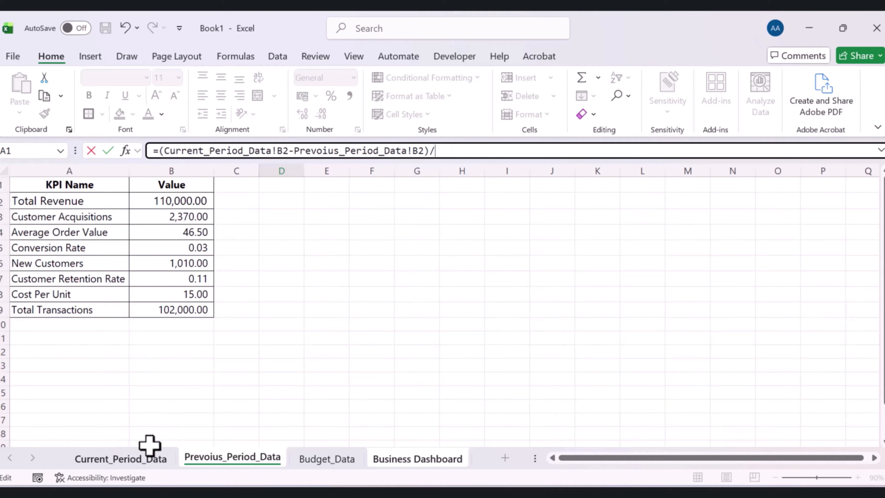
type("/")
left_click(168, 199)
key("Return")
left_click(89, 338)
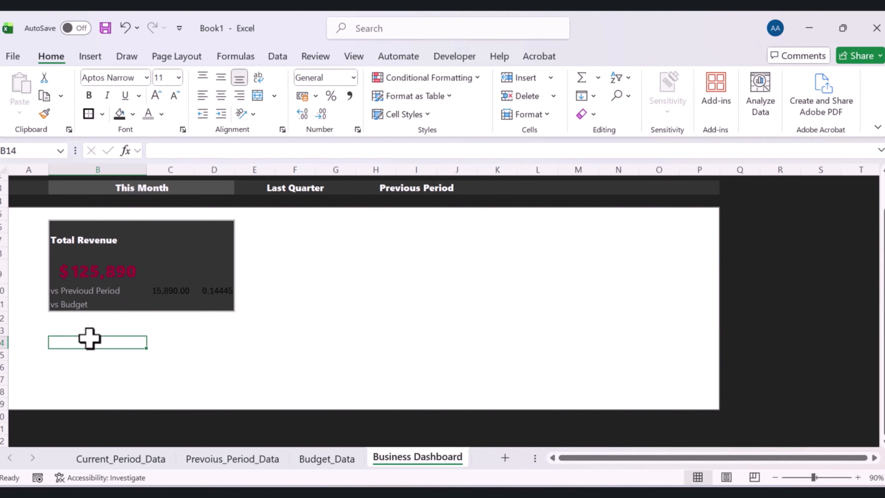
Enter in C11 a formula subtracting Budget_Data!B2 from Current_Period_Data!B2
left_click(72, 303)
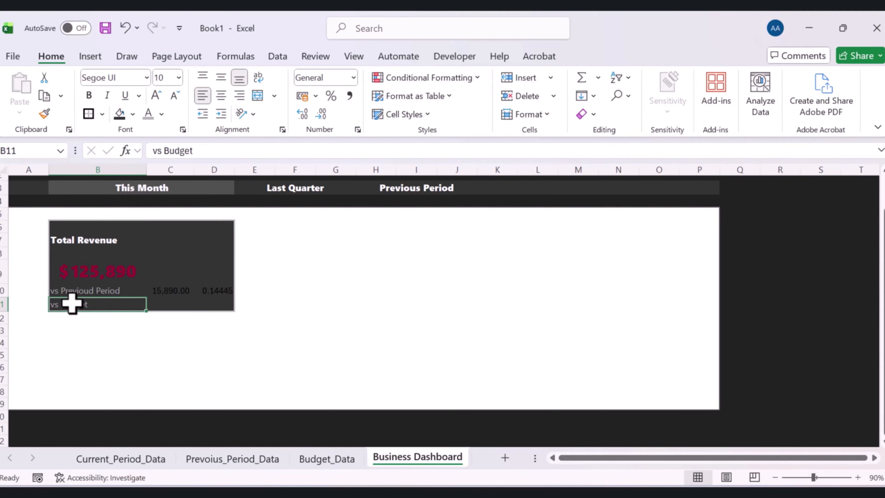
left_click(178, 303)
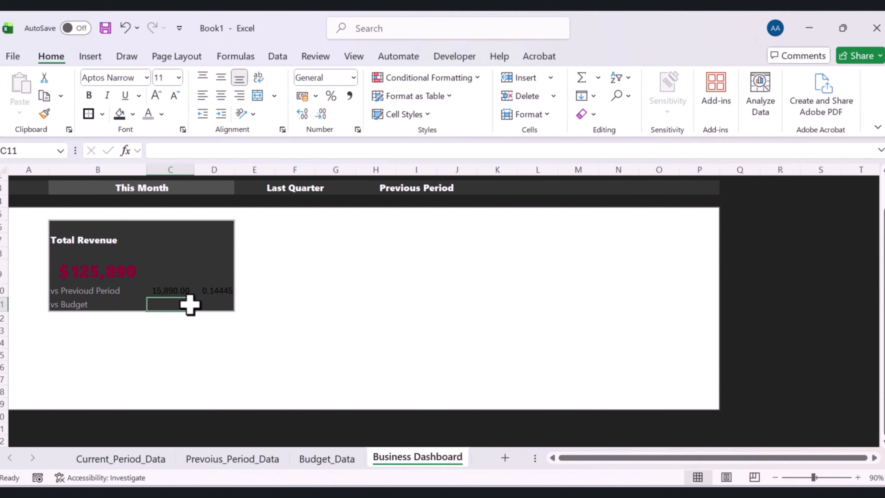
type("=")
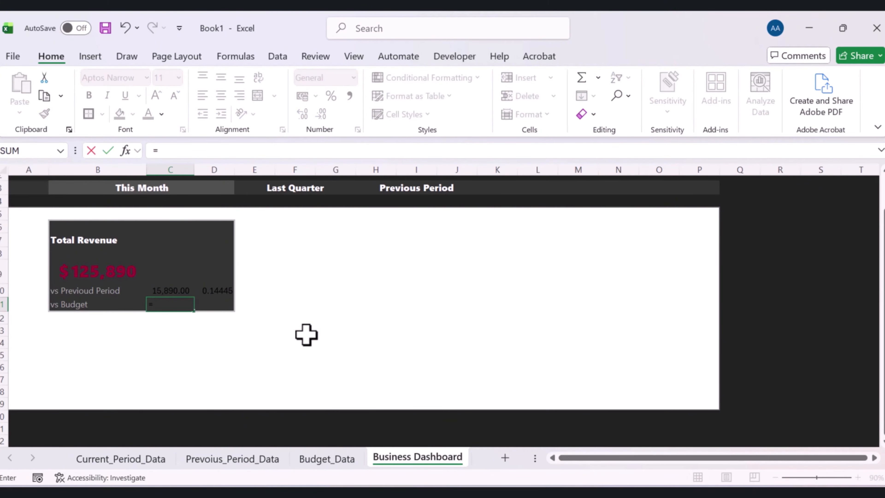
left_click(133, 459)
left_click(167, 200)
type("-")
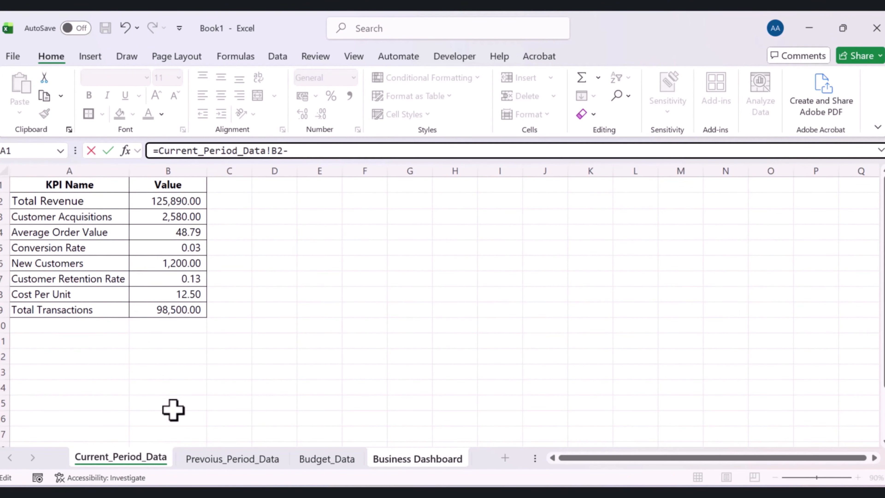
left_click(332, 458)
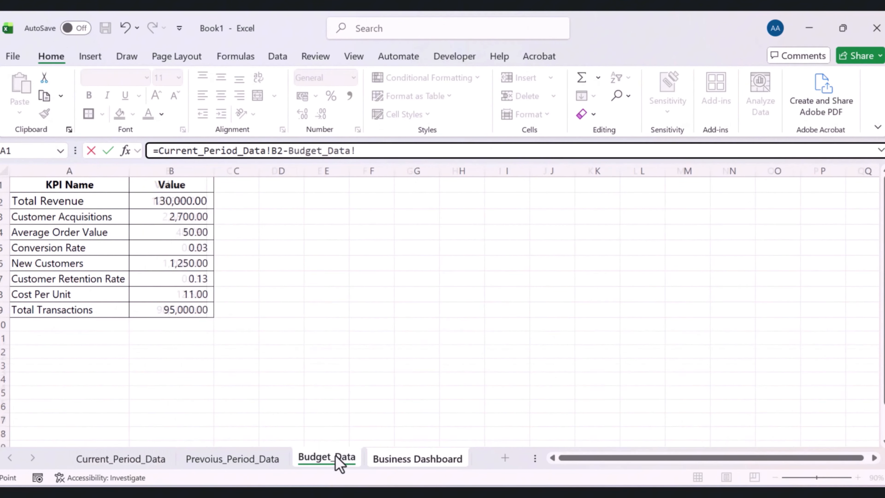
left_click(158, 190)
left_click(158, 199)
key("Return")
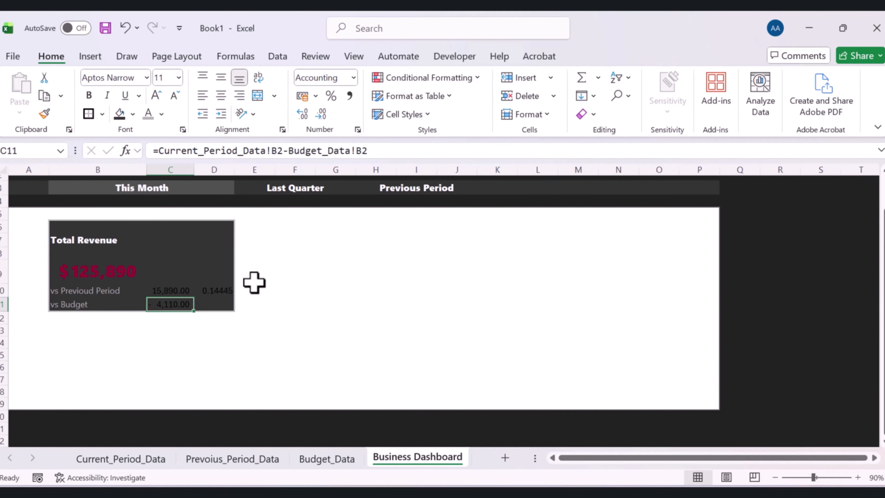
Enter in D11 the formula =(Current_Period_Data!B2-Budget_Data!B2)/Budget_Data!B2 for percentage change versus budget
left_click(218, 303)
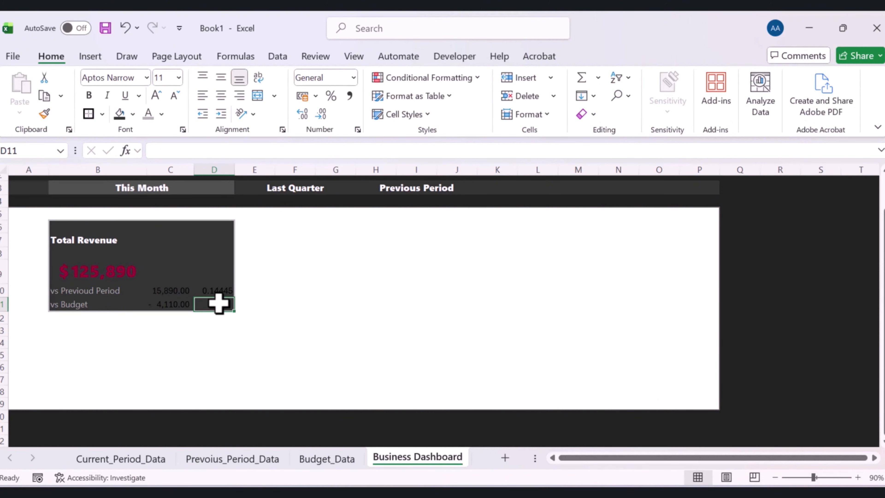
type("=")
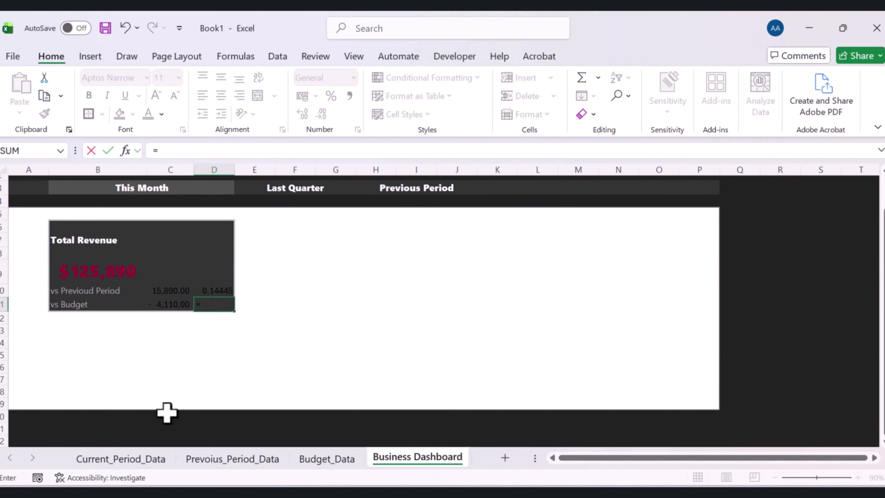
left_click(130, 459)
left_click(183, 202)
type("-")
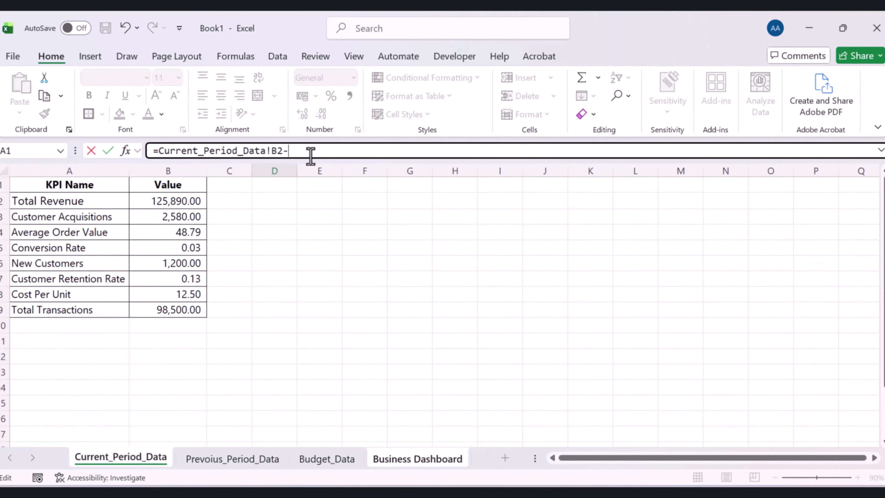
left_click(308, 458)
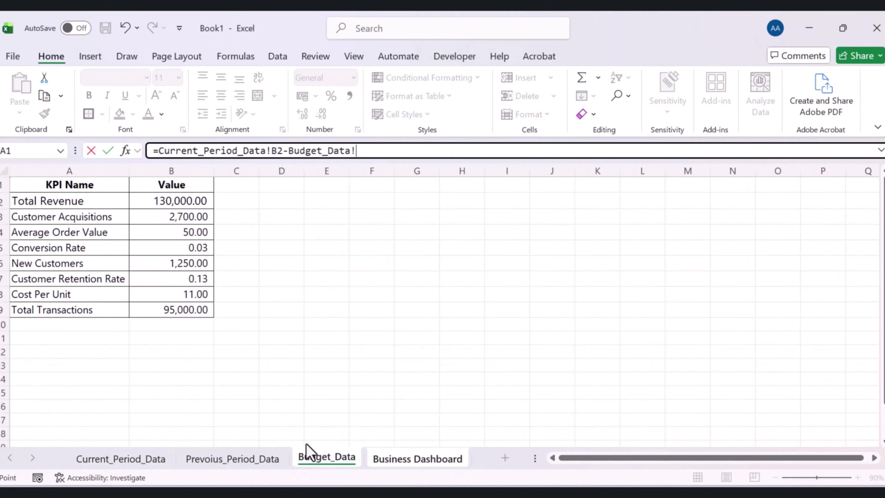
left_click(199, 201)
type(")")
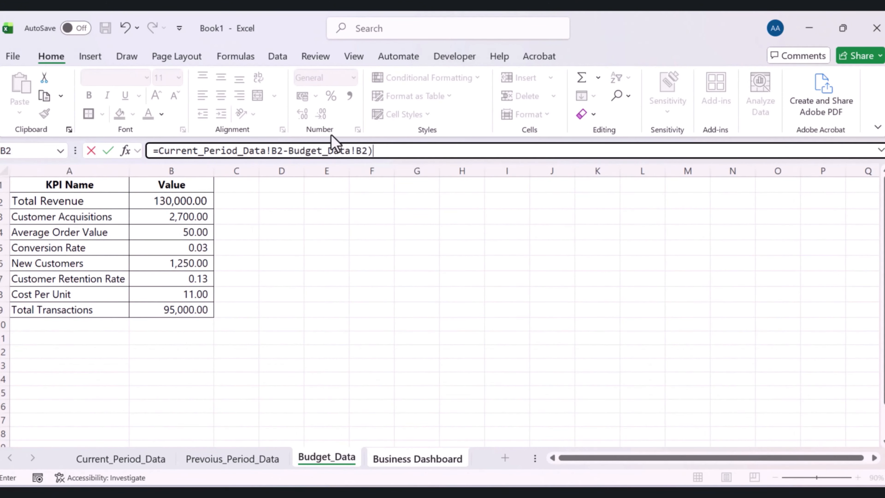
left_click(157, 151)
type("(")
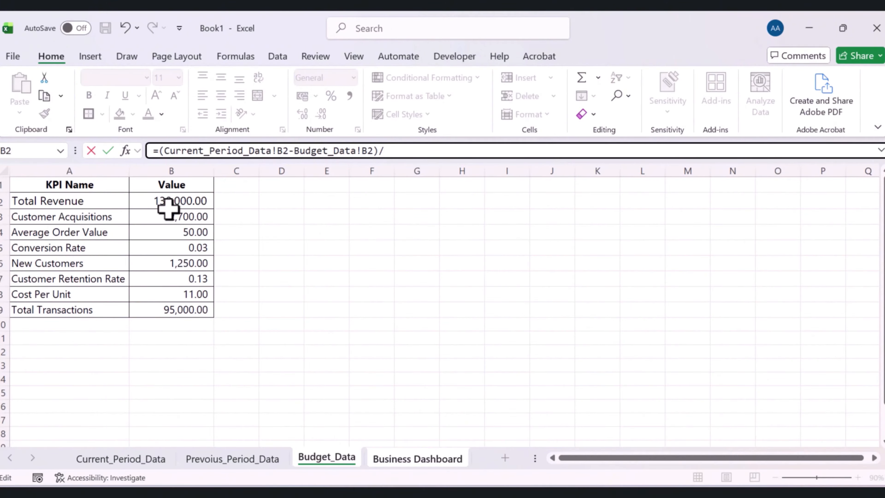
left_click(350, 462)
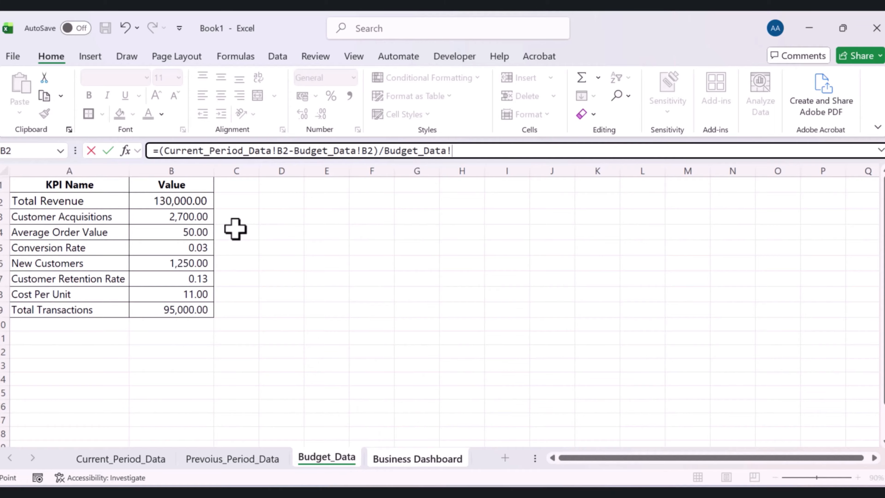
left_click(185, 201)
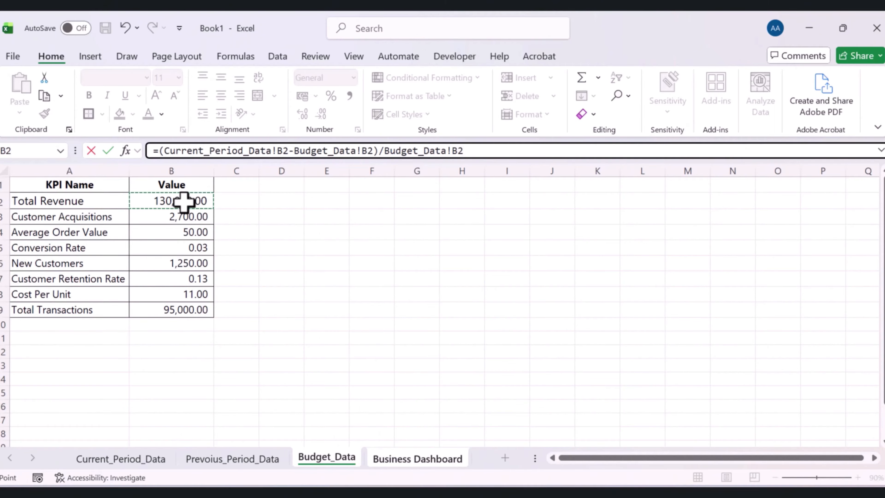
key("Return")
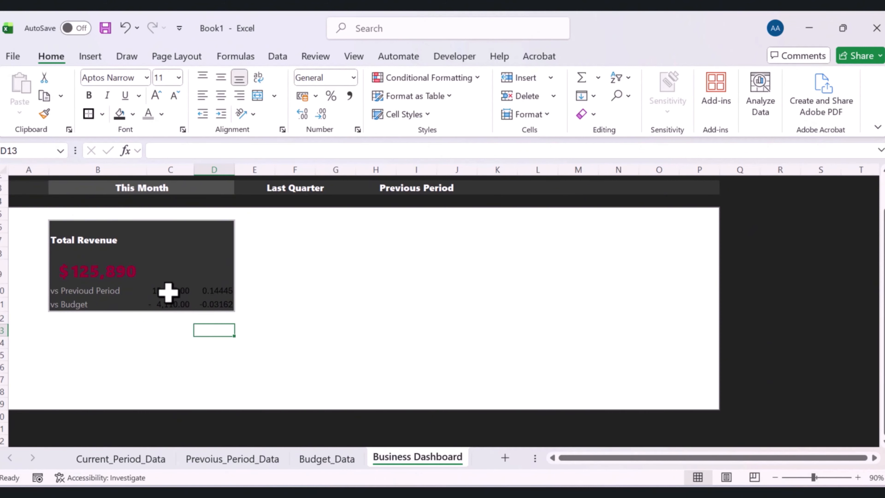
Format the differences in C10:C11 as whole-dollar currency and the changes in D10:D11 as percentages
left_click_drag(168, 292, 164, 306)
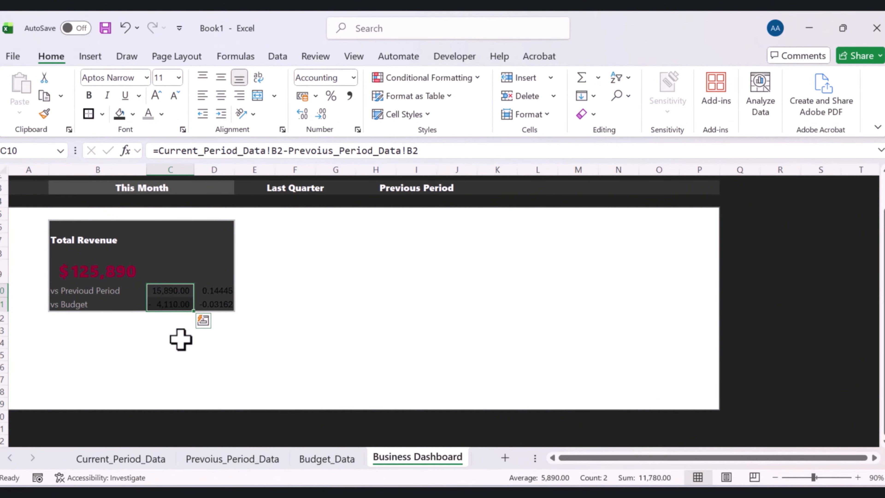
left_click(272, 345)
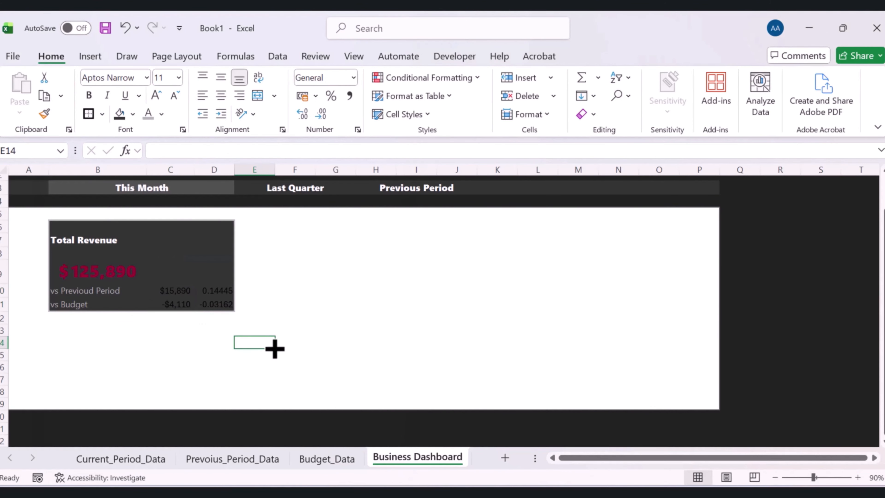
left_click_drag(210, 289, 211, 307)
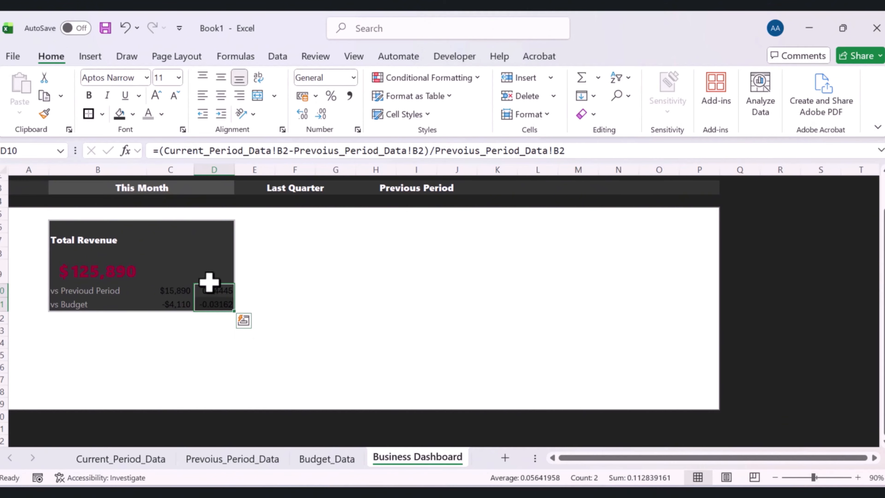
left_click(331, 96)
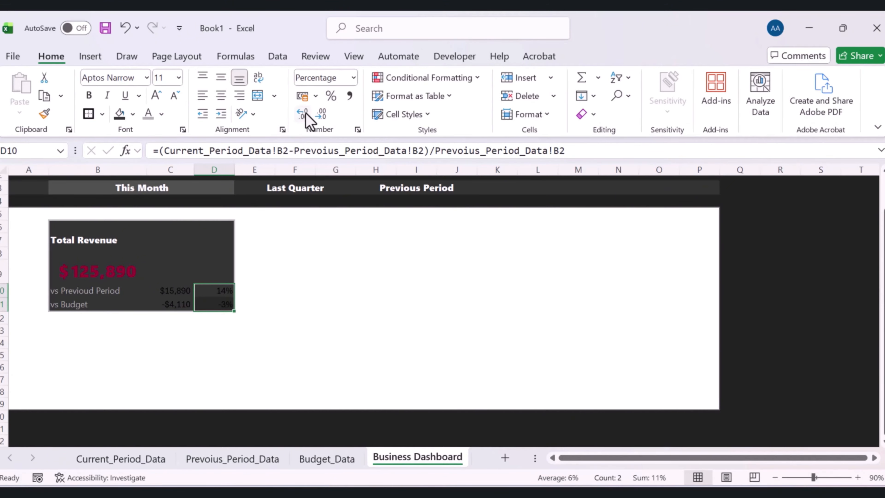
left_click(342, 332)
Set the font colour of the comparison values in C10:D11 to white
left_click_drag(167, 287, 209, 301)
left_click(161, 114)
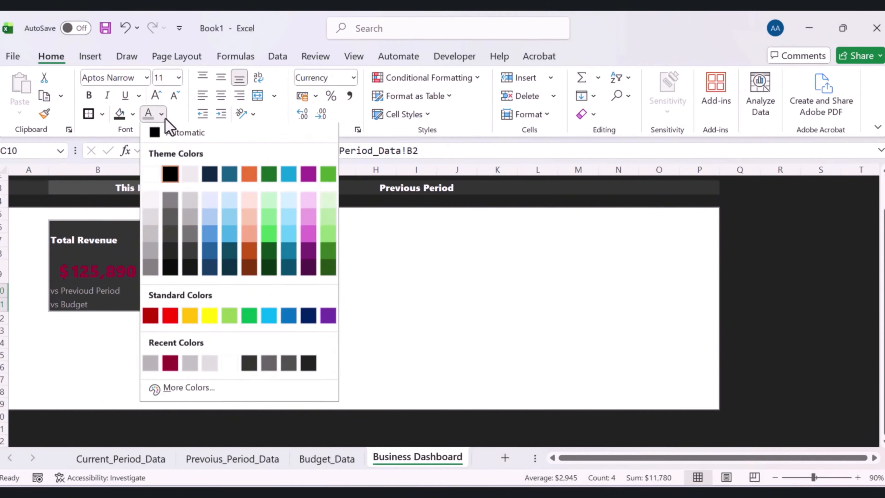
left_click(150, 175)
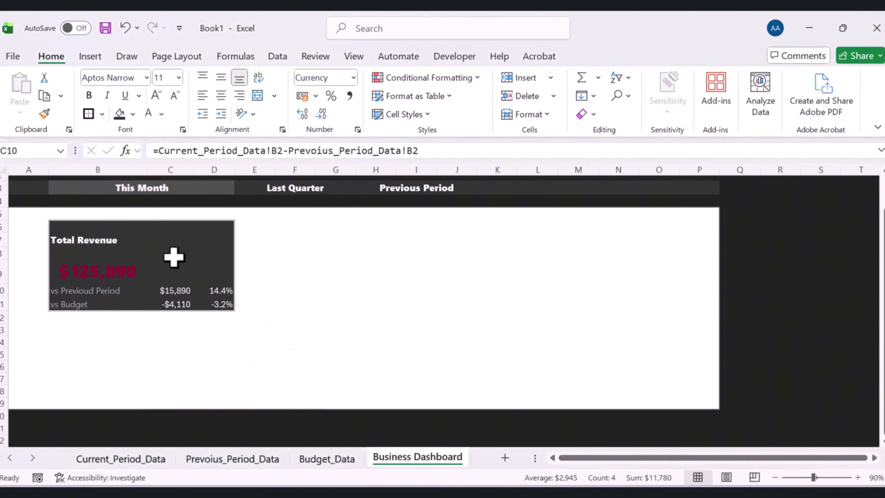
Change the font of the comparison values in C10:D11 to Segoe UI
left_click_drag(171, 289, 223, 301)
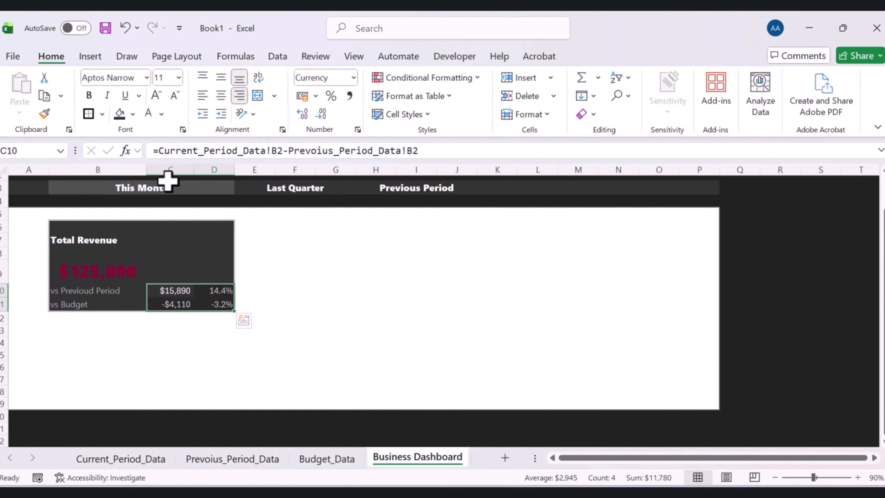
left_click(146, 77)
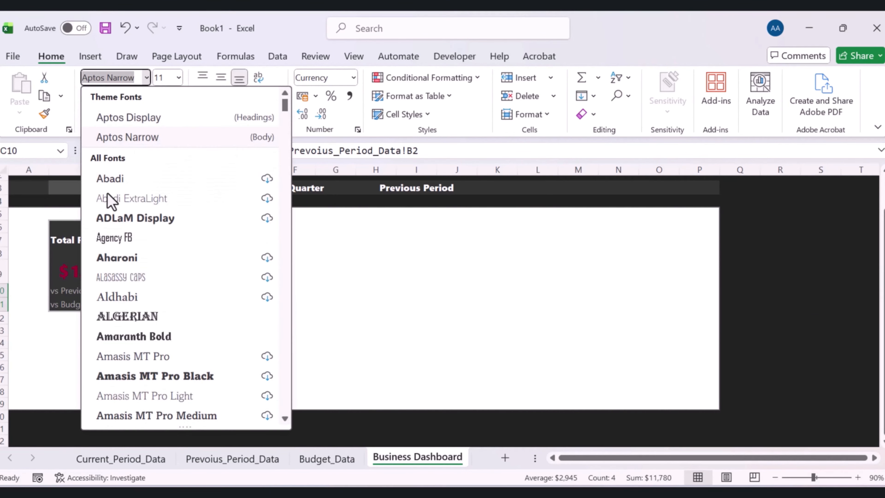
type("Segoe Fluent Ic")
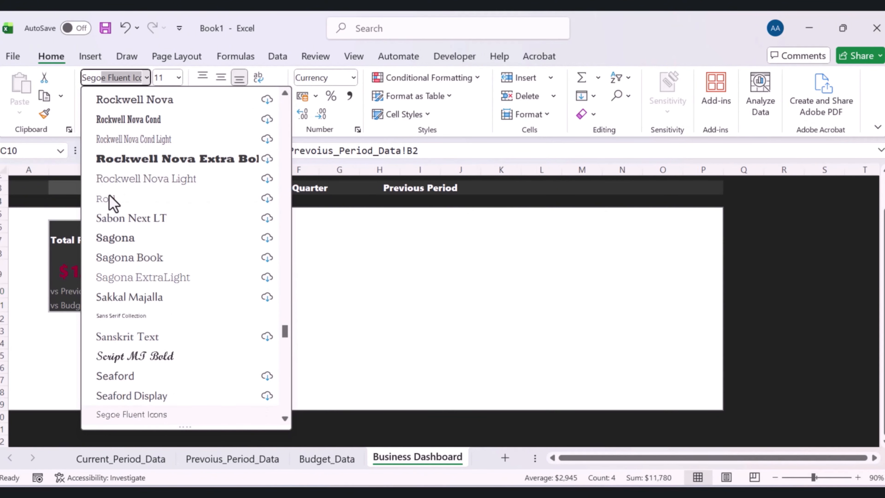
scroll(161, 257, "down", 2)
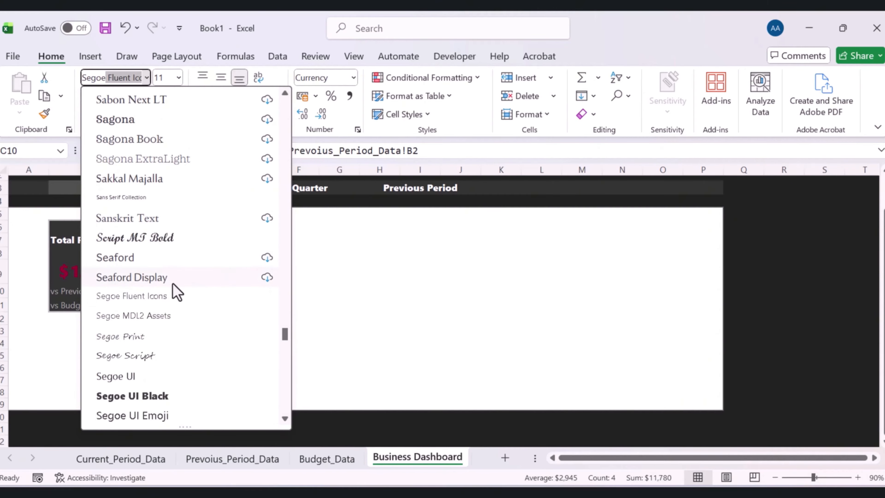
left_click(153, 374)
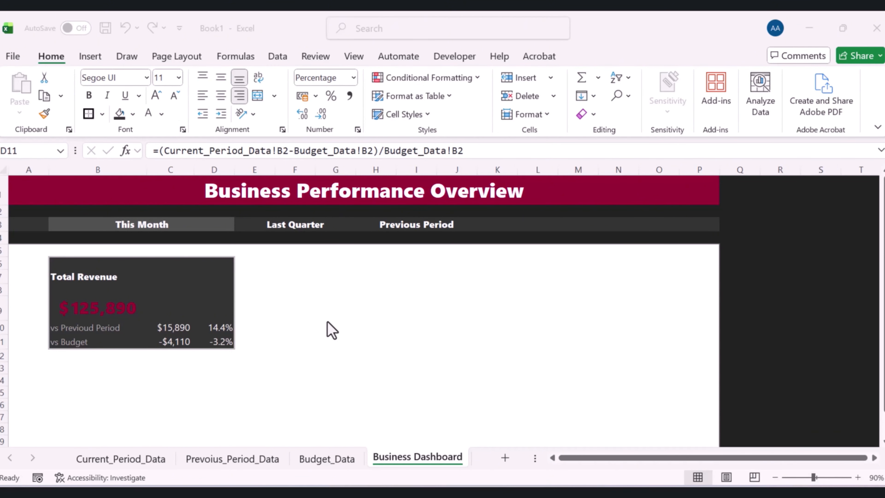
Start a new conditional formatting rule on C10 for cell values greater than 0
left_click(261, 364)
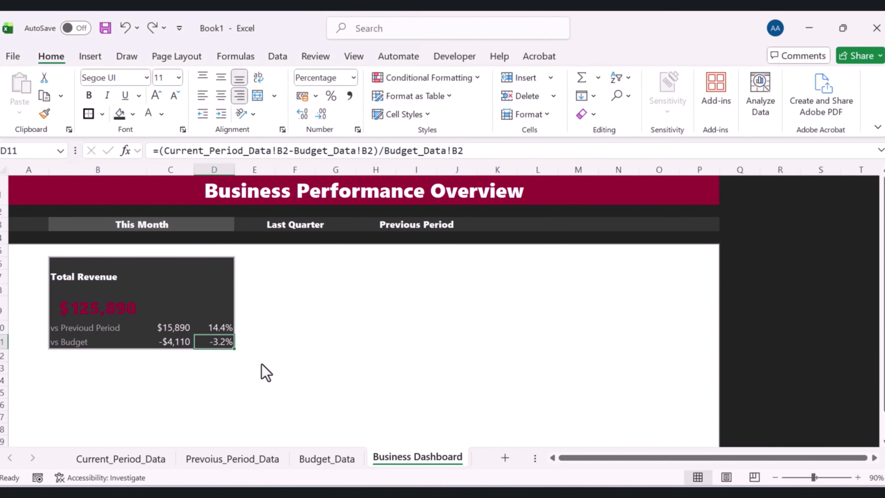
left_click(178, 327)
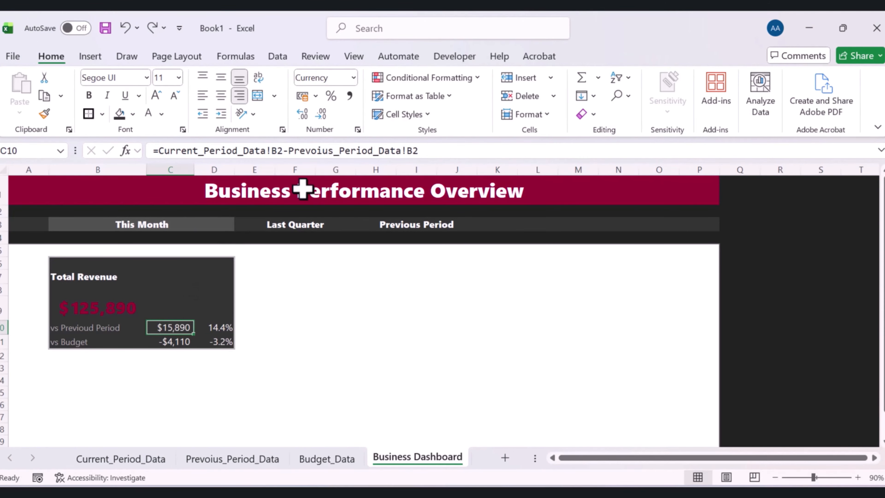
left_click(475, 84)
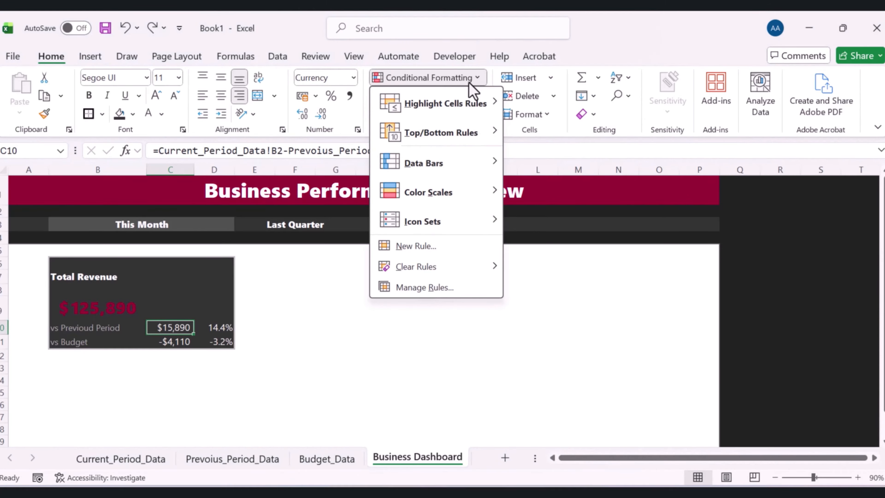
left_click(428, 246)
left_click(156, 308)
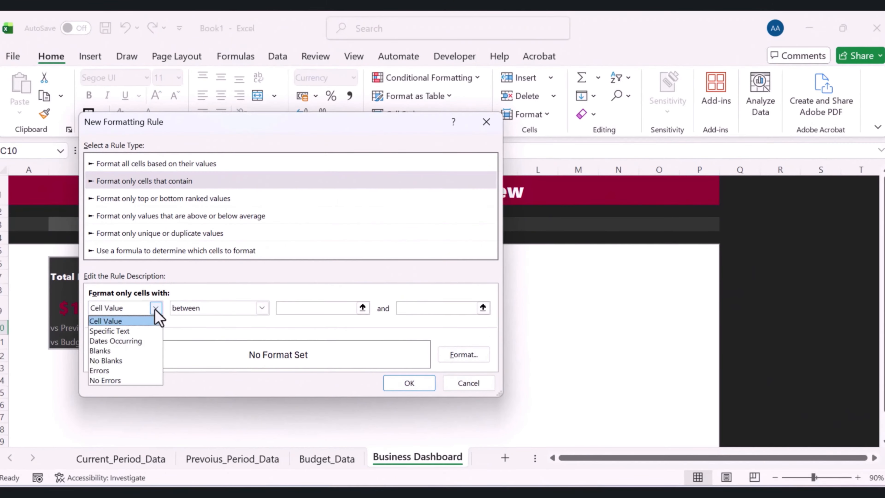
left_click(155, 308)
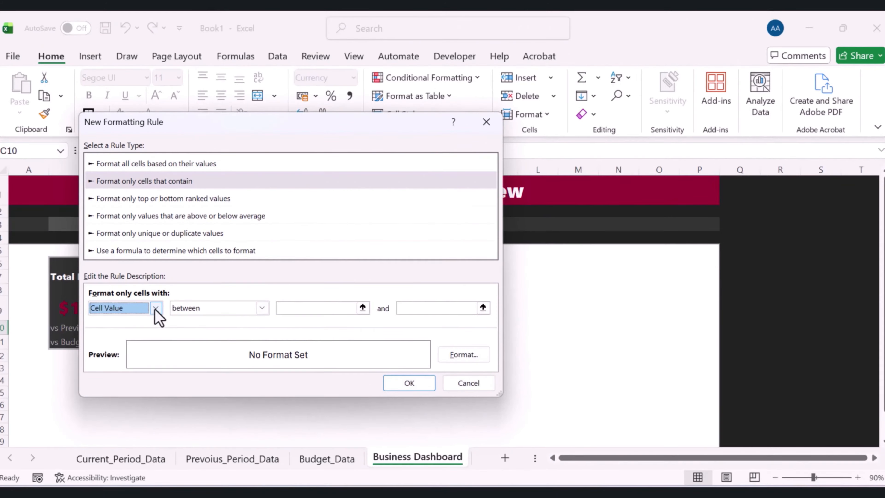
left_click(262, 308)
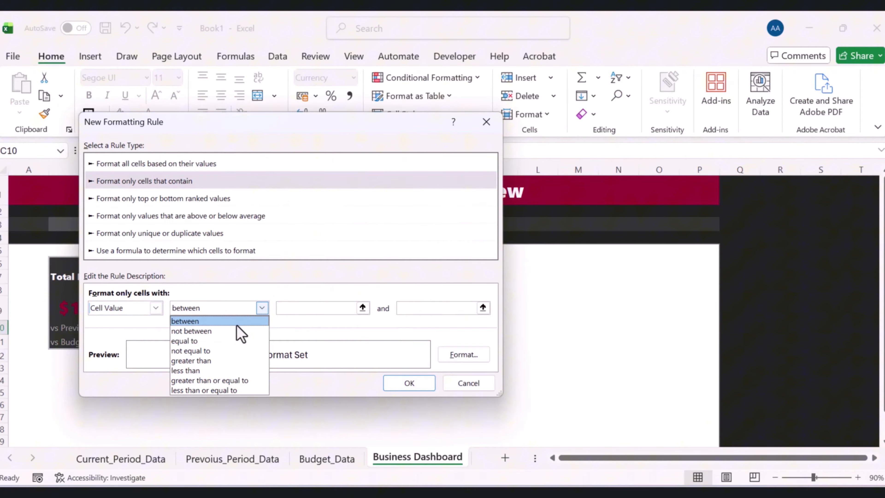
left_click(209, 361)
left_click(316, 307)
type("0")
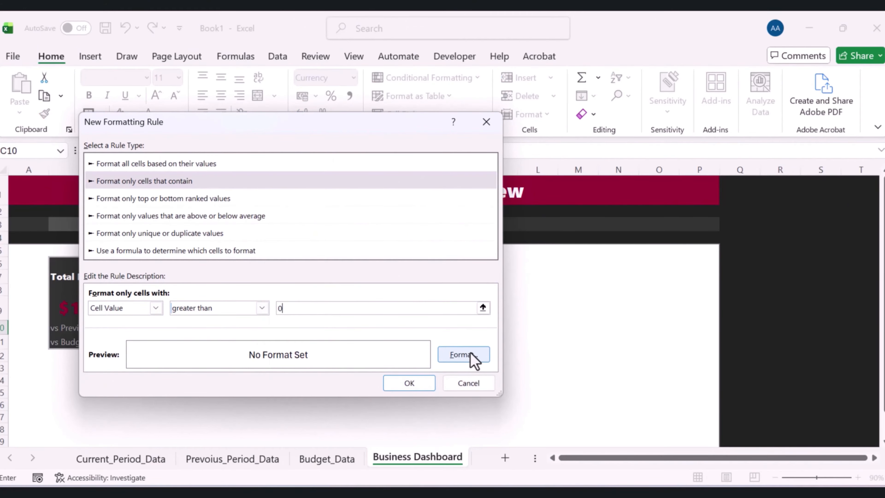
Give the rule a bold font in custom green RGB 0, 176, 80 and apply it
left_click(475, 360)
left_click(362, 210)
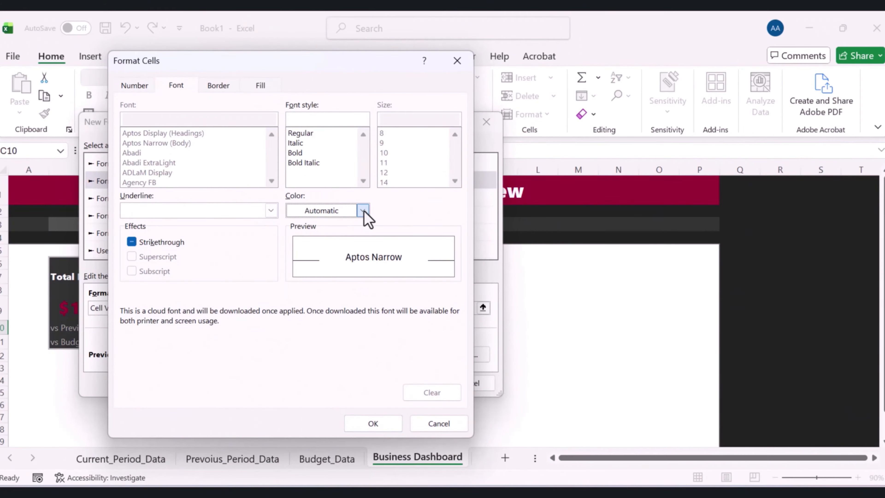
scroll(369, 460, "down", 1)
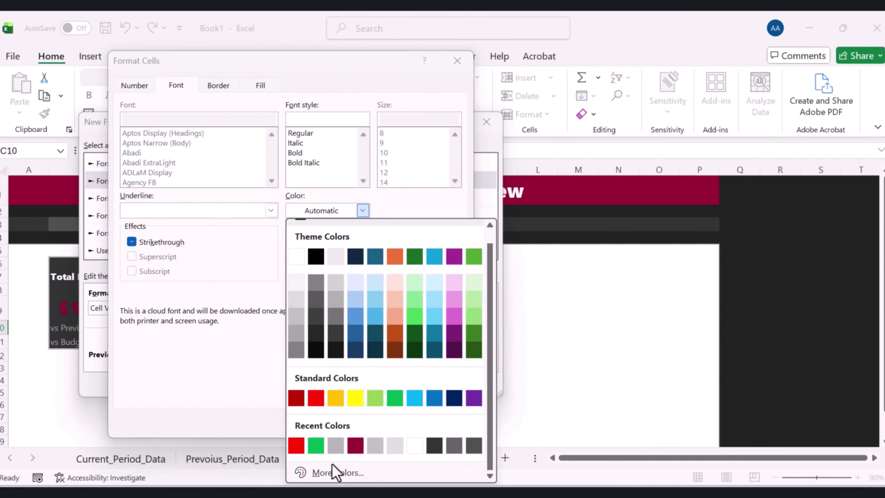
left_click(336, 471)
left_click(271, 174)
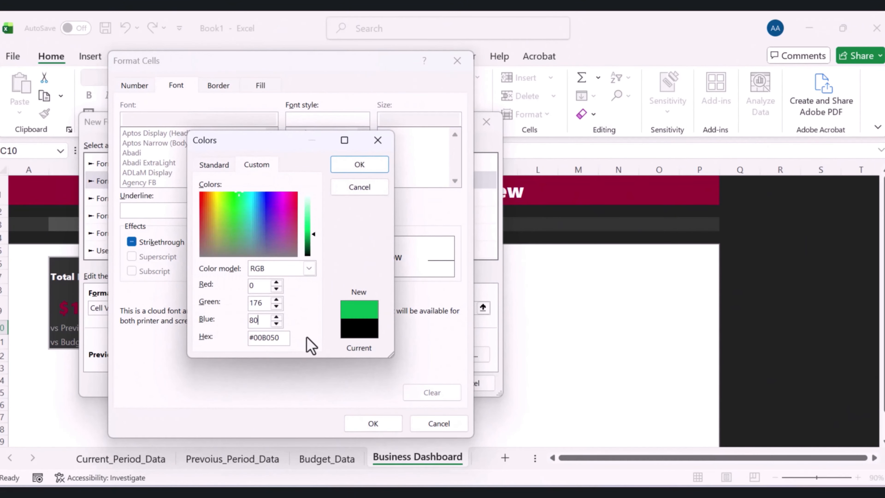
left_click(357, 167)
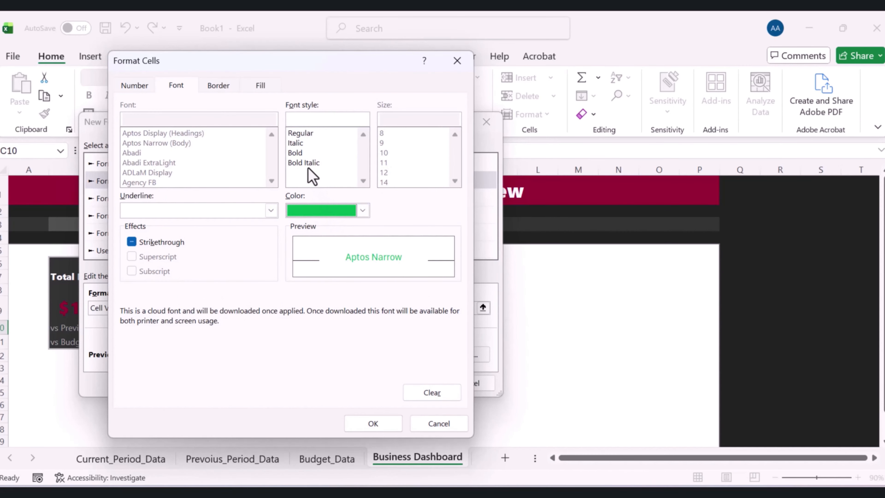
left_click(306, 153)
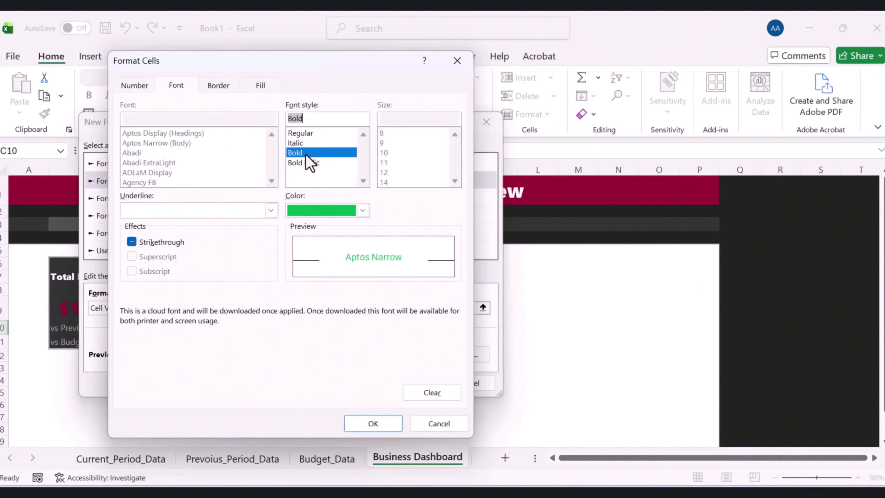
left_click(382, 425)
left_click(420, 385)
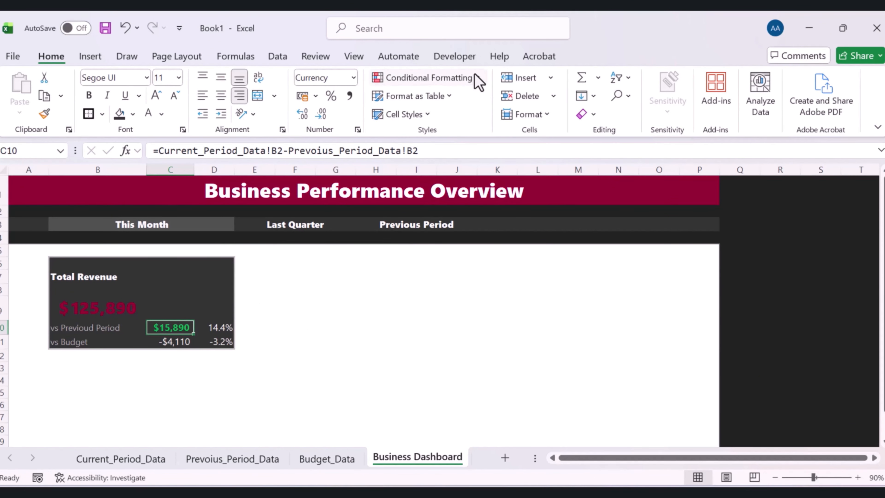
Start a new conditional formatting rule on C10 for cell values less than 0
left_click(477, 82)
left_click(420, 251)
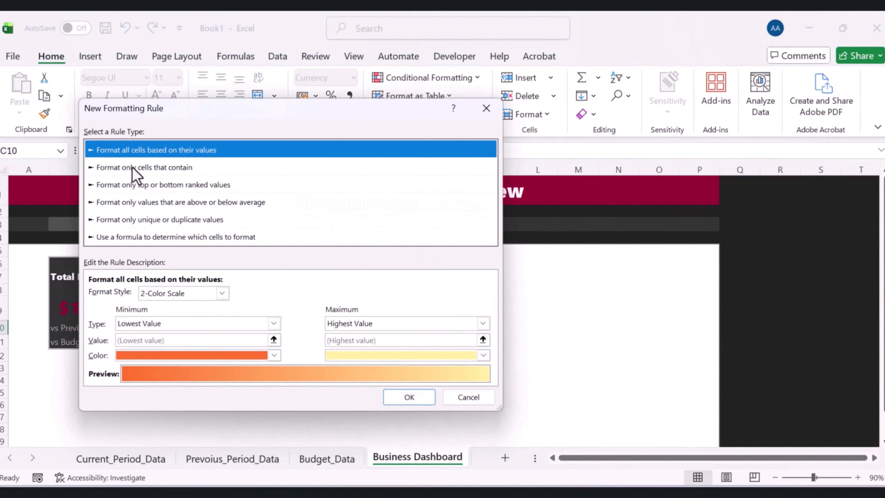
left_click(132, 167)
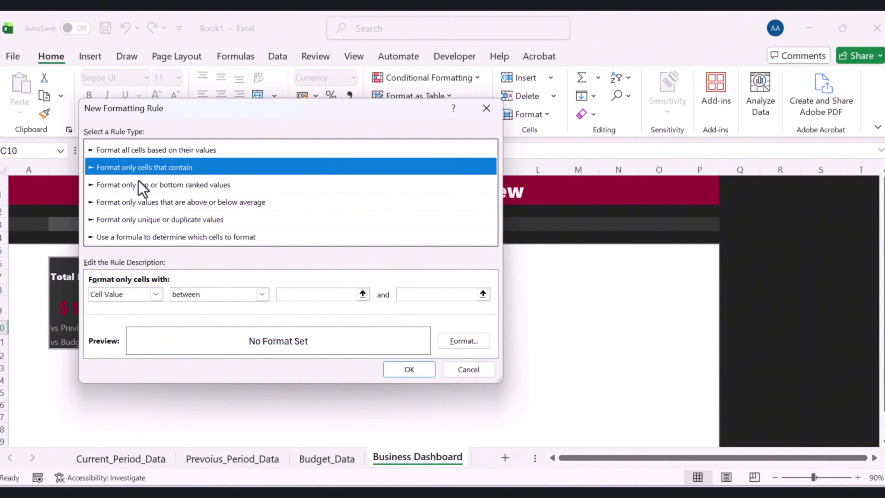
key("Tab")
key("Tab")
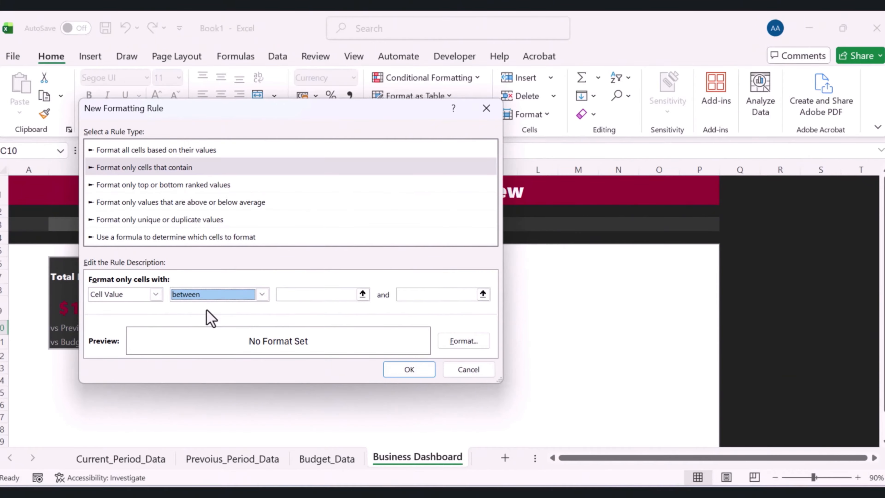
left_click(262, 294)
left_click(208, 364)
left_click(300, 296)
type("0")
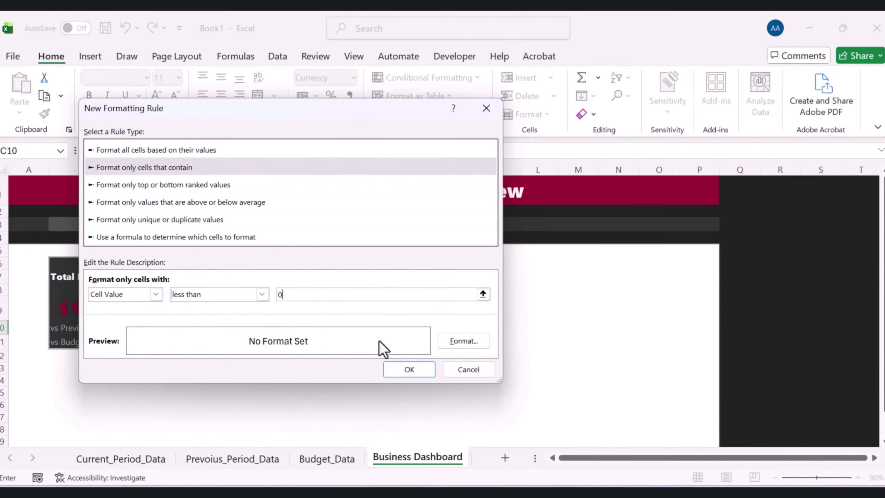
Give the rule a bold font in custom red RGB 255, 0, 0 and apply it
left_click(460, 342)
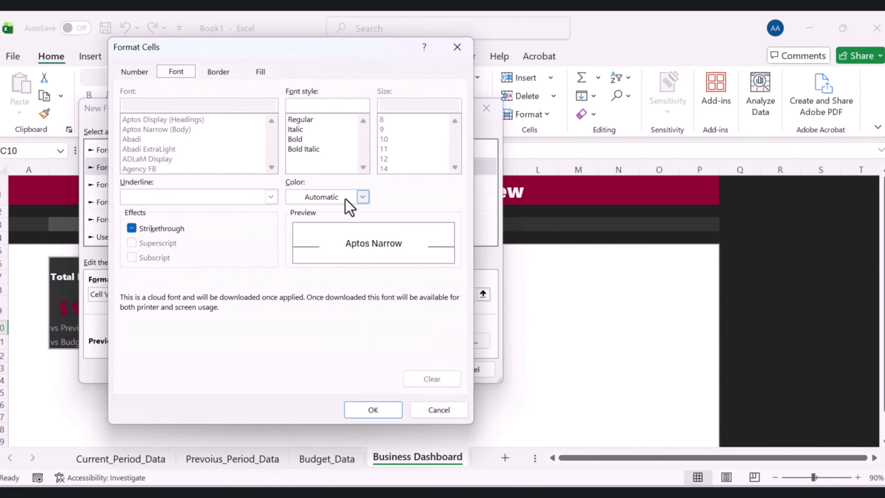
left_click(362, 197)
left_click(337, 473)
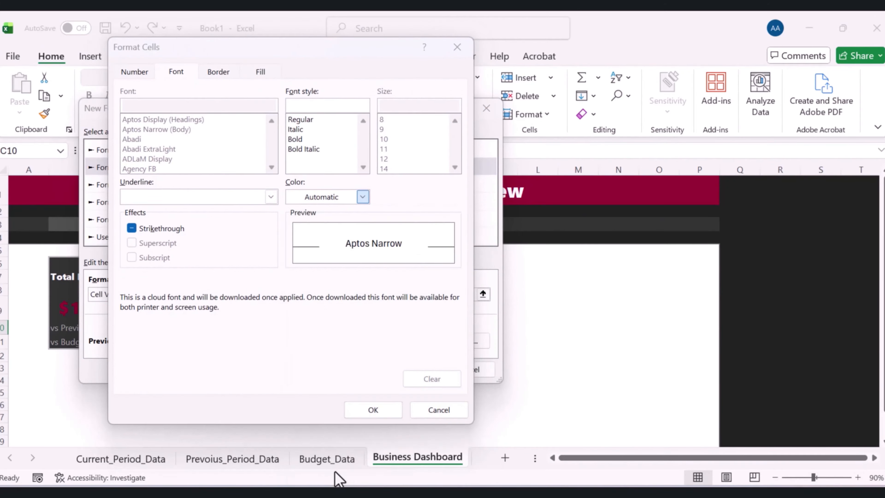
left_click(256, 151)
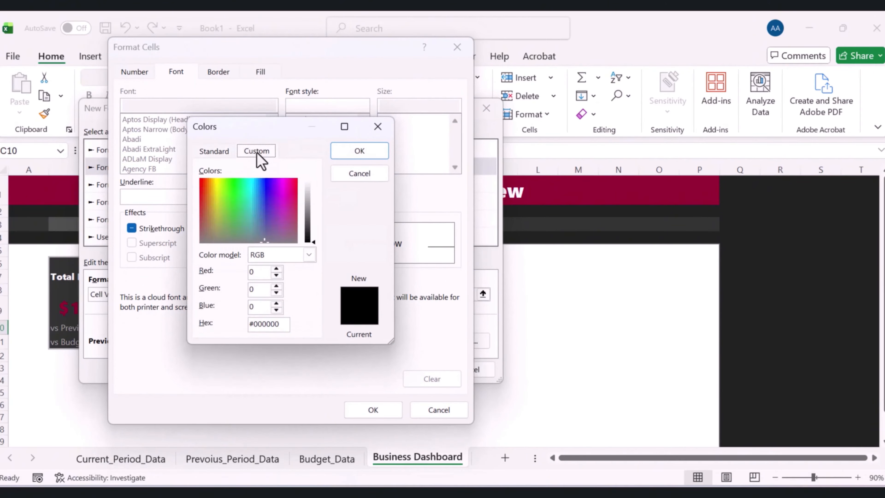
double_click(263, 271)
type("255")
left_click(342, 150)
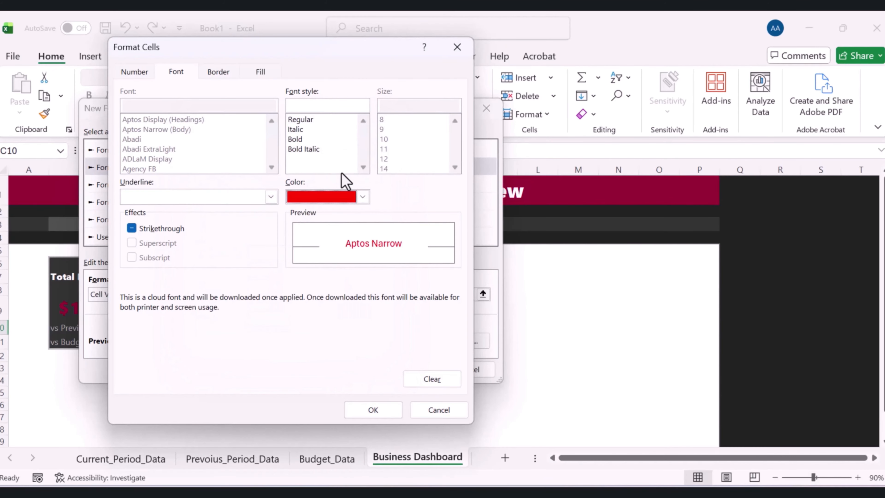
left_click(296, 139)
left_click(366, 411)
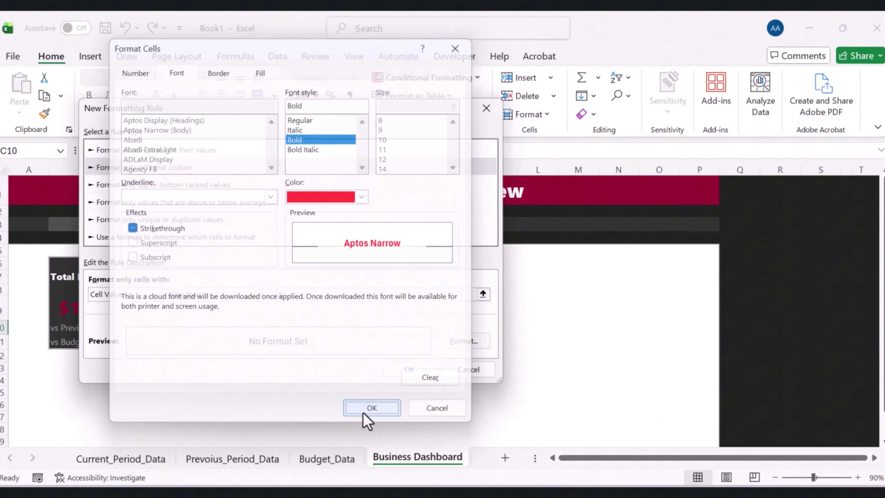
left_click(421, 371)
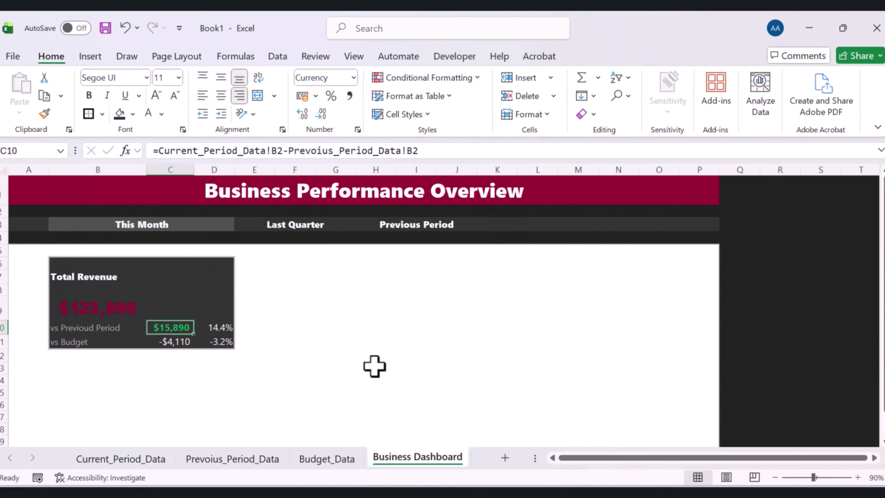
left_click(185, 343)
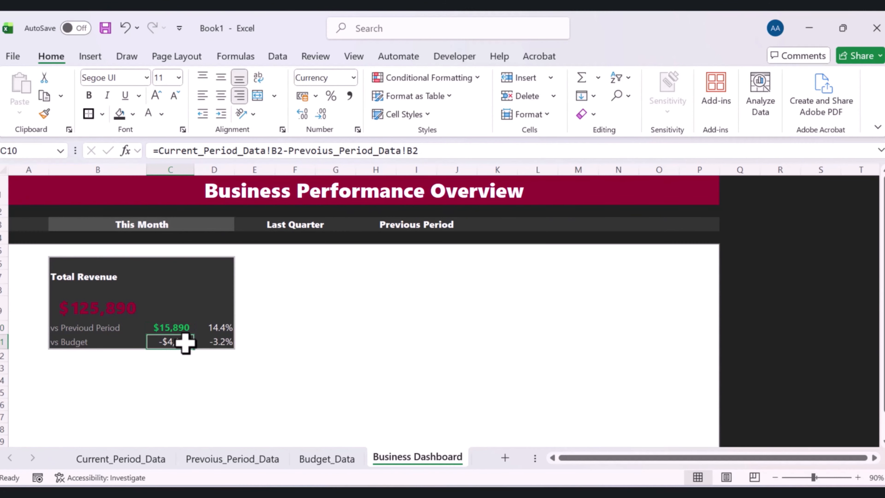
left_click(292, 360)
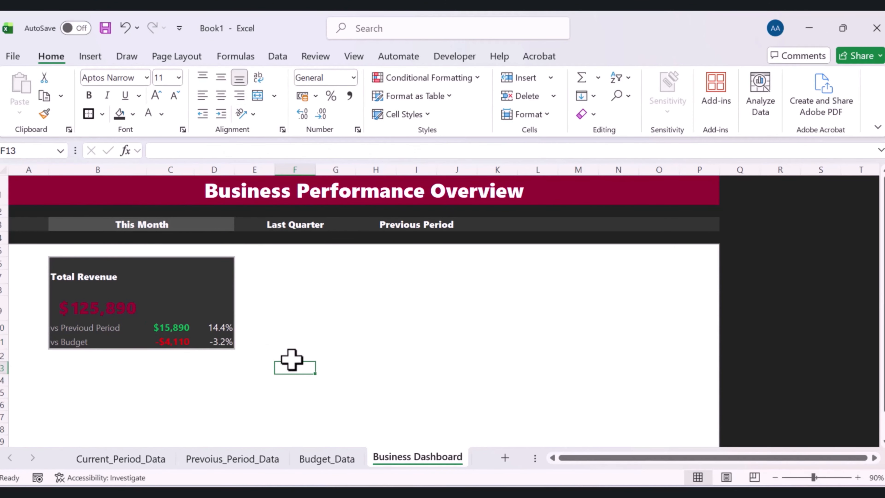
Apply the three-arrow directional icon set to the percentage in D10
left_click(220, 327)
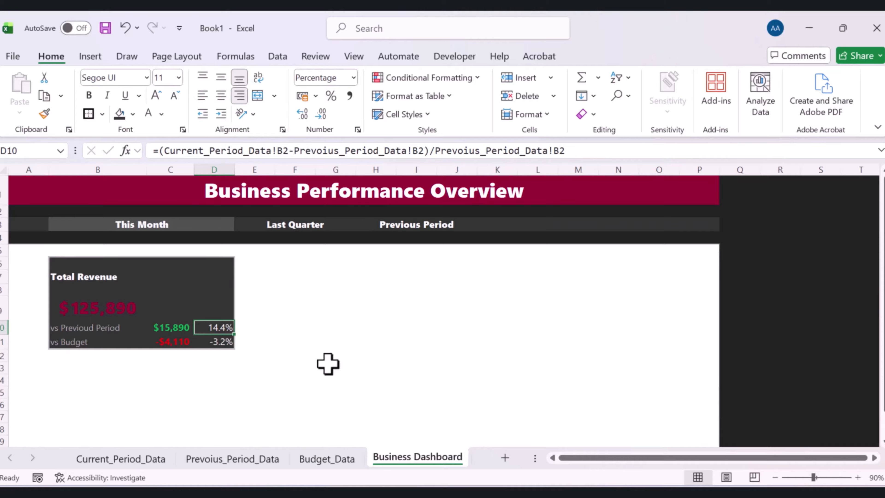
left_click(406, 310)
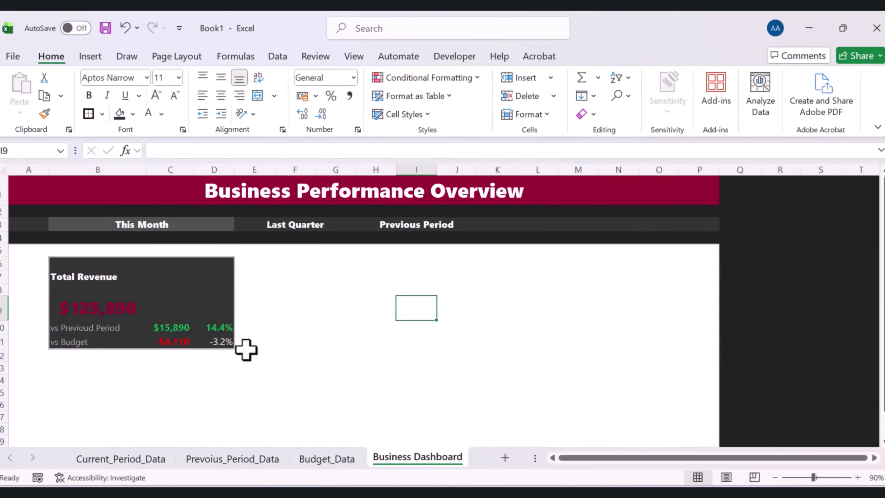
left_click(226, 329)
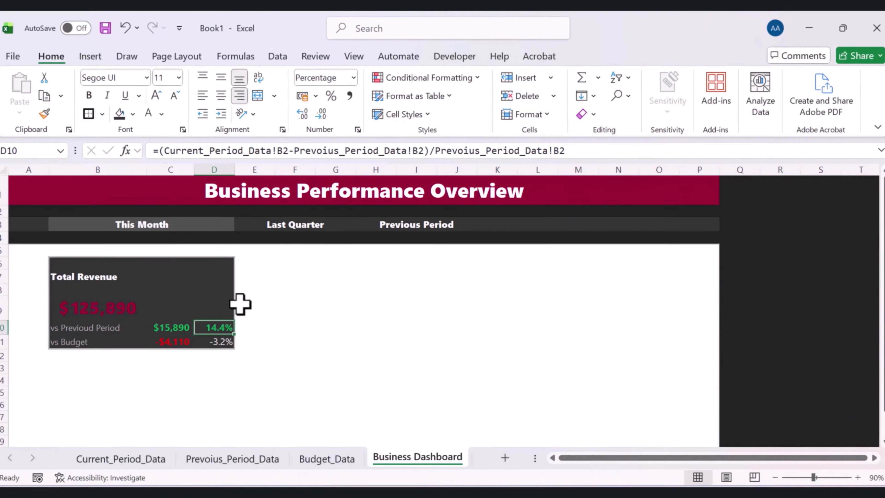
left_click(474, 80)
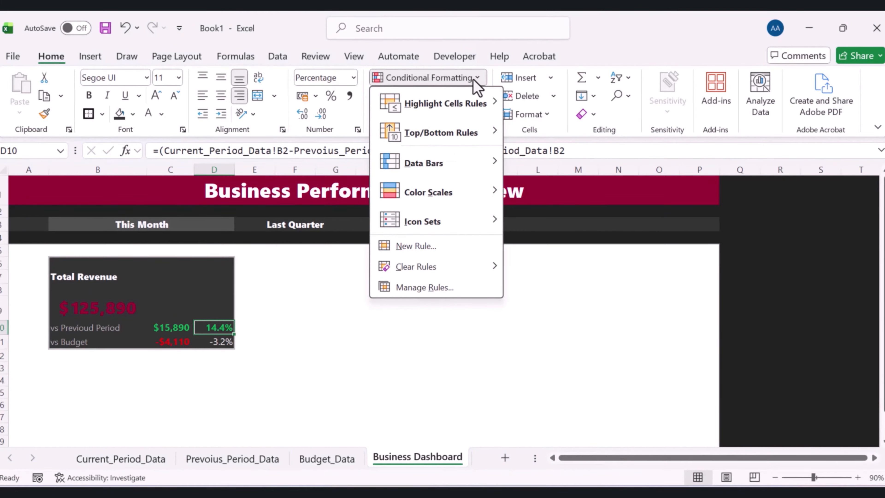
mouse_move(446, 227)
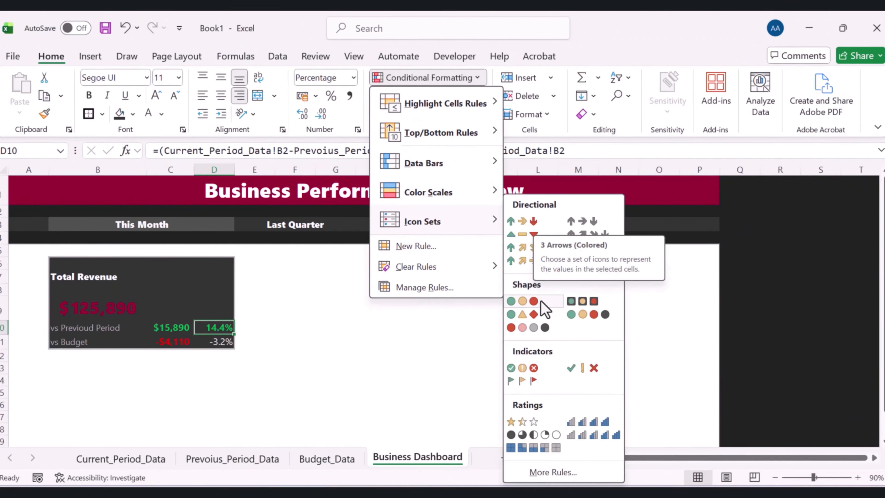
left_click(527, 221)
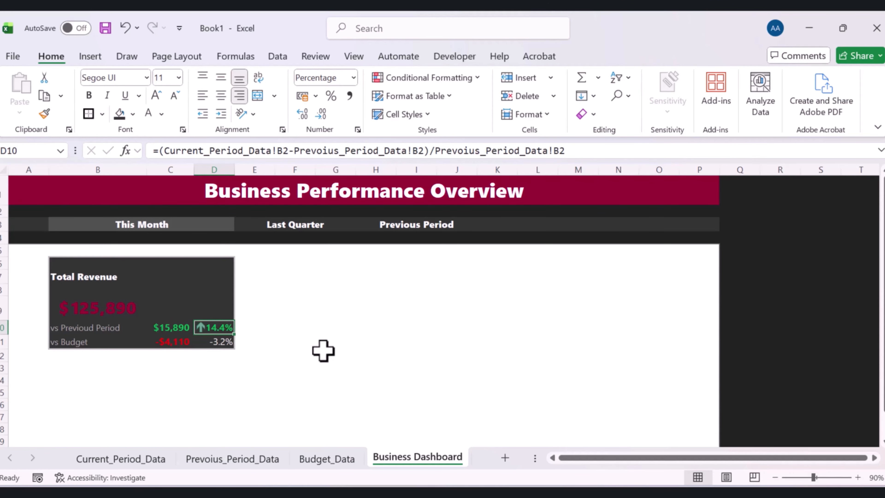
Give the D11 percentage the same arrow icon set formatting
left_click(337, 354)
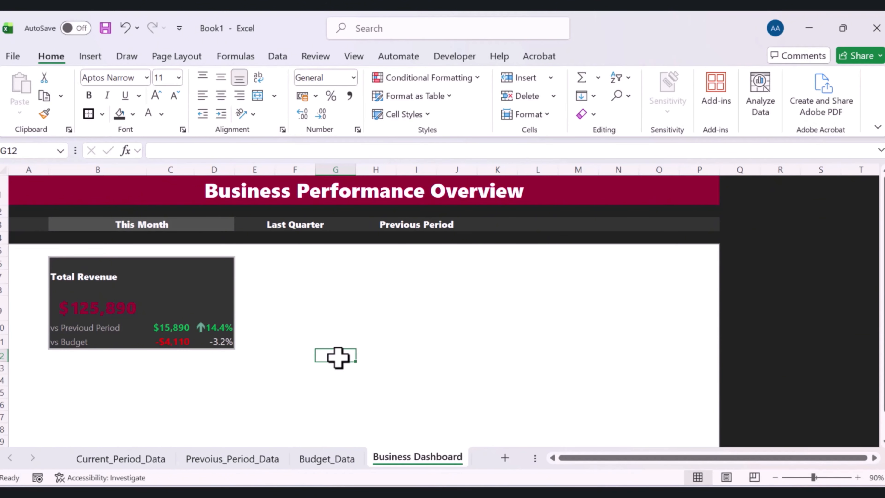
left_click(223, 342)
left_click(229, 375)
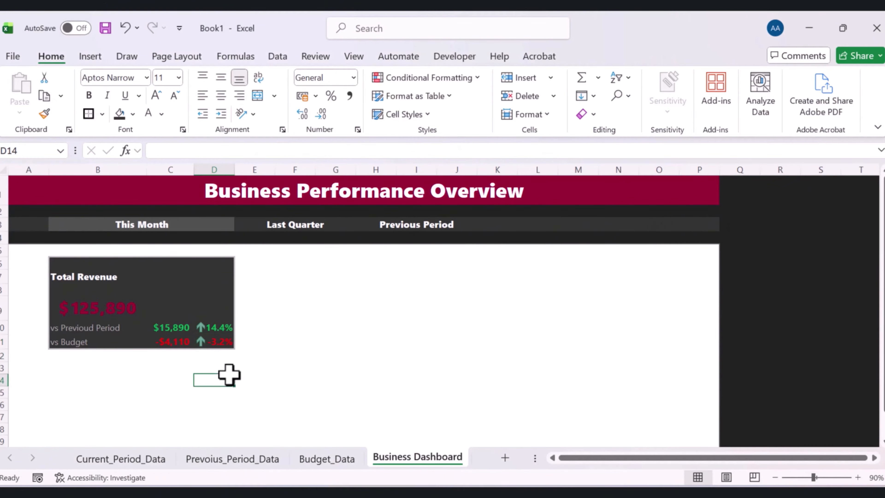
left_click(202, 343)
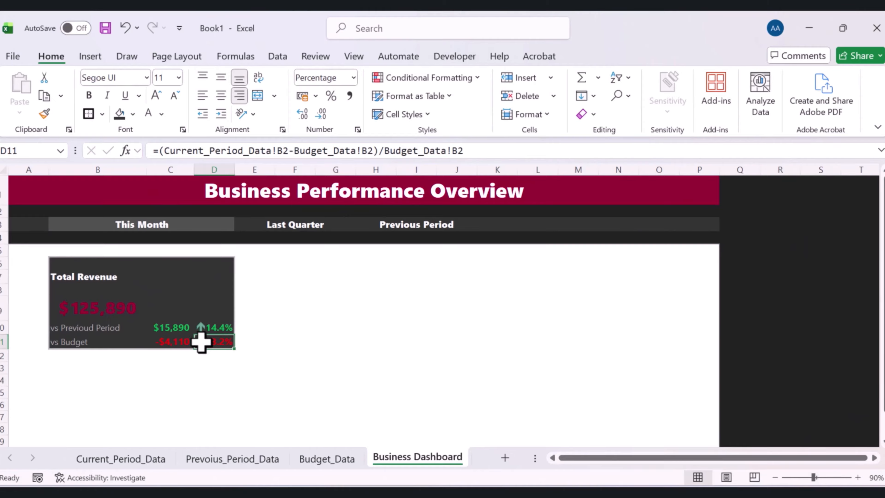
Edit D11's icon set rule so both arrow thresholds use the Number type with value 0, and apply
left_click(470, 83)
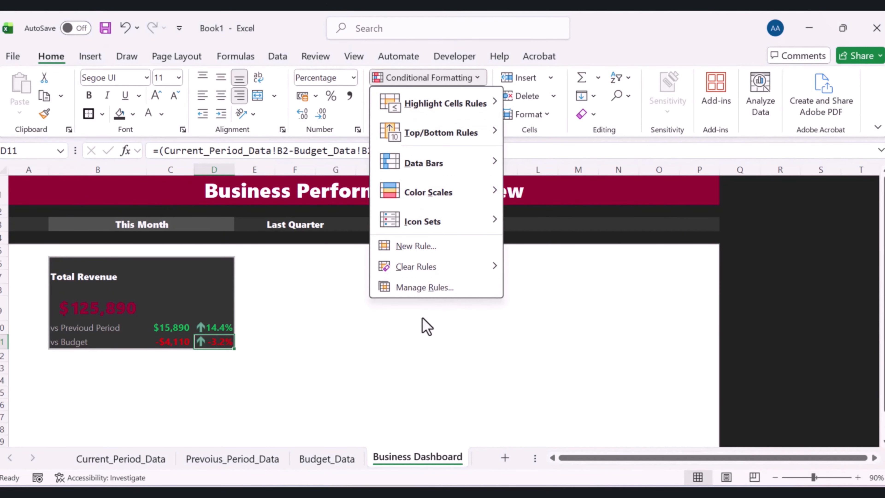
left_click(420, 289)
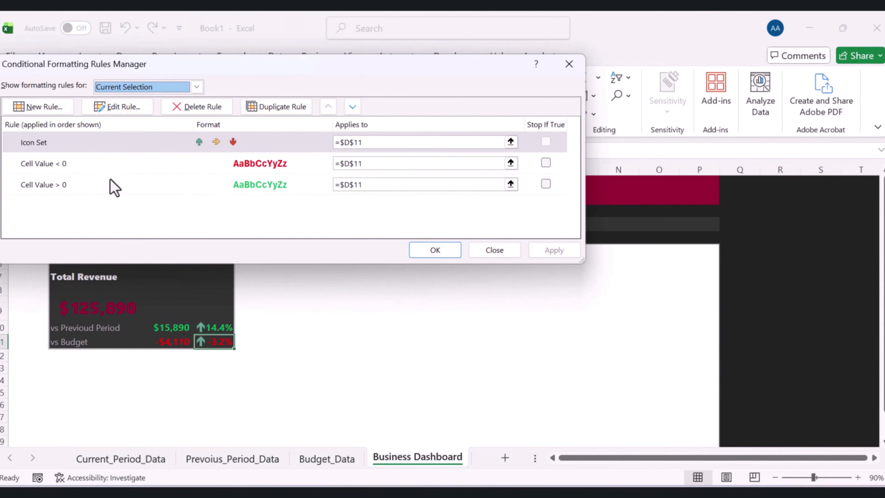
left_click(90, 141)
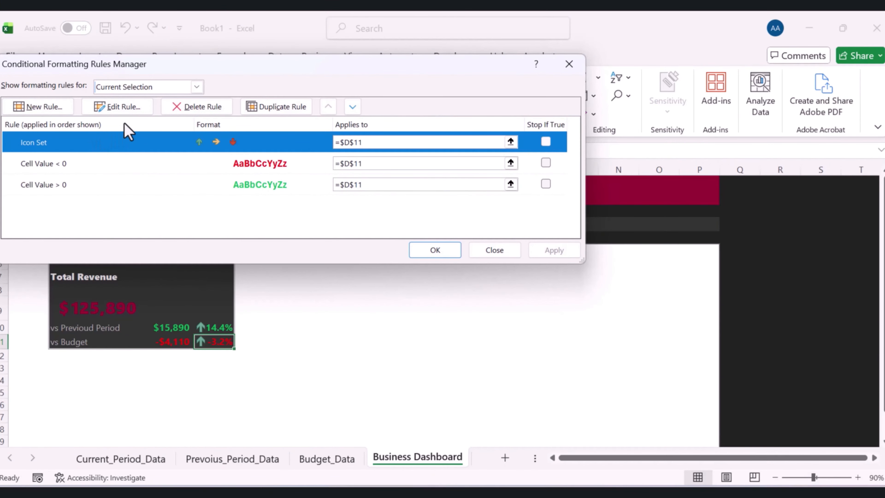
left_click(125, 110)
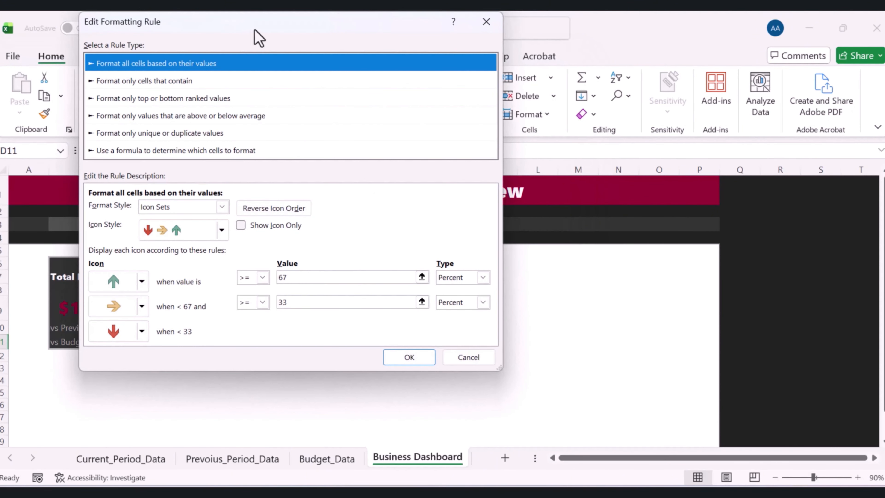
left_click_drag(252, 31, 441, 72)
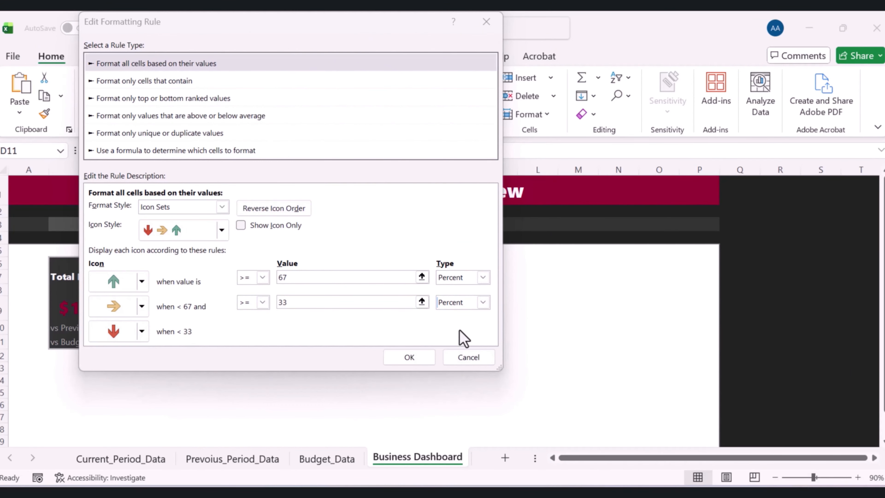
left_click(482, 277)
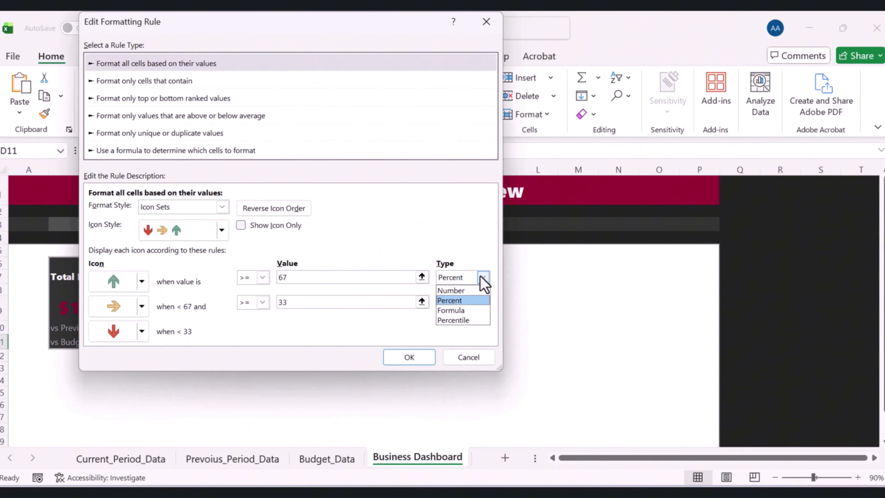
left_click(467, 291)
left_click(483, 302)
left_click(452, 315)
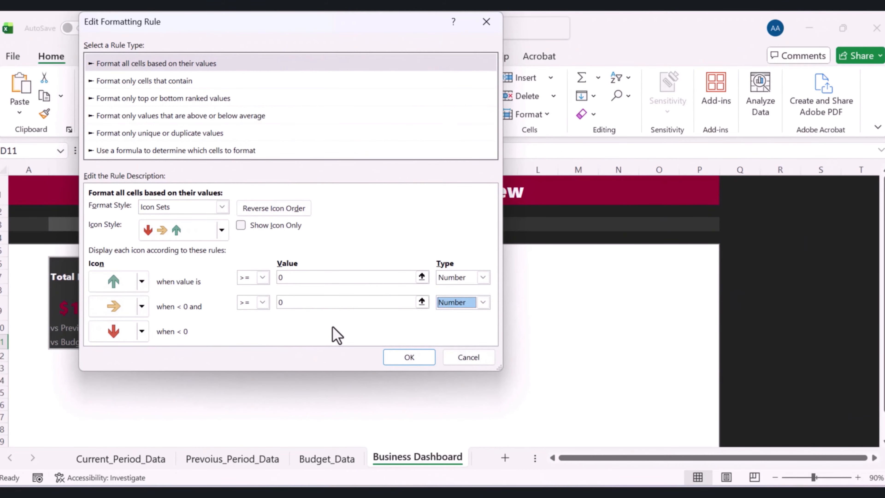
left_click(408, 357)
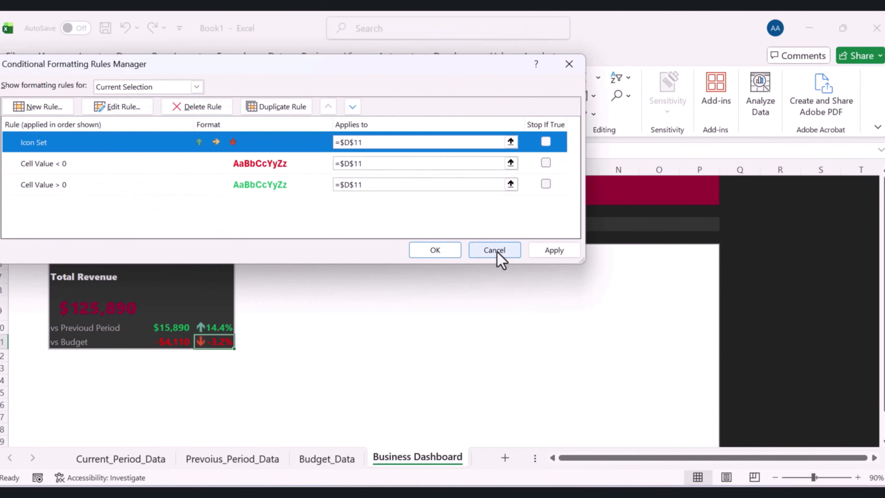
left_click(552, 251)
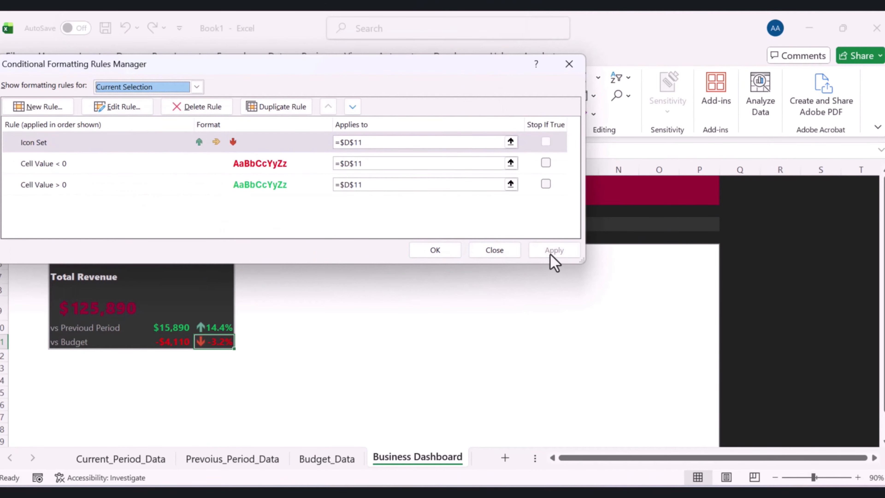
left_click(434, 255)
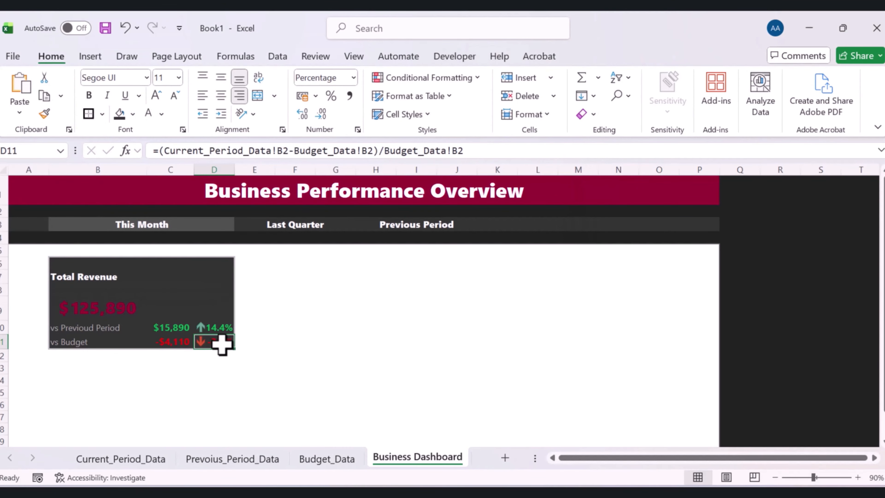
Edit D10's icon set rule so both arrow thresholds use the Number type with value 0, and apply
left_click(220, 330)
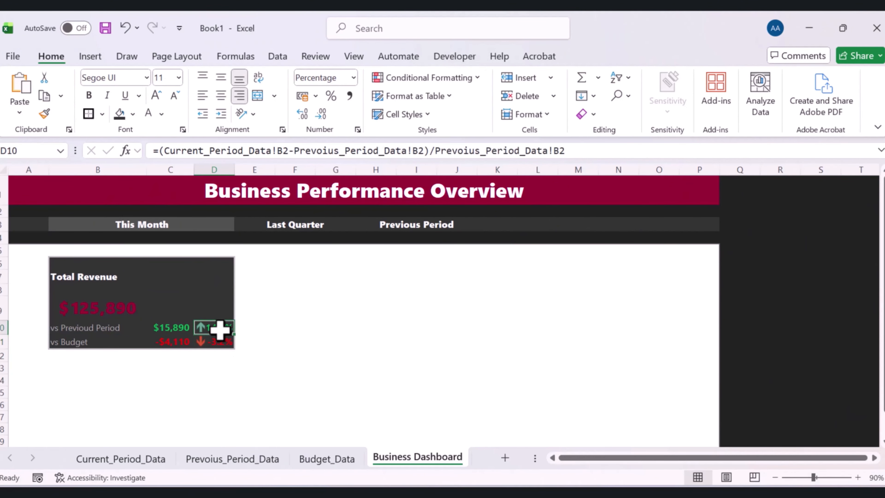
left_click(471, 81)
mouse_move(426, 273)
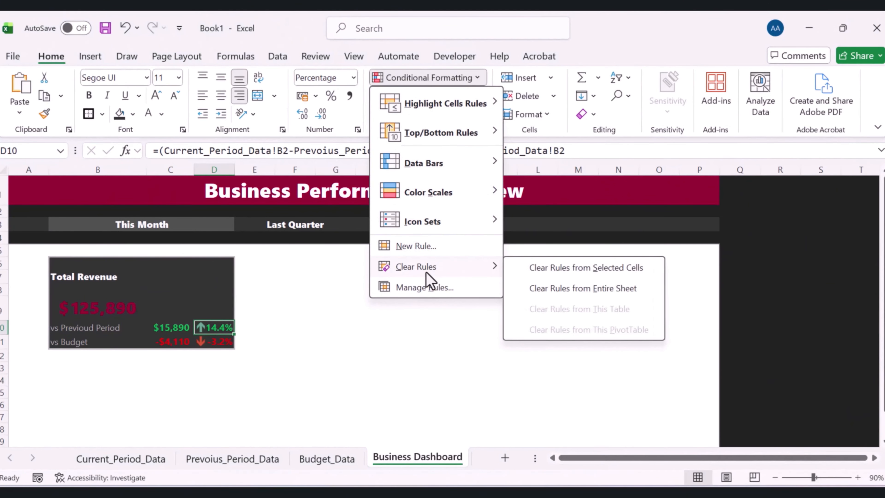
left_click(425, 288)
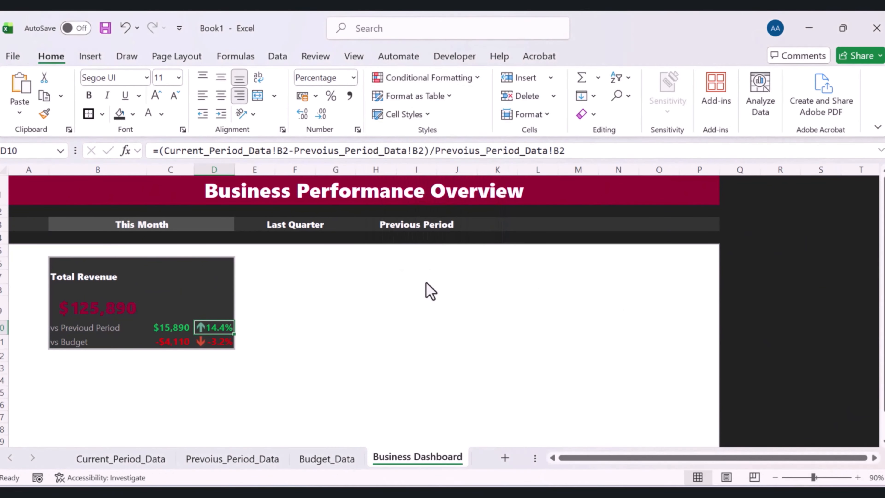
left_click(232, 142)
left_click(127, 106)
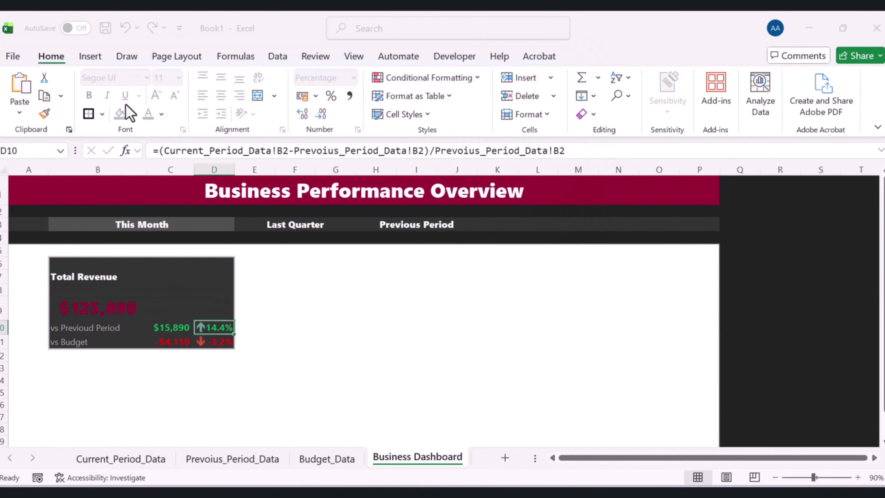
left_click(483, 277)
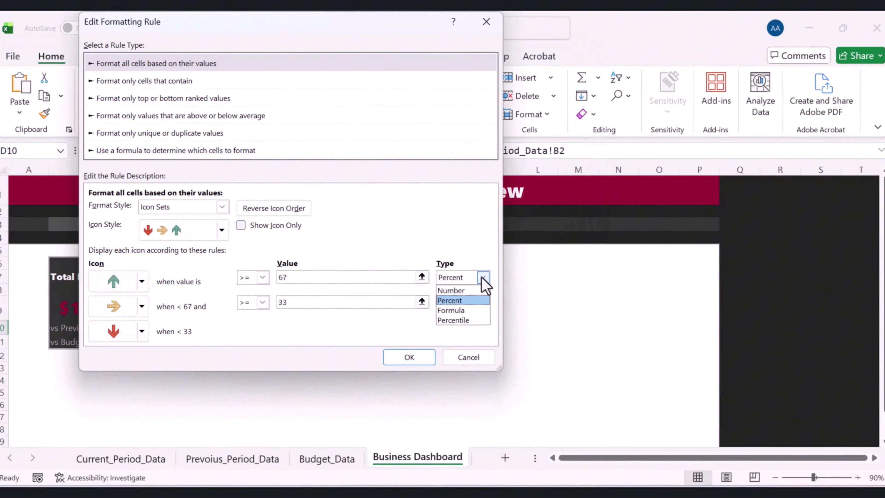
left_click(459, 290)
left_click(482, 303)
left_click(464, 315)
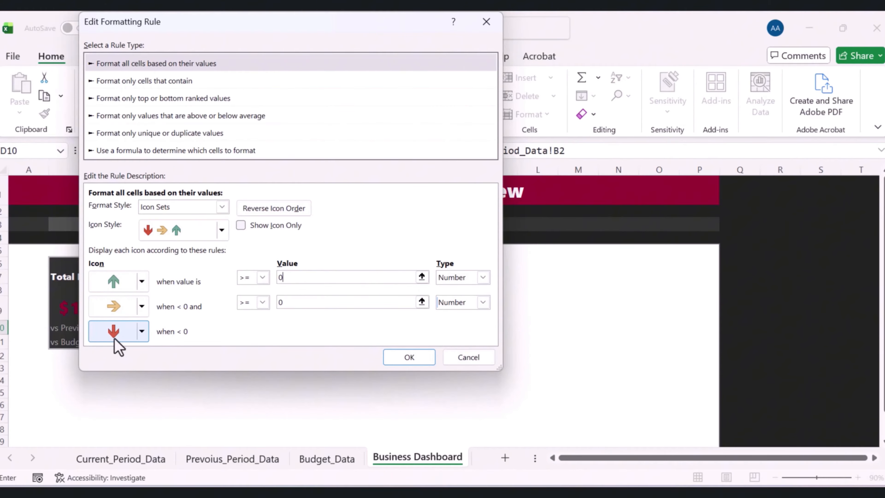
left_click(416, 362)
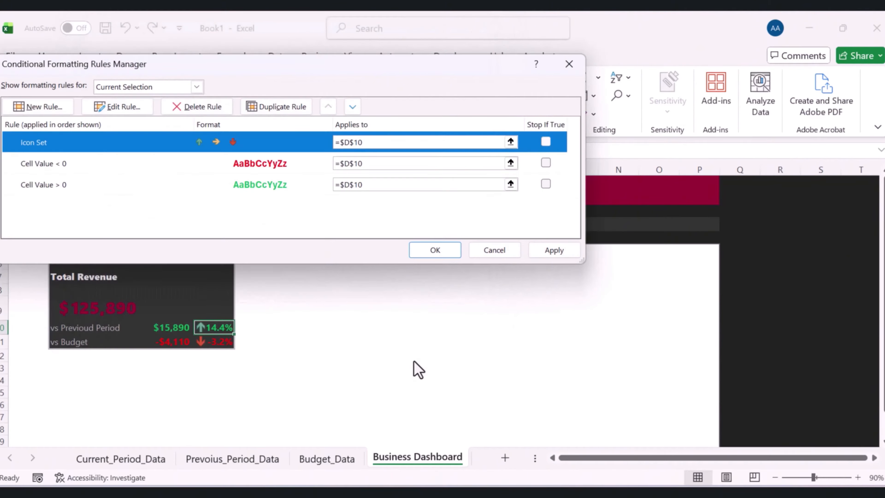
left_click(553, 252)
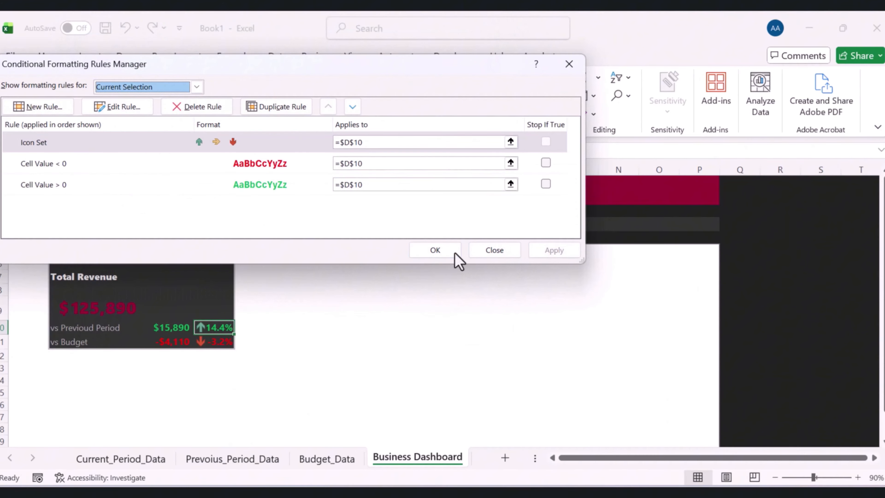
left_click(432, 258)
left_click(509, 341)
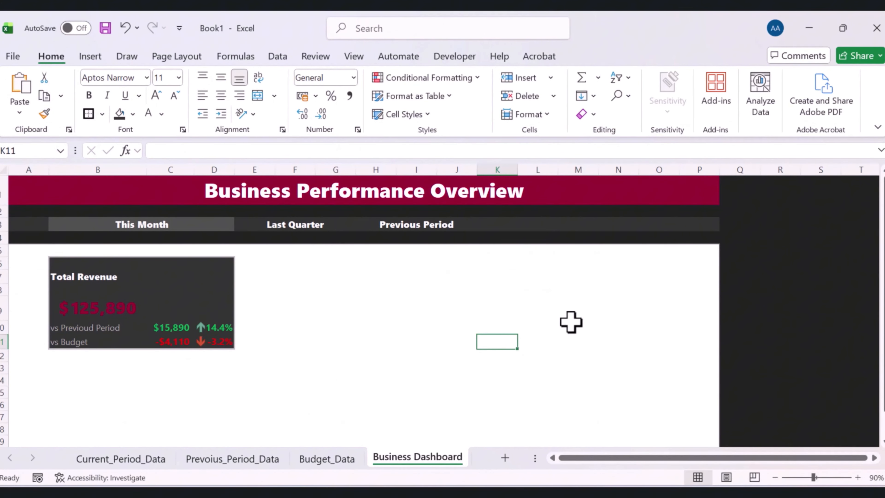
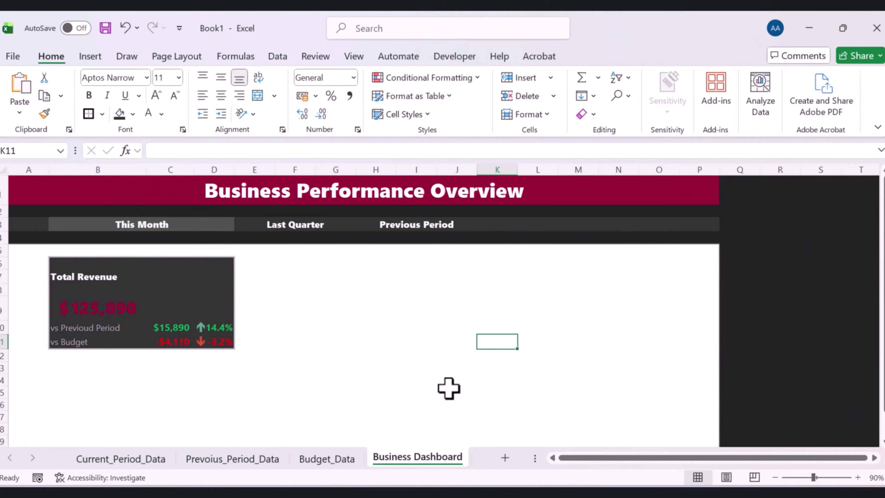
Copy the Total Revenue KPI card and paste a duplicate starting at cell F6
left_click(65, 260)
left_click_drag(64, 260, 199, 344)
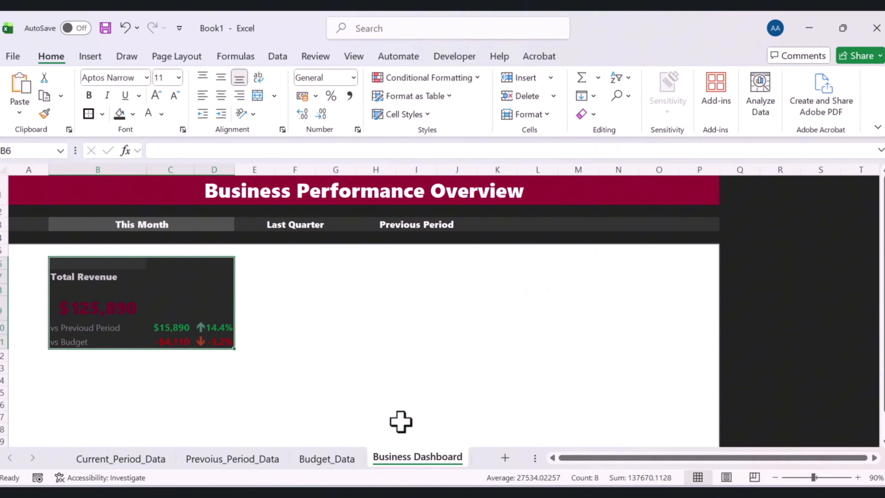
key("ctrl+c")
left_click(254, 263)
left_click(324, 287)
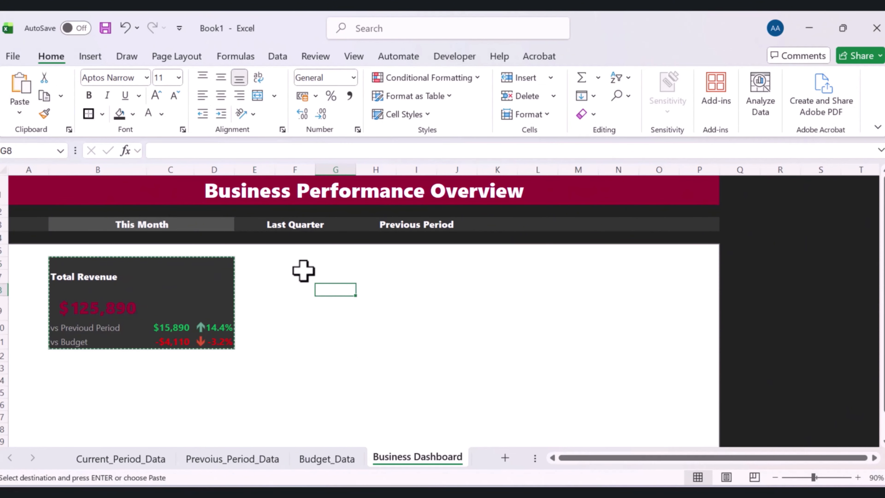
left_click(286, 264)
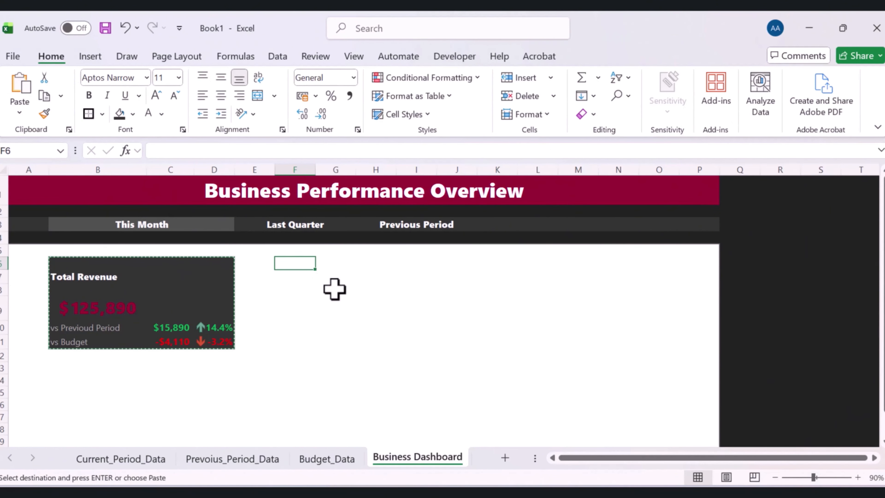
key("ctrl+v")
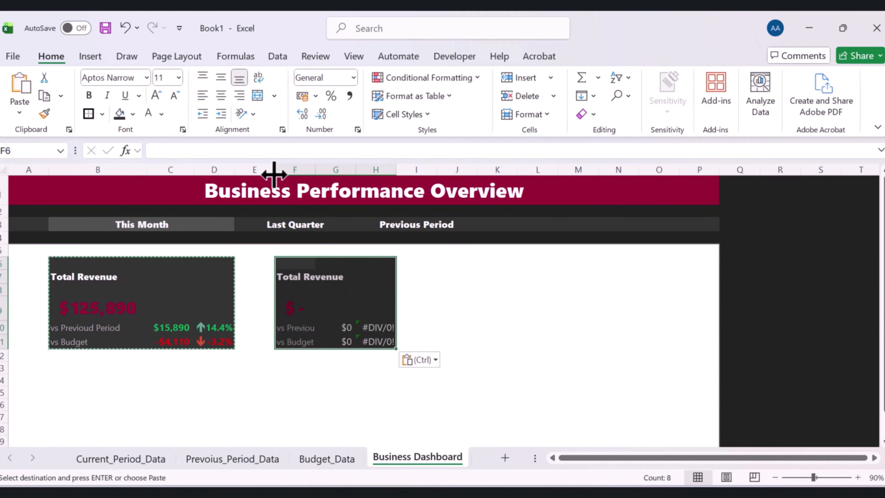
Narrow column E between the cards and try widening columns H and G, undoing those widenings
left_click_drag(274, 170, 249, 181)
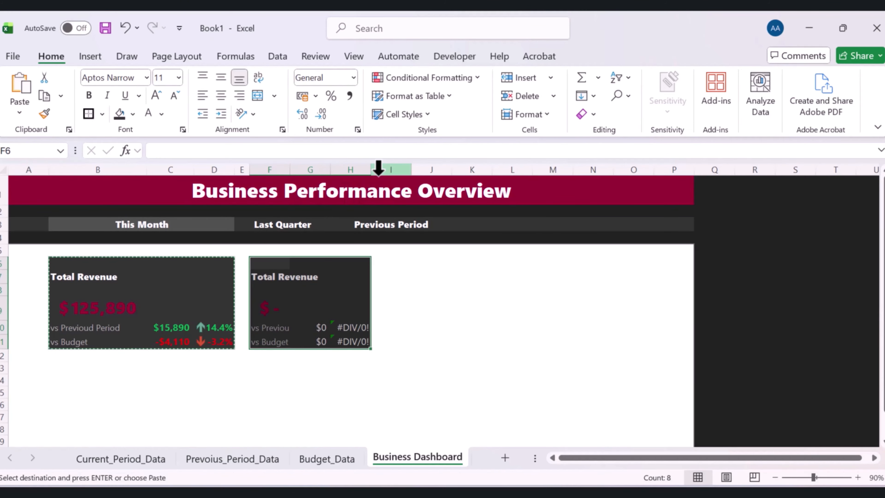
left_click_drag(371, 170, 403, 170)
left_click(390, 190)
left_click(379, 279)
left_click(382, 169)
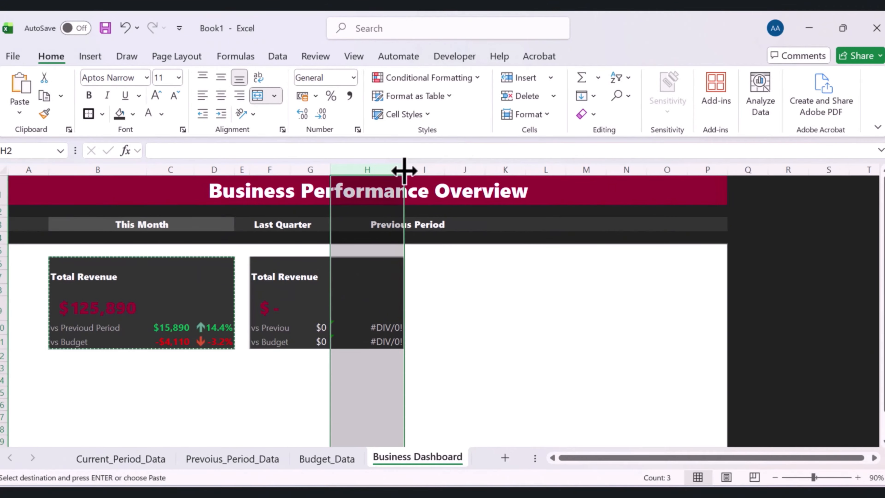
key("ctrl+z")
left_click(135, 169)
left_click_drag(149, 168, 150, 167)
left_click(319, 169)
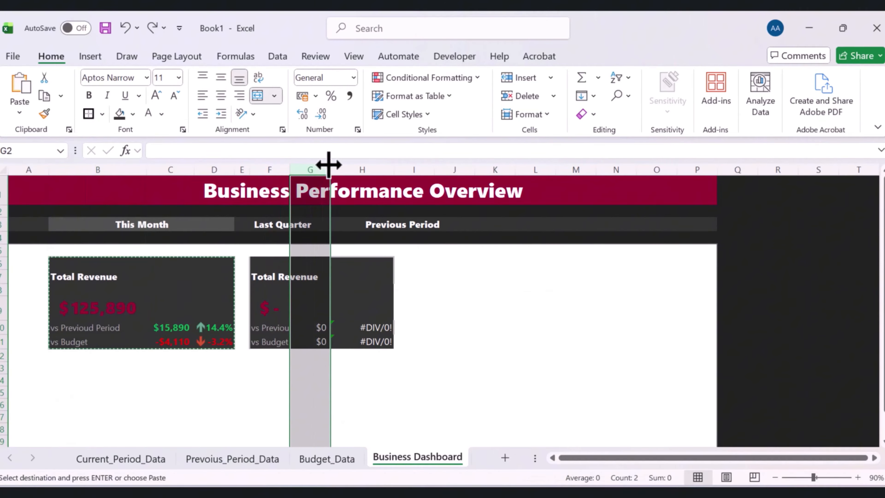
left_click_drag(333, 165, 388, 172)
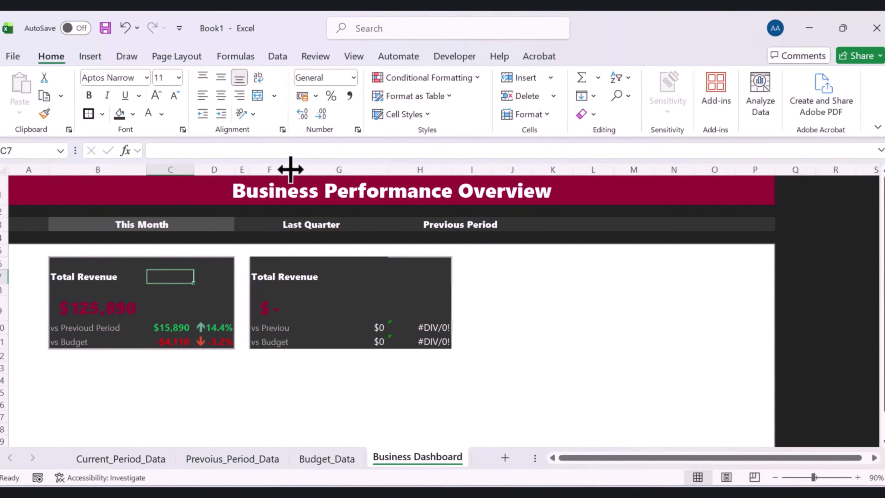
key("ctrl+z")
key("ctrl+z")
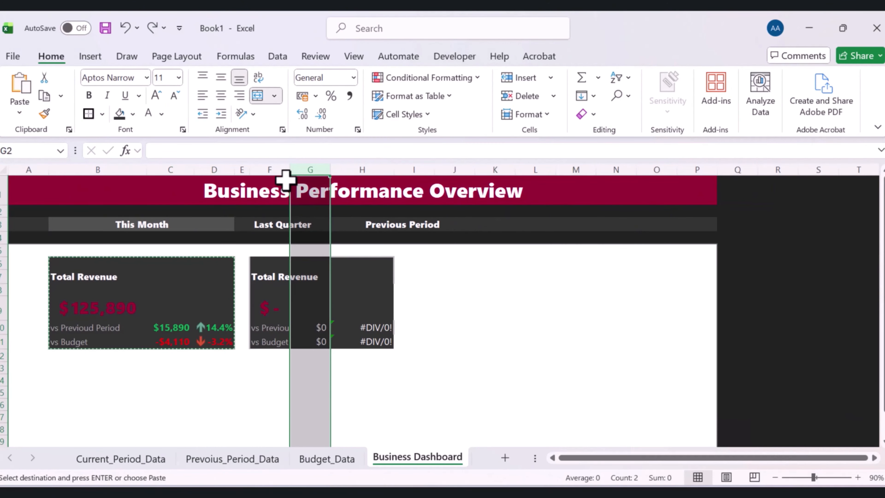
Widen column F so the copied card's labels fit
left_click(115, 170)
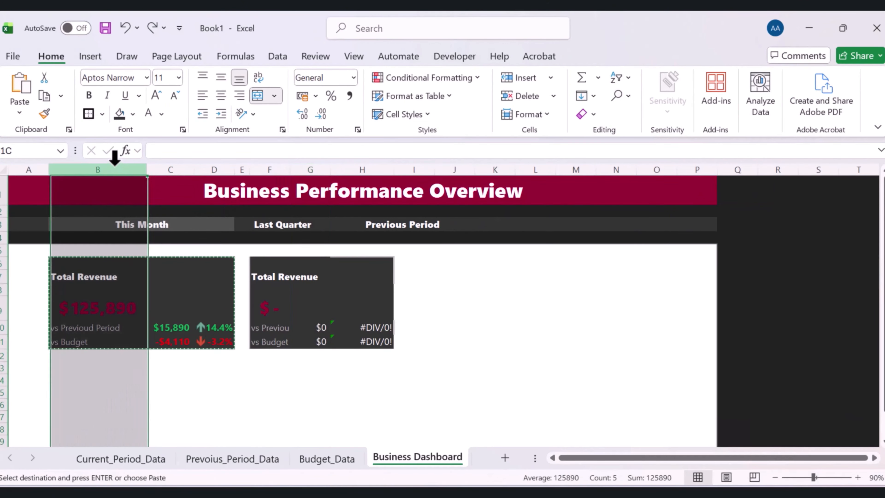
left_click(149, 169)
left_click(284, 169)
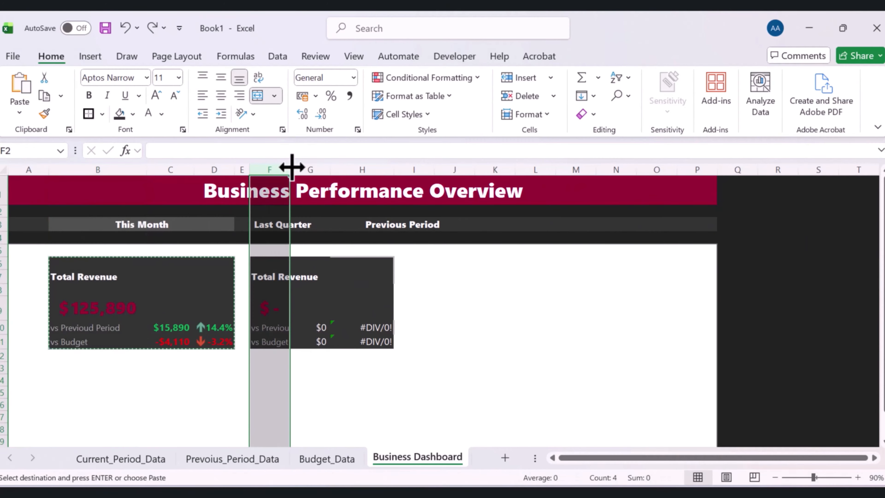
left_click_drag(294, 166, 348, 172)
left_click(182, 173)
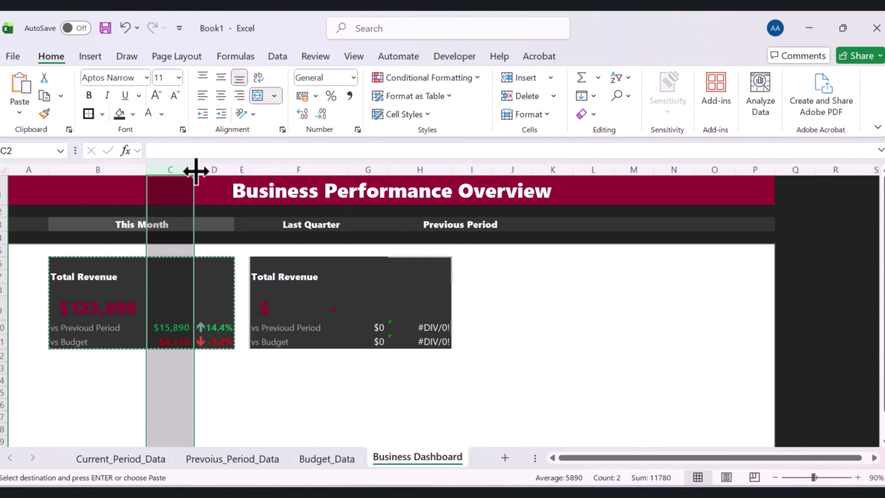
left_click(195, 170)
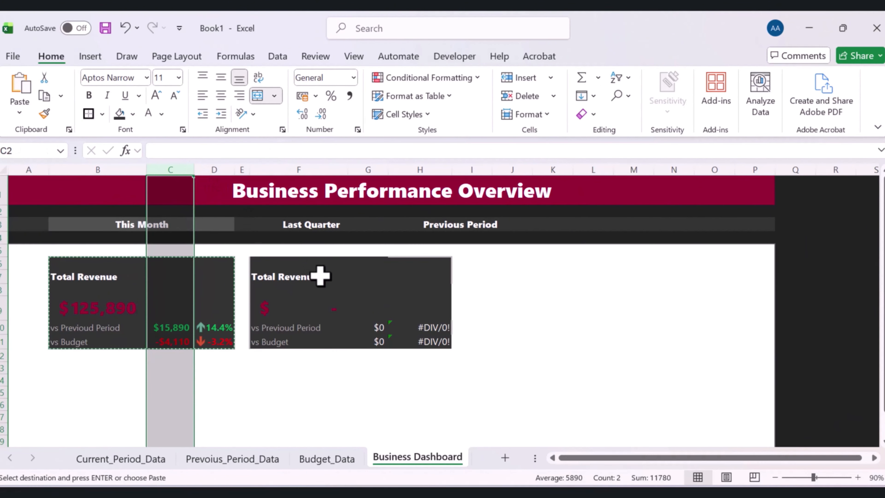
left_click(337, 289)
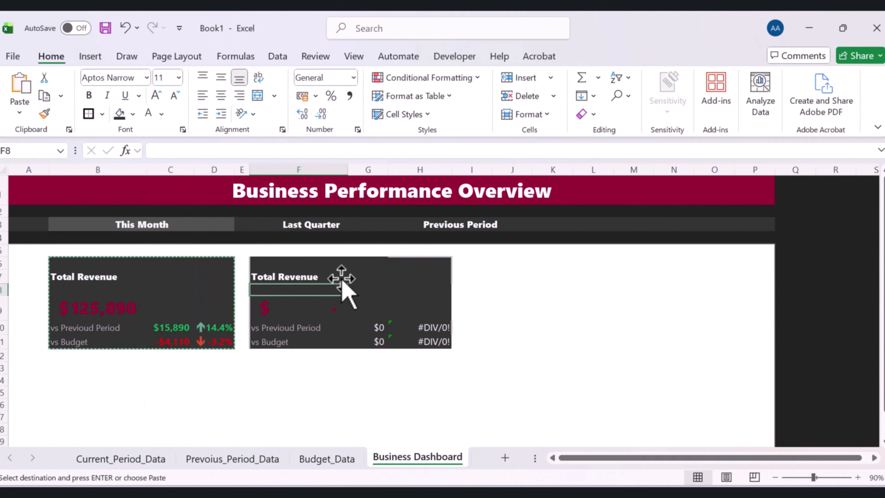
left_click(327, 286)
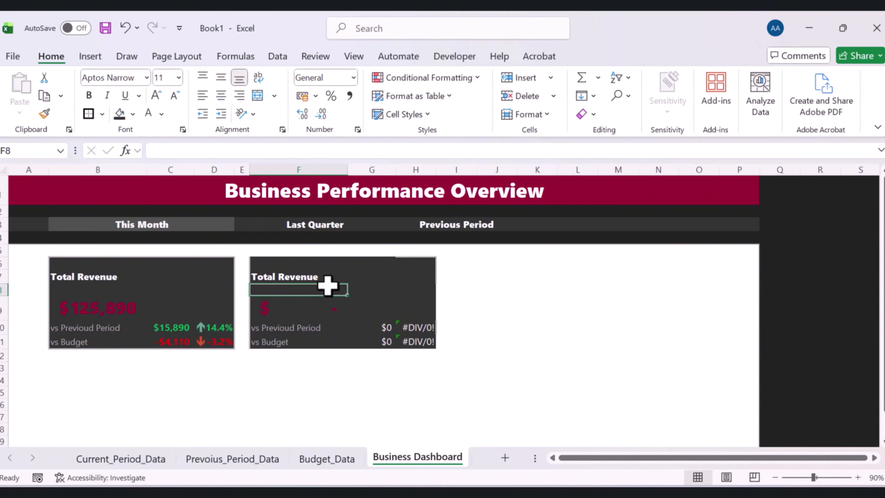
Retitle the copied card in F7 as Customer Acquisitions
left_click(263, 275)
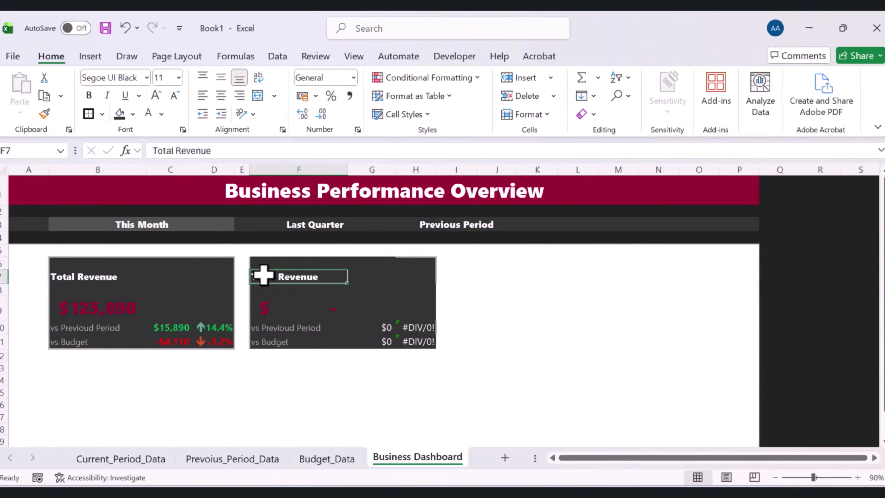
type("cUST")
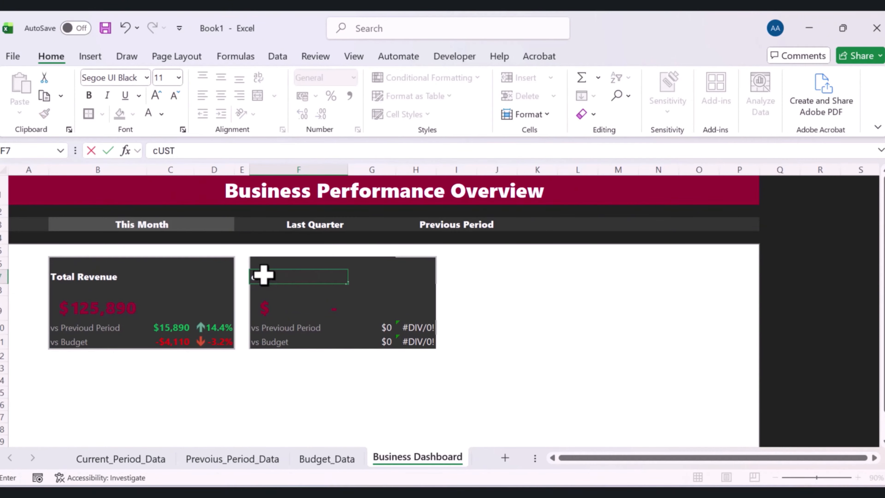
type("OMER Acquisitions")
key("Return")
key("Down")
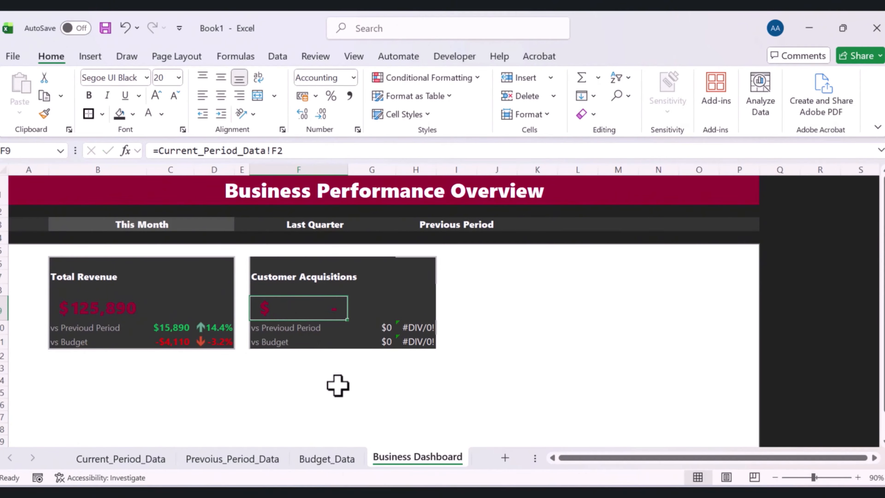
Point the card's main value in F9 to Current_Period_Data!B3, the Customer Acquisitions value
left_click(337, 384)
left_click(329, 303)
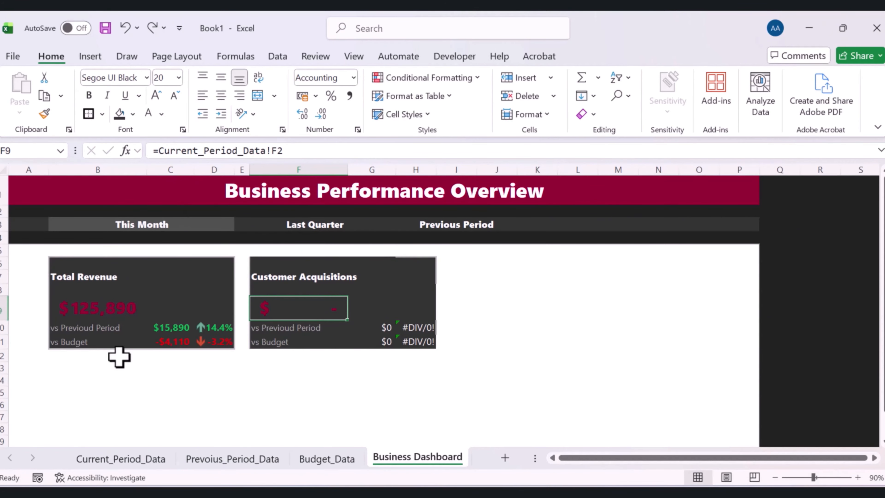
left_click(112, 460)
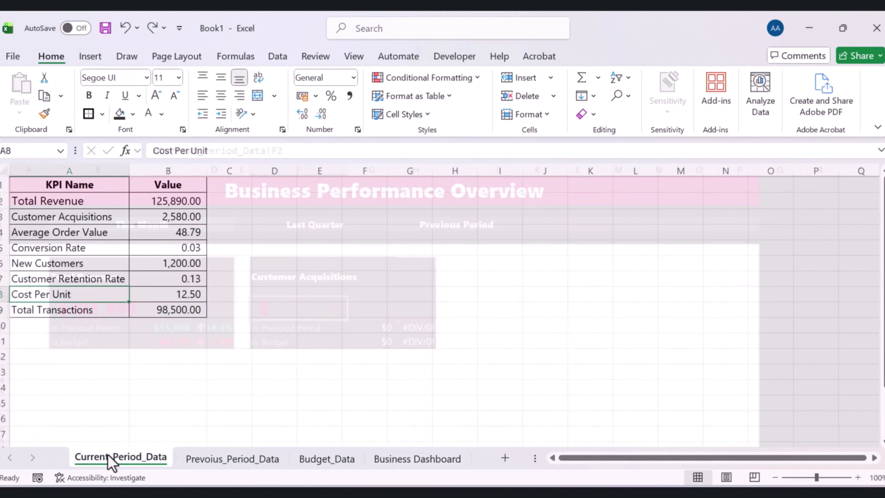
left_click(196, 219)
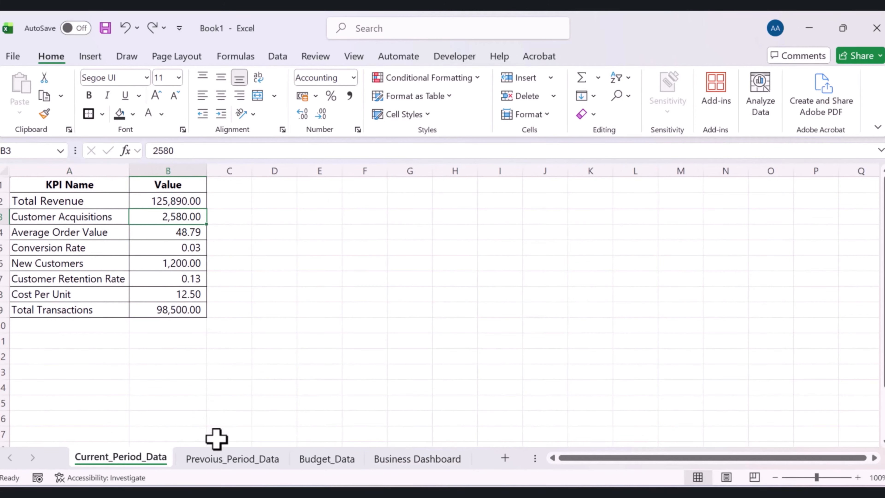
left_click(417, 459)
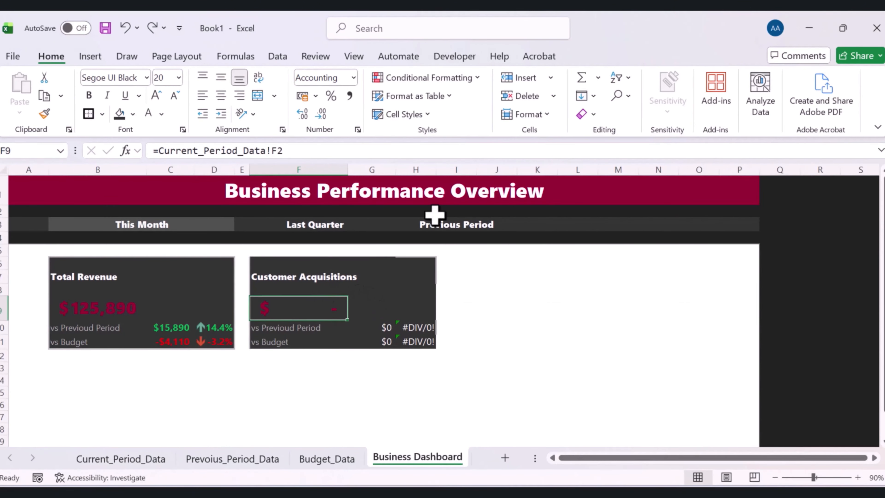
left_click(324, 151)
key("BackSpace")
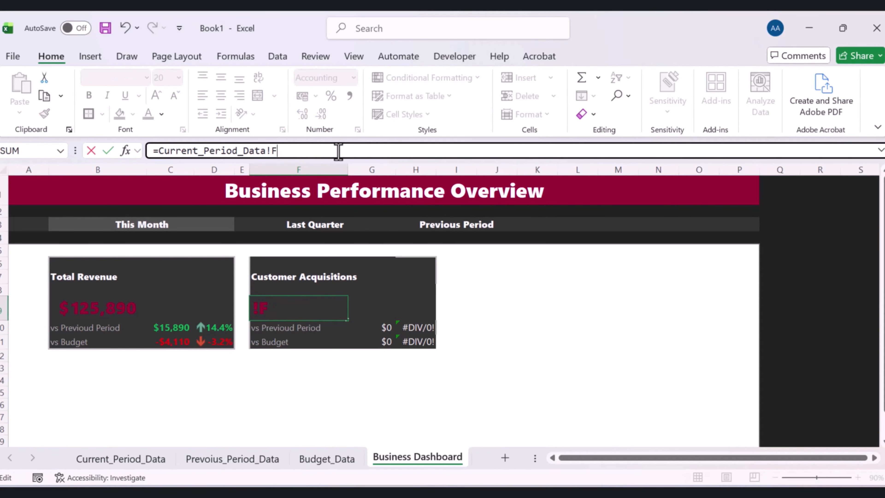
key("Return")
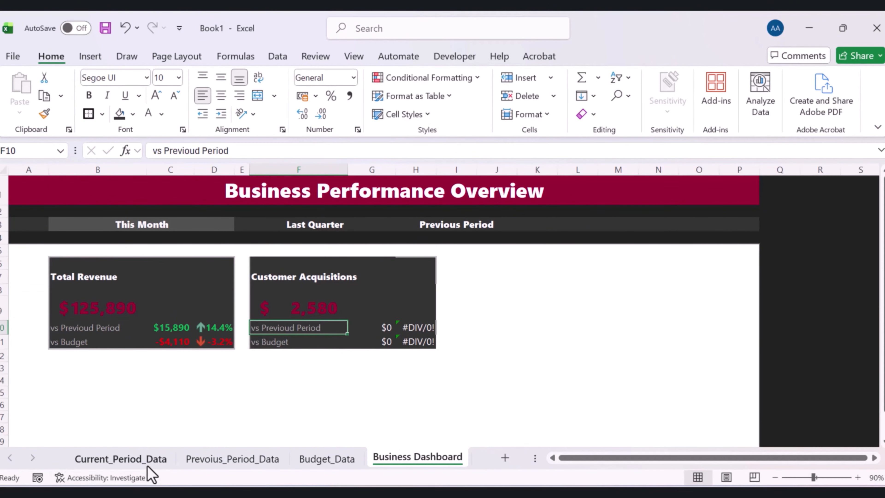
Narrow column F to tighten the Customer Acquisitions card
left_click(147, 463)
left_click(404, 460)
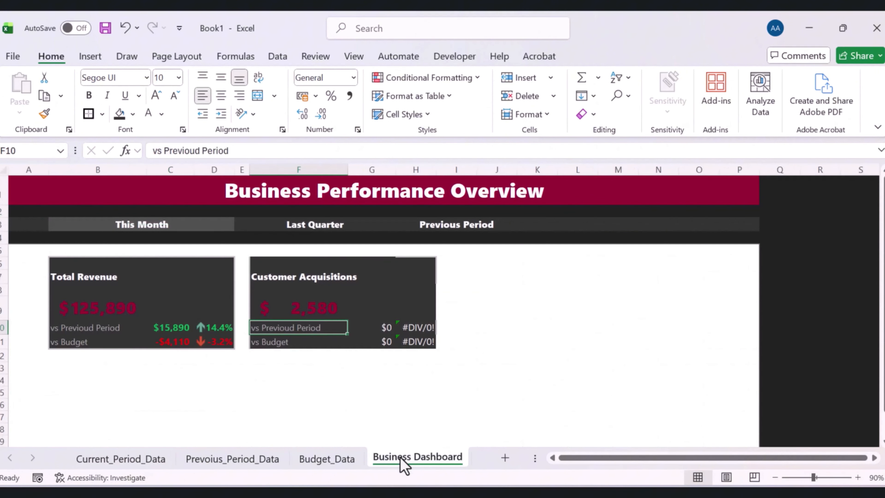
key("Up")
mouse_move(348, 168)
left_mouse_down()
mouse_move(316, 175)
mouse_move(331, 170)
left_mouse_up()
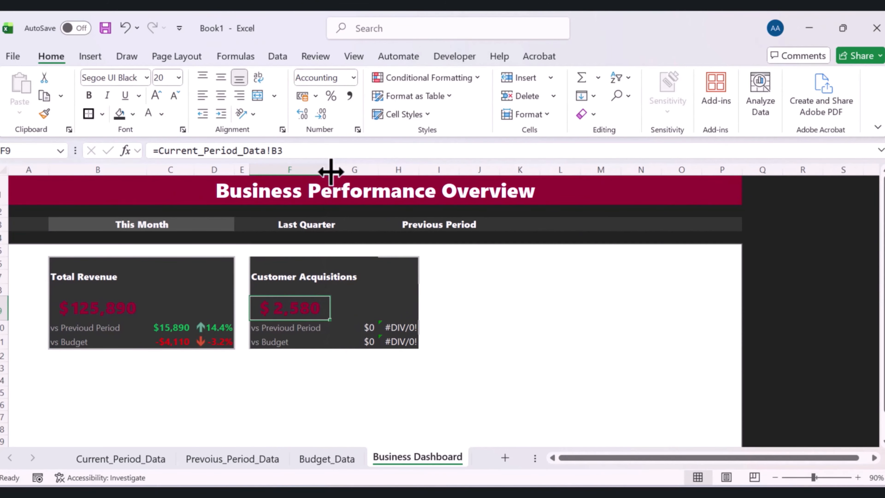
left_click(387, 283)
left_click(324, 304)
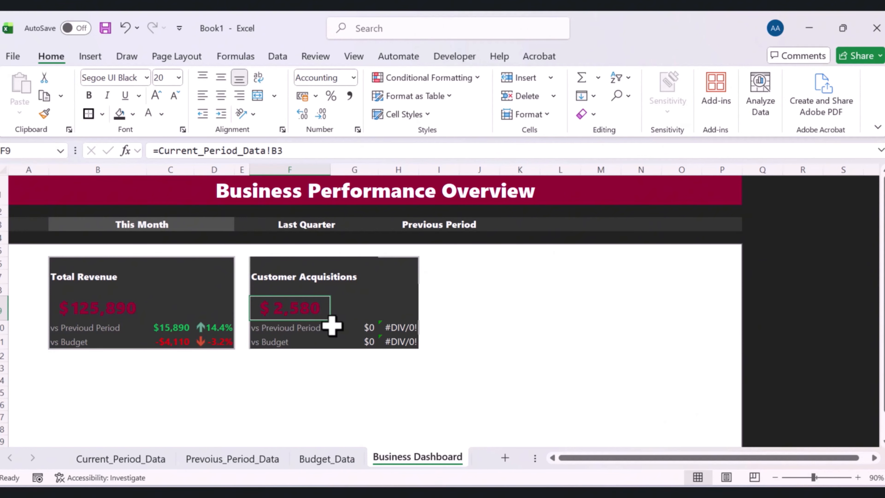
Change G10's formula to =Current_Period_Data!B3-Prevoius_Period_Data!B3 for the previous-period difference
left_click(177, 326)
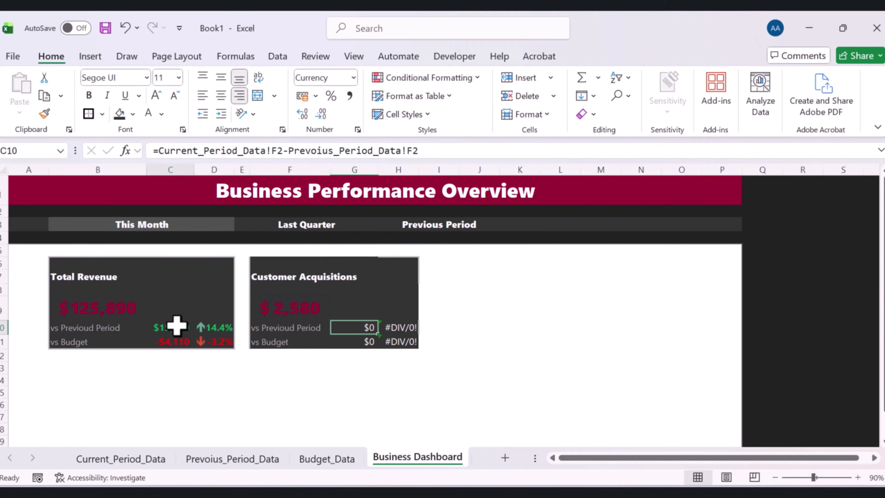
left_click(360, 328)
left_click(157, 330)
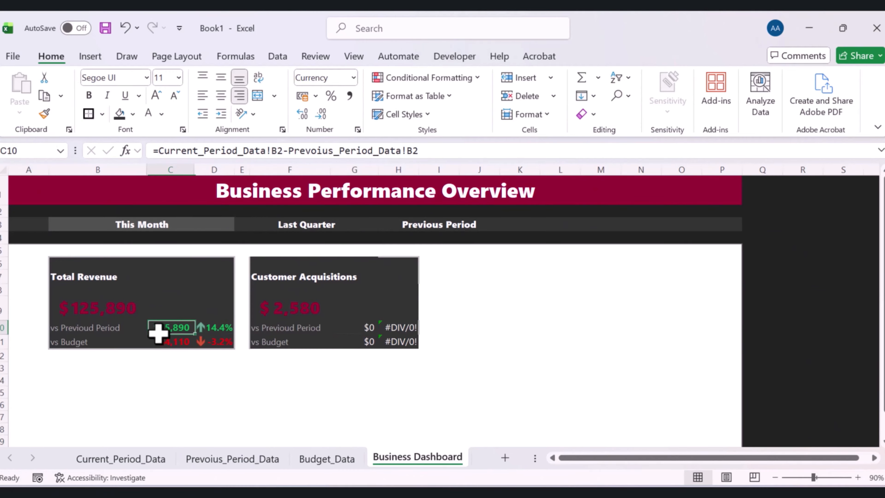
left_click(346, 325)
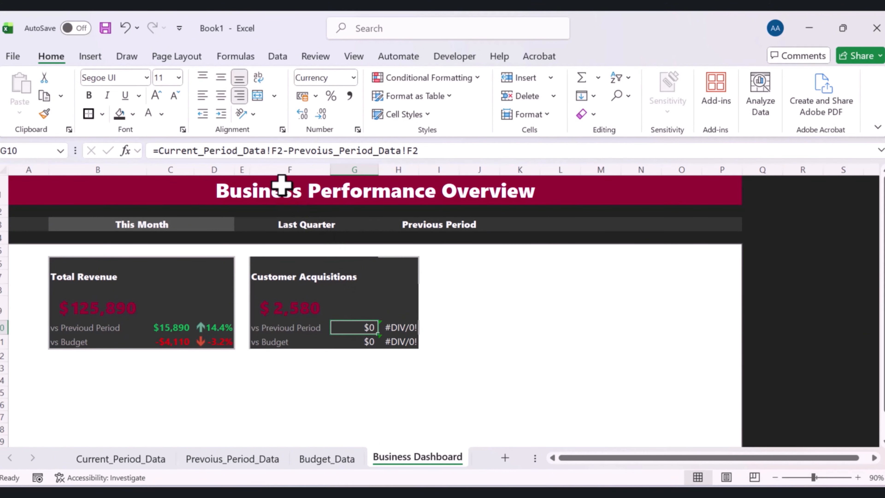
double_click(281, 152)
type("B3")
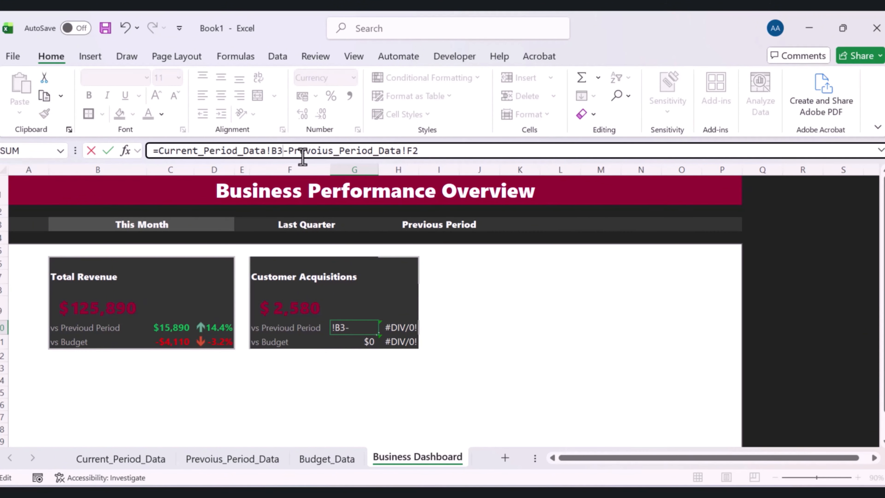
left_click(421, 151)
key("BackSpace")
key("BackSpace")
type("B3")
key("Return")
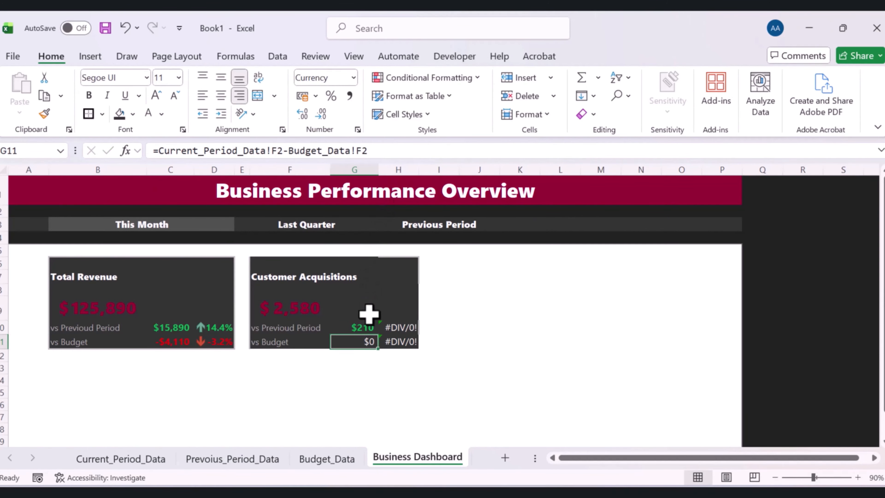
Open the Prevoius_Period_Data sheet to check the KPI values
left_click(364, 331)
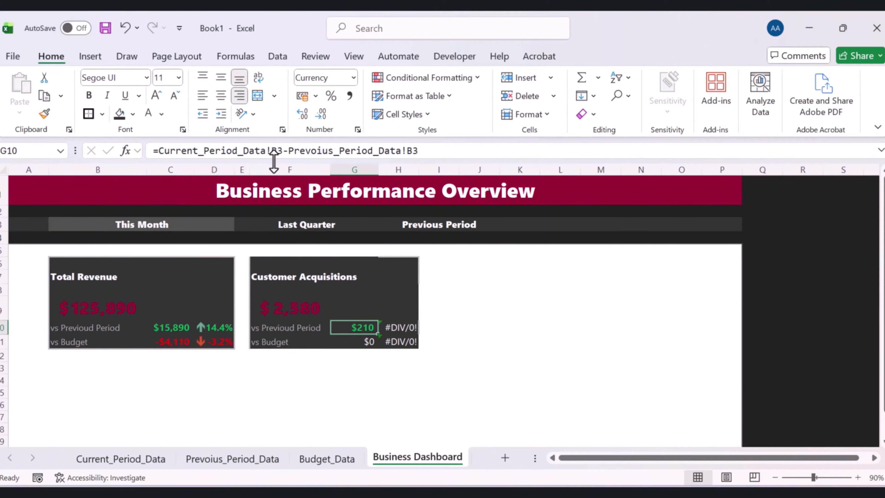
double_click(225, 460)
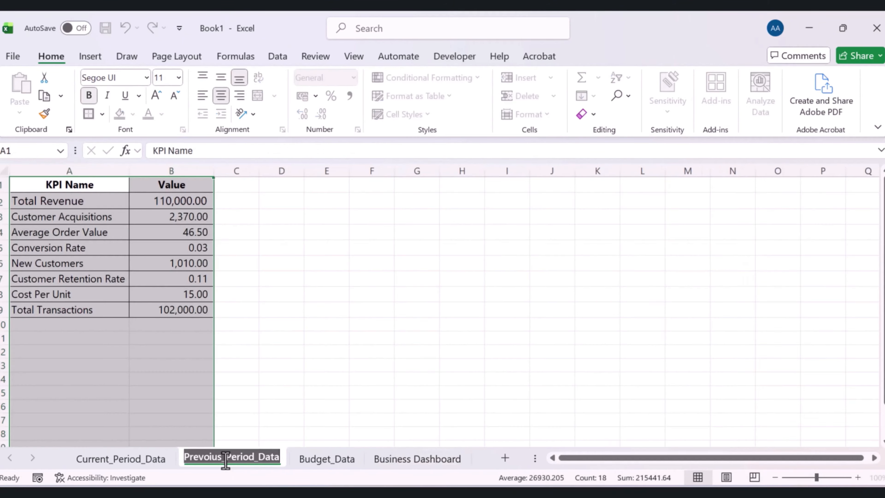
left_click(209, 459)
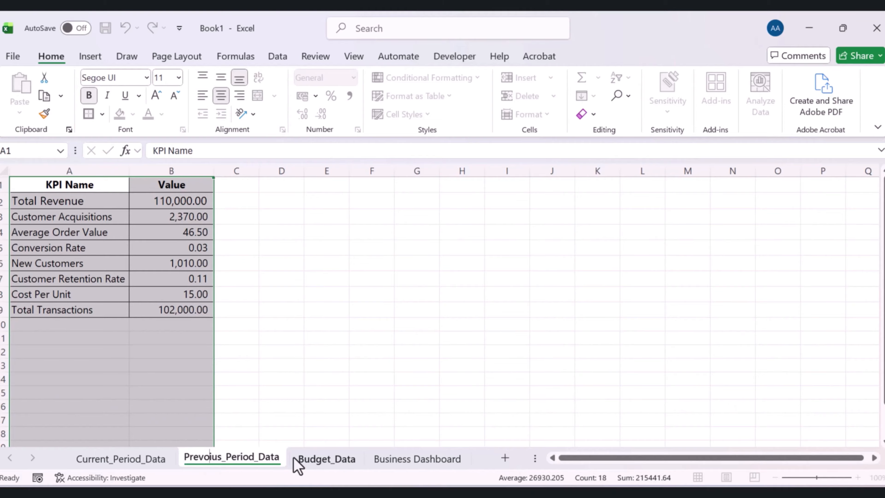
Rename the Prevoius_Period_Data sheet as Previous_Period_Data
key("BackSpace")
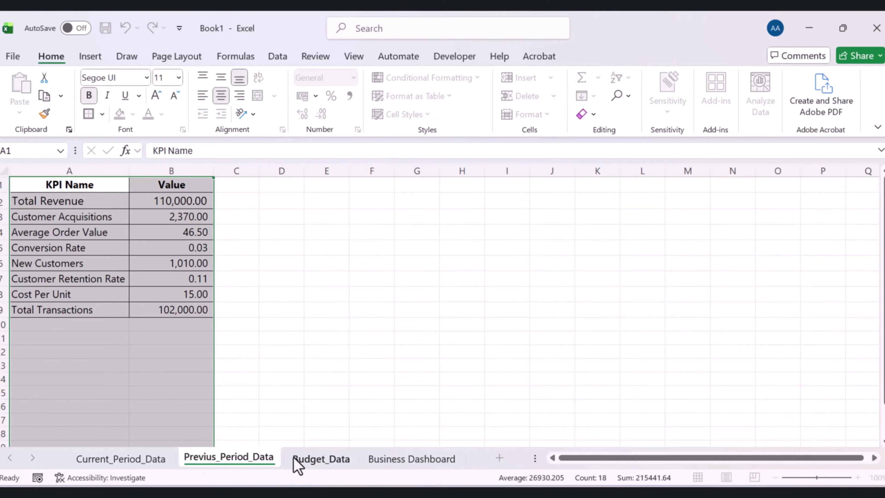
type("O")
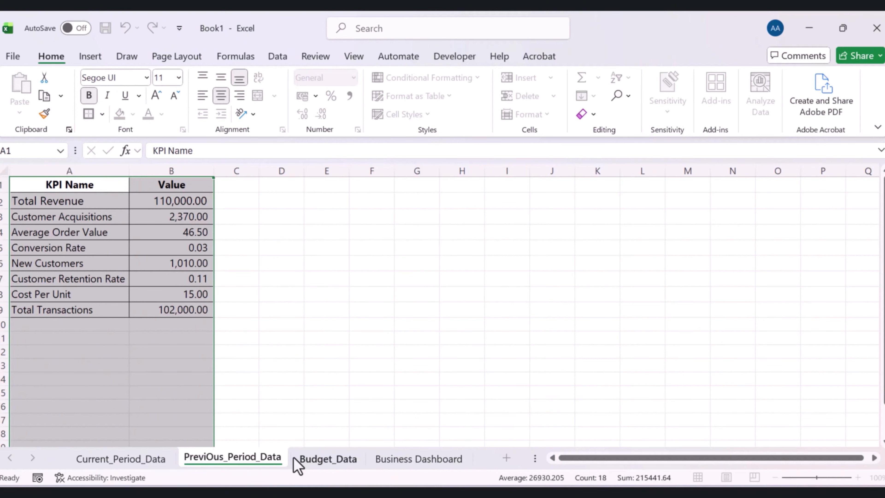
key("BackSpace")
type("o")
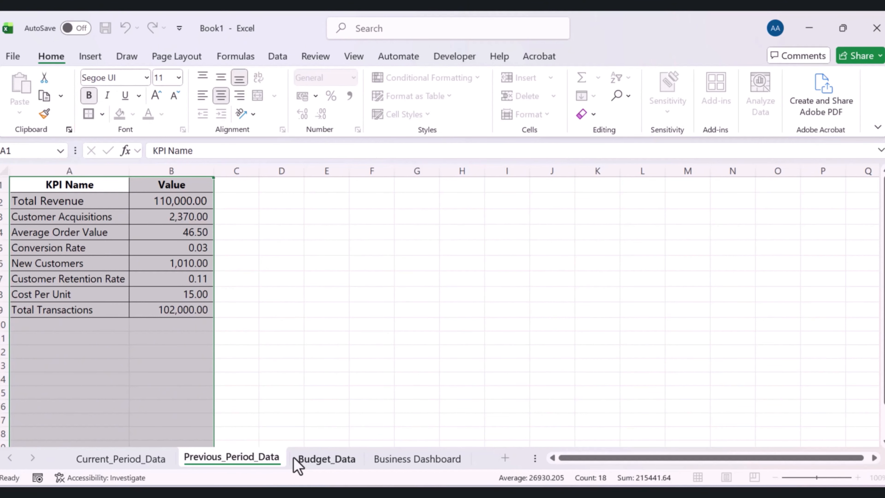
key("Return")
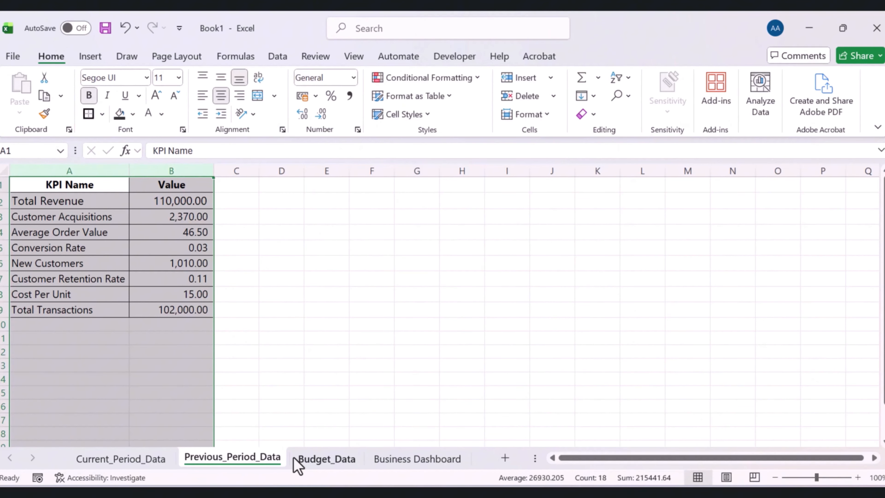
Change H10's formula to =(Current_Period_Data!B3-Previous_Period_Data!B3)/Previous_Period_Data!B3 for the Customer Acquisitions percentage change
left_click(418, 459)
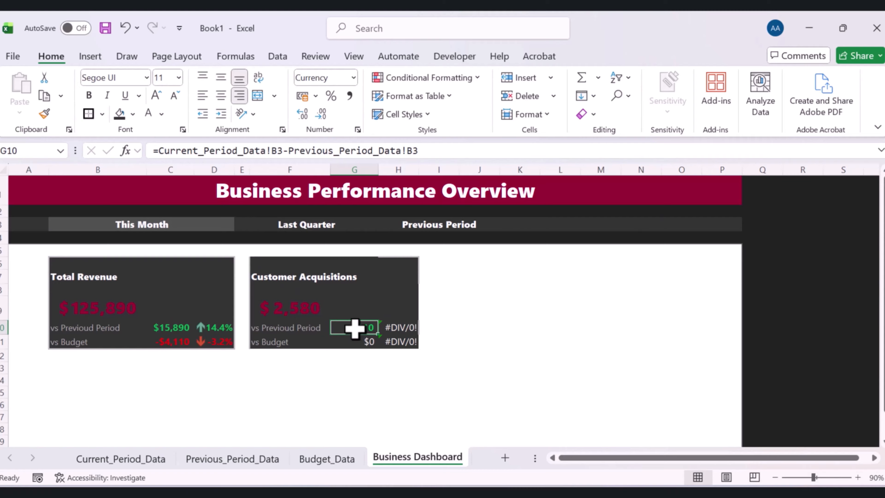
left_click(402, 326)
left_click(222, 327)
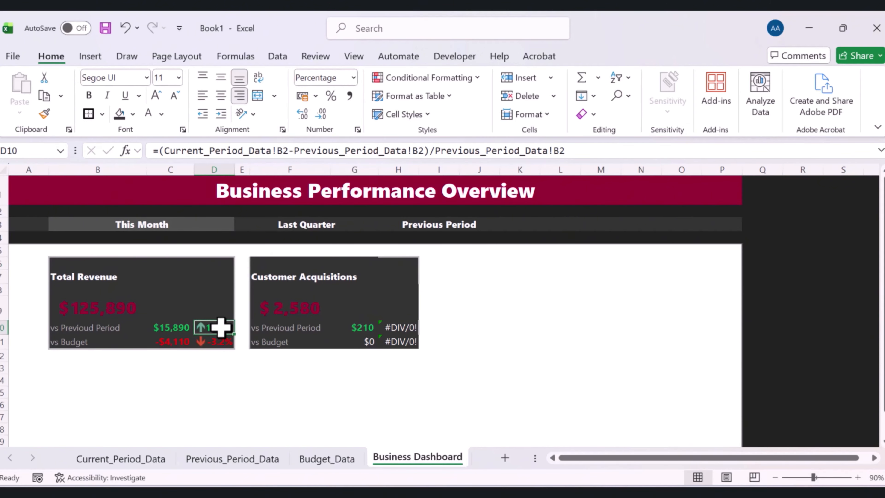
left_click(120, 458)
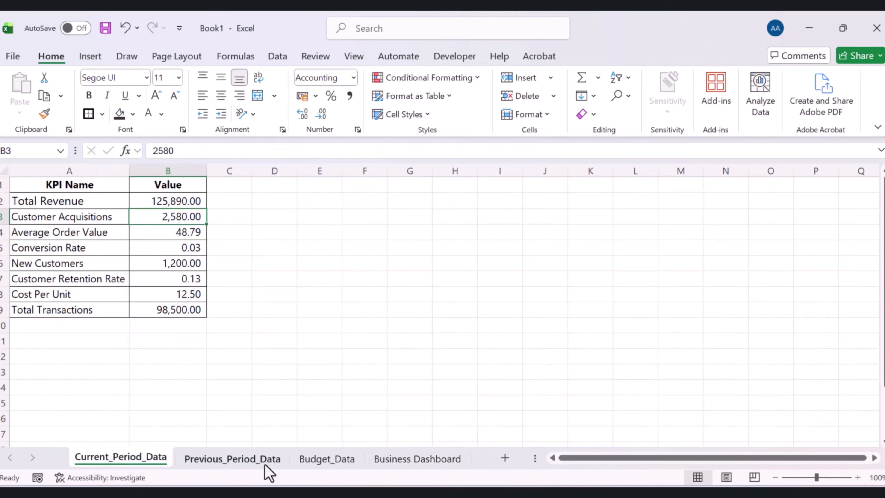
left_click(400, 460)
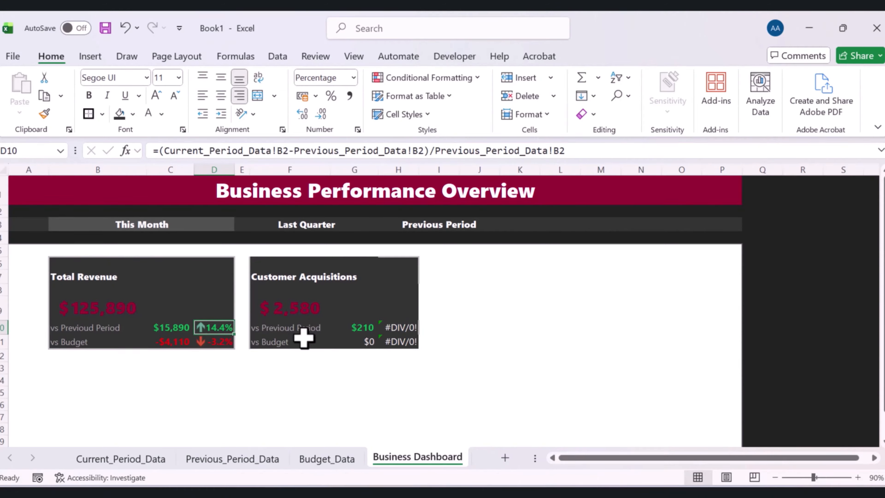
left_click(408, 327)
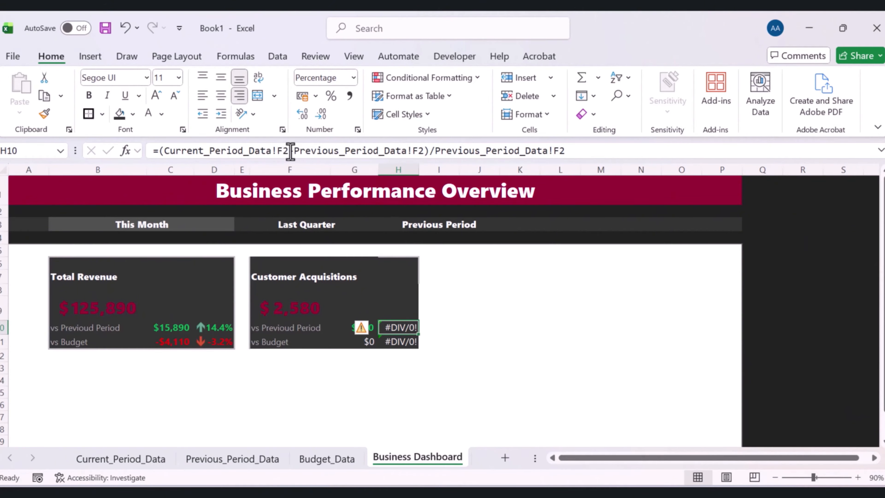
left_click(299, 150)
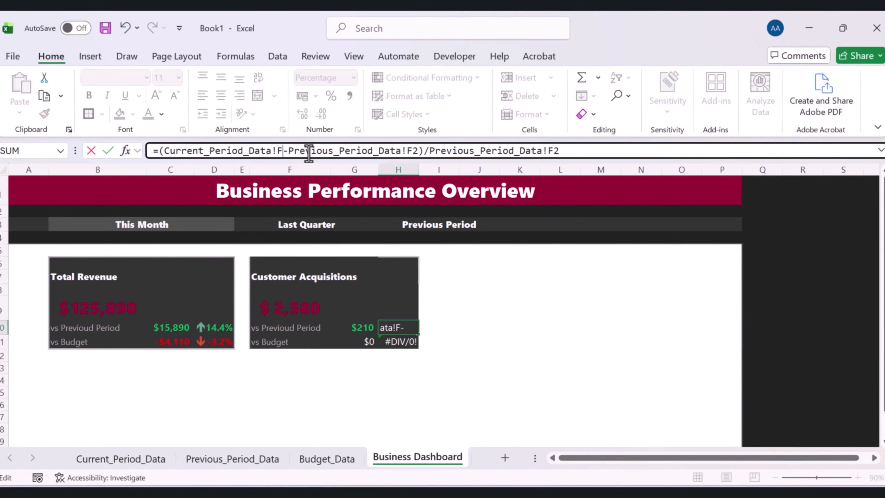
key("BackSpace")
key("BackSpace")
type("B3")
left_click(424, 150)
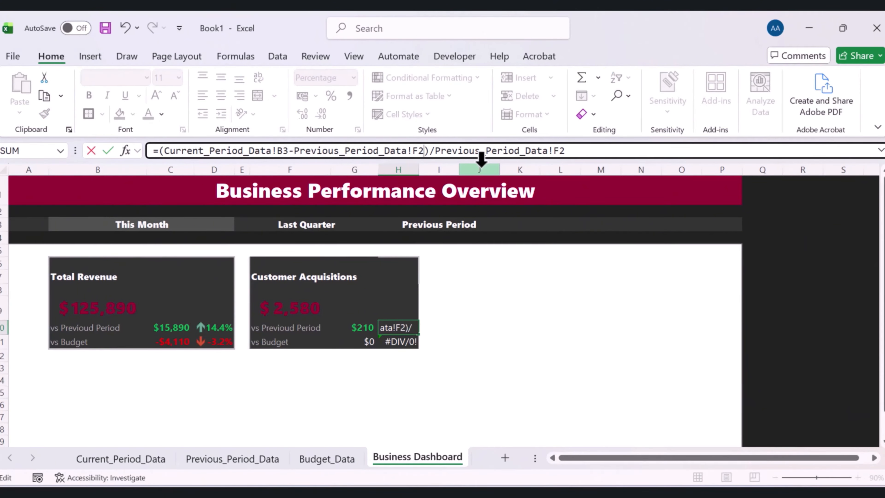
key("BackSpace")
key("BackSpace")
type("B3")
left_click(610, 151)
key("BackSpace")
key("BackSpace")
type("B")
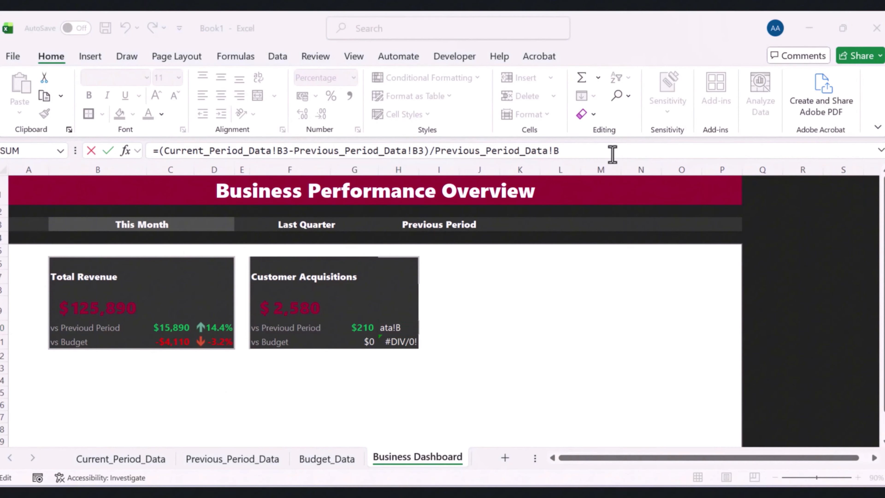
type("3")
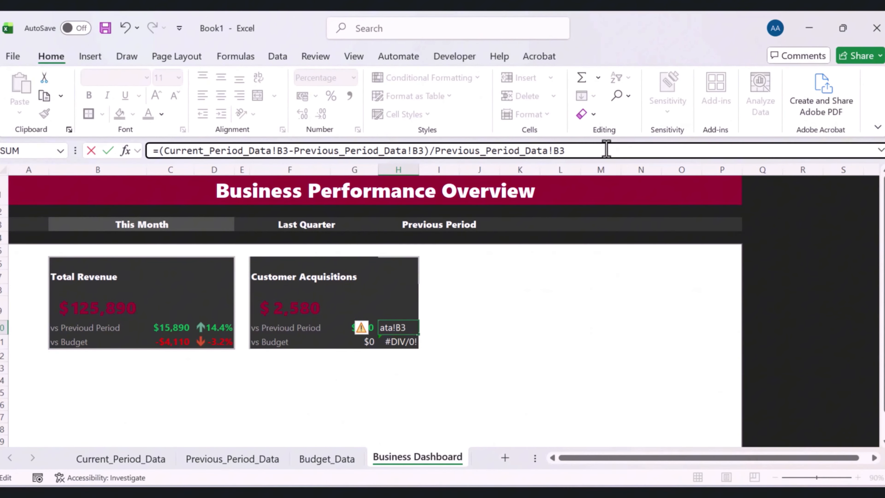
key("Return")
Change G11's formula to =Current_Period_Data!B3-Budget_Data!B3 for the Customer Acquisitions difference versus budget
left_click(370, 337)
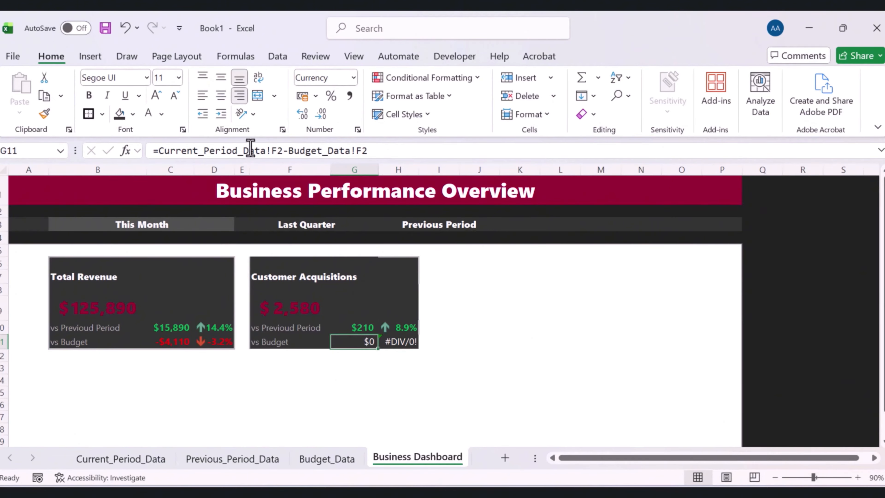
left_click(172, 342)
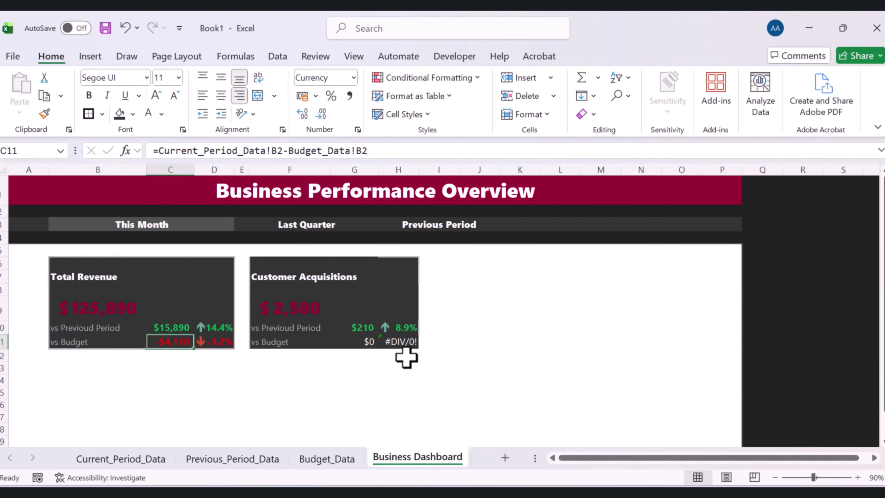
left_click(165, 464)
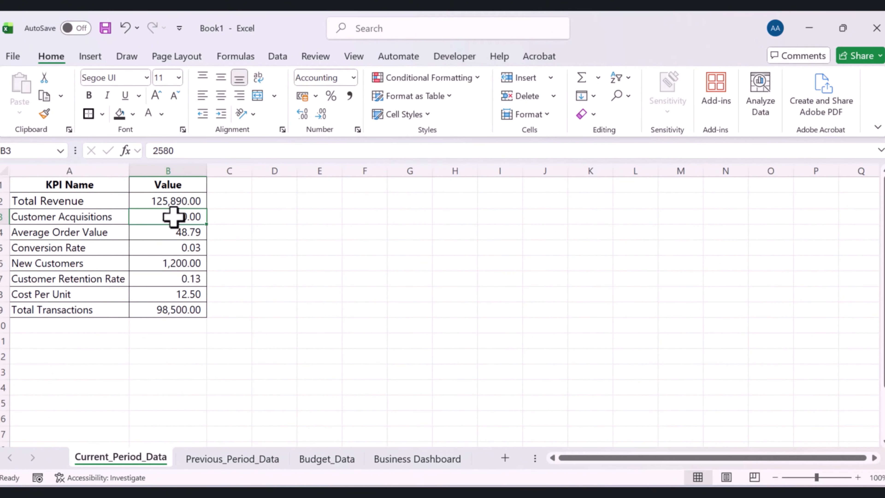
left_click(267, 464)
left_click(418, 458)
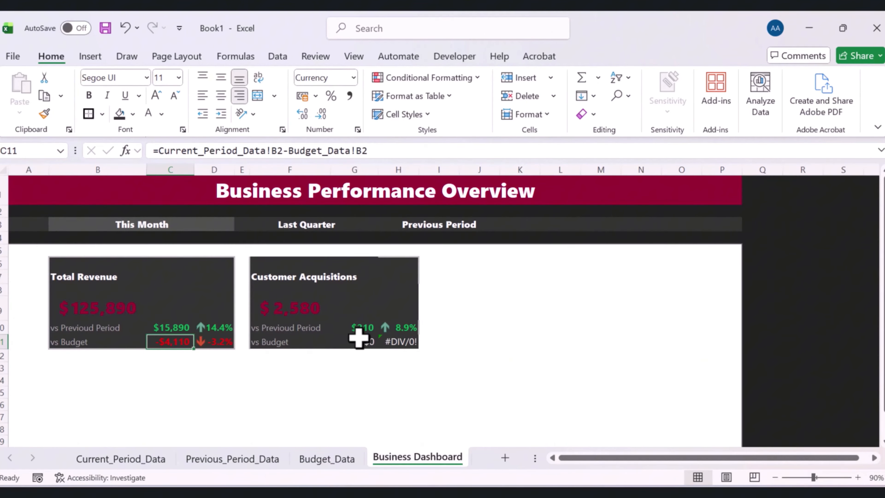
left_click(368, 343)
left_click(283, 151)
key("BackSpace")
type("B3")
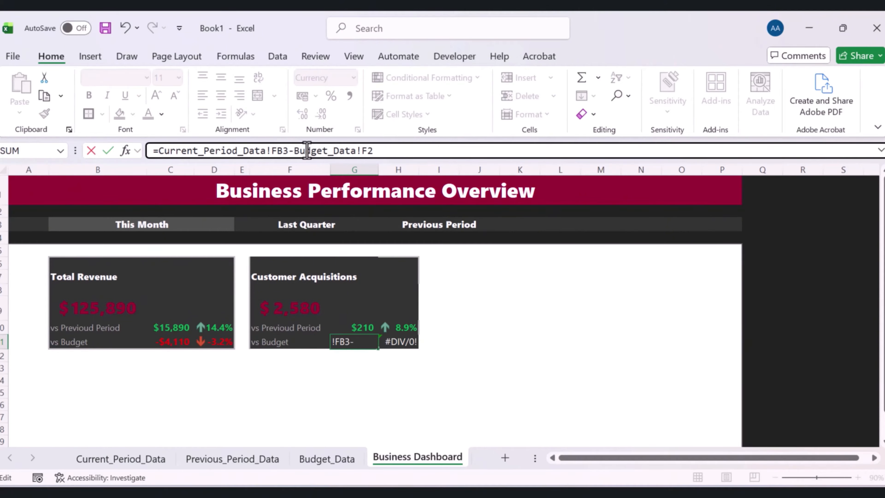
left_click(277, 151)
key("BackSpace")
key("End")
key("BackSpace")
key("BackSpace")
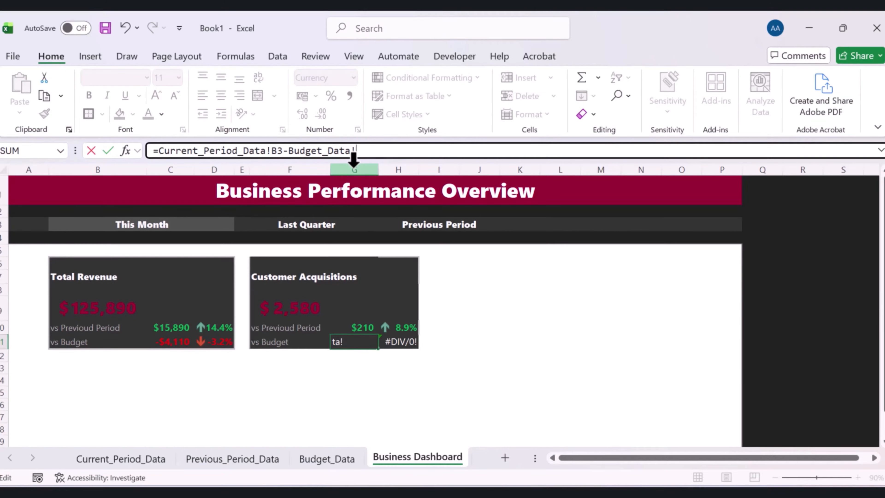
type("B3")
key("Return")
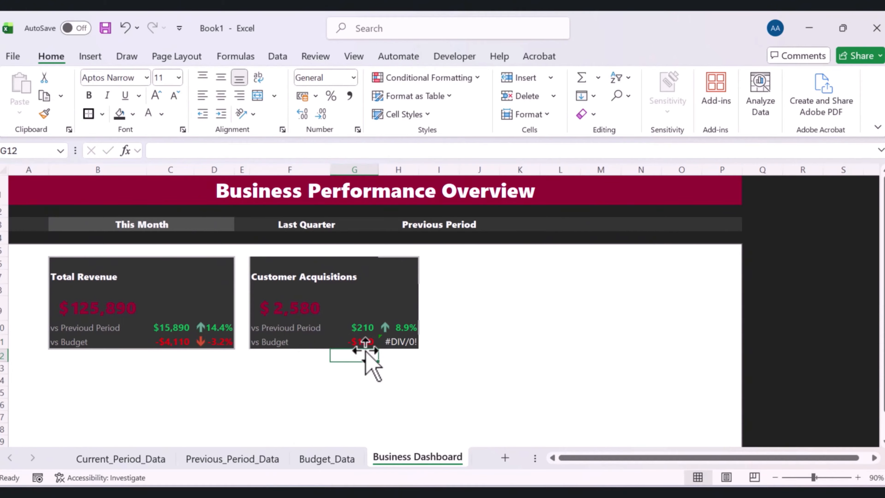
Change H11's formula to =(Current_Period_Data!B3-Budget_Data!B3)/Budget_Data!B3 for the budget percentage difference
left_click(361, 342)
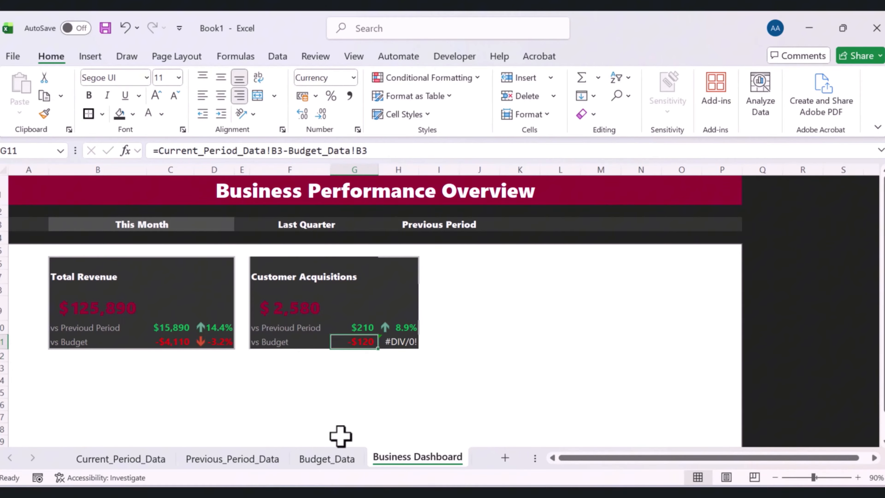
left_click(328, 460)
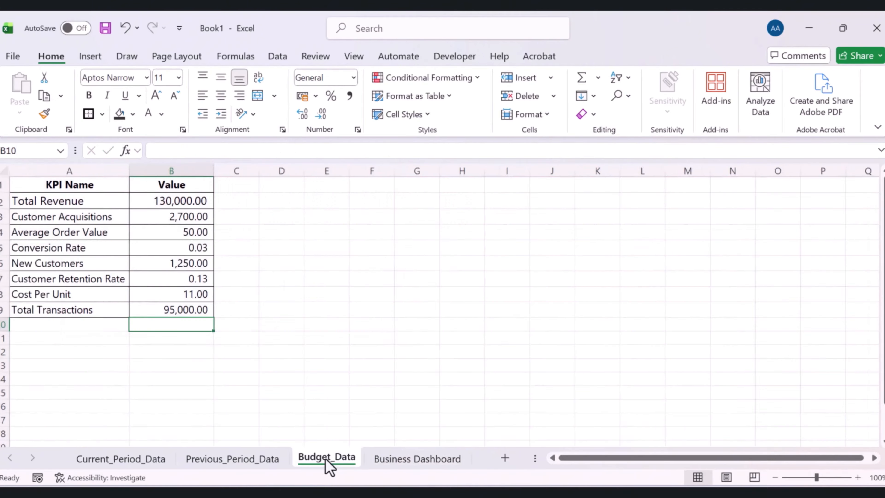
left_click(187, 218)
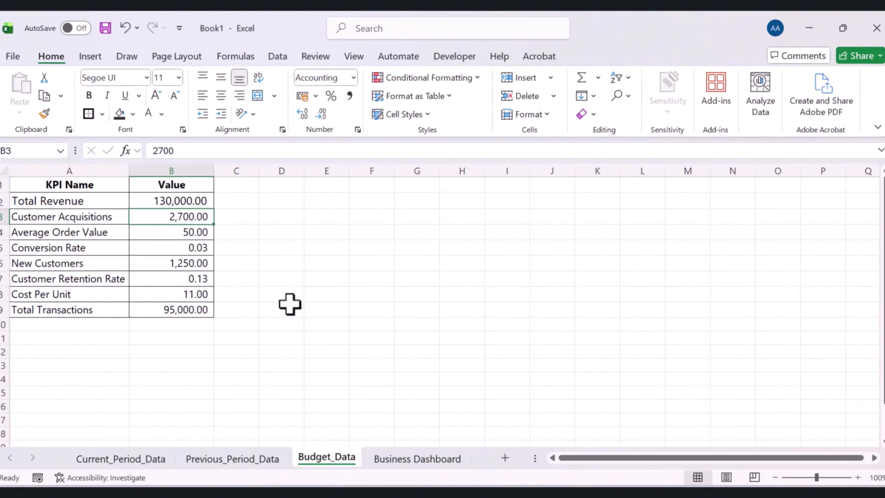
left_click(432, 464)
left_click(300, 312)
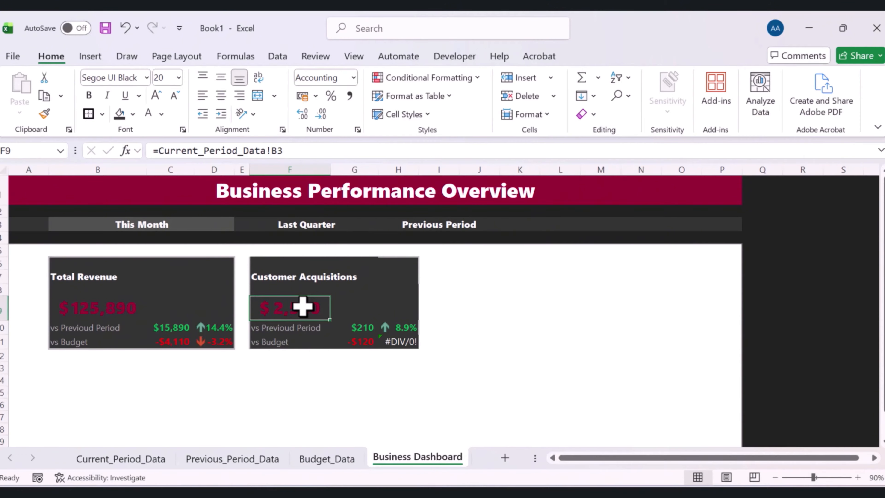
left_click(358, 345)
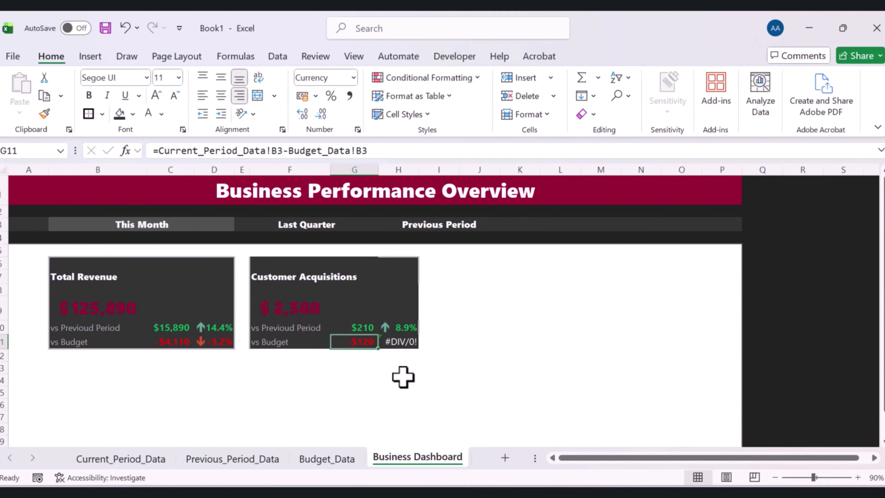
left_click(400, 342)
left_click(222, 343)
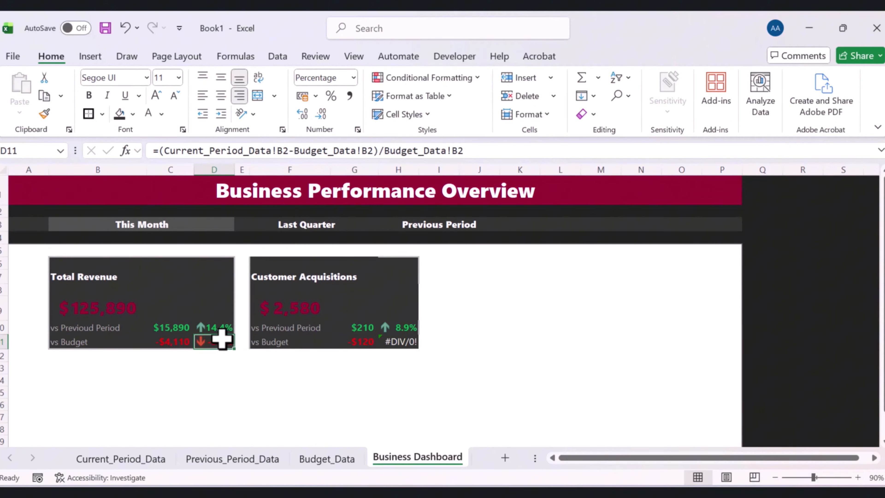
left_click(404, 342)
left_click(294, 151)
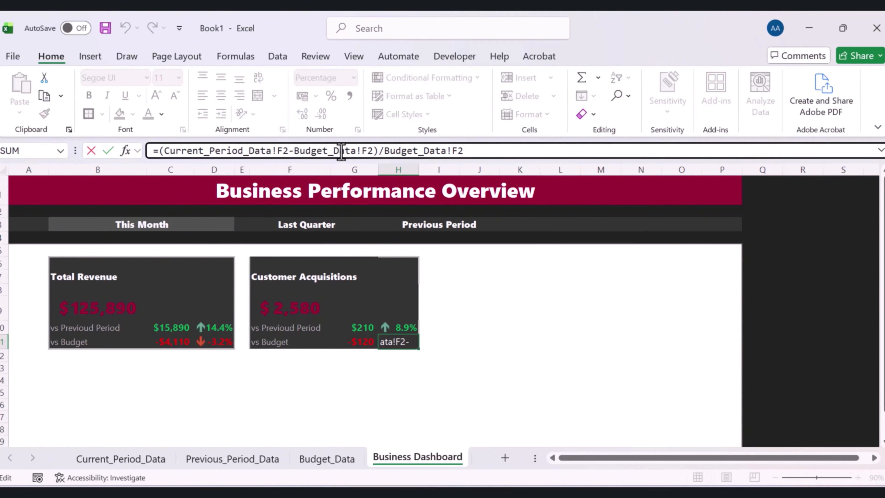
key("BackSpace")
key("BackSpace")
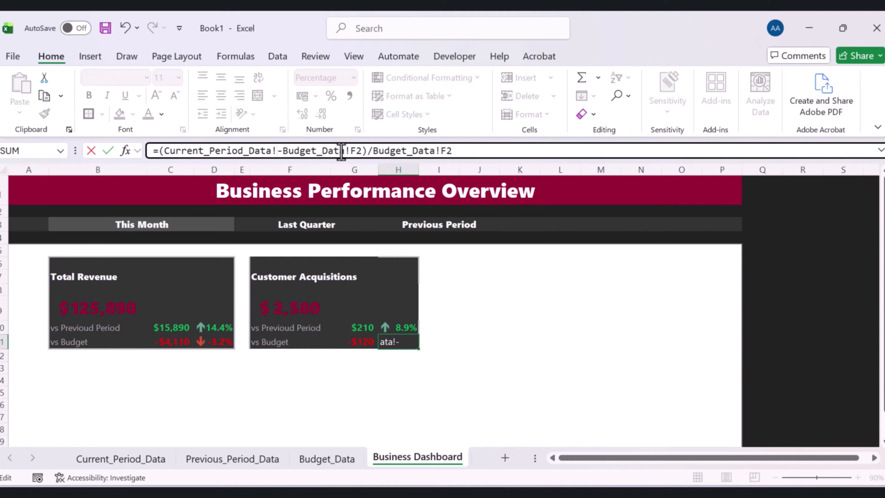
type("B3")
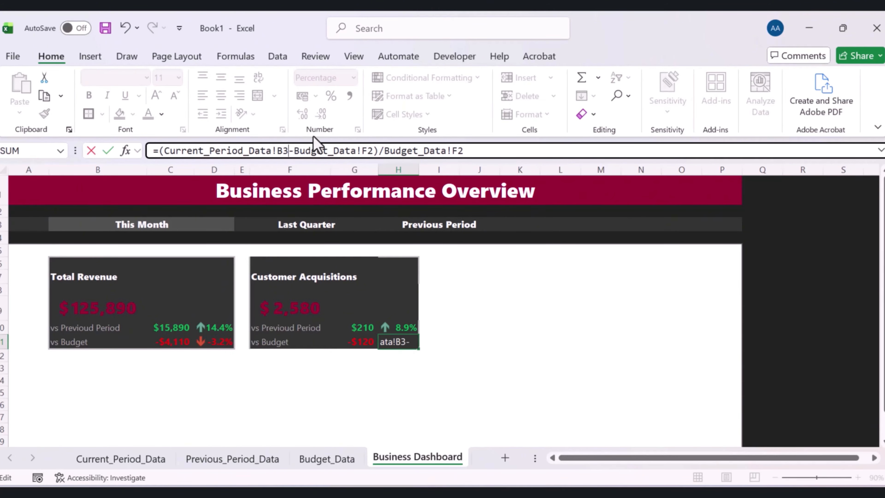
left_click(401, 151)
key("BackSpace")
key("BackSpace")
type("B3")
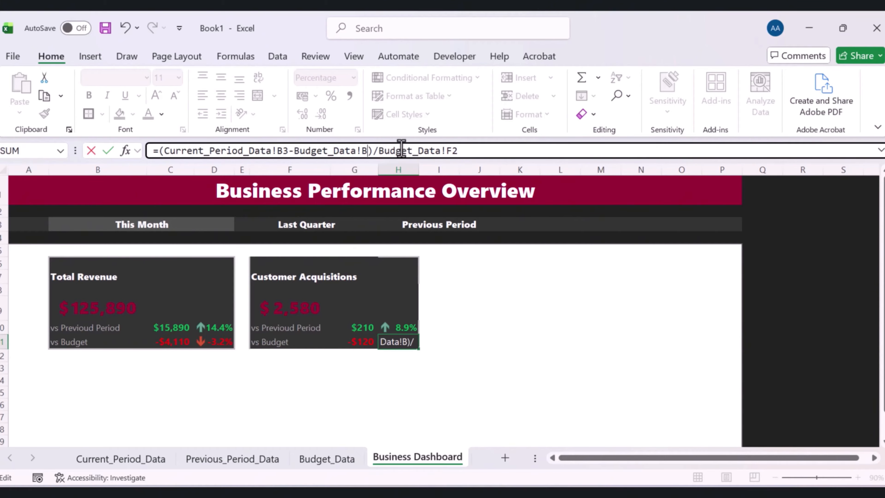
left_click(468, 151)
key("BackSpace")
key("BackSpace")
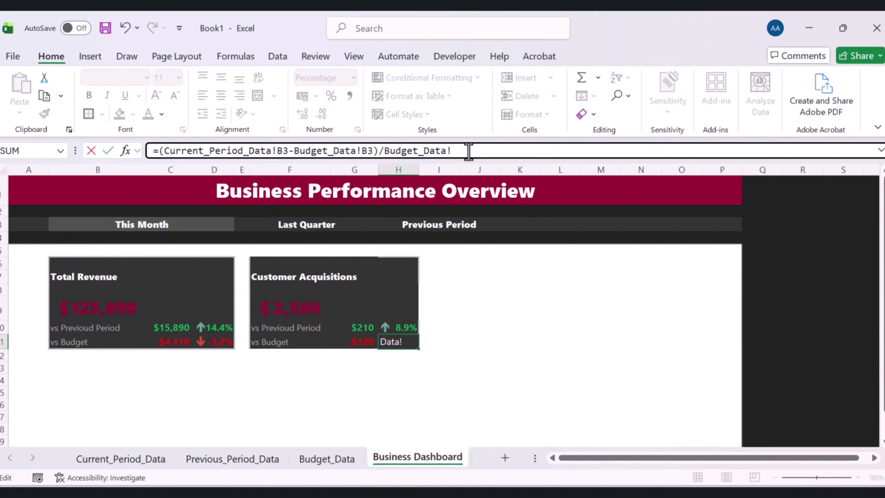
key("Return")
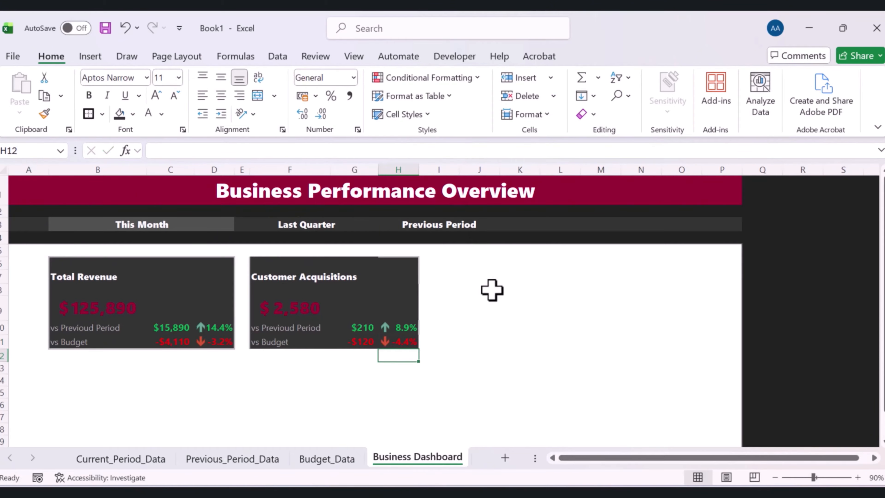
Copy the Total Revenue card range B6:D11 and paste it at J6 as a third KPI card
left_click(486, 310)
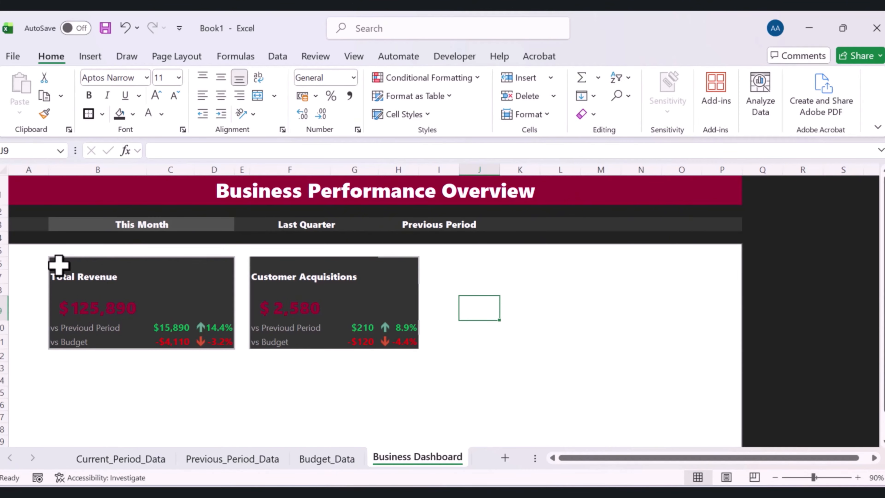
left_click(66, 267)
left_click_drag(76, 280, 209, 340)
key("ctrl+c")
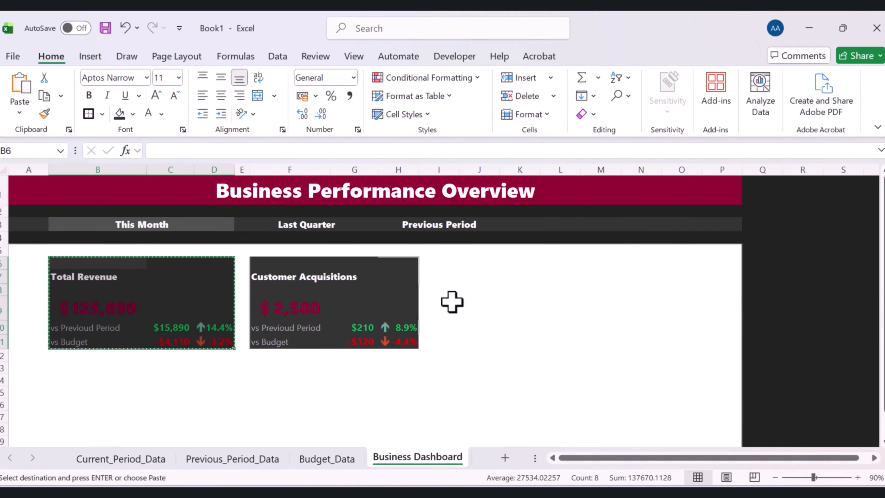
left_click(477, 264)
key("Return")
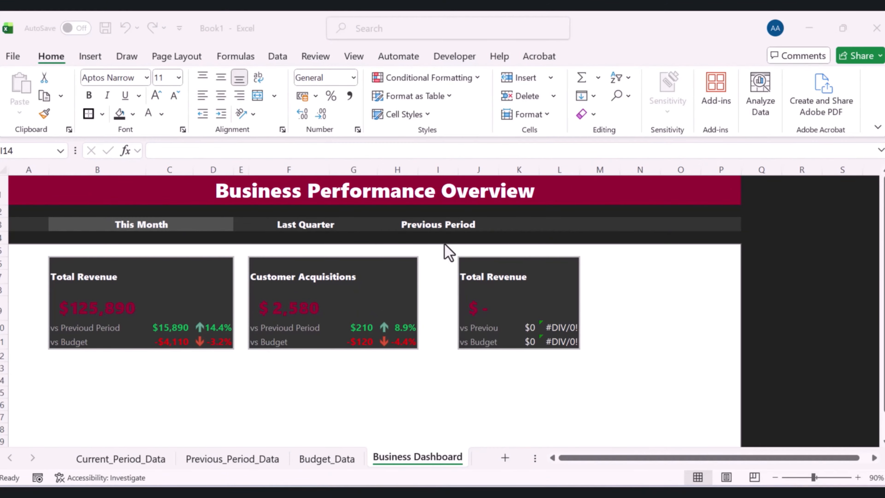
Narrow the spacer column I between the second and third KPI cards to a width of 2.64
left_click_drag(458, 170, 434, 181)
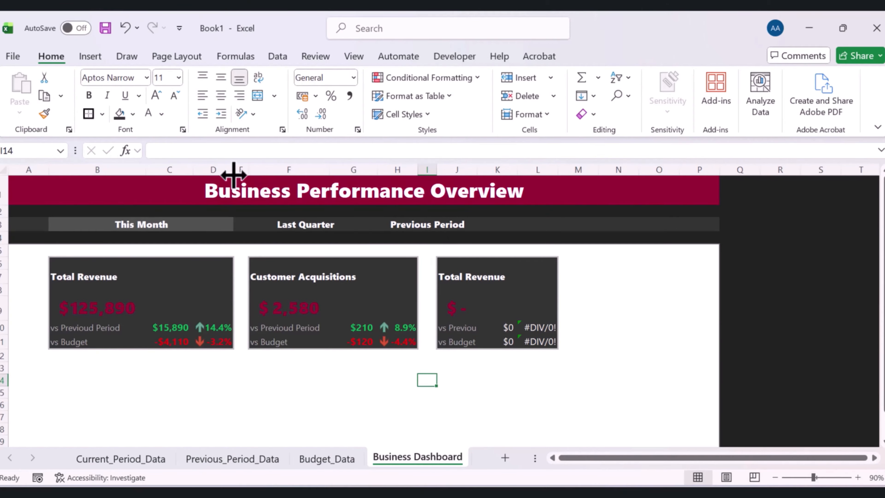
left_click(241, 170)
left_click_drag(247, 171, 245, 170)
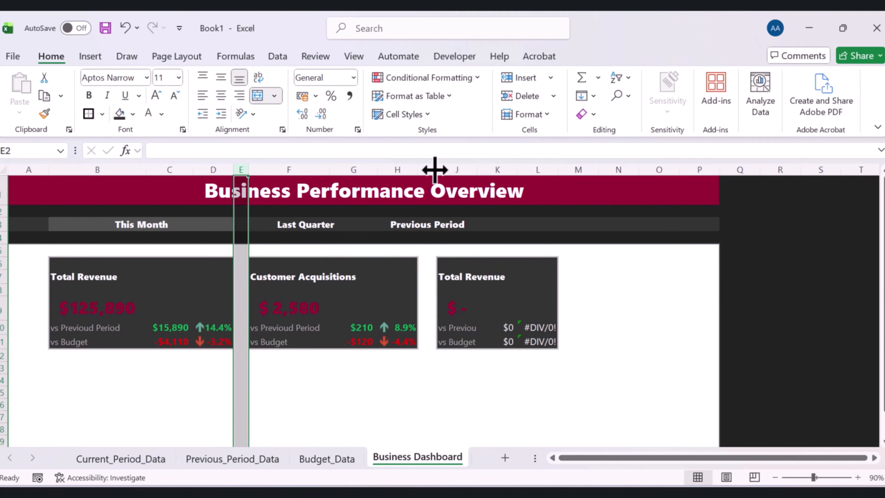
left_click_drag(435, 170, 432, 170)
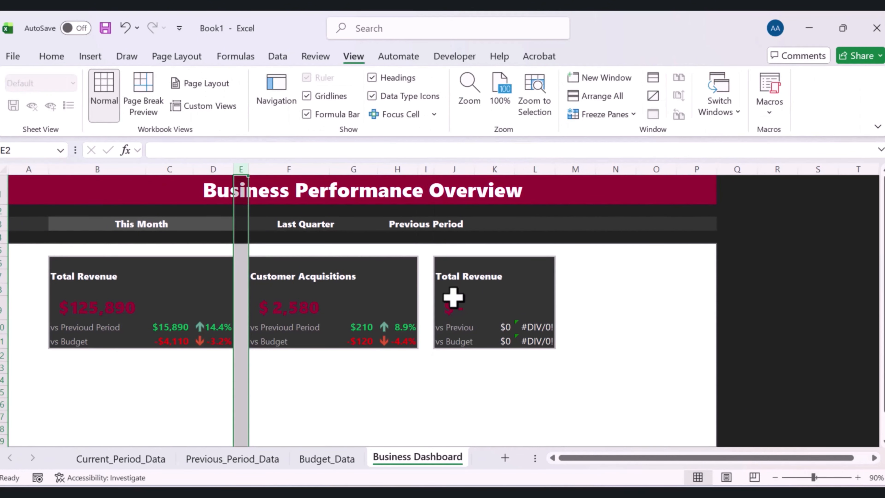
left_click(424, 290)
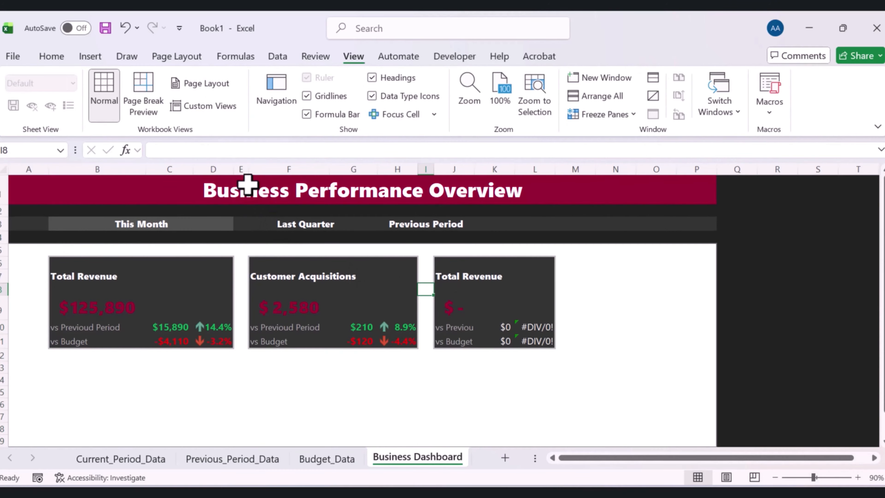
left_click_drag(248, 170, 248, 170)
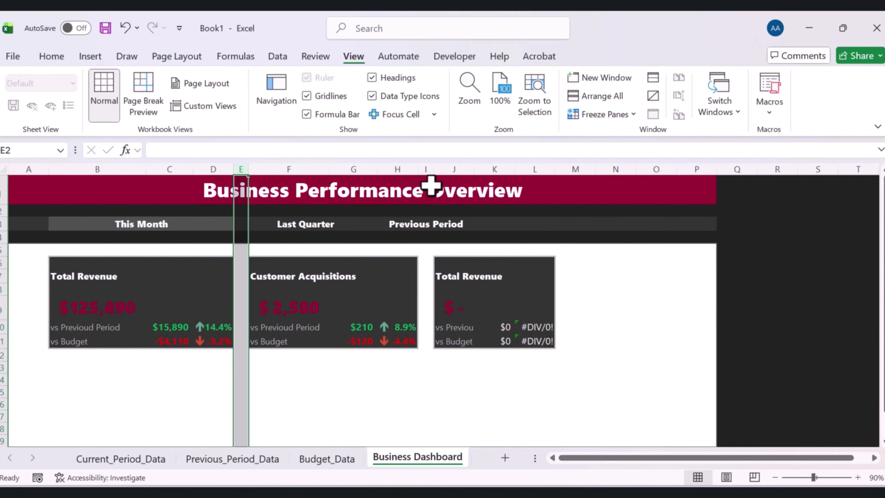
left_click(430, 168)
right_click(429, 167)
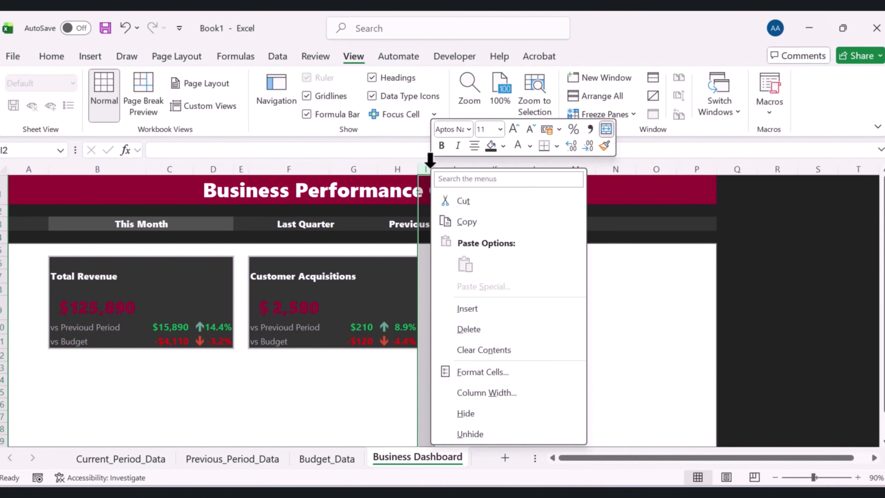
left_click(472, 393)
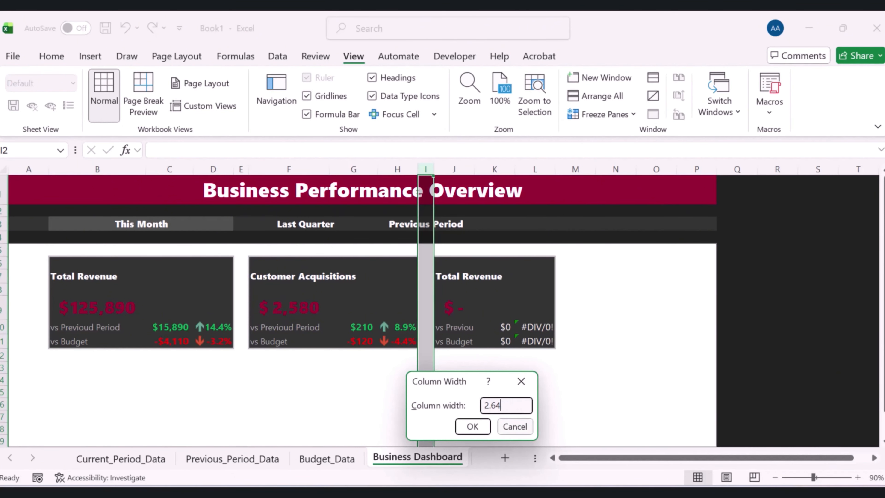
left_click(483, 433)
left_click(492, 404)
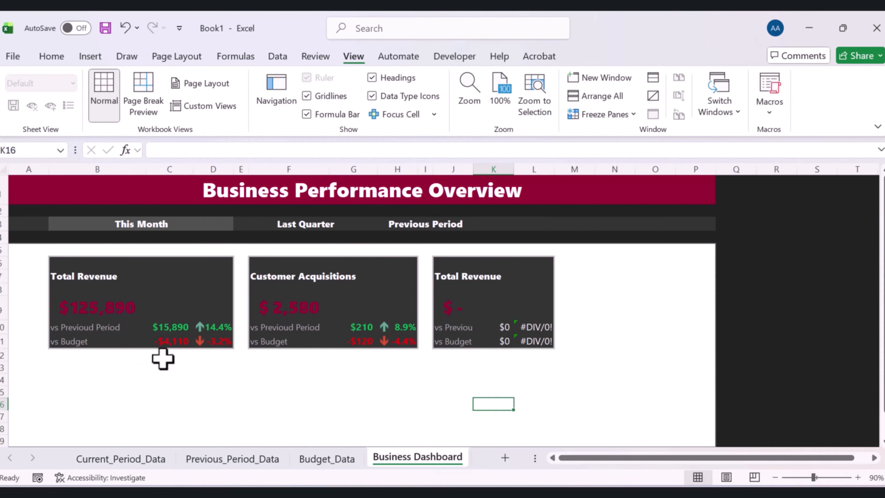
Correct the Total Revenue card's label in B10 to read vs Previous Period
left_click(158, 341)
left_click(63, 330)
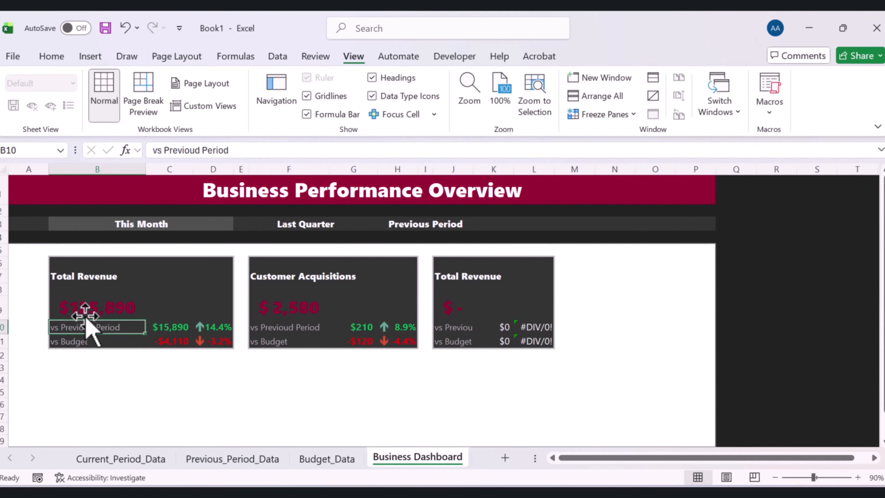
left_click(200, 149)
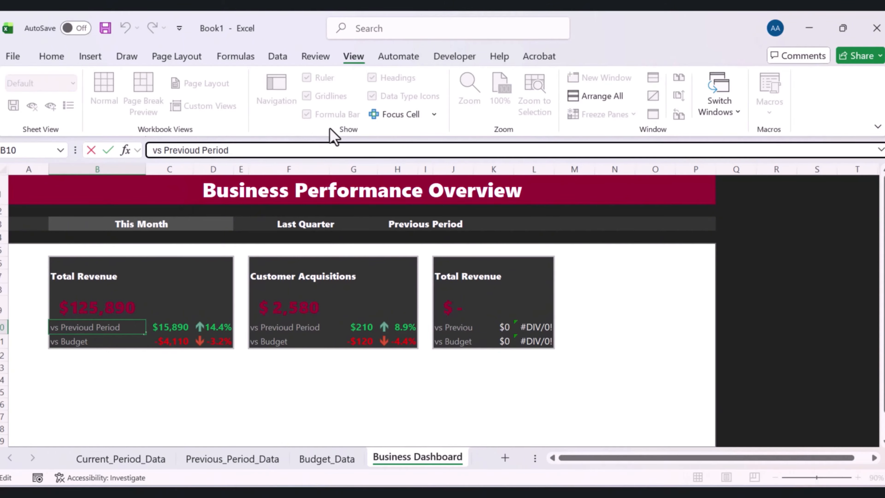
key("Return")
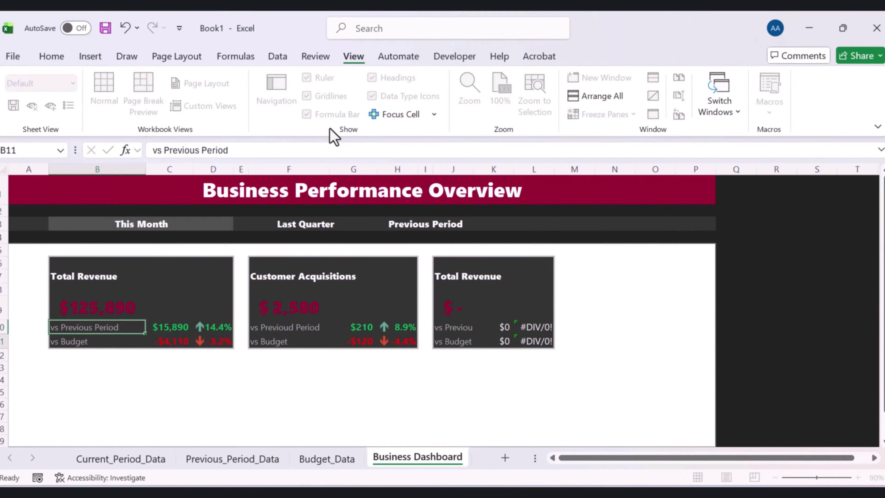
Correct the Customer Acquisitions card's label in F10 to read vs Previous Period
left_click(272, 325)
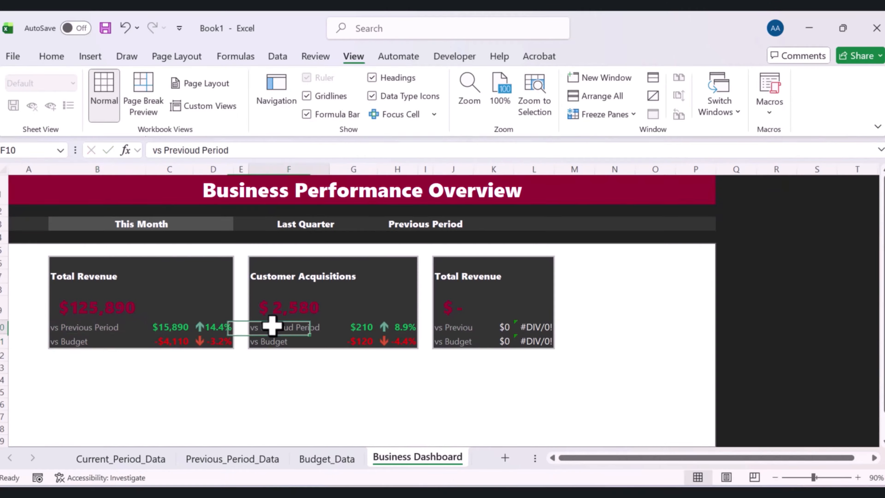
left_click(204, 150)
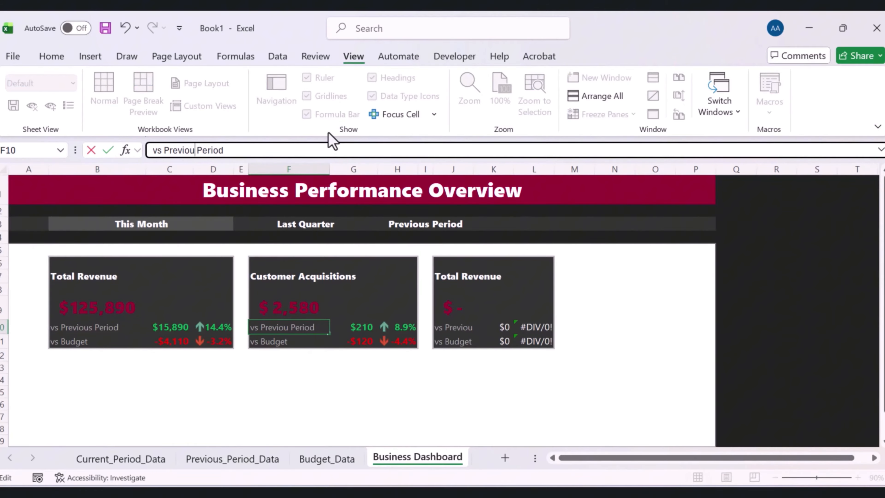
type("s")
key("Return")
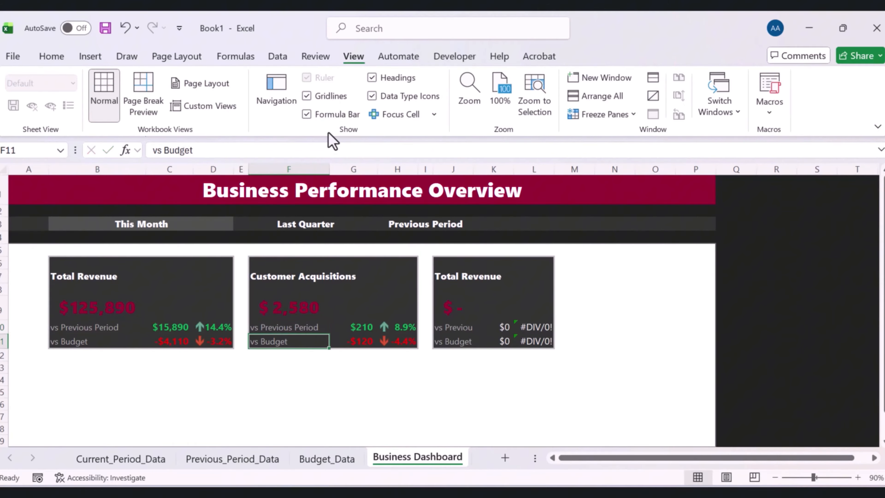
Widen column F so the Customer Acquisitions card becomes wider
left_click(455, 328)
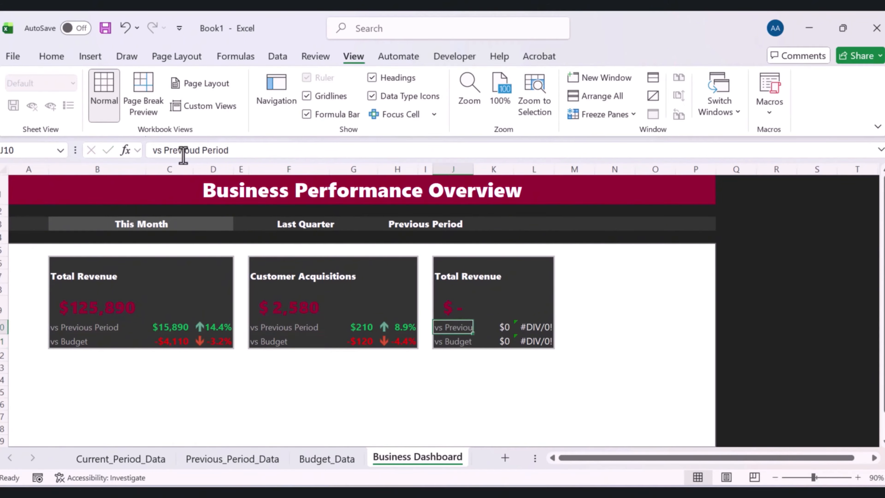
left_click(198, 150)
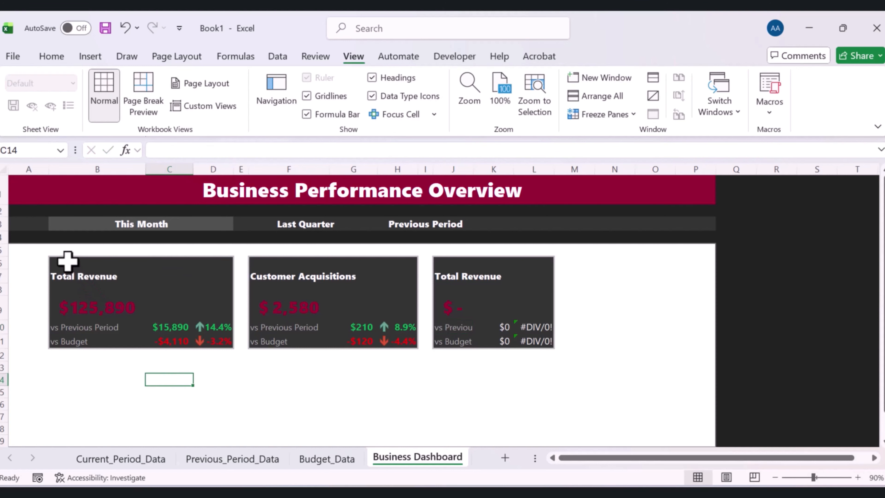
left_click_drag(68, 261, 213, 334)
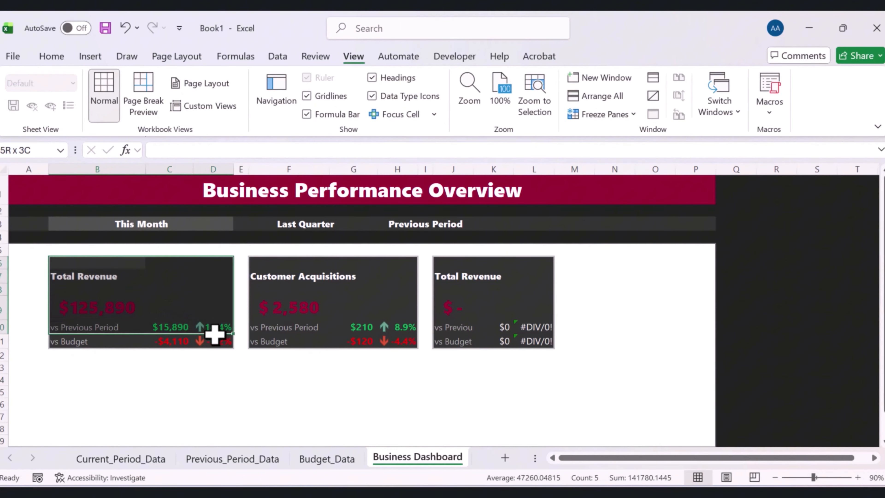
left_click(259, 319)
left_click(342, 382)
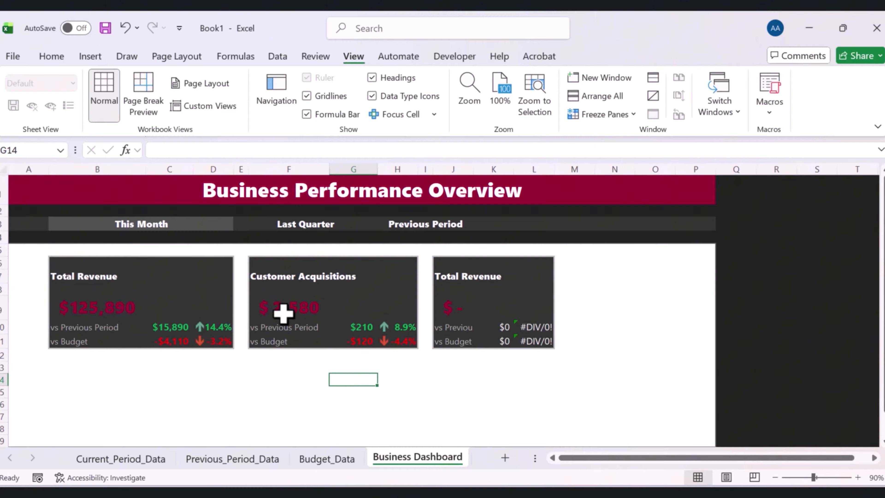
left_click(61, 261)
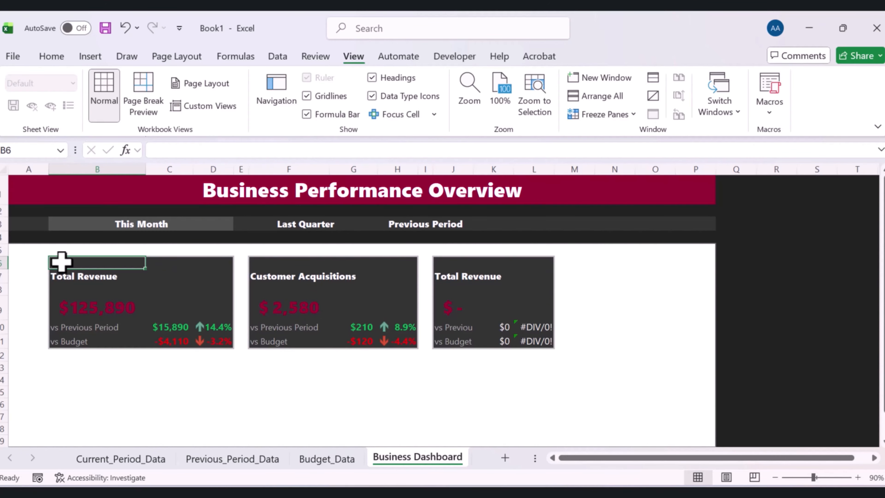
left_click_drag(145, 170, 144, 170)
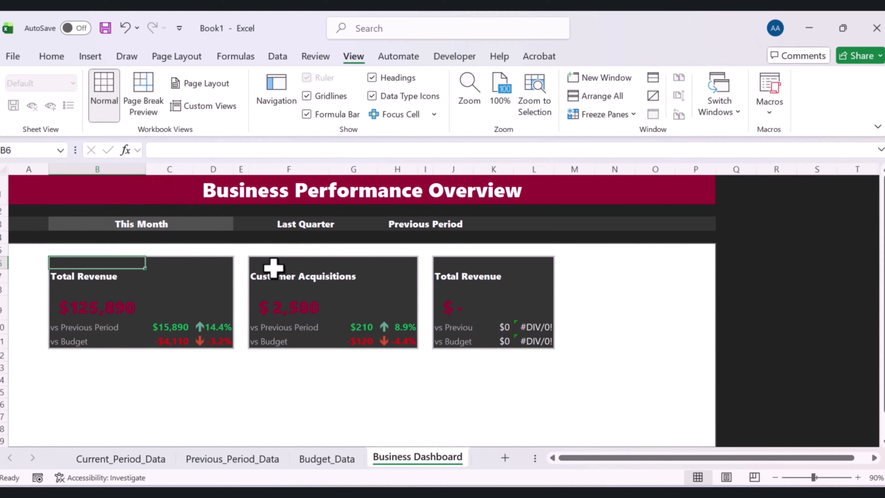
left_click(273, 275)
left_click_drag(332, 170, 347, 170)
left_click(392, 390)
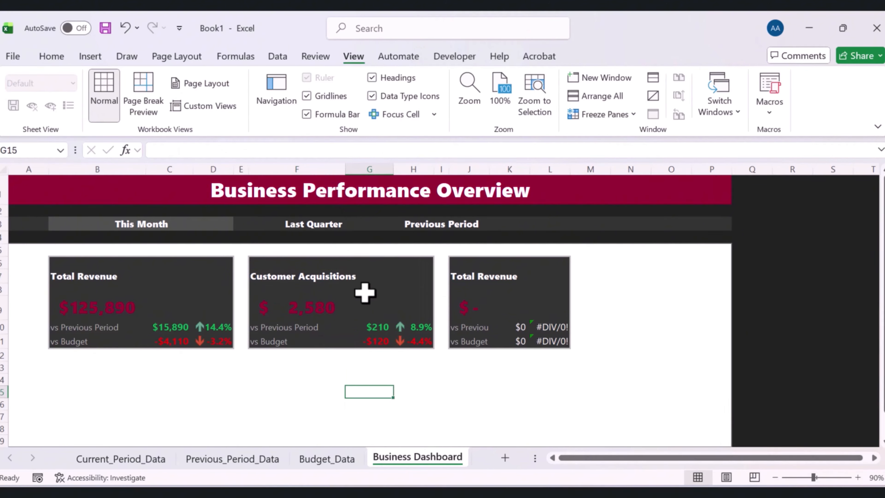
Compare the widths of the card columns C, D, G and H on the dashboard
left_click(175, 169)
left_click_drag(193, 168, 192, 168)
left_click(396, 276)
left_click(369, 170)
left_click_drag(393, 169, 392, 168)
left_click(223, 170)
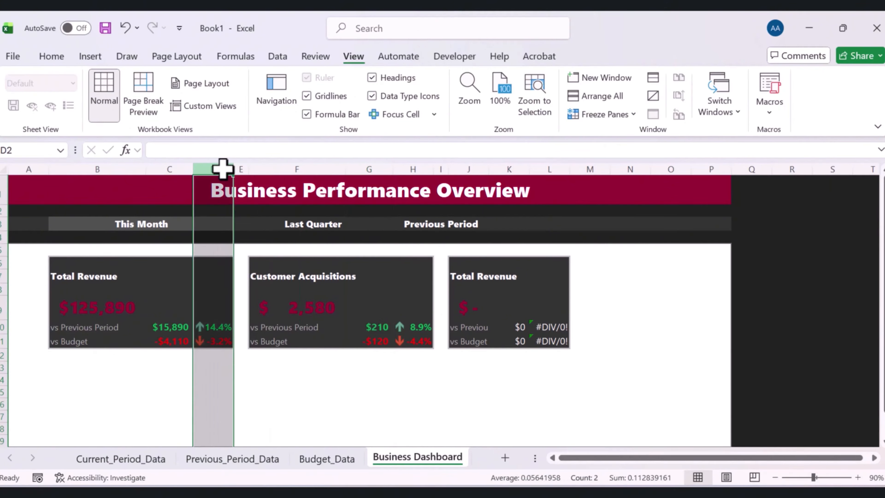
left_click_drag(233, 170, 232, 171)
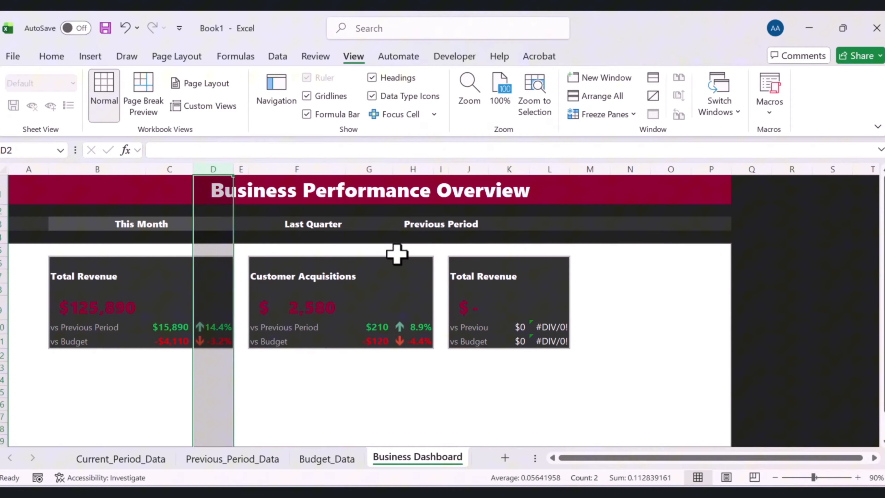
left_click(407, 259)
left_click(420, 169)
left_click_drag(432, 169, 432, 169)
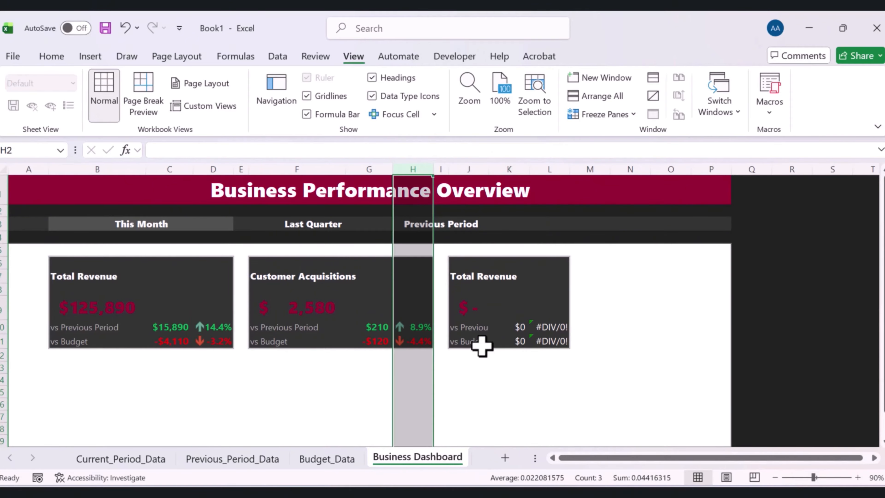
left_click(480, 379)
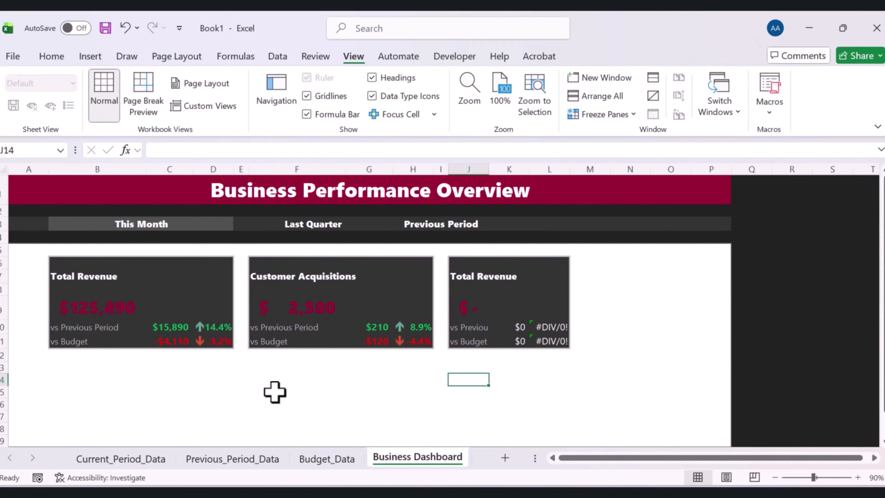
Rename the third card's title in J7 to Avergage Order Value
left_click(510, 289)
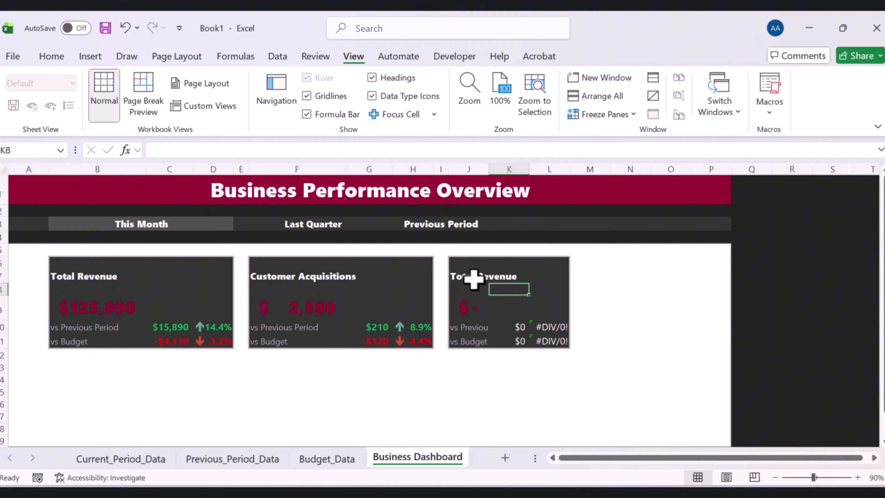
left_click(464, 278)
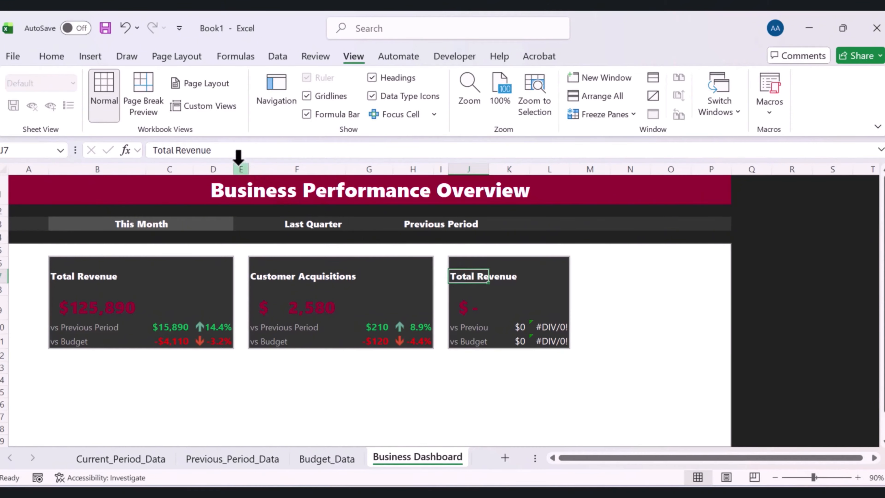
left_click_drag(236, 150, 150, 151)
type("Avergage Order Value")
key("Return")
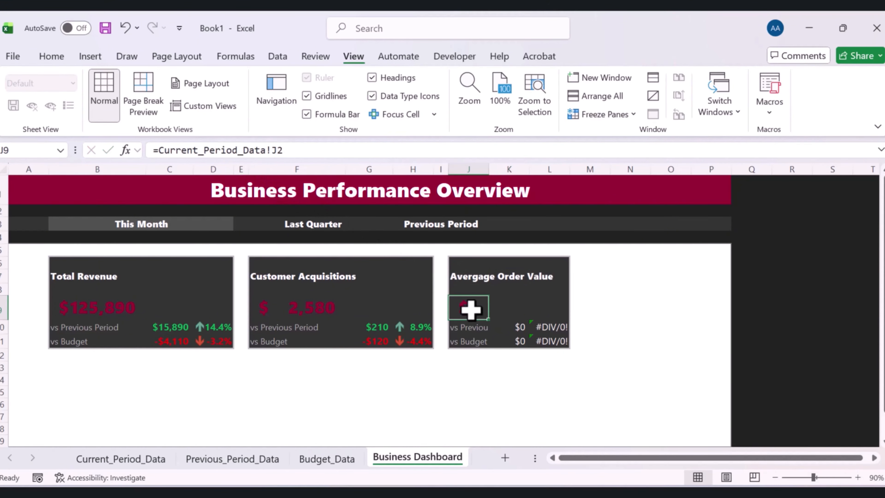
Point the third card's main value in J9 to the Average Order Value cell B4 on Current_Period_Data
left_click(507, 328)
left_click(474, 310)
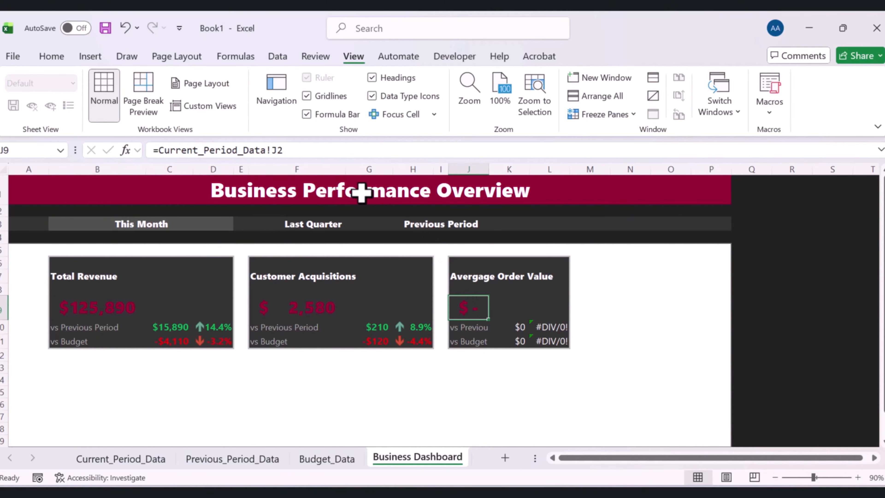
left_click(300, 151)
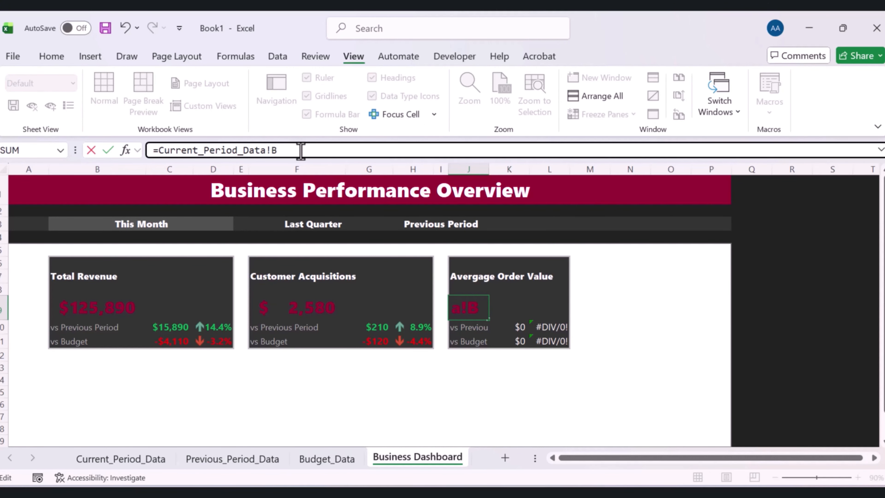
key("Return")
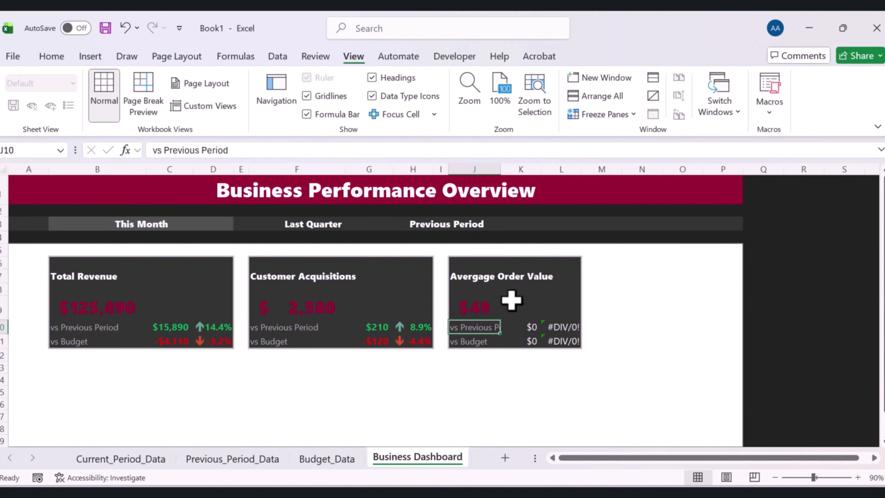
Check the Average Order Value row on the Current_Period_Data sheet, then return to Business Dashboard
left_click(484, 301)
left_click(143, 463)
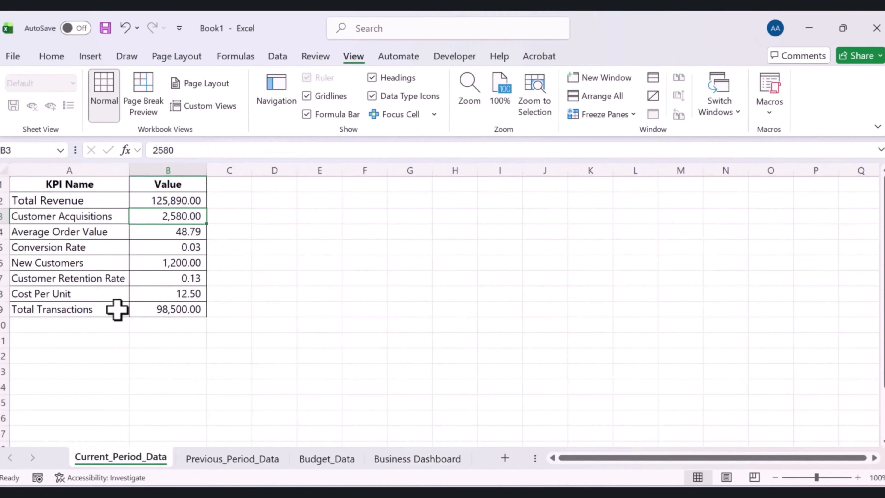
left_click(85, 229)
left_click(156, 234)
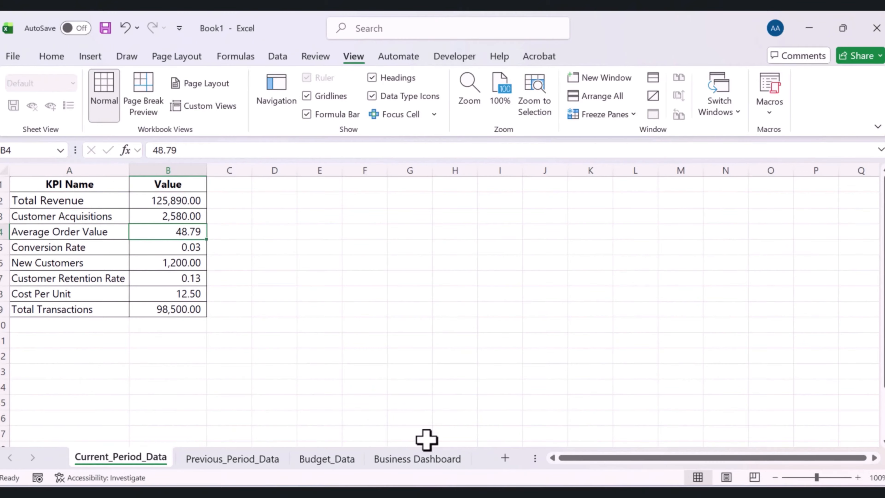
left_click(392, 459)
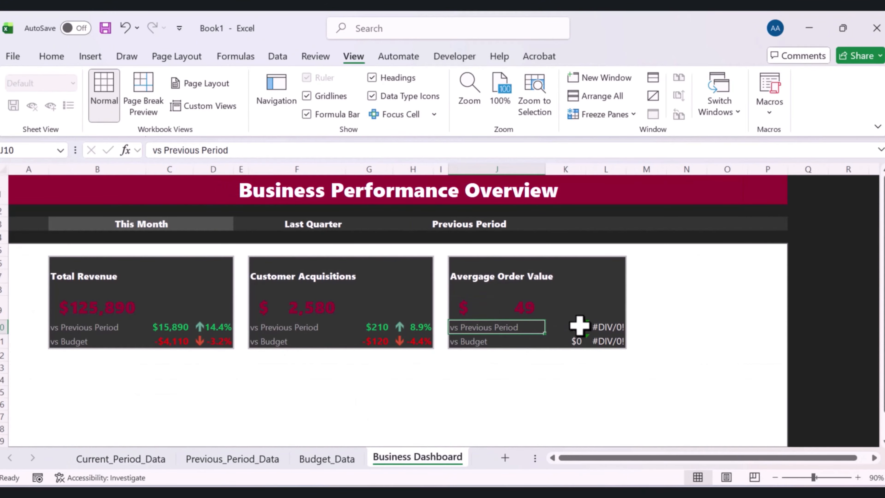
Update the third card's previous-period and budget comparison formulas in K10:L11 to use the Average Order Value data
left_click(578, 326)
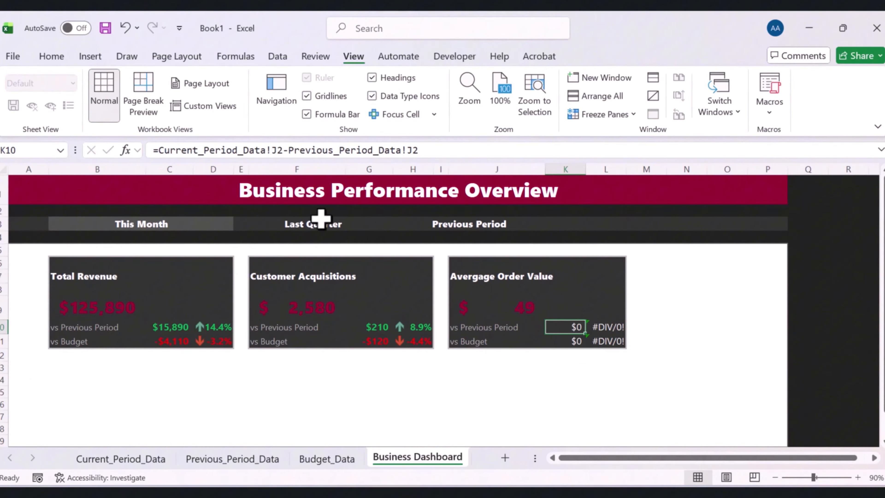
left_click(282, 146)
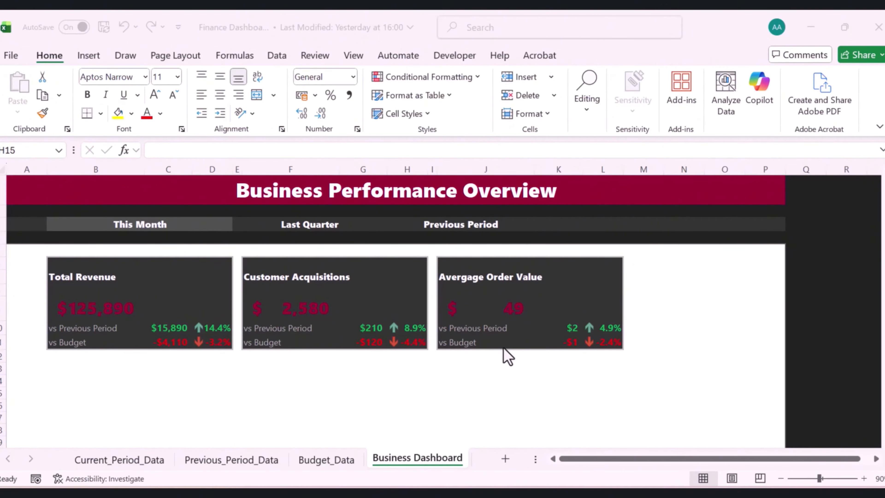
left_click(408, 394)
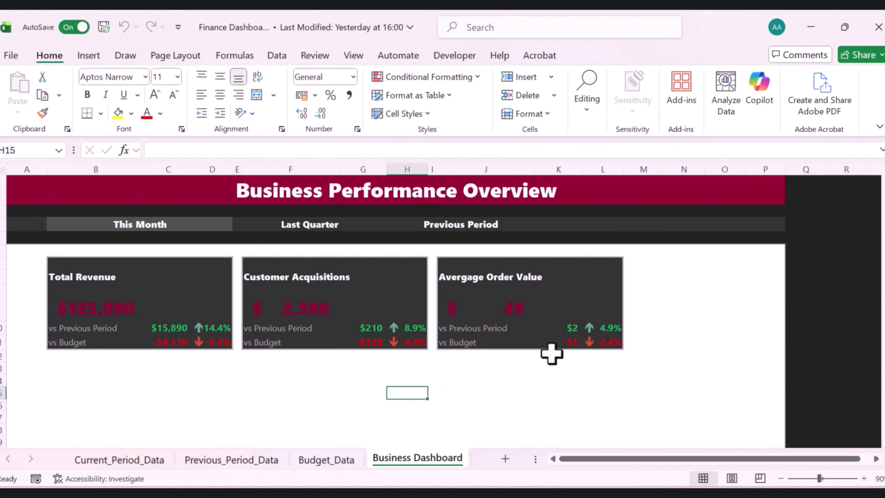
left_click(560, 326)
left_click(652, 276)
left_click(691, 263)
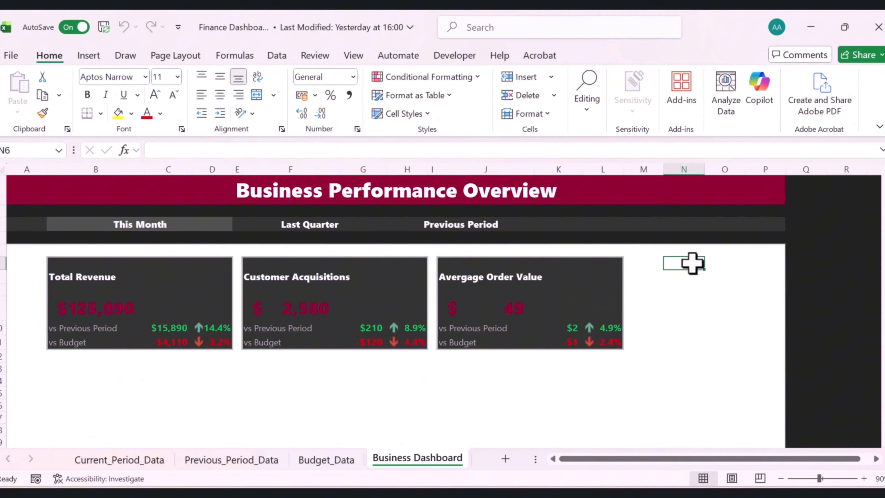
Insert new columns to the right of the third card and narrow column M as a spacer
left_click(682, 166)
right_click(683, 167)
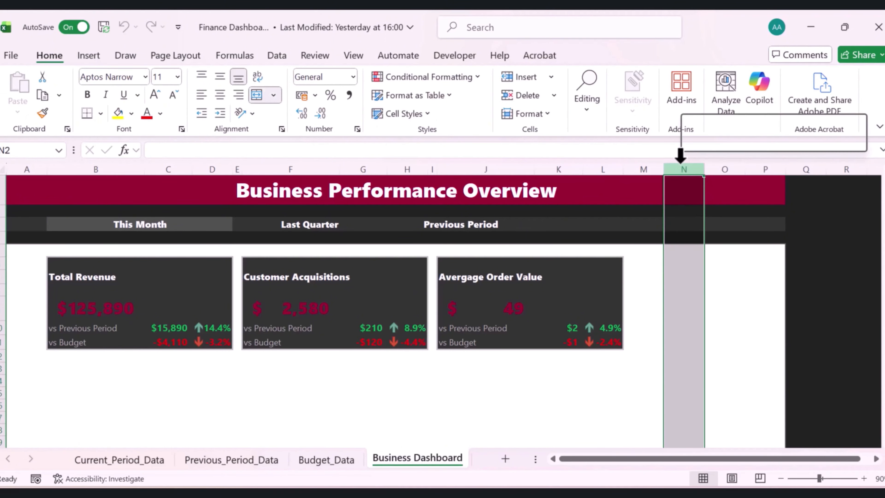
left_click(705, 303)
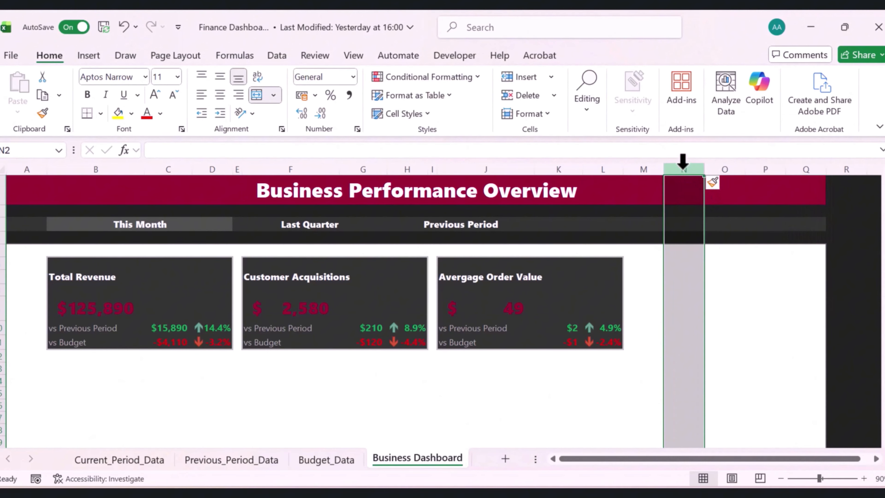
right_click(683, 170)
left_click(702, 314)
left_click(726, 265)
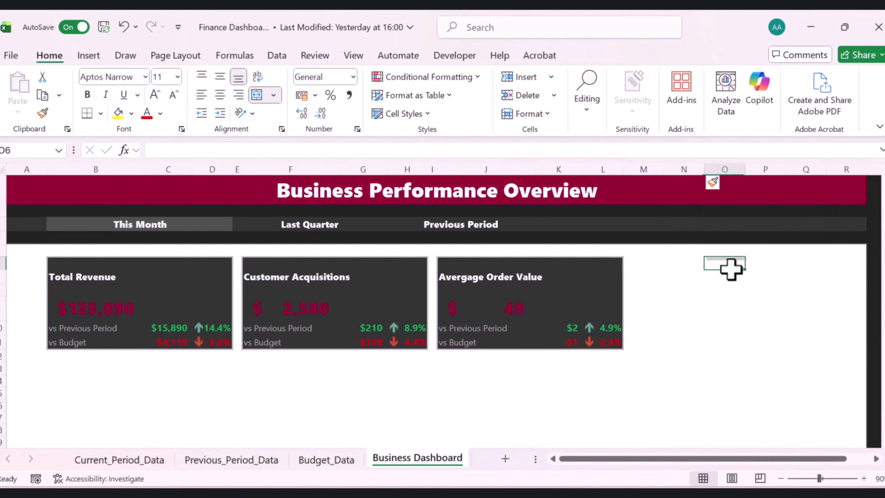
left_click(682, 178)
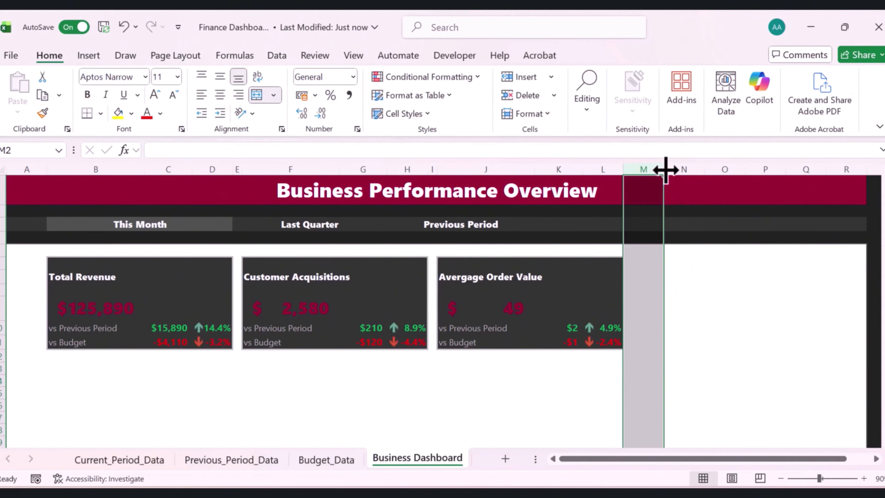
left_click_drag(664, 168, 632, 182)
left_click(658, 262)
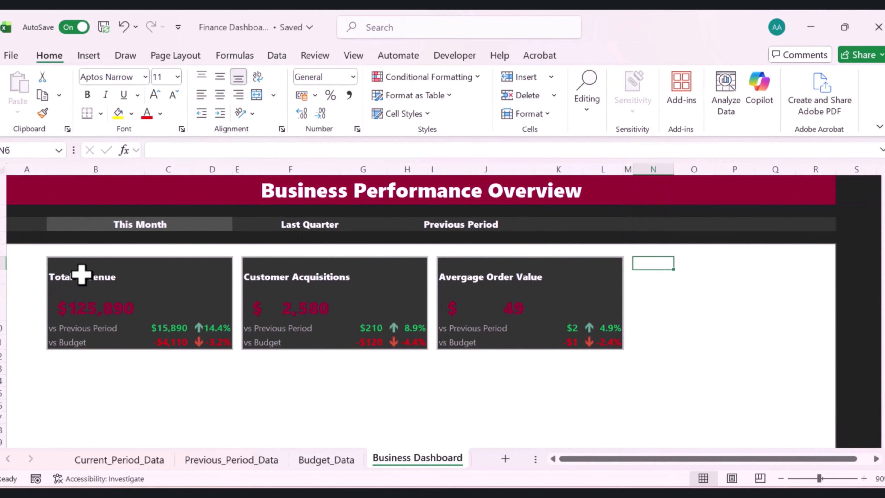
Copy the Total Revenue card range B6:D11 and paste it at N6 as a fourth card
left_click_drag(57, 260, 209, 348)
key("ctrl+c")
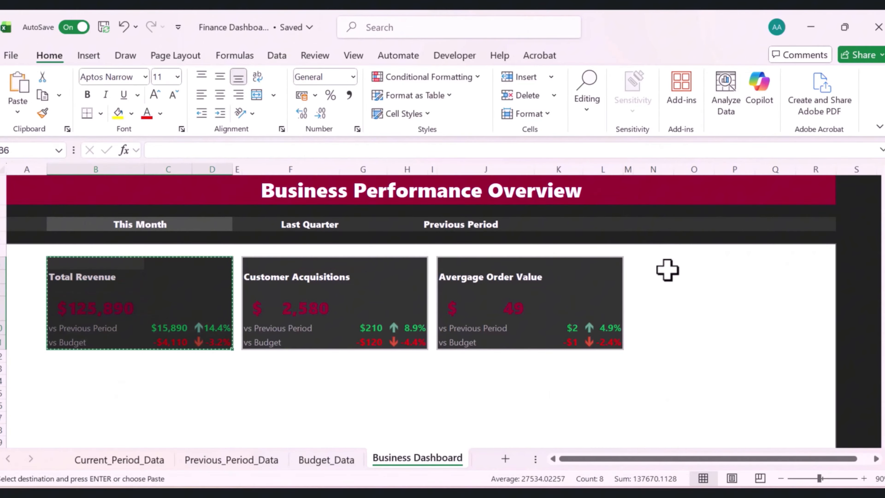
left_click(665, 261)
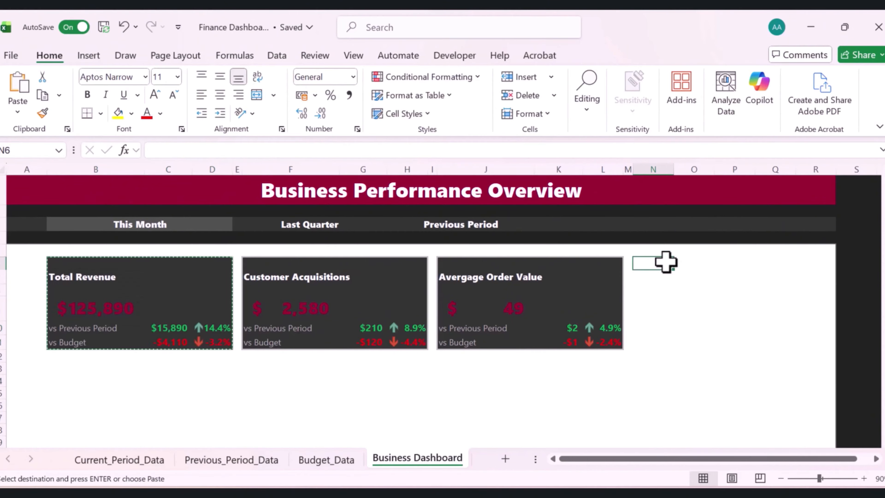
key("ctrl+v")
Resize columns N, O and P to match the widths of the original card's columns B, C and D
left_click(95, 168)
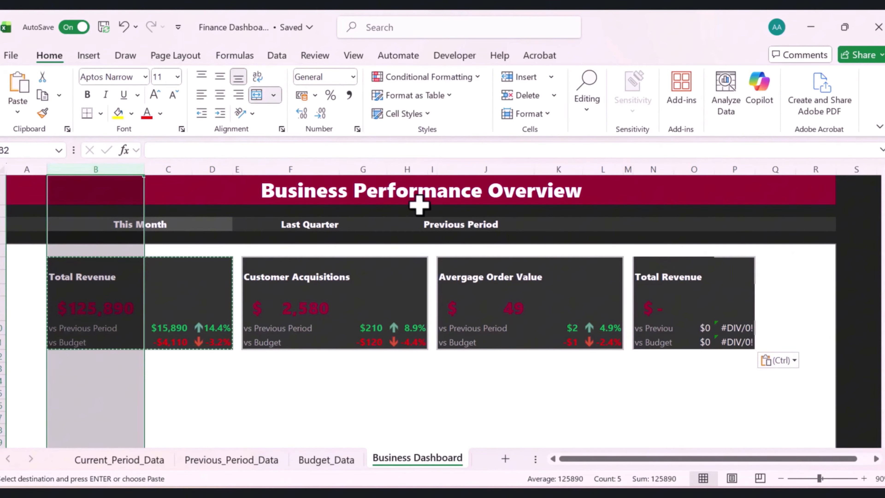
left_click(145, 166)
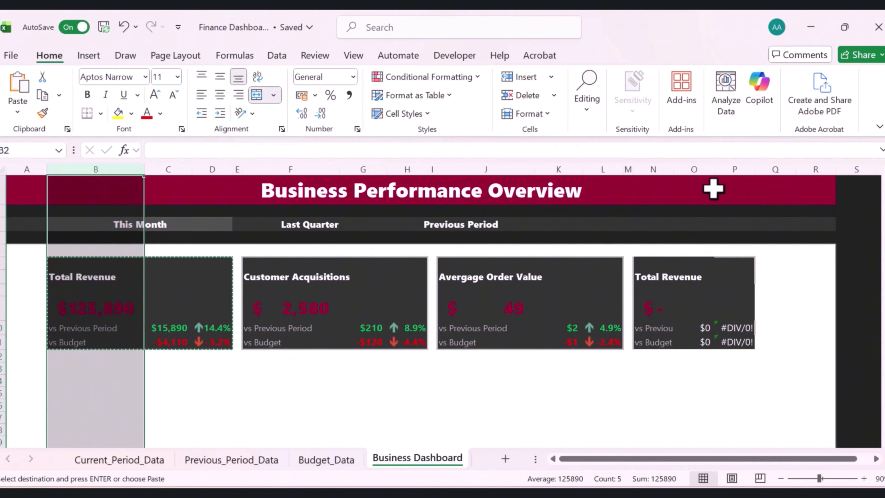
left_click_drag(674, 171, 727, 174)
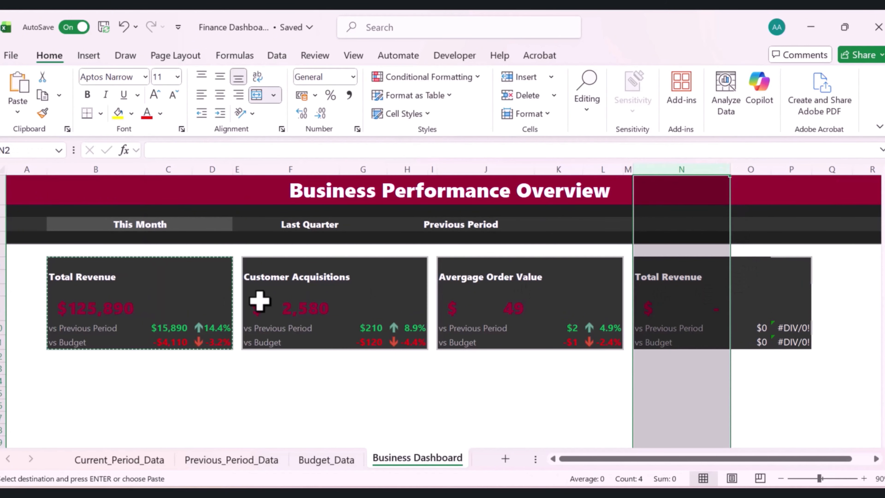
left_click(154, 250)
left_click(181, 167)
left_click_drag(194, 173, 194, 173)
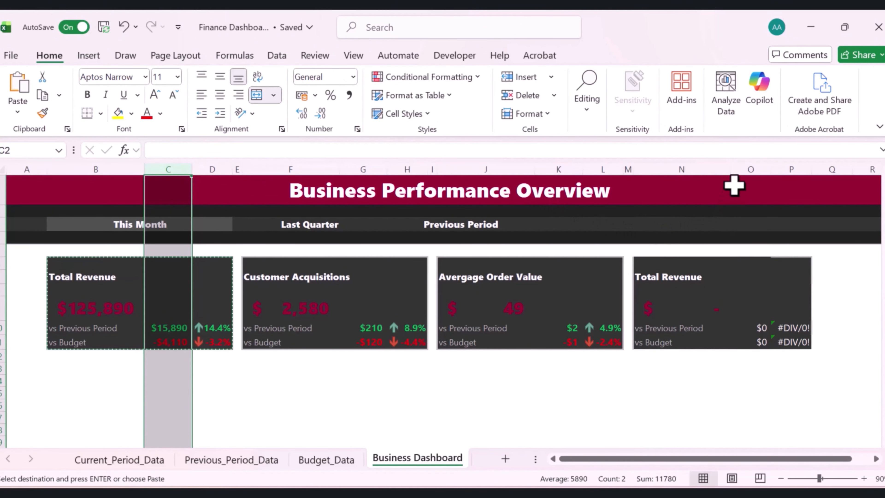
left_click(695, 168)
left_click(762, 167)
left_click_drag(768, 171, 777, 170)
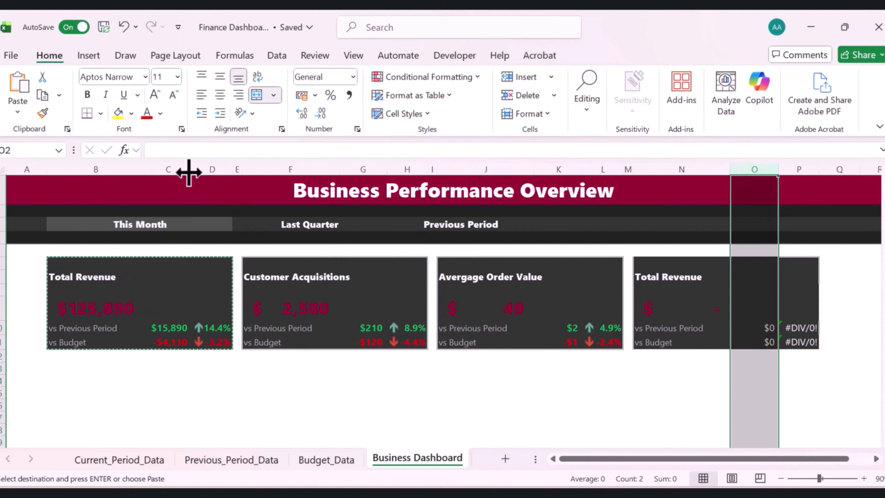
left_click(219, 169)
left_click_drag(232, 168, 231, 169)
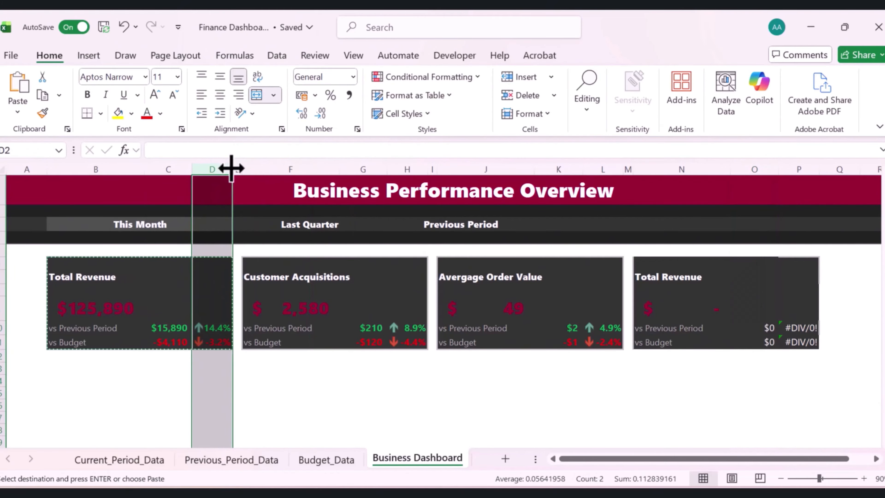
left_click(807, 165)
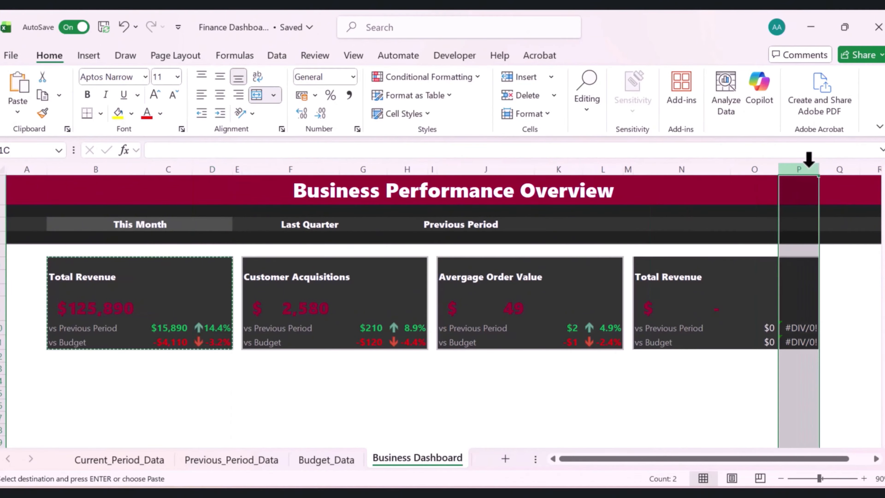
right_click(808, 167)
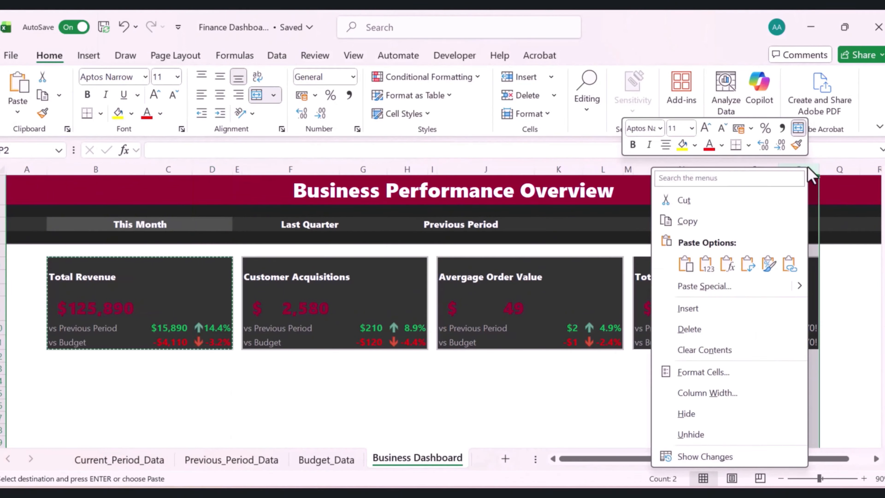
left_click(712, 393)
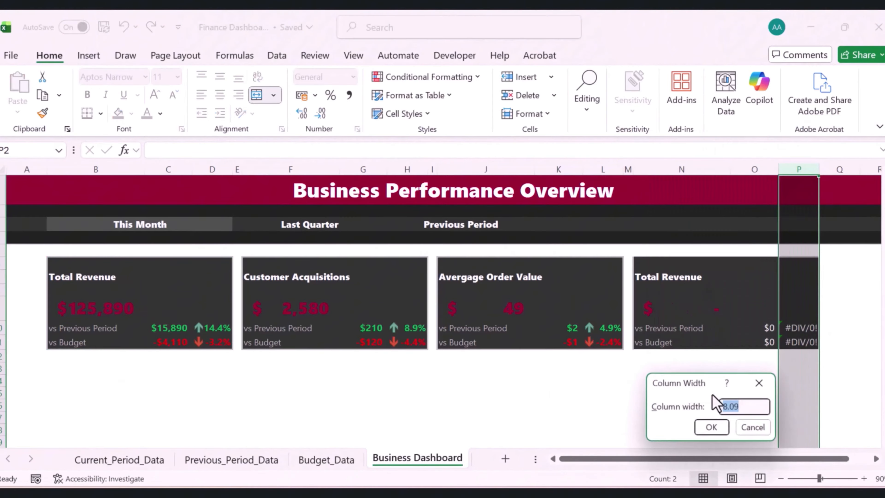
left_click(712, 428)
left_click(666, 404)
Rename the fourth card's title in N7 to Conversion Rate
left_click(367, 332)
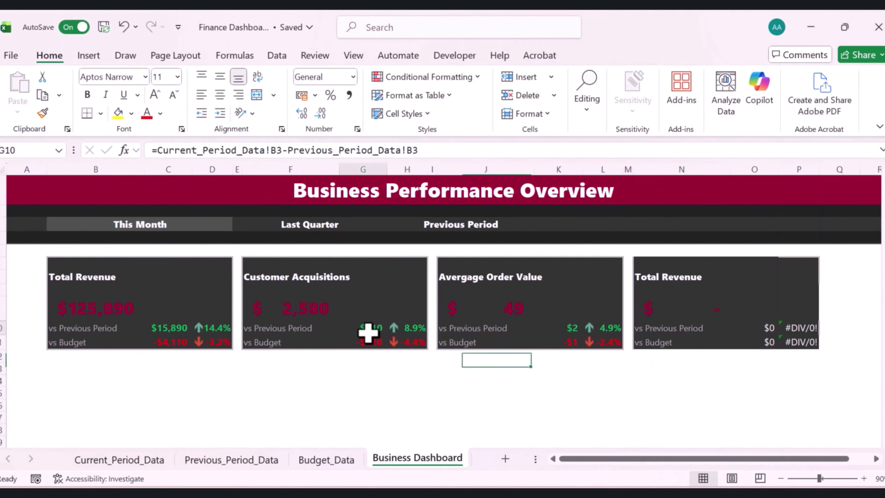
left_click(417, 169)
left_click(711, 291)
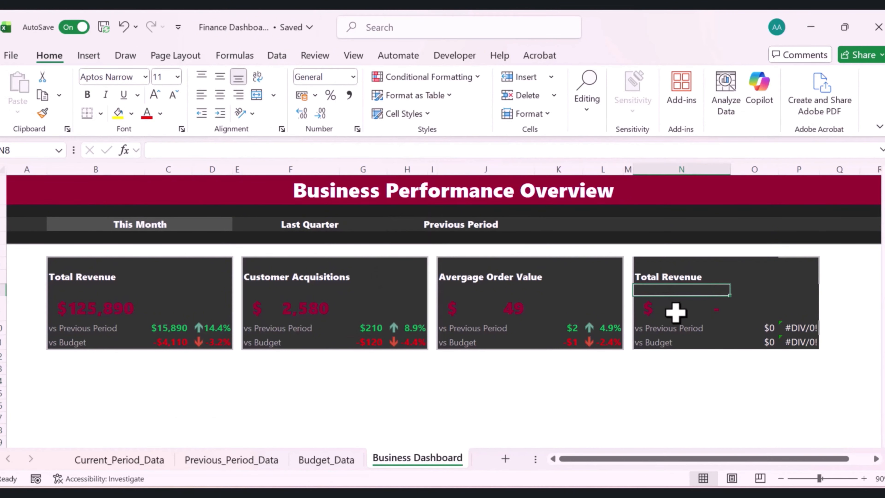
left_click(675, 277)
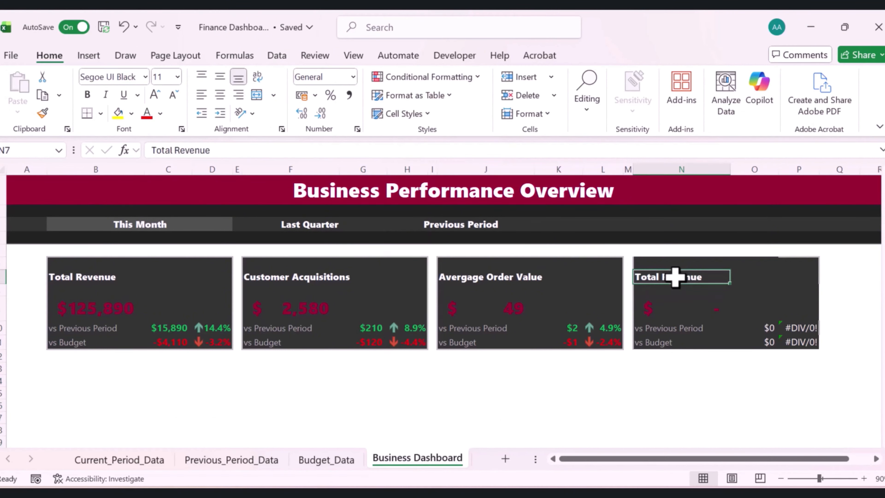
type("Conversion Rate")
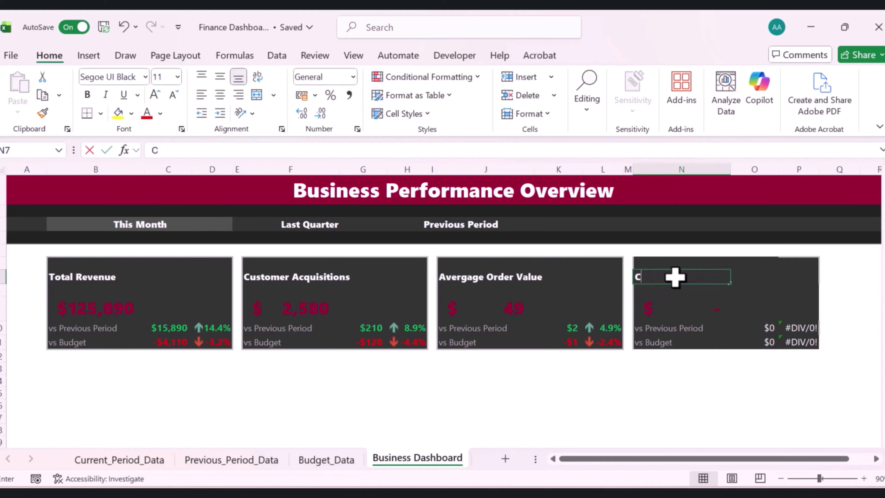
key("Return")
Point the fourth card's main value in N9 to the Conversion Rate cell B5 on Current_Period_Data
left_click(684, 310)
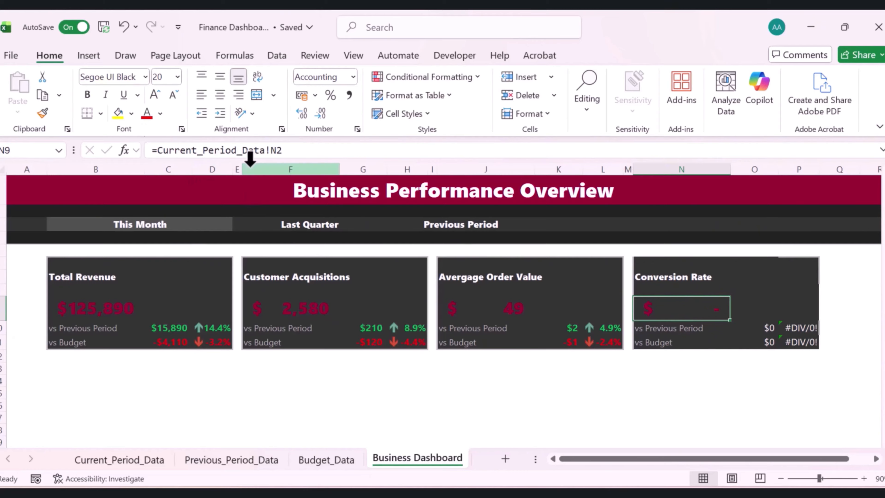
left_click(277, 150)
key("BackSpace")
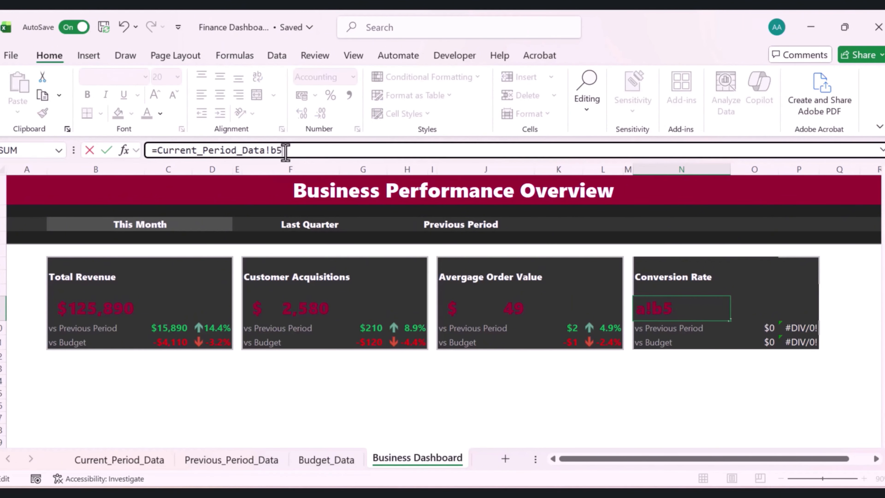
type("b5")
key("Return")
Check the Conversion Rate row on the Current_Period_Data sheet, then return to Business Dashboard
left_click(705, 307)
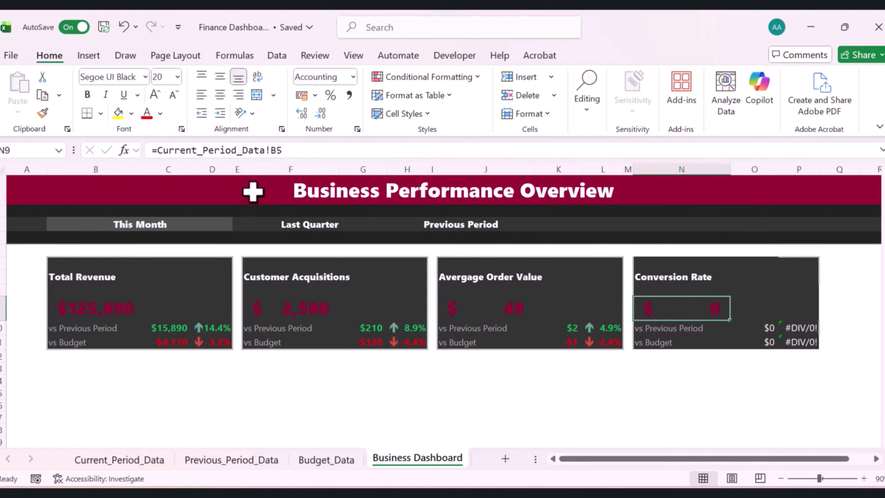
left_click(126, 465)
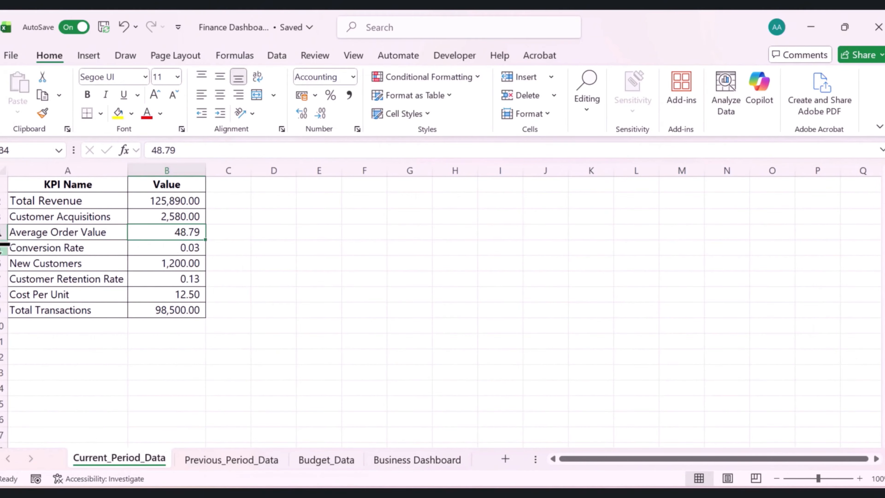
left_click(2, 248)
left_click(169, 246)
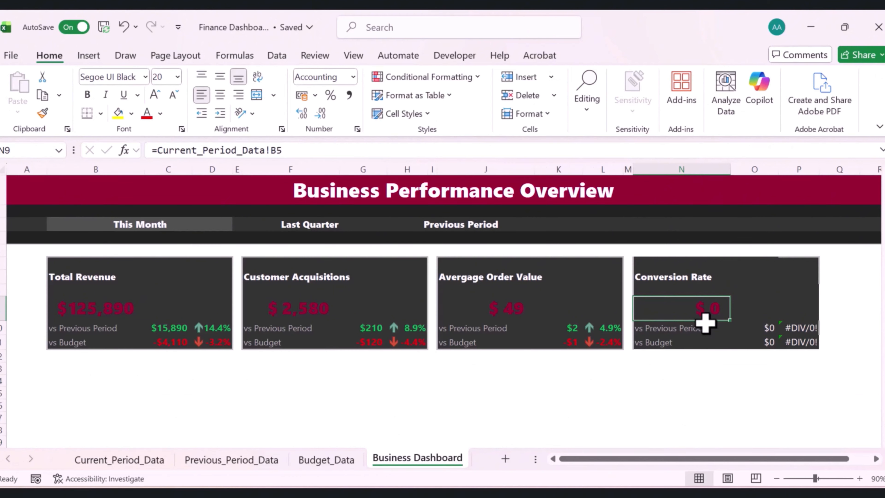
Format the fourth card's main value in N9 as a percentage
key("ctrl+1")
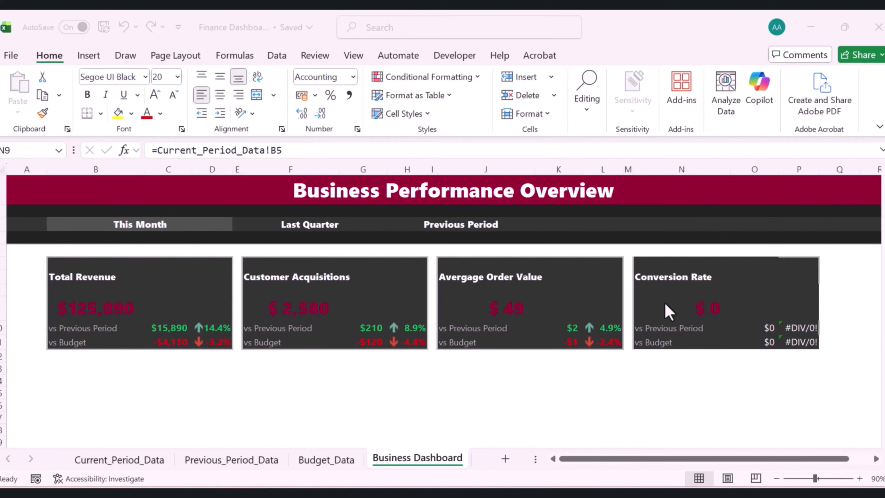
left_click(709, 310)
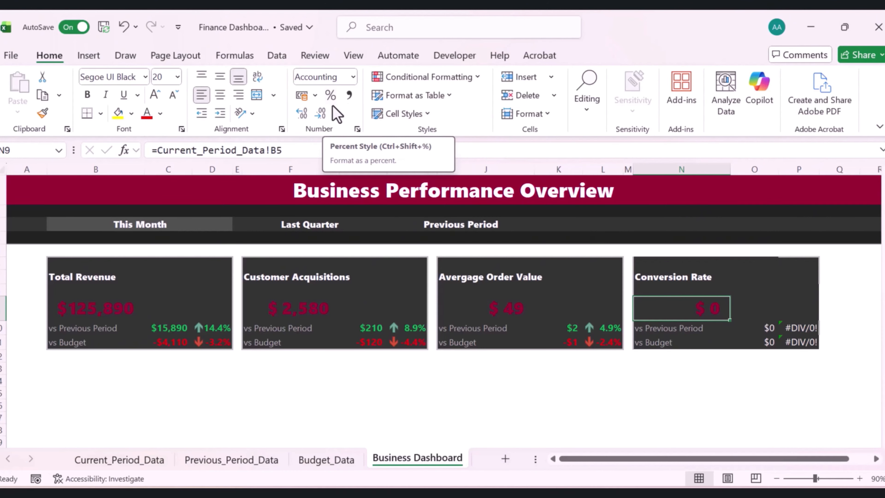
left_click(330, 95)
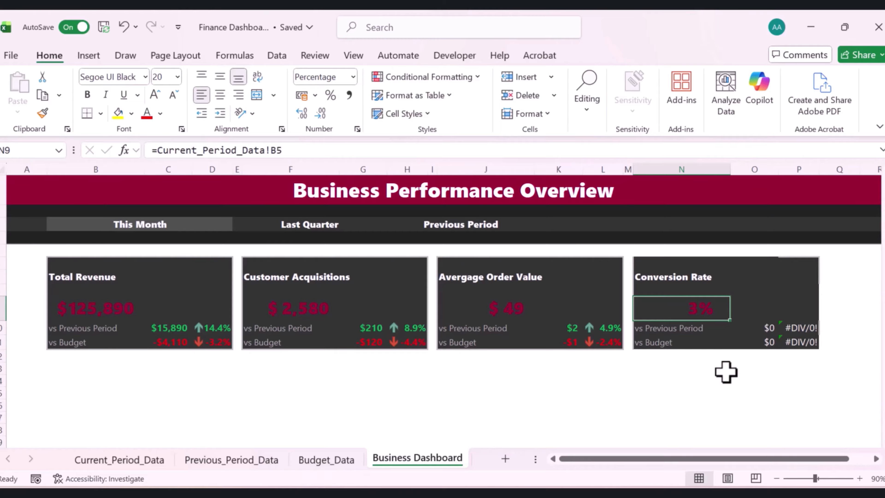
Inspect the fourth card's previous-period and budget comparison cells
left_click(689, 329)
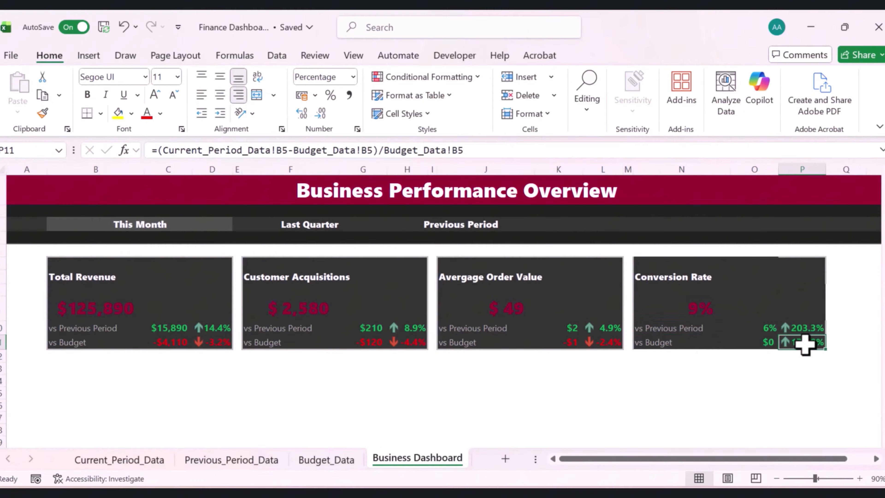
left_click(524, 384)
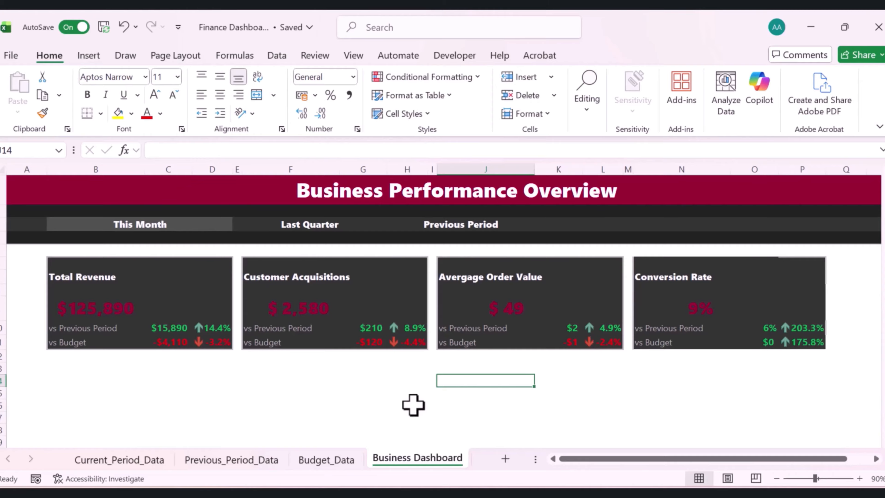
left_click(375, 417)
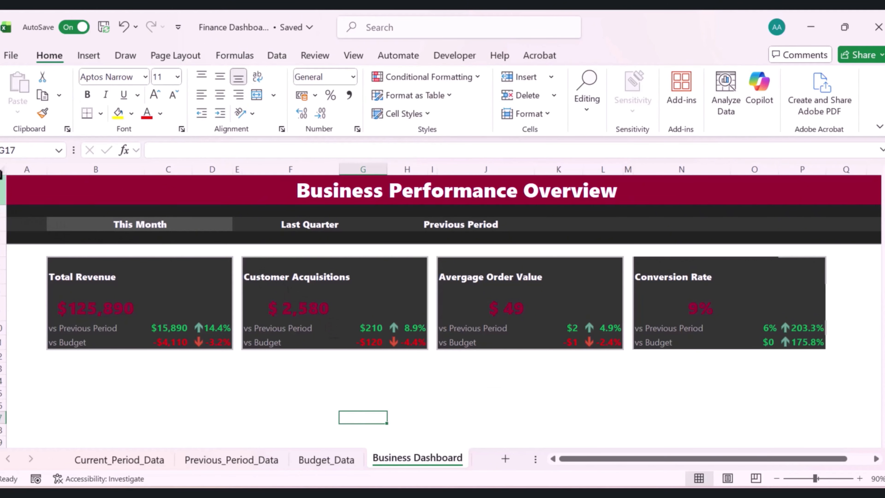
Insert a new column before column A and narrow it to form a left margin
right_click(18, 170)
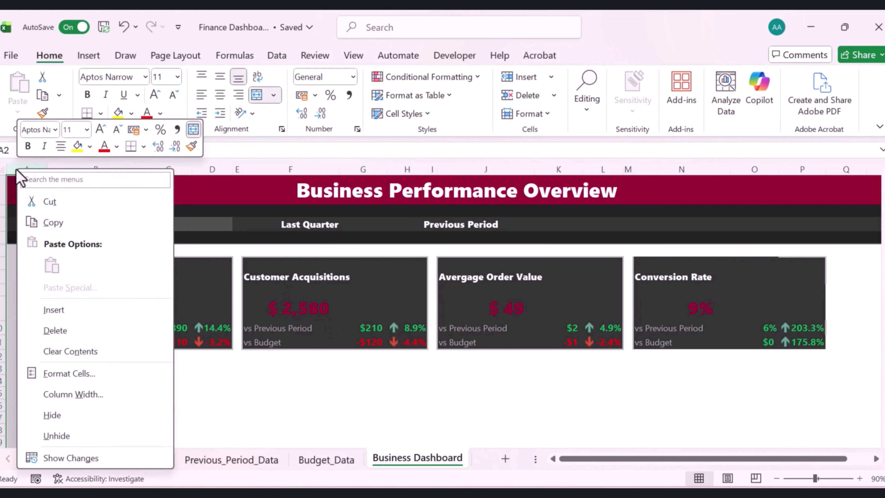
left_click(49, 311)
left_click_drag(46, 171, 21, 174)
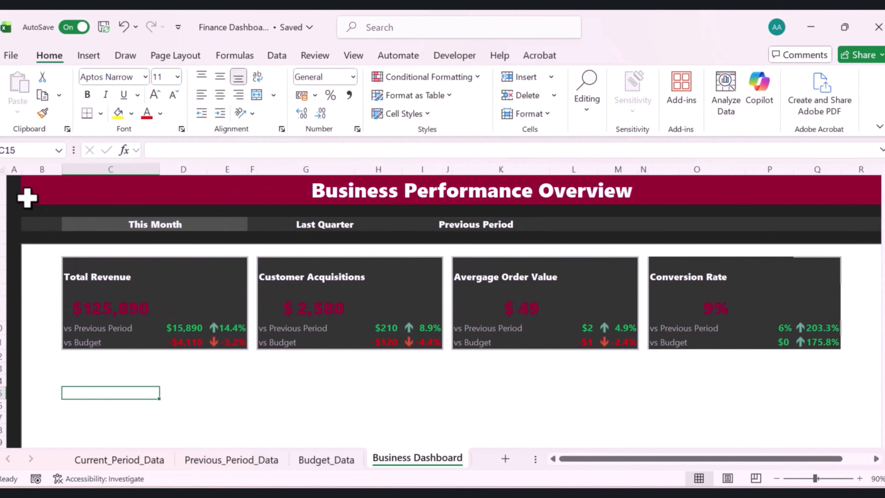
left_click(14, 169)
Insert a new column to the right of the dashboard at column R and narrow it to form a right margin
left_click(867, 169)
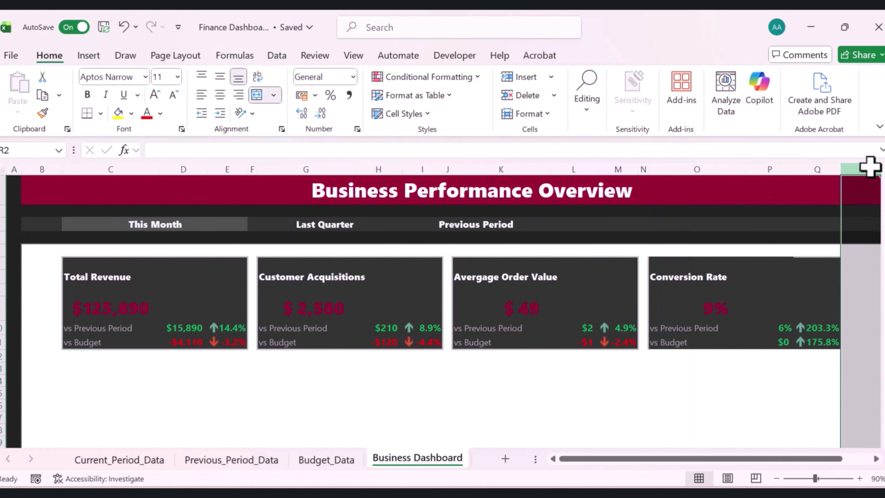
right_click(810, 169)
left_click(722, 333)
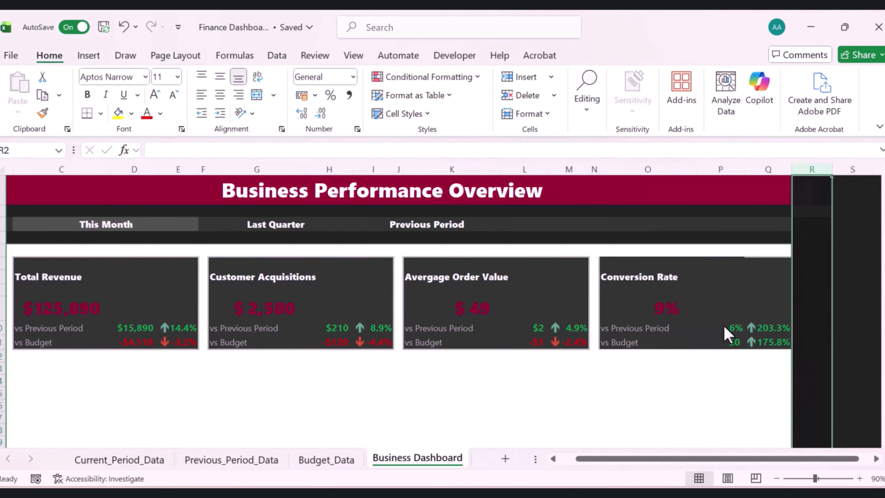
left_click(815, 260)
left_click_drag(830, 170, 806, 174)
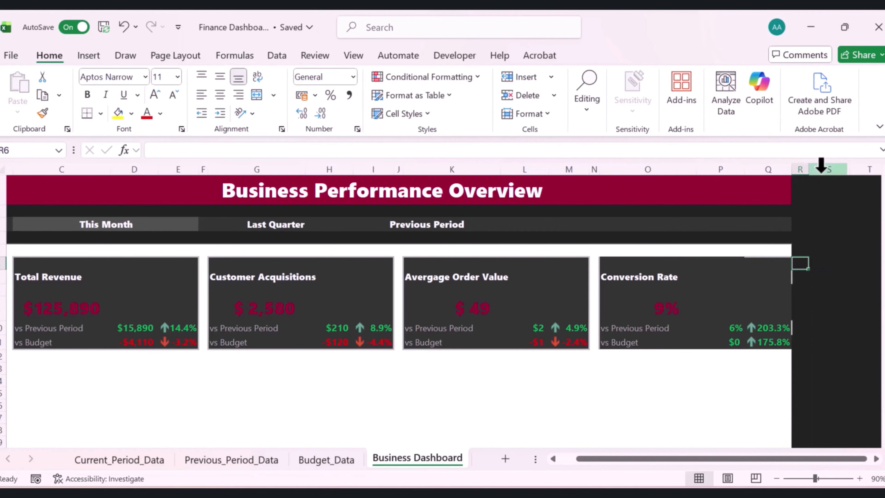
Hide all columns from S to the end of the sheet
left_click(820, 170)
key("ctrl+shift+Right")
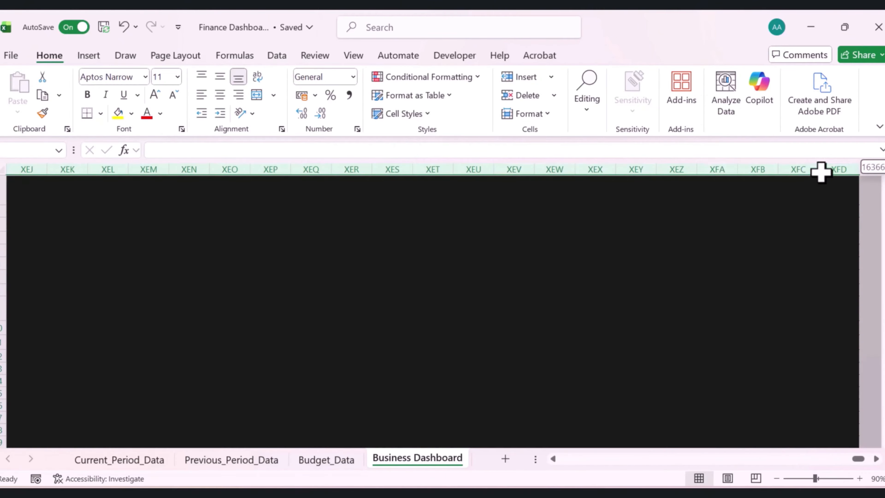
right_click(821, 171)
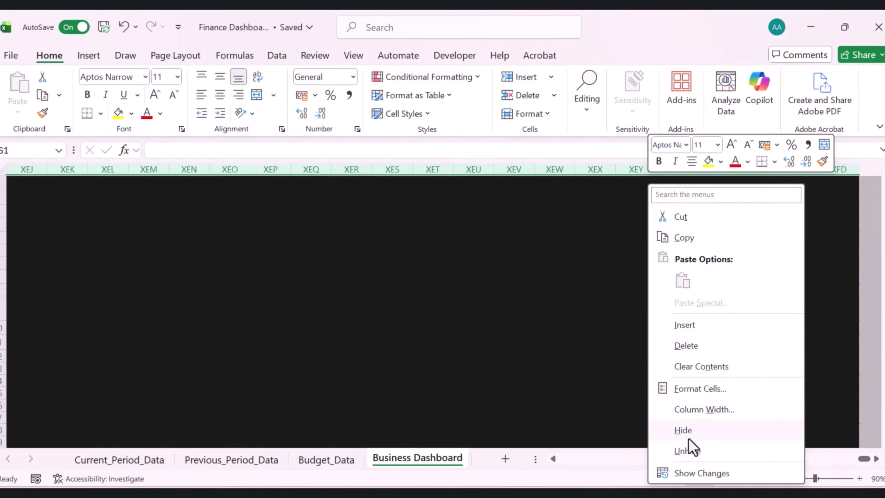
left_click(684, 431)
left_click_drag(668, 460, 504, 442)
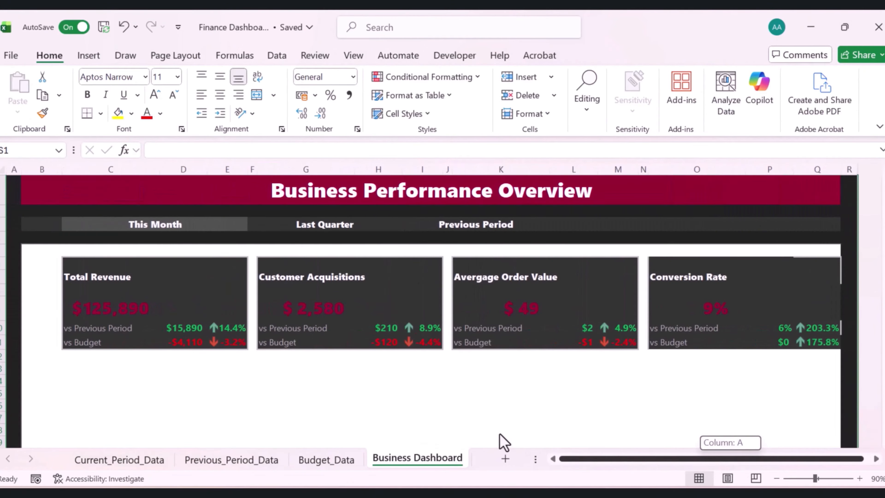
left_click(488, 401)
left_click(687, 442)
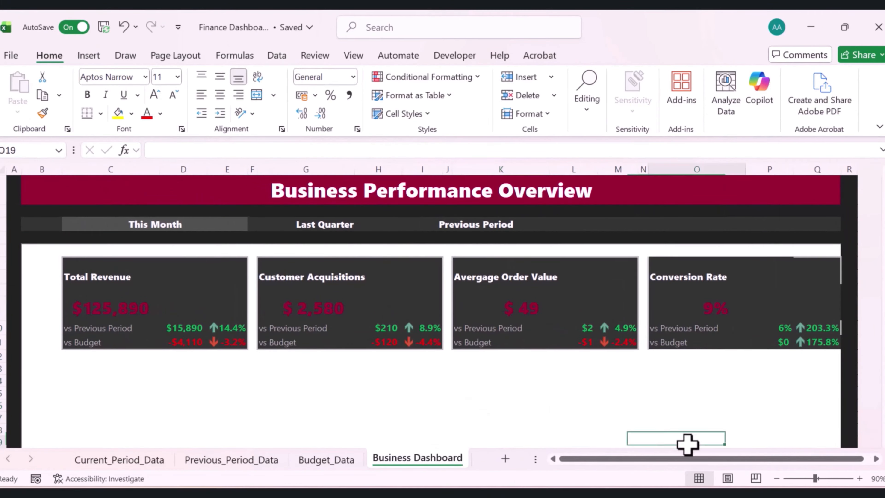
Narrow margin columns B and R further so the dashboard frame is tighter
left_click(39, 169)
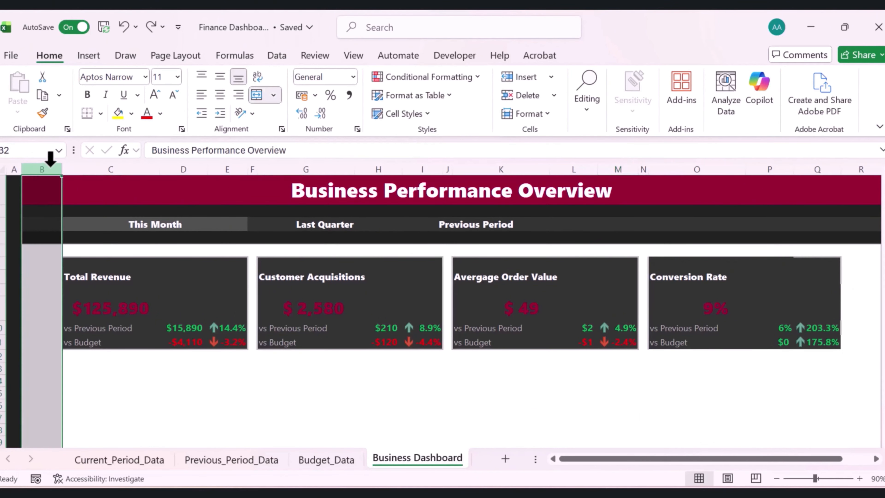
left_click_drag(59, 169, 30, 173)
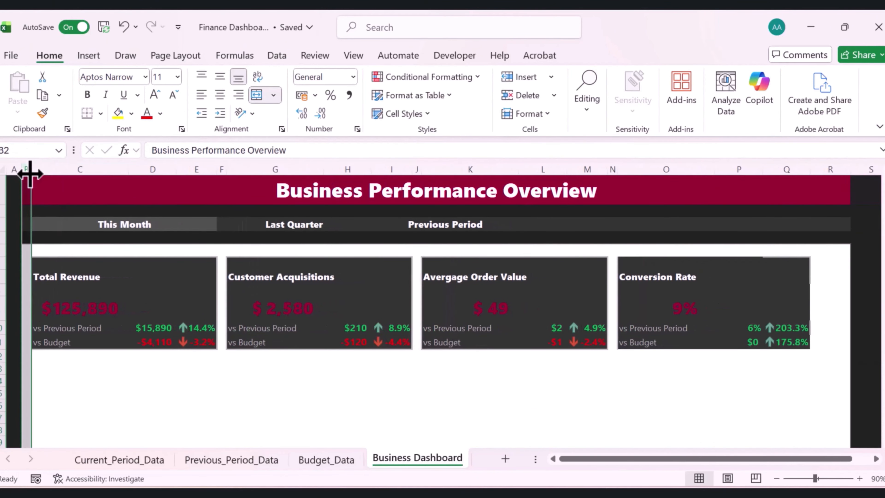
left_click(161, 414)
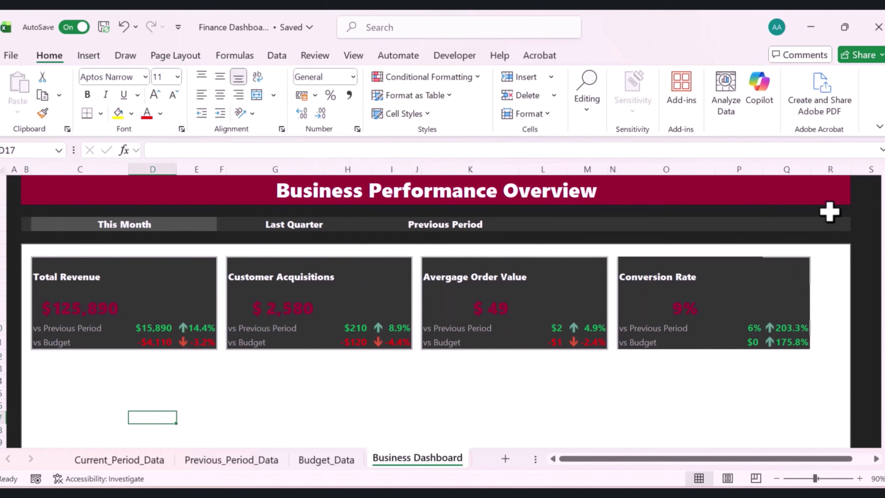
left_click_drag(851, 169, 818, 176)
left_click(469, 417)
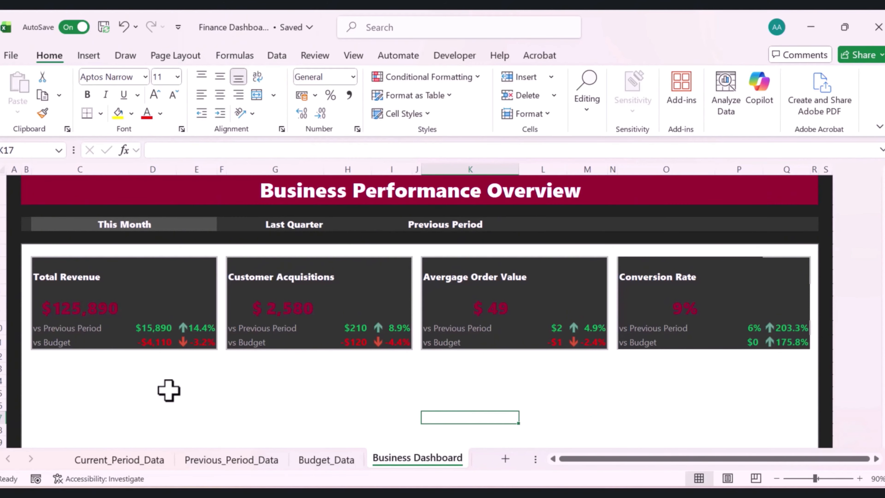
Copy the Total Revenue card and paste it below at C13 as a fifth card
left_click(42, 263)
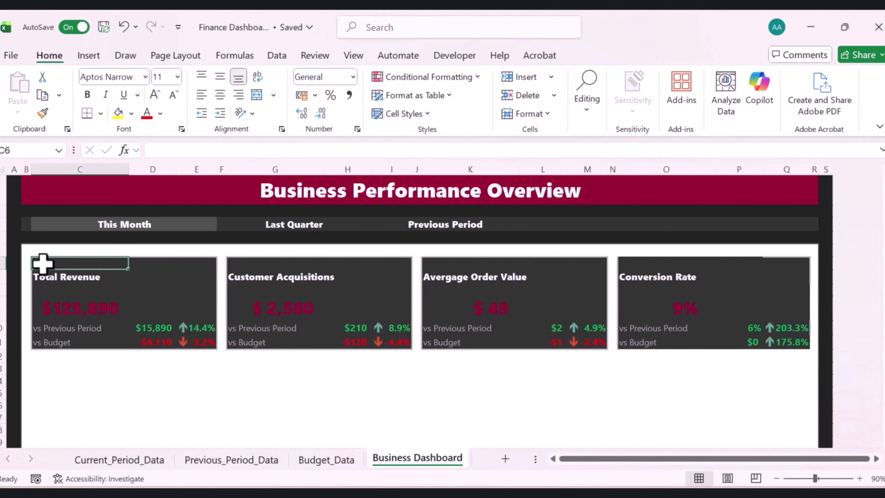
left_click_drag(43, 263, 187, 343)
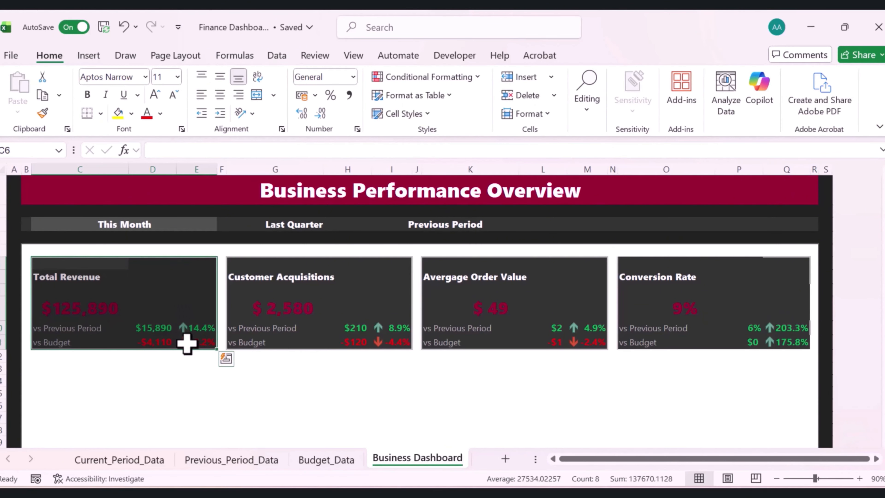
key("ctrl+c")
left_click(65, 368)
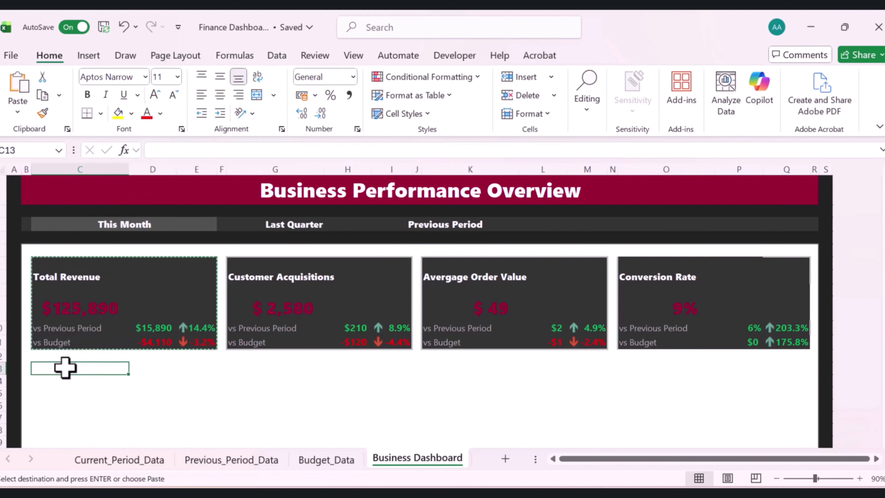
key("ctrl+v")
left_click(776, 478)
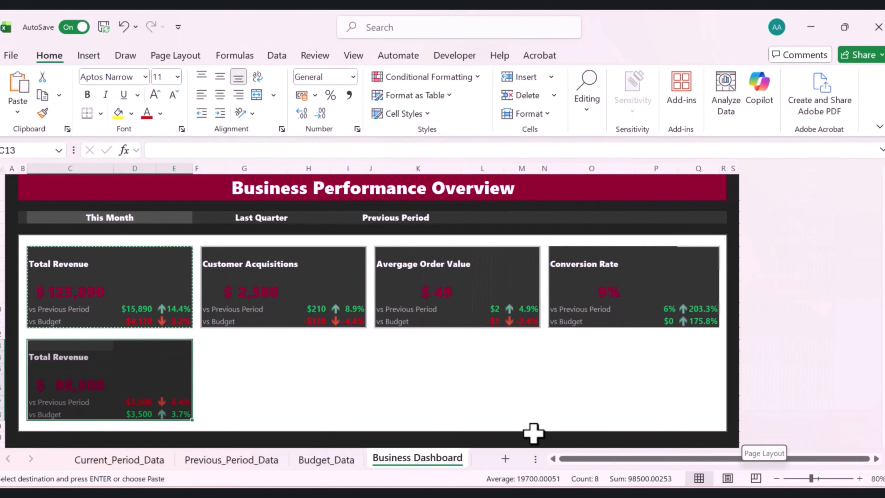
Rename the pasted card's title to New Customer
left_click(520, 413)
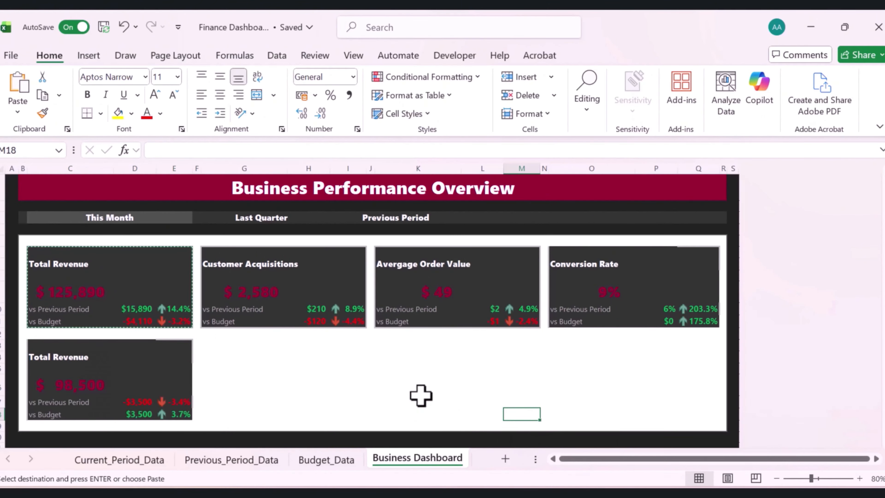
left_click(419, 411)
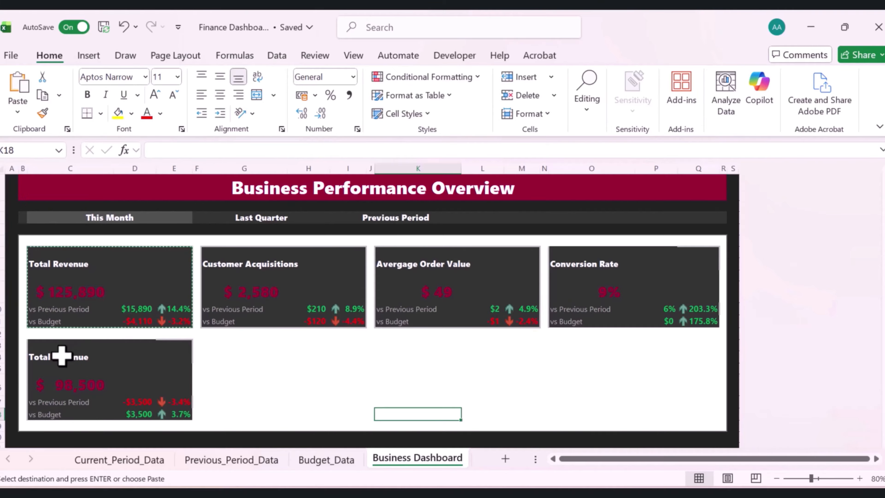
left_click(43, 357)
key("Escape")
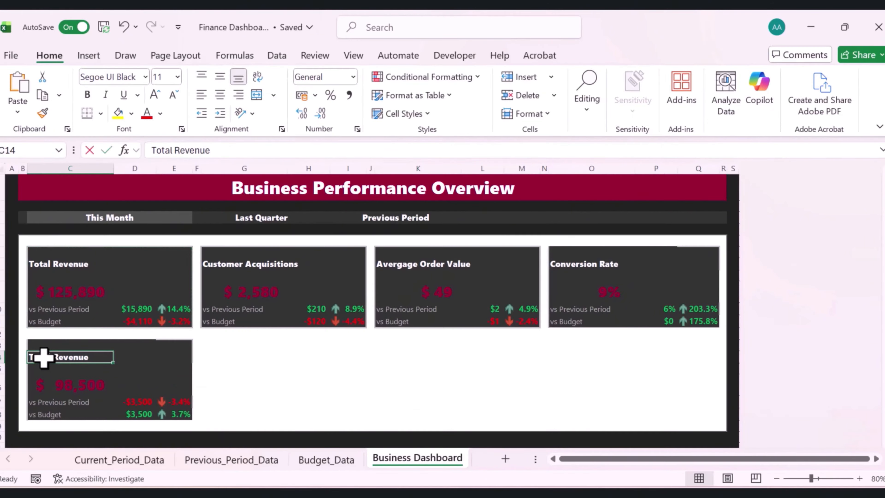
type("C")
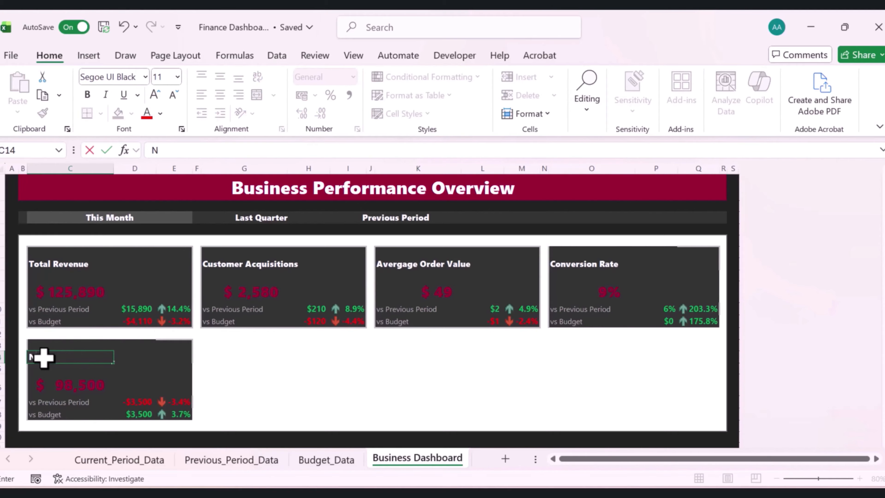
type("ew Customer")
key("Return")
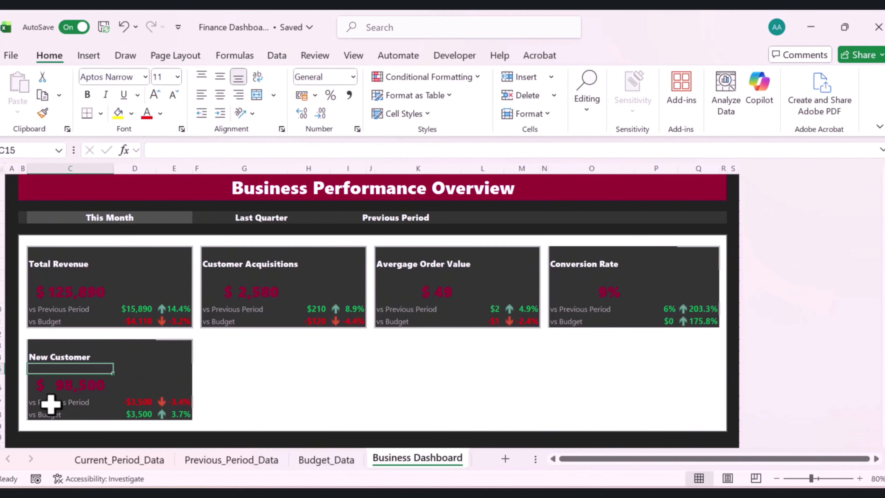
Point the New Customer card's main value in C16 to Current_Period_Data!B6
left_click(59, 385)
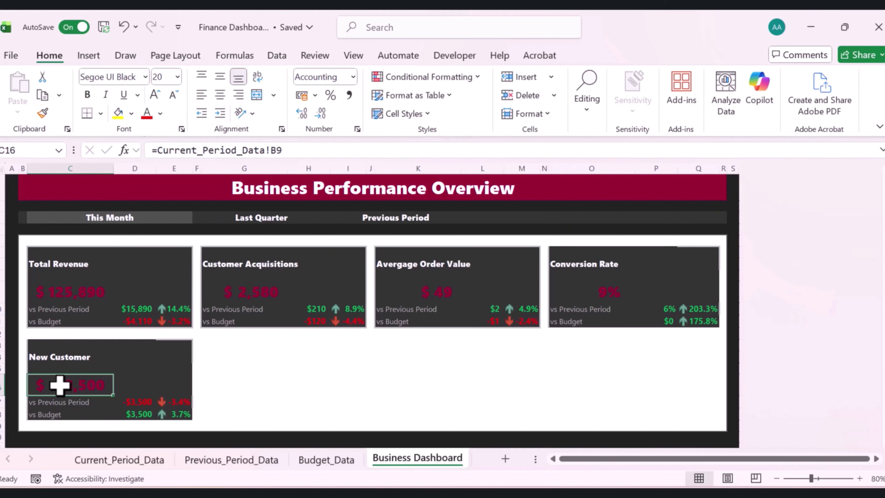
left_click(290, 151)
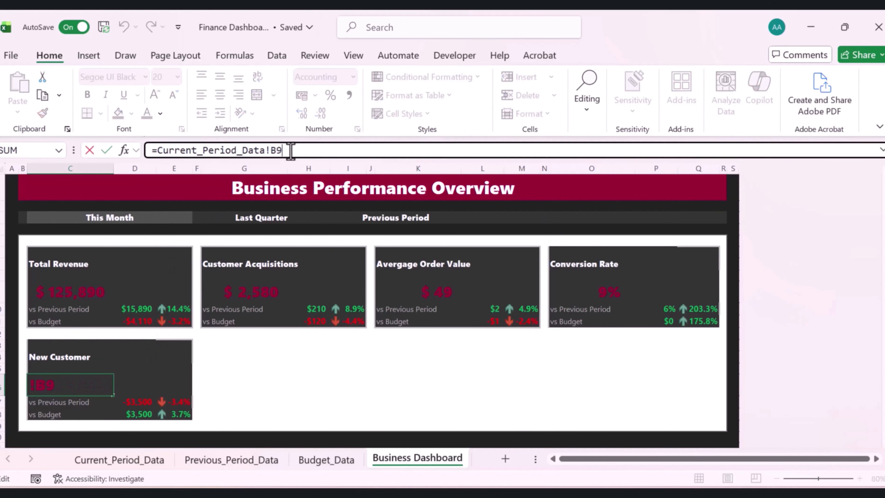
key("BackSpace")
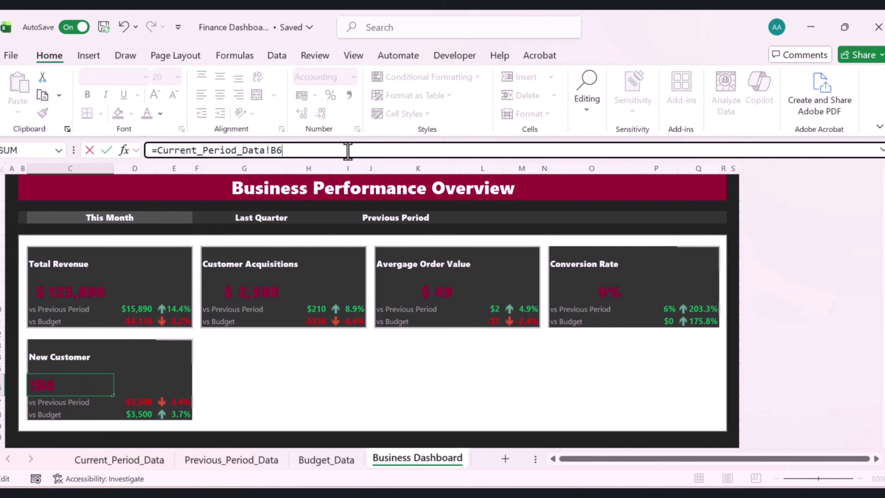
key("ctrl+Return")
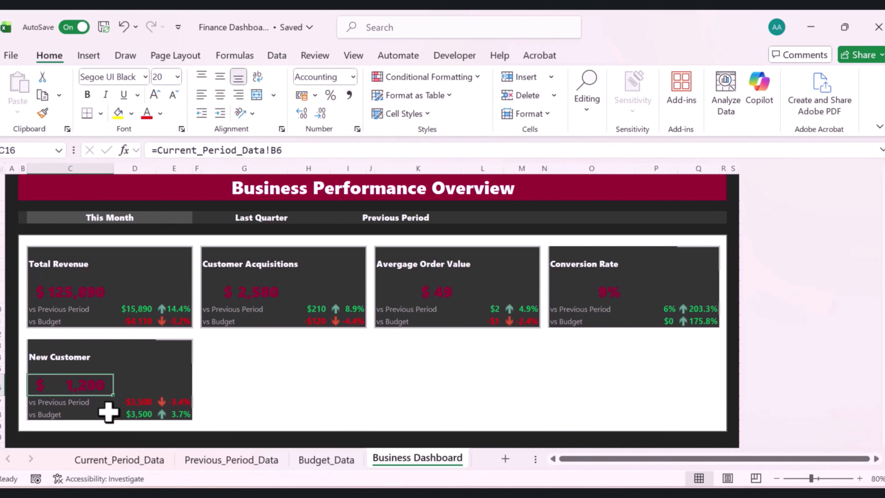
Check the New Customers value on Current_Period_Data, then return to Business Dashboard
left_click(121, 459)
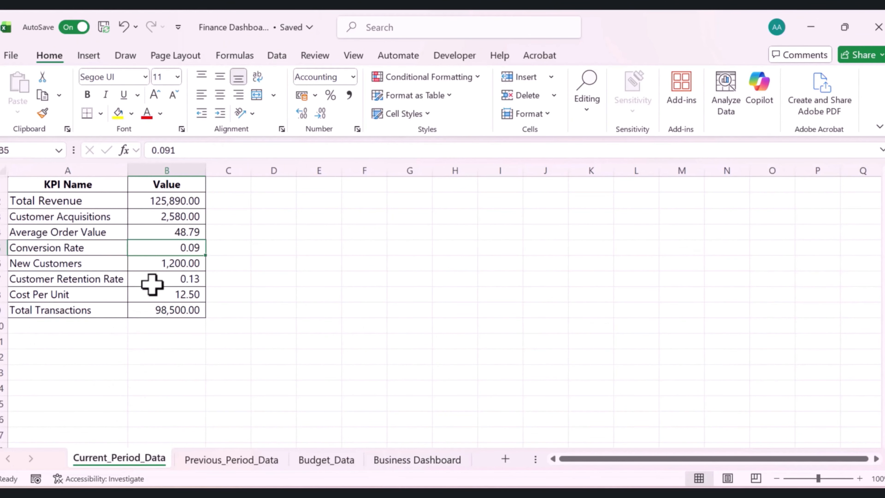
left_click(163, 266)
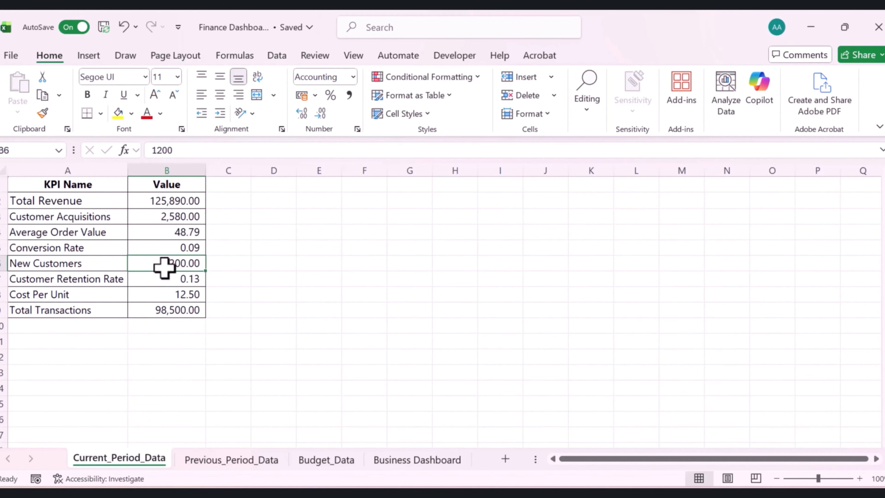
left_click(415, 458)
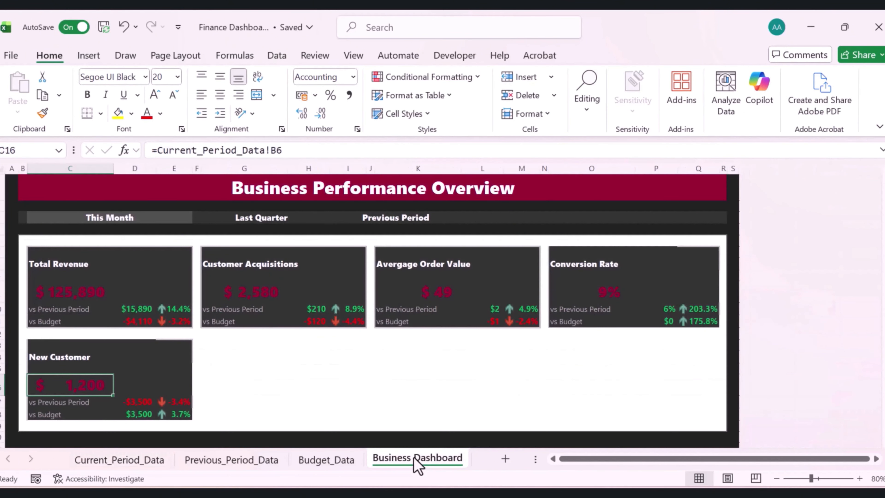
Adjust the indent of the New Customer card's main value in C16
left_click(243, 384)
left_click(59, 385)
left_click(220, 113)
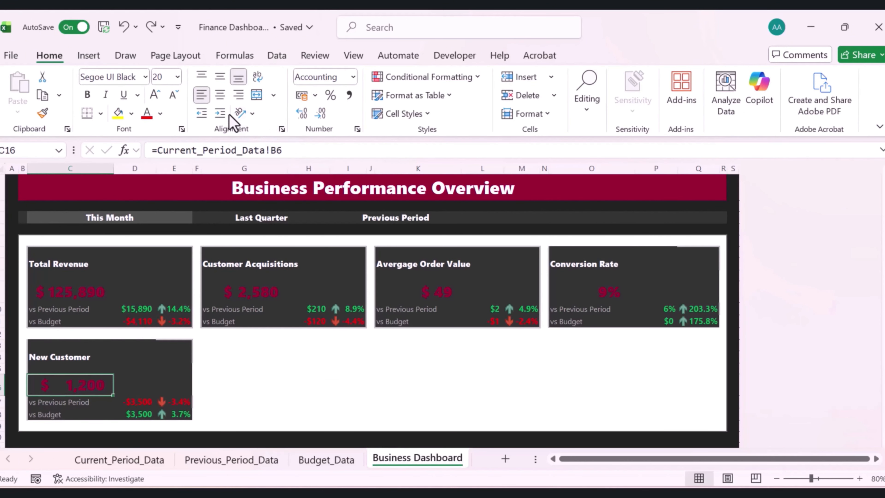
left_click(218, 113)
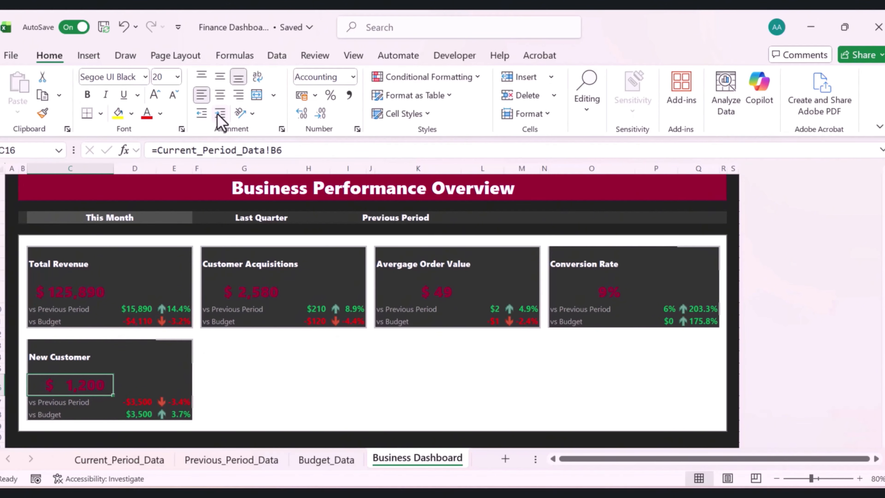
Update the New Customer card's previous-period and budget comparison values
left_click(250, 359)
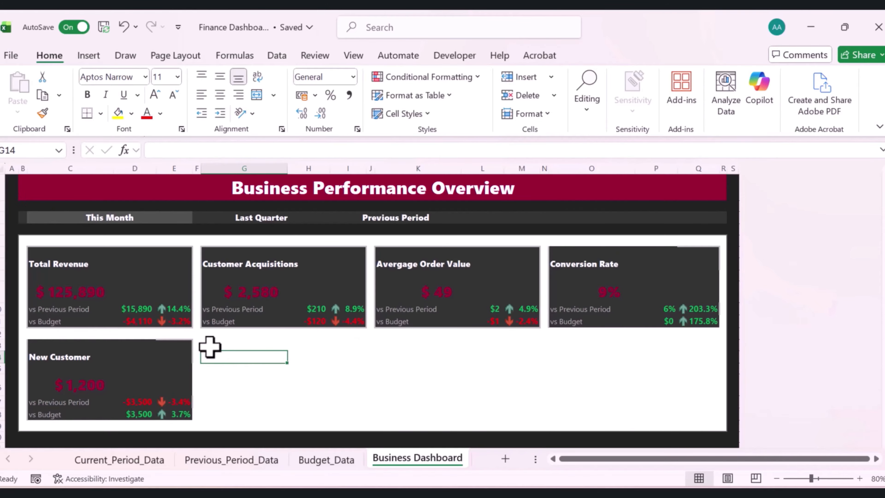
left_click(133, 403)
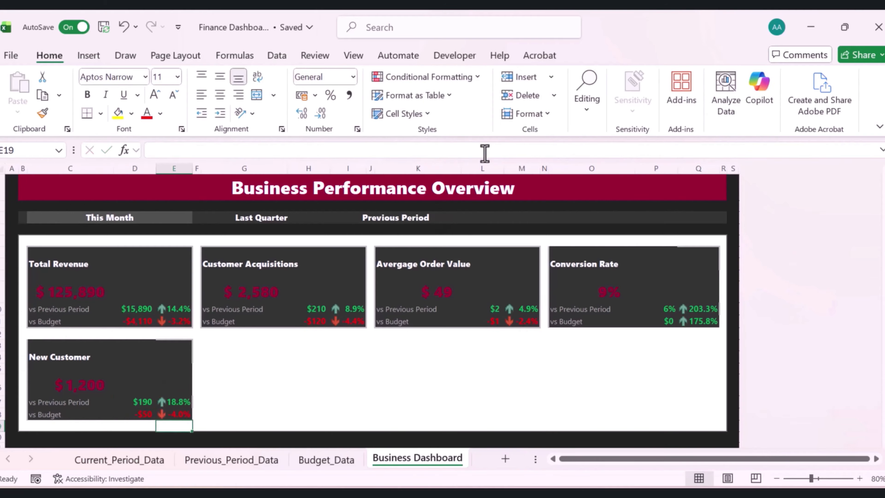
left_click(326, 354)
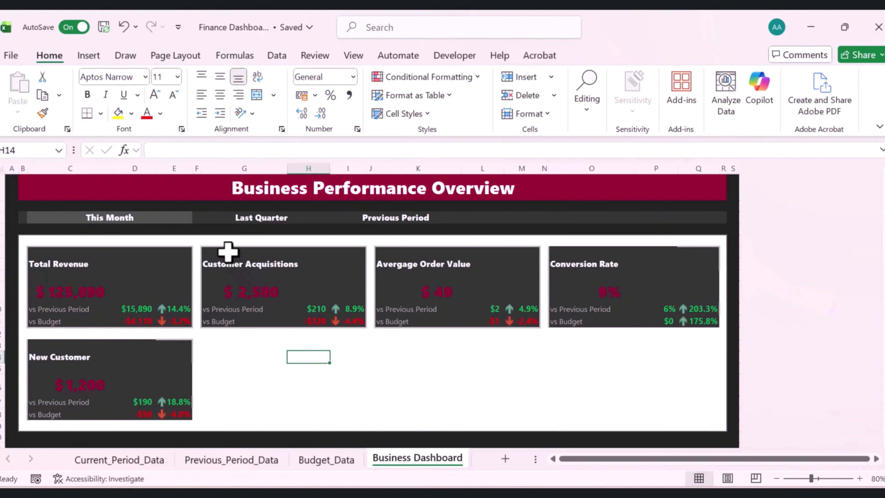
Copy the Customer Acquisitions card and paste it at G13 beside the New Customer card
left_click_drag(229, 253, 349, 327)
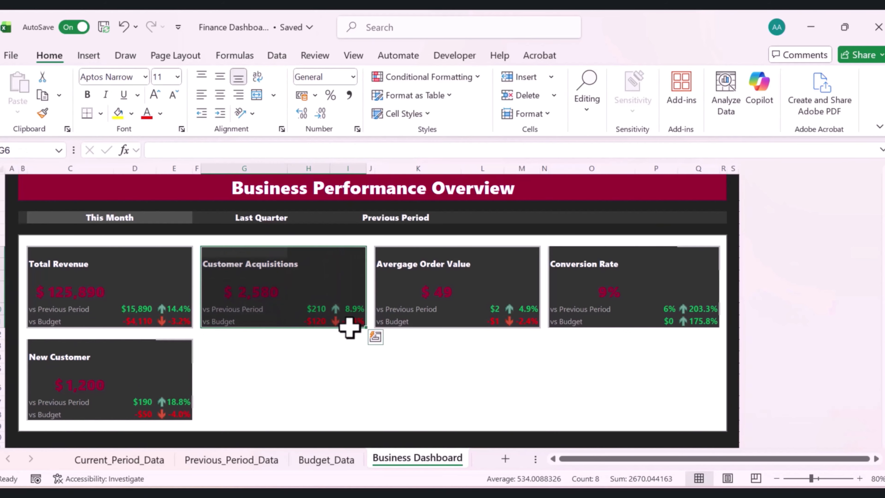
key("ctrl+c")
left_click(222, 344)
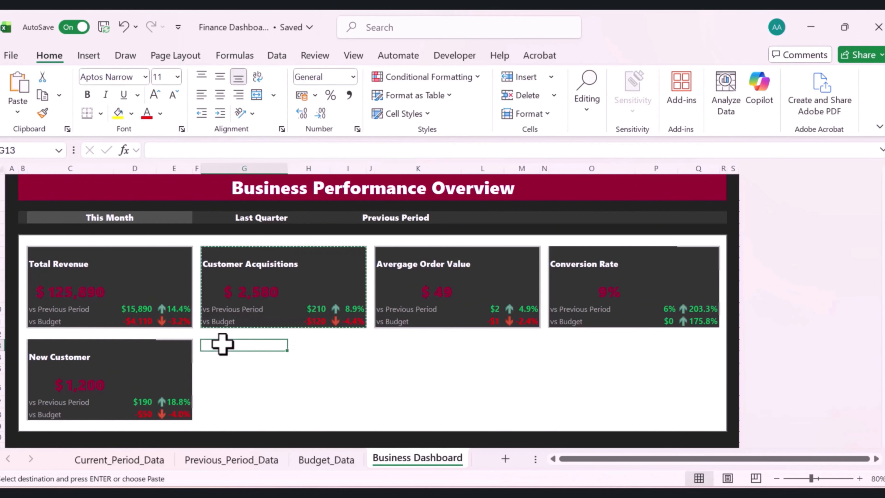
key("ctrl+v")
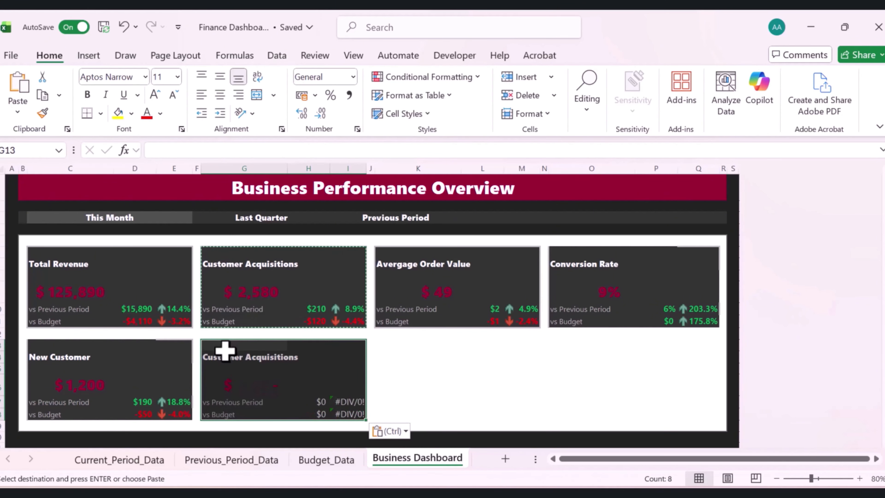
Rename the copied card's title to Customer Retention Rate
left_click(221, 362)
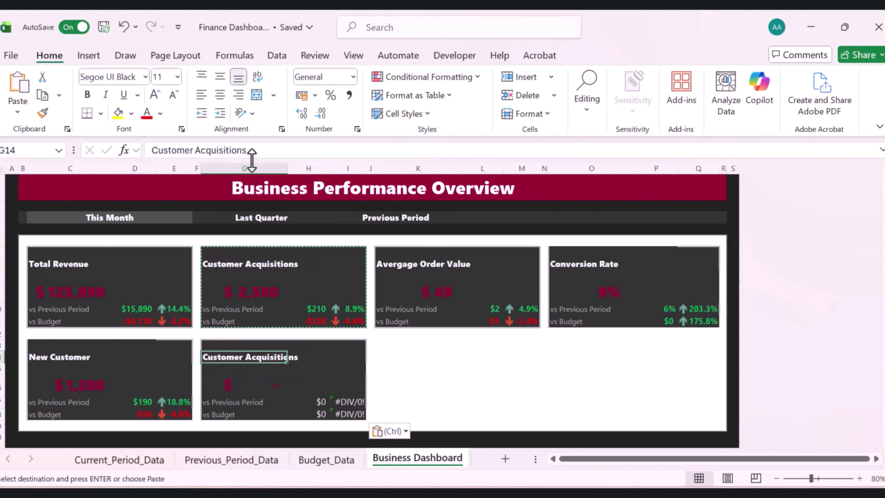
left_click_drag(248, 152, 193, 154)
type("Retension")
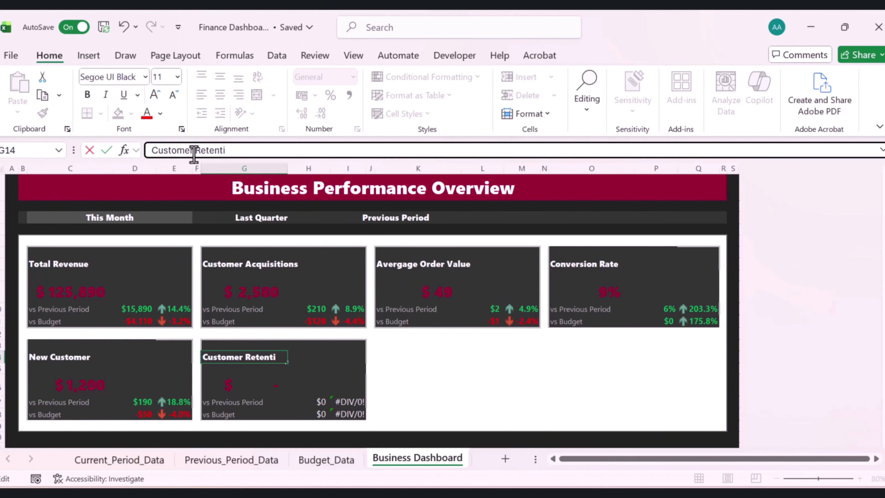
type("on Rate")
key("Return")
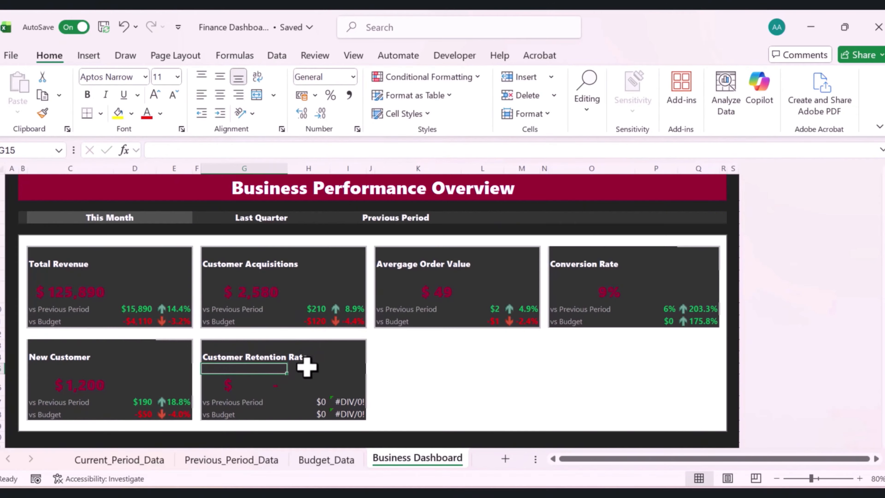
Change the retention card's main value formula to reference Current_Period_Data!B17
left_click(255, 382)
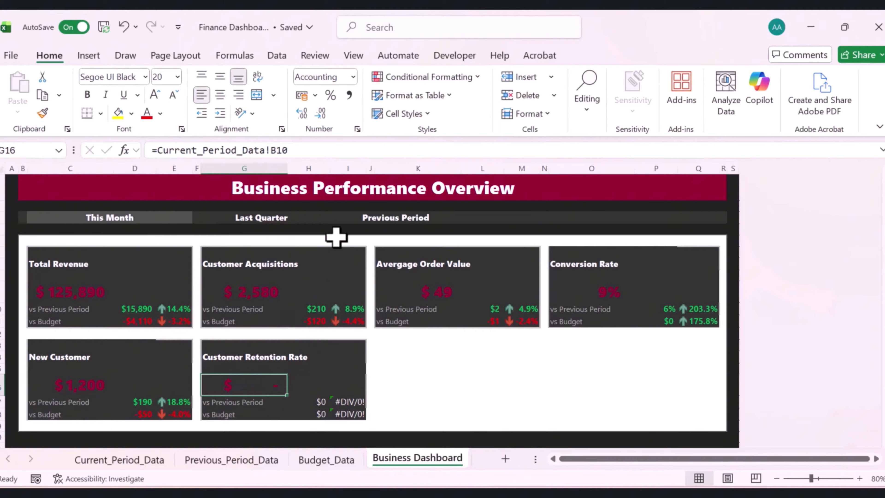
left_click(291, 150)
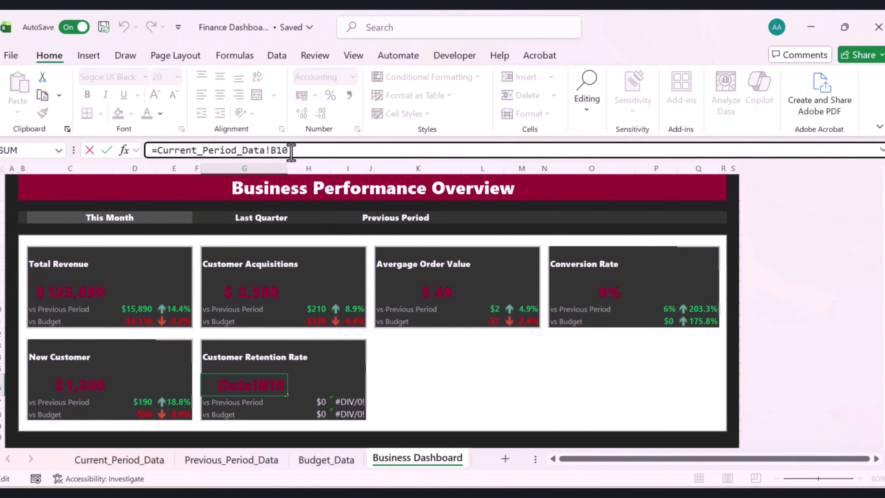
key("BackSpace")
type("7")
key("Return")
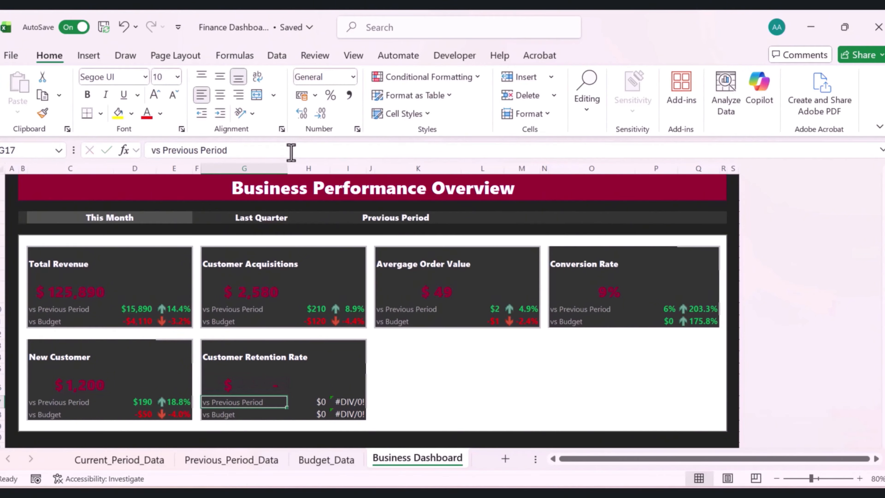
Check the Customer Retention Rate value on Current_Period_Data, then return to Business Dashboard
left_click(105, 459)
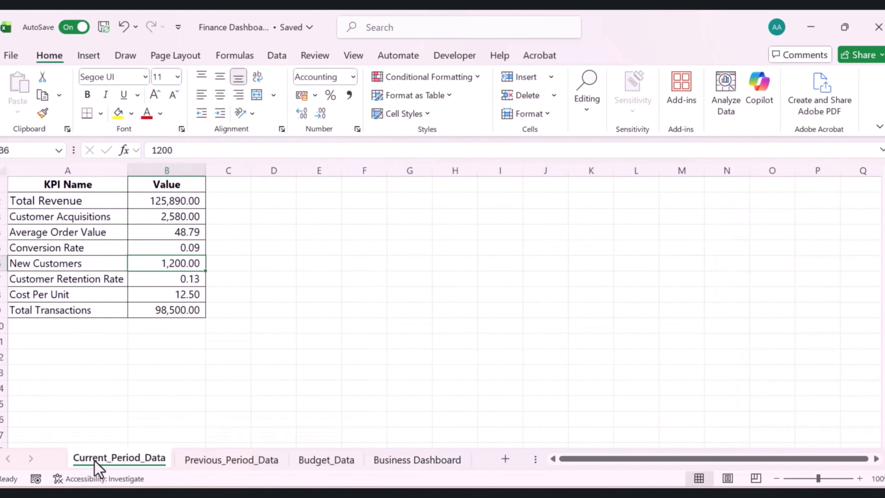
left_click(90, 278)
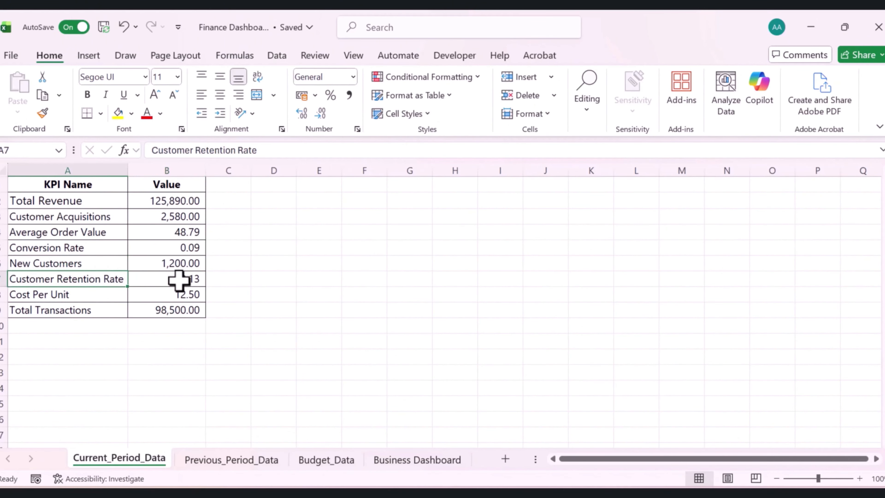
left_click(181, 280)
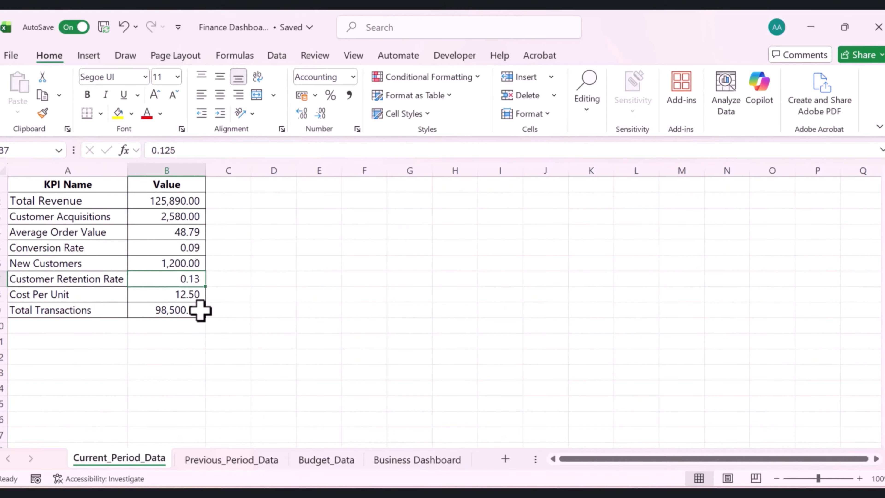
left_click(421, 462)
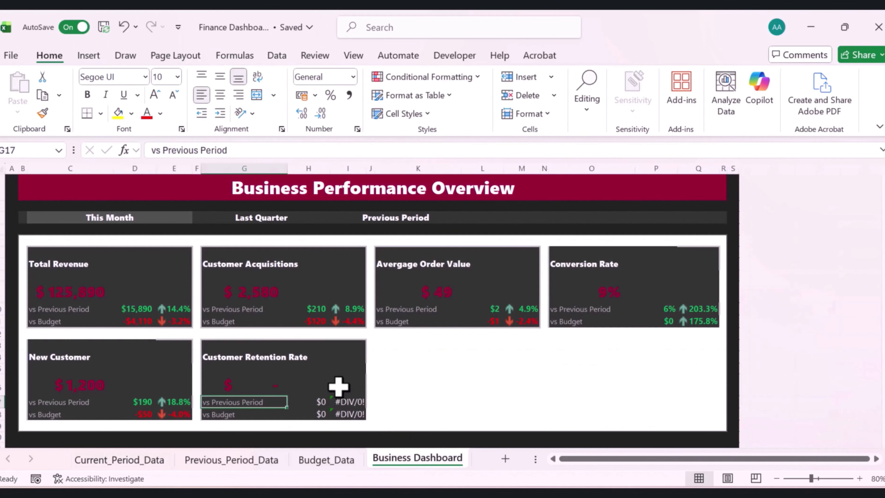
Format the retention card's main value as a percentage and adjust its decimal places
left_click(277, 387)
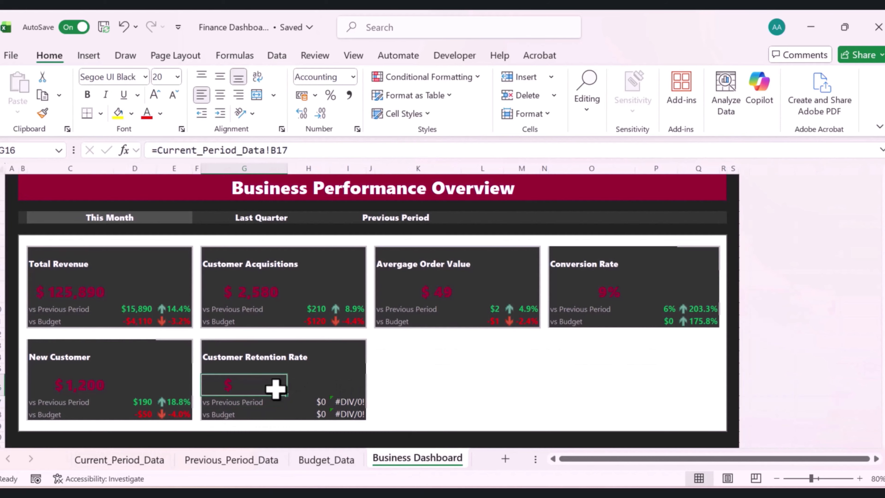
left_click(331, 95)
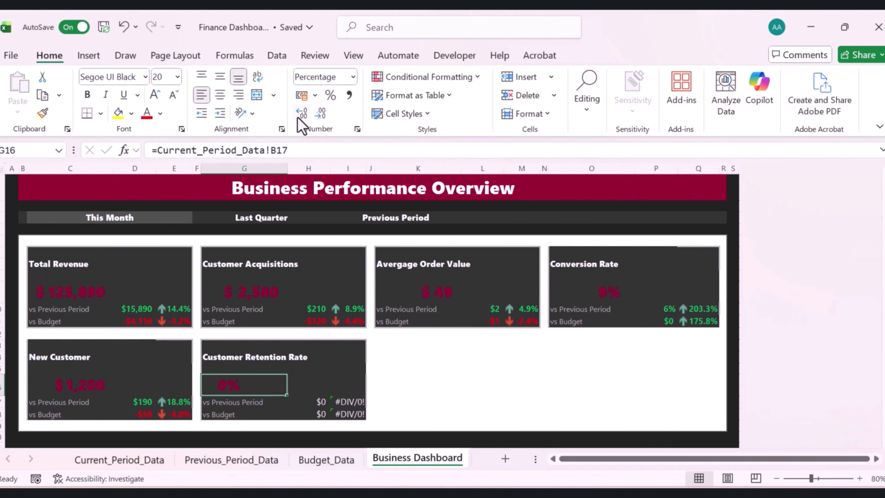
left_click(306, 114)
left_click(304, 115)
left_click(301, 113)
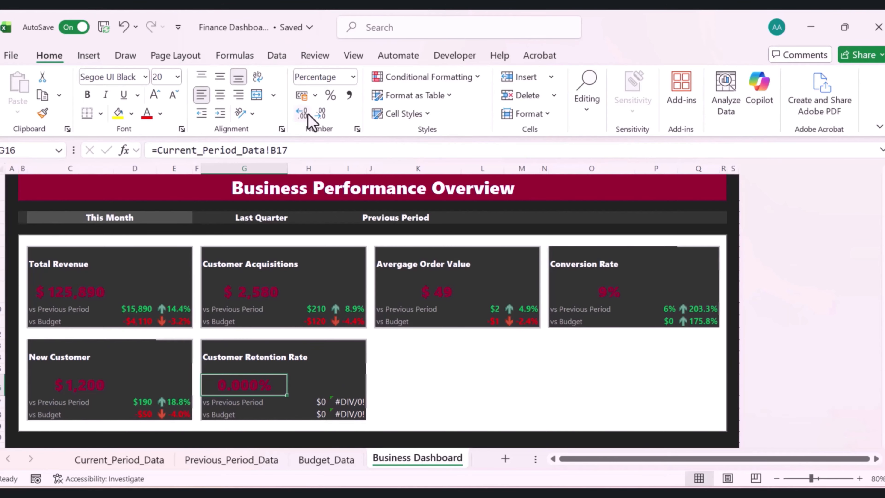
left_click(320, 114)
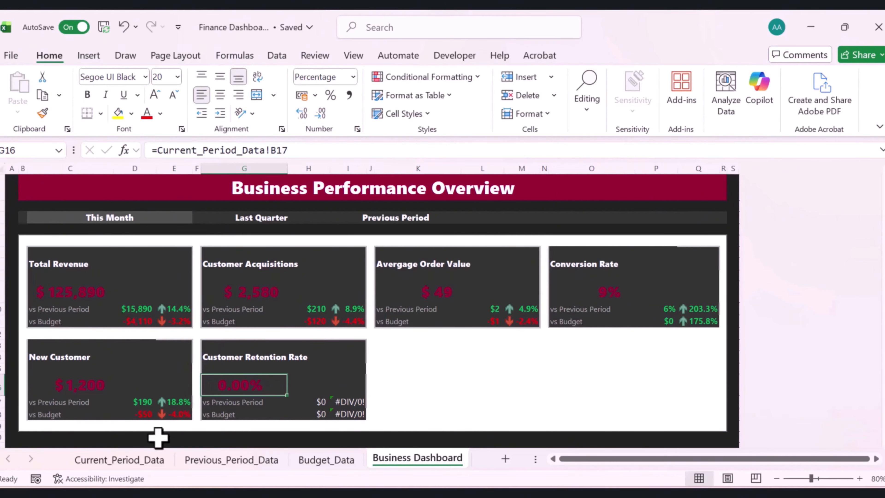
Compare against Current_Period_Data and re-link the retention card's main value to Current_Period_Data!B7
left_click(153, 460)
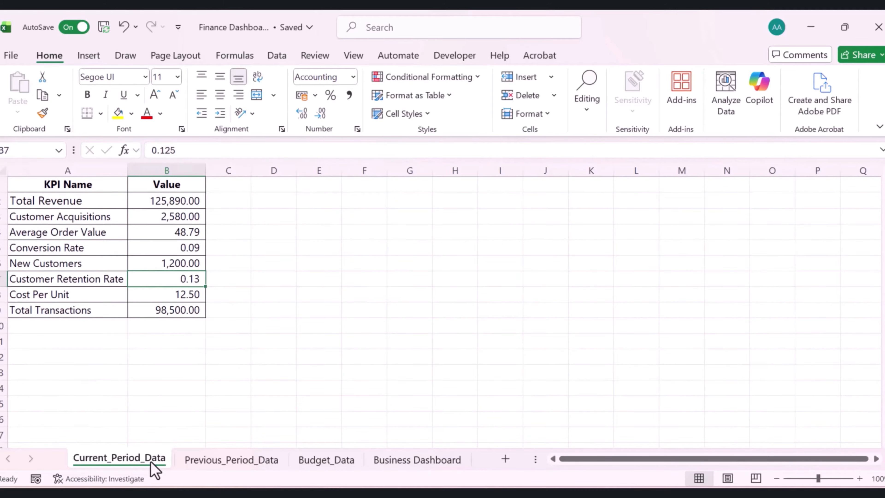
left_click(395, 460)
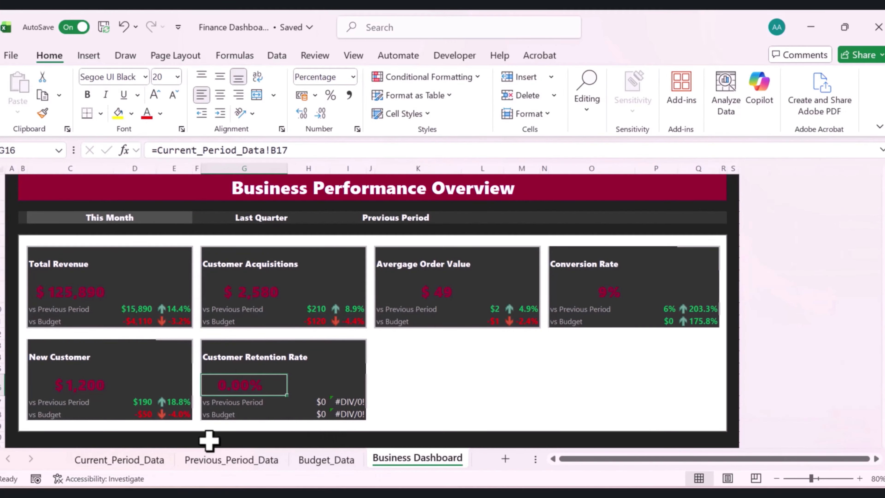
left_click(160, 460)
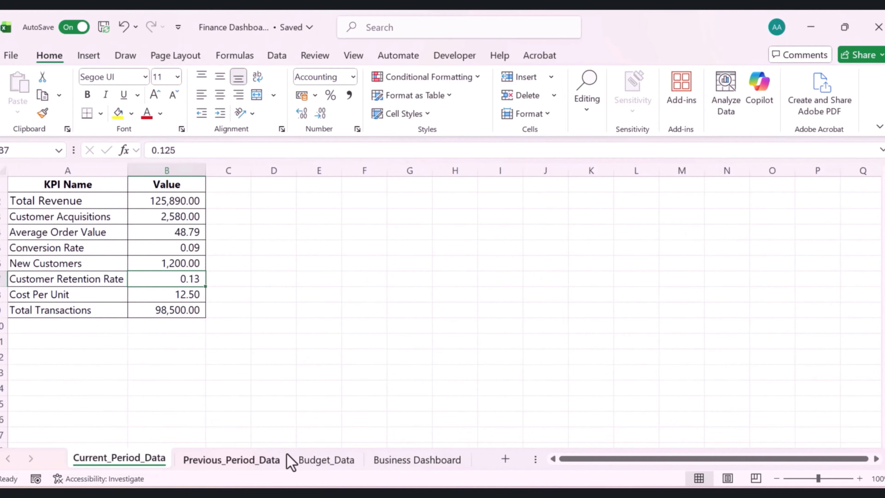
left_click(413, 460)
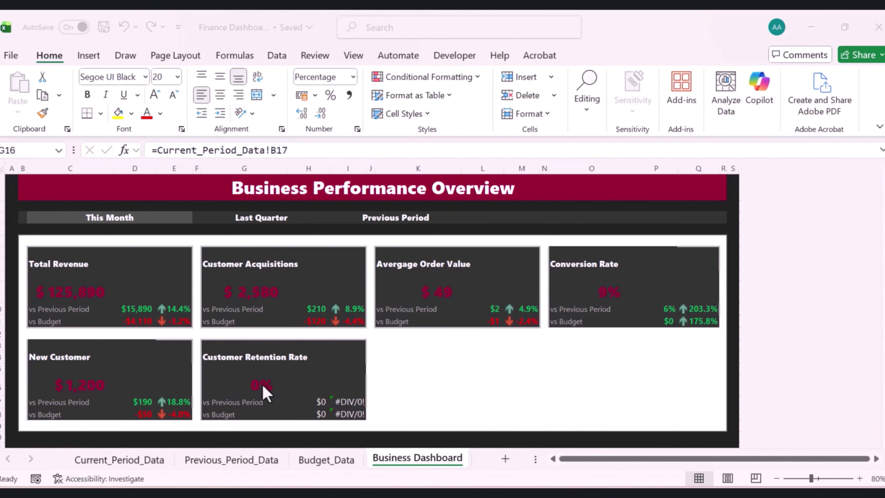
left_click(155, 458)
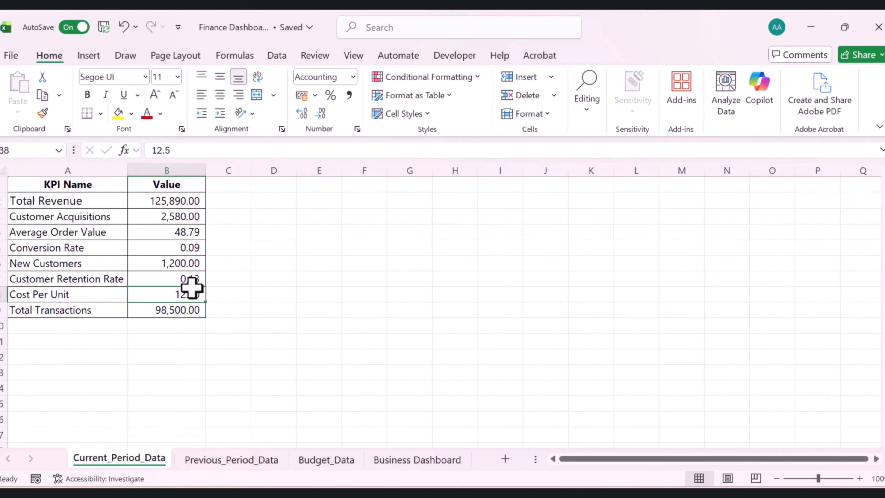
left_click(185, 278)
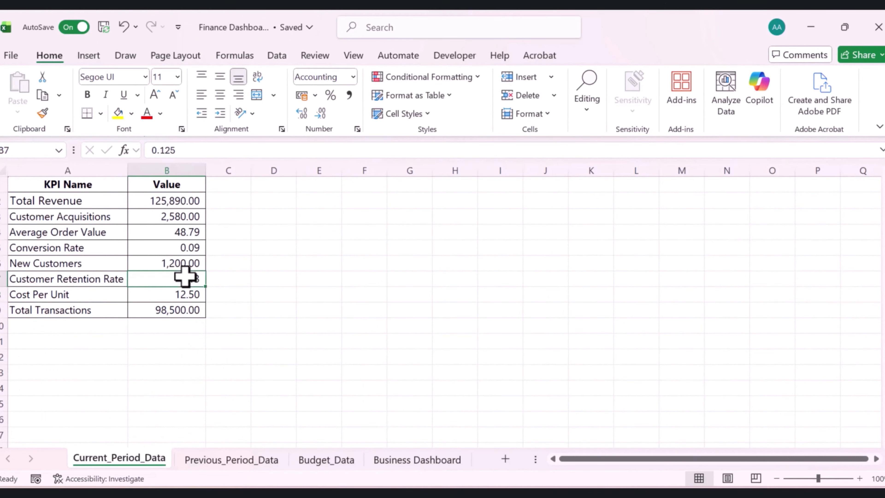
left_click(415, 460)
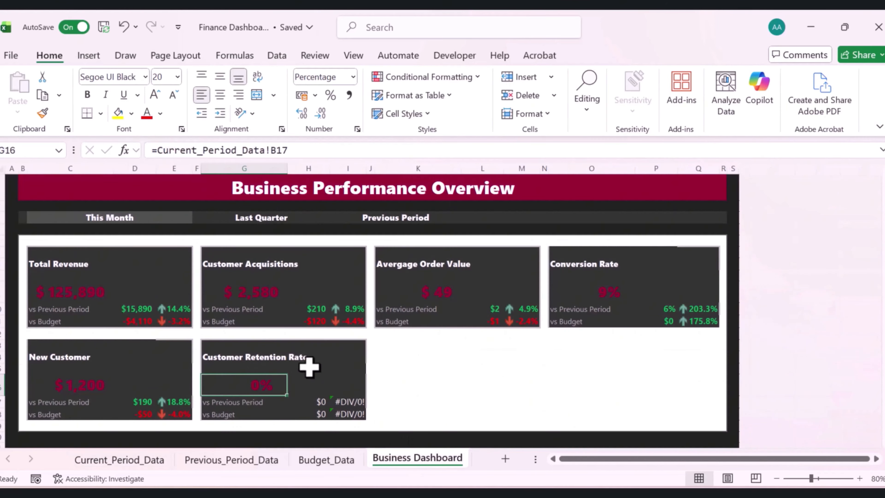
left_click(286, 154)
key("Return")
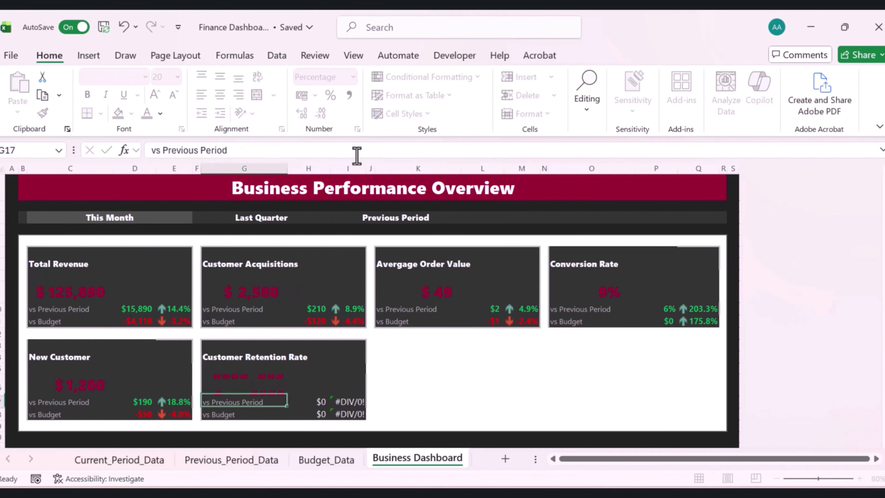
Copy the Conversion Rate value's formatting onto the retention card's main value with Format Painter
left_click(257, 386)
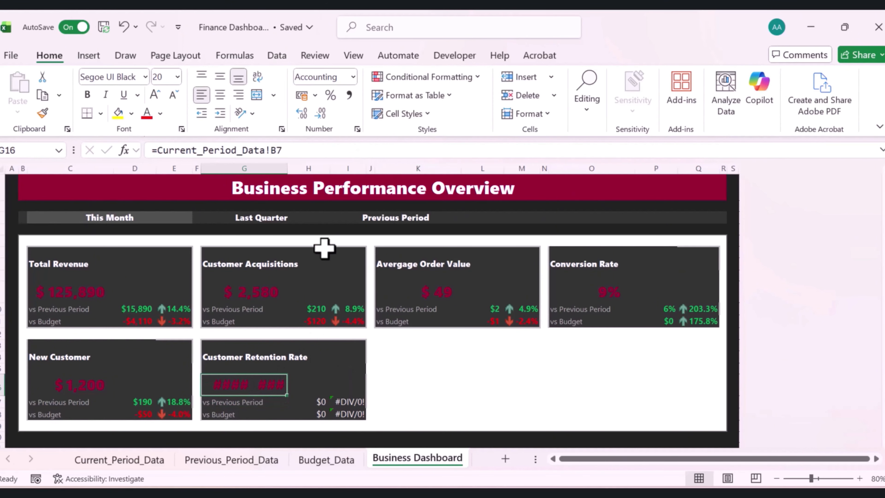
left_click(301, 113)
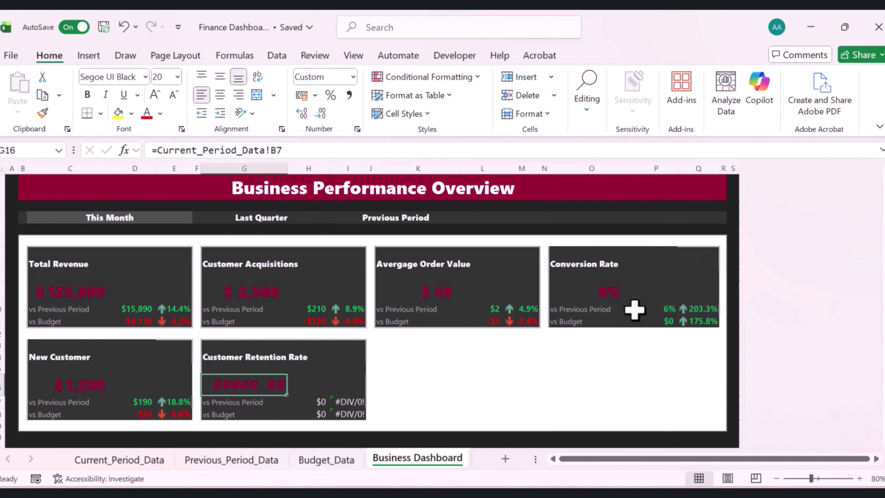
left_click(608, 292)
left_click(42, 114)
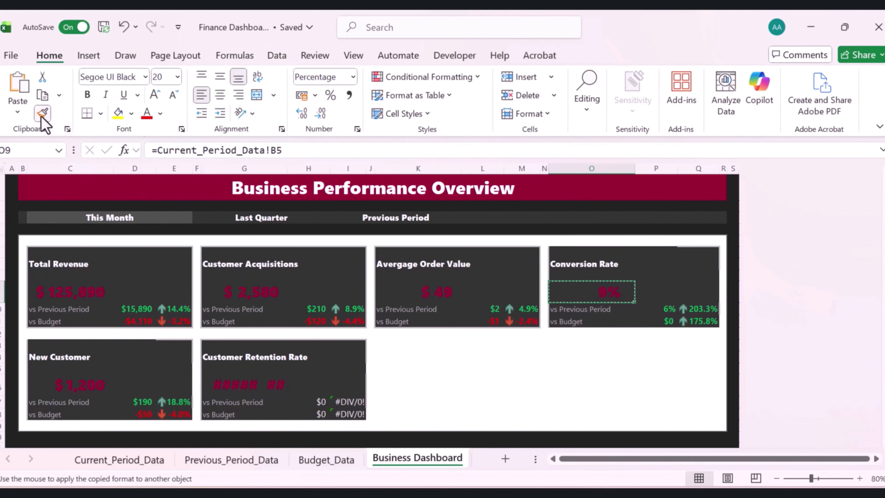
left_click(237, 385)
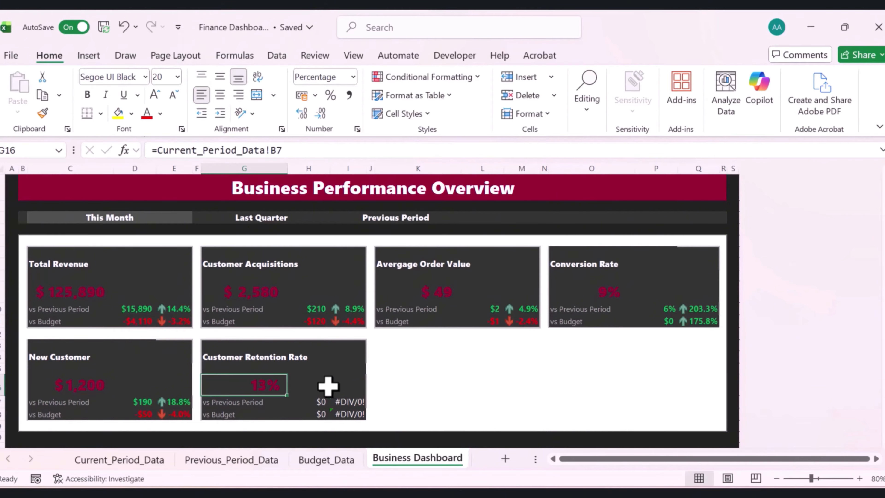
Update the retention card's previous-period difference formula to =Current_Period_Data!B7-Previous_Period_Data!B7
left_click(324, 400)
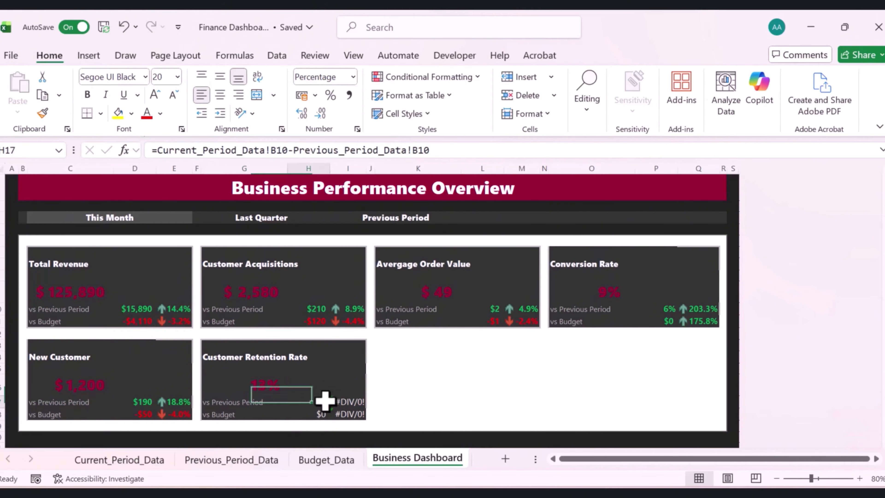
left_click(287, 150)
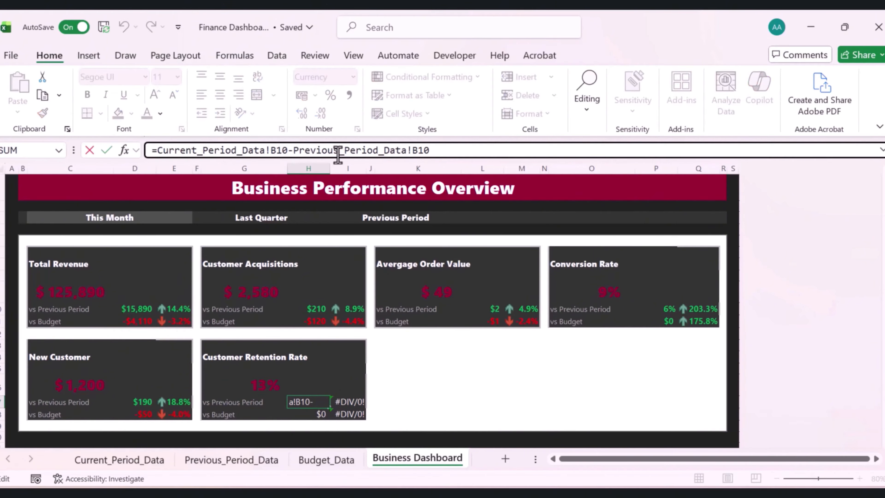
key("BackSpace")
key("BackSpace")
type("7")
left_click(451, 151)
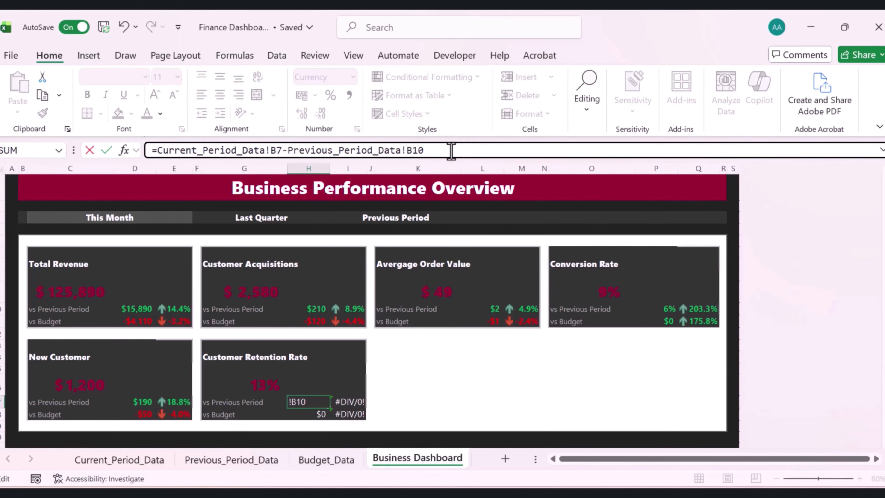
key("BackSpace")
key("BackSpace")
type("7")
key("Return")
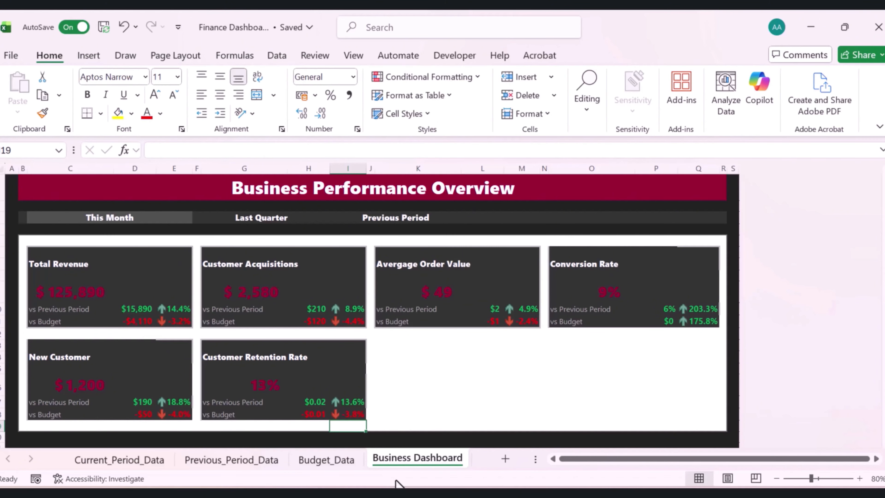
On Current_Period_Data, enter a Category column in D with Services, Products, Suscriptions and Others, then autofit its width
left_click(488, 391)
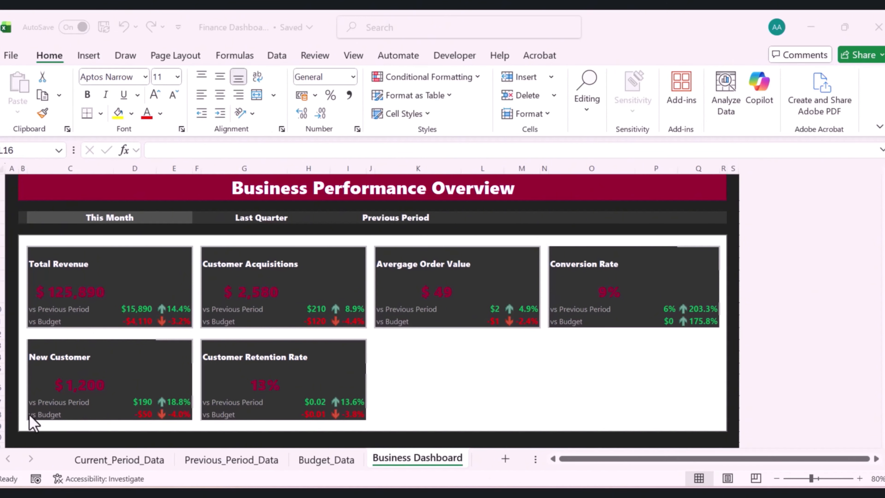
left_click(103, 463)
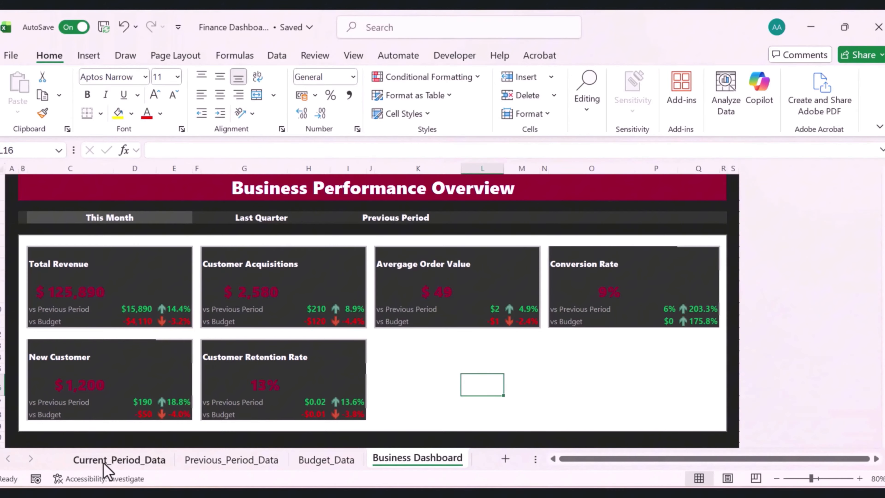
left_click(104, 463)
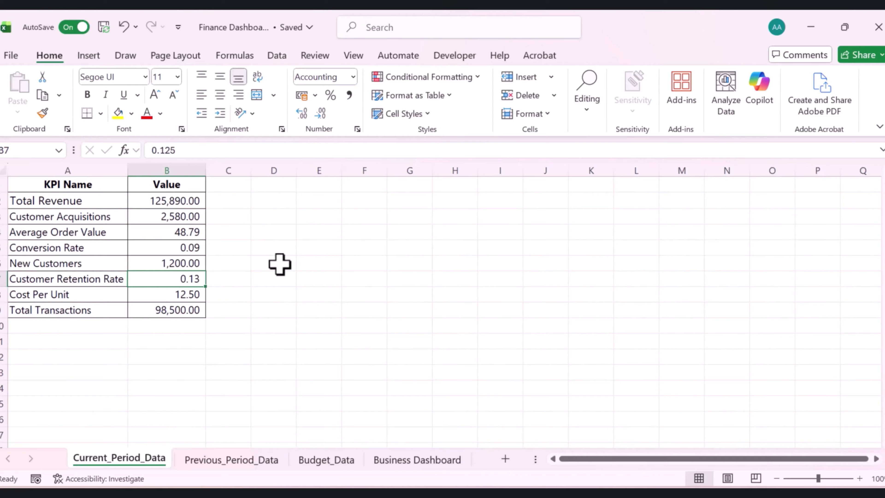
left_click(279, 184)
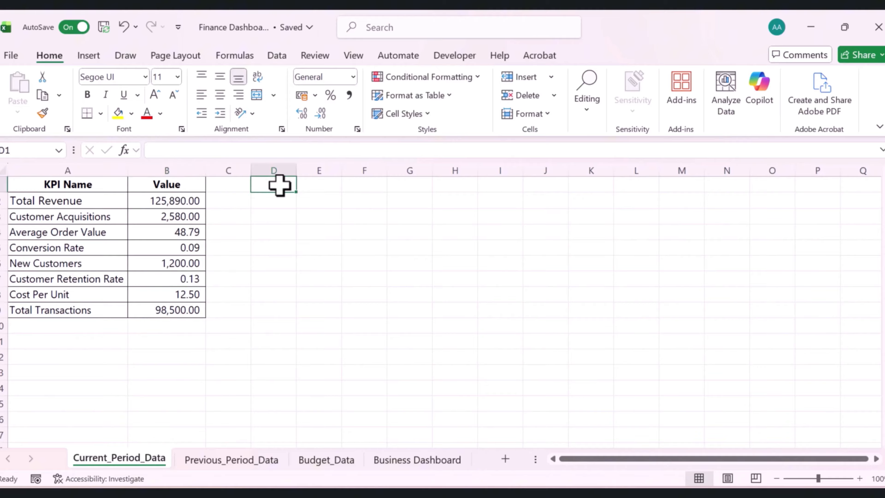
type("Category")
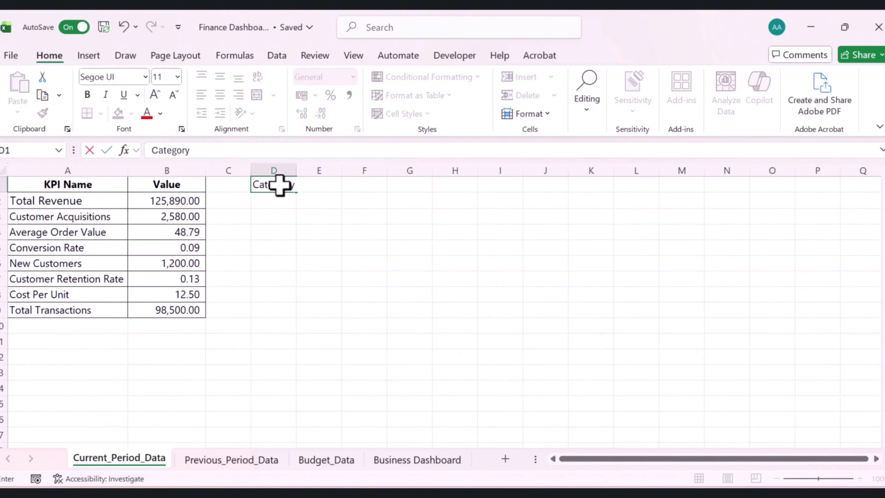
key("Return")
type("Se")
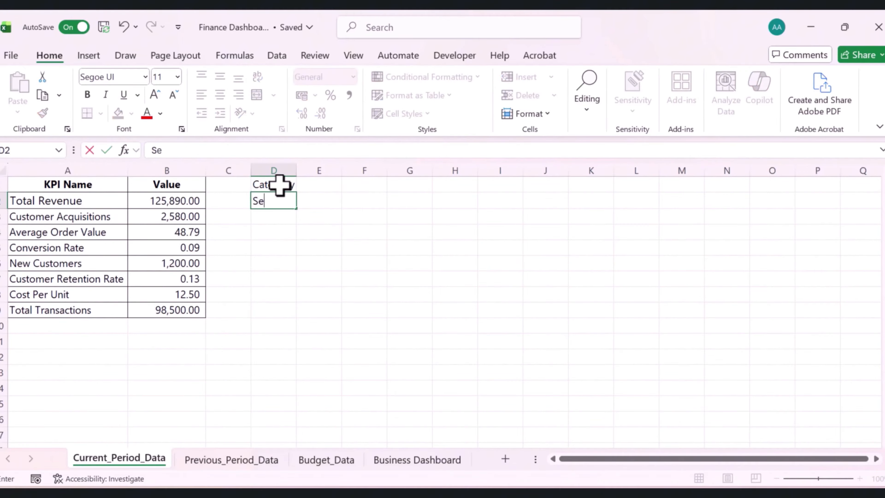
type("rvices")
key("Return")
type("pro")
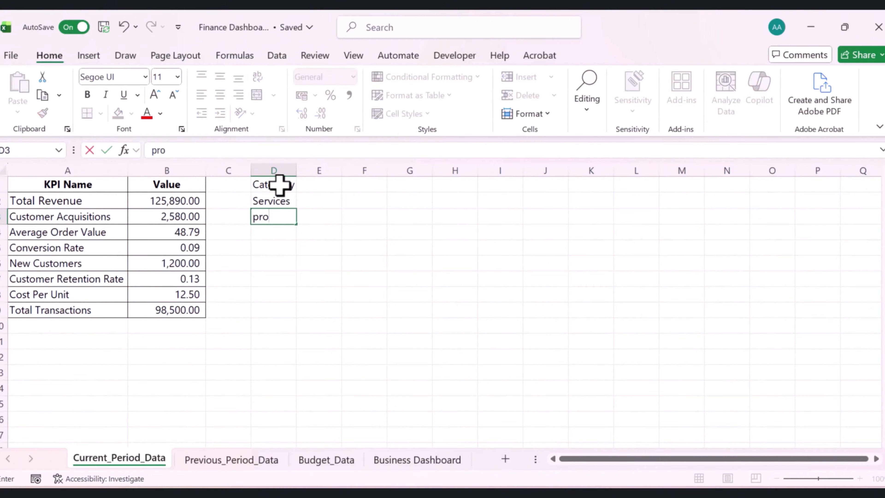
type("ducts")
key("Return")
type("Su")
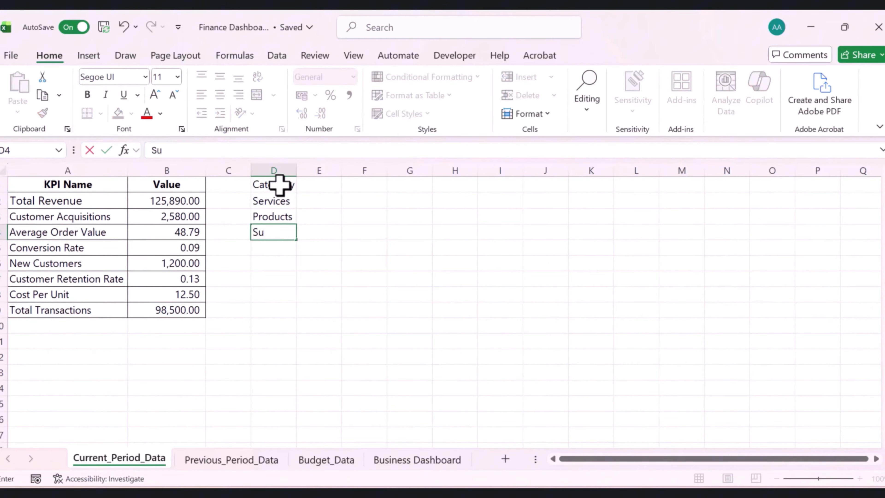
type("scb")
key("BackSpace")
type("riptions")
key("Return")
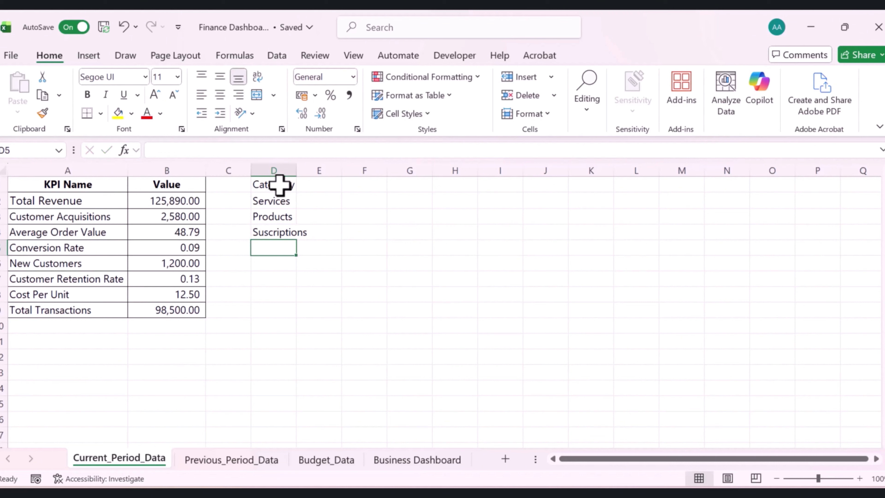
type("Others")
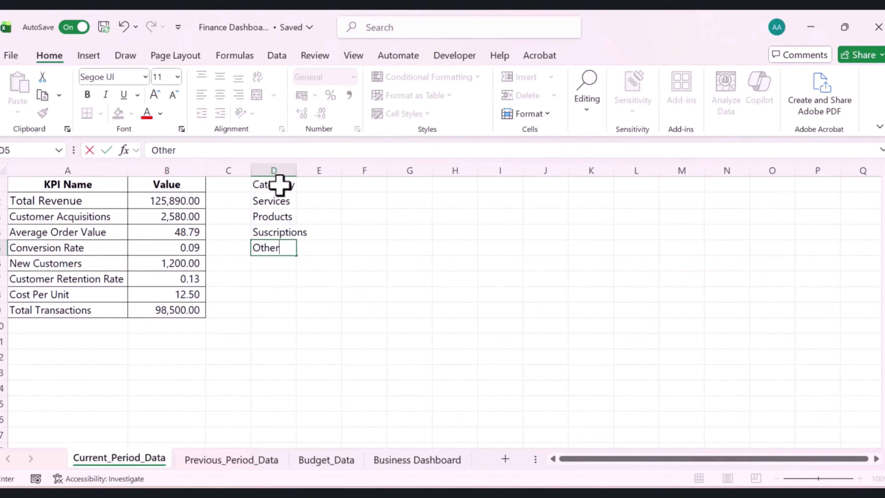
key("Return")
double_click(297, 170)
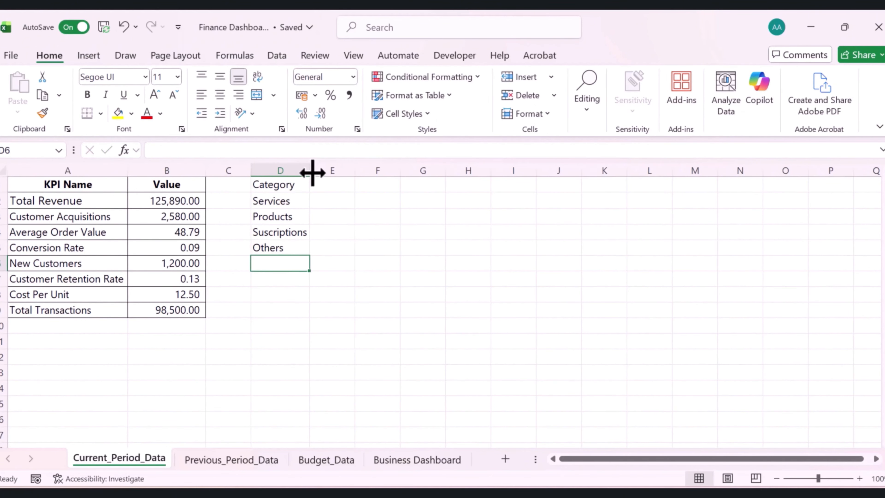
Enter a Value header in E1 with values 50000, 40000, 25000 and 10000 for the four categories
left_click(326, 184)
type("Value")
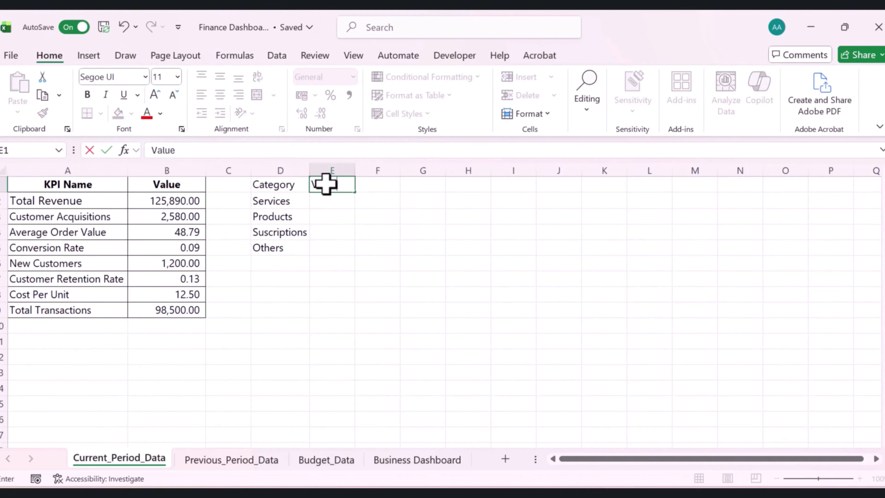
key("Return")
type("5")
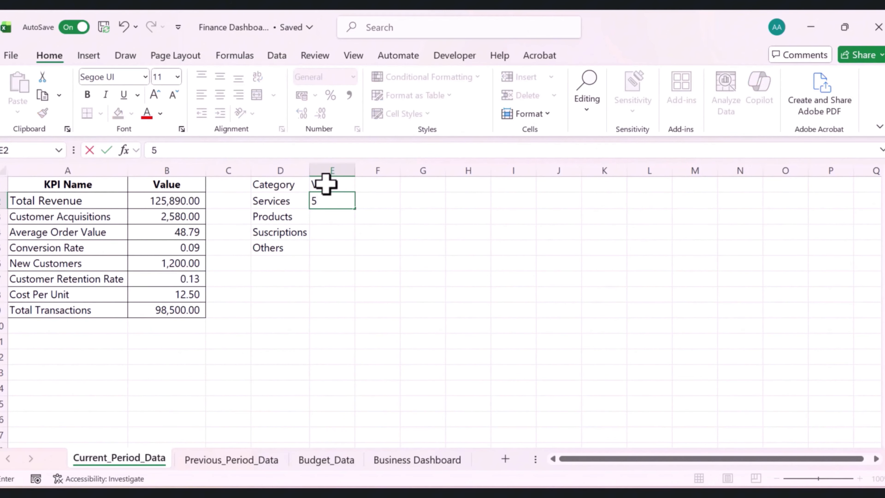
type("0000")
key("Return")
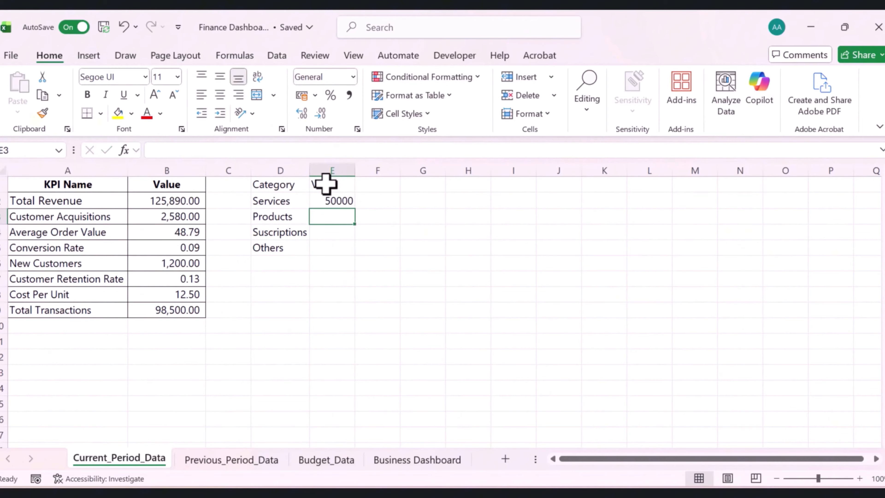
type("40000")
key("Return")
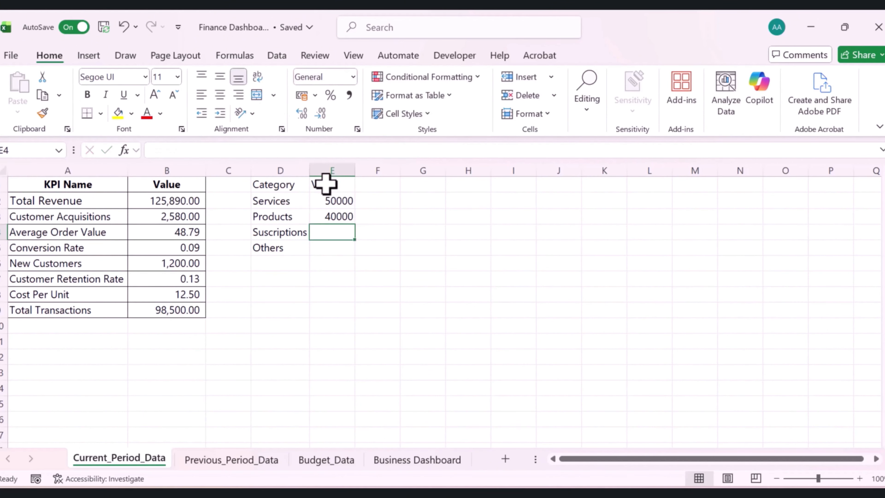
type("25")
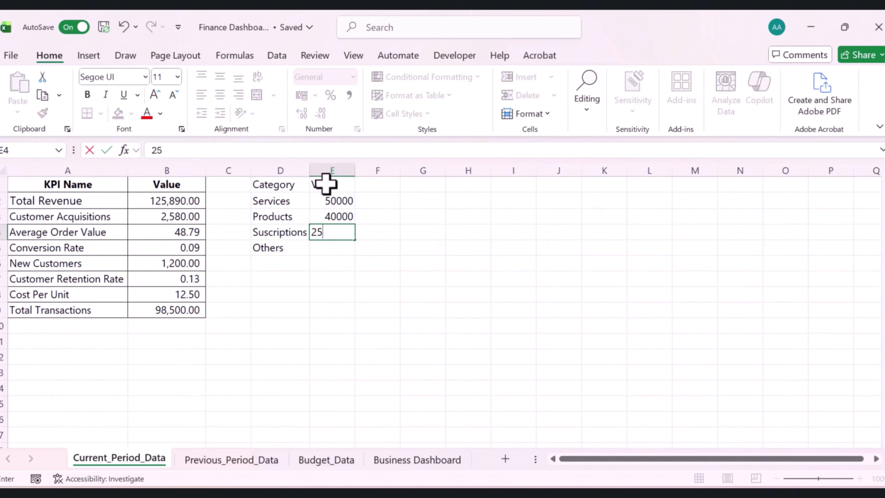
type("000")
key("Return")
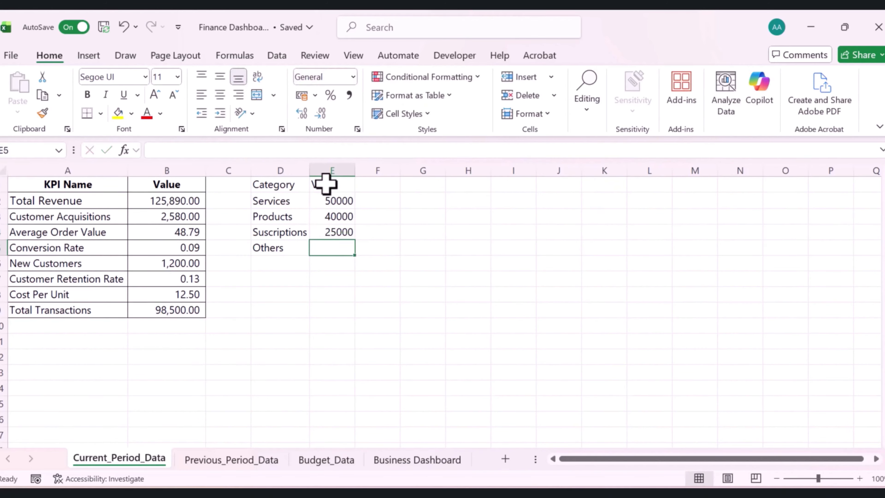
type("10000")
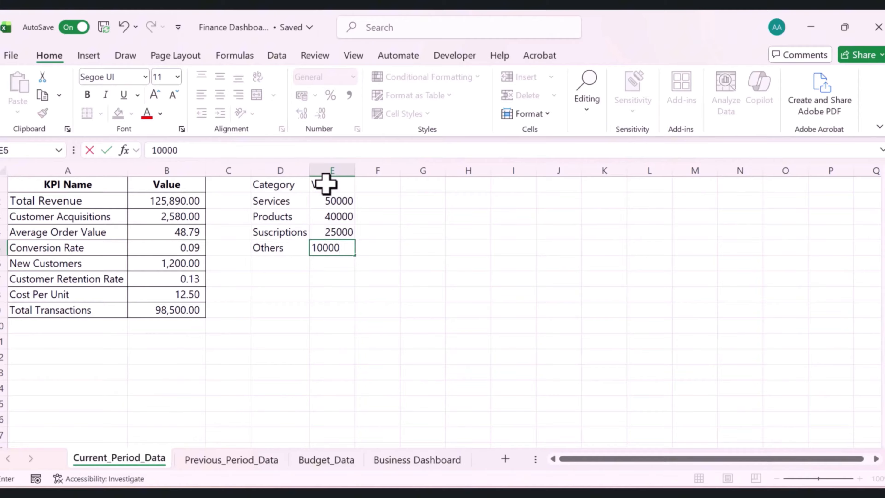
Copy the KPI table's formatting onto the Category/Value table with Format Painter and autofit the Value column
left_click(286, 182)
left_click(86, 185)
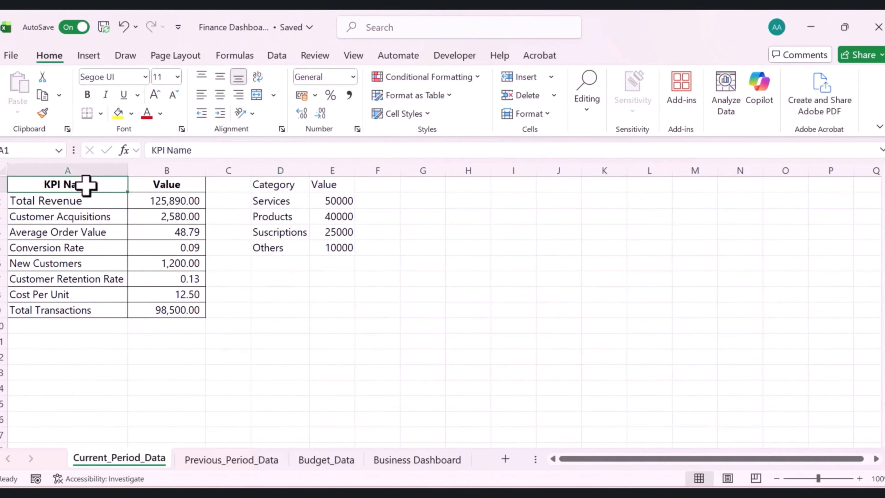
left_click_drag(86, 185, 156, 242)
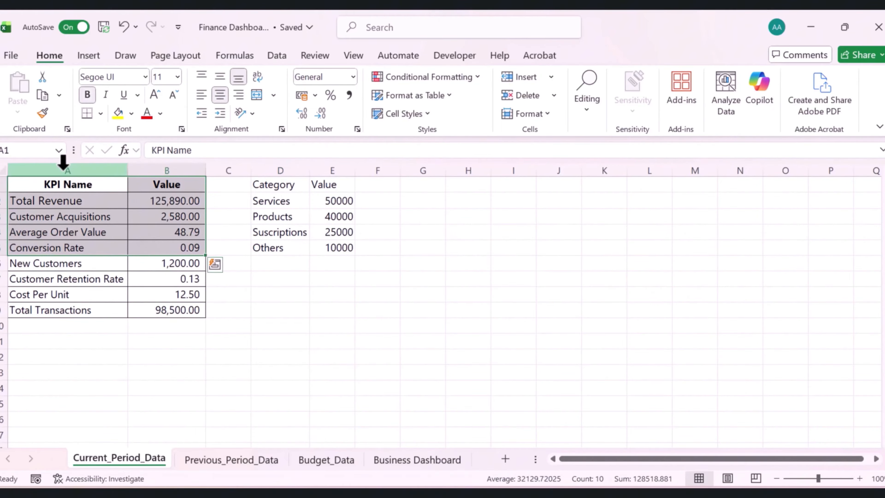
left_click(42, 112)
left_click(261, 185)
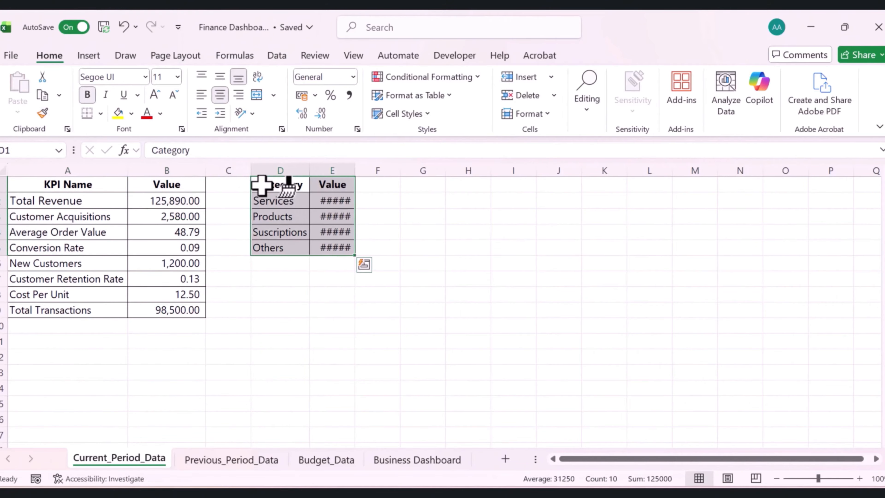
double_click(355, 170)
left_click(363, 329)
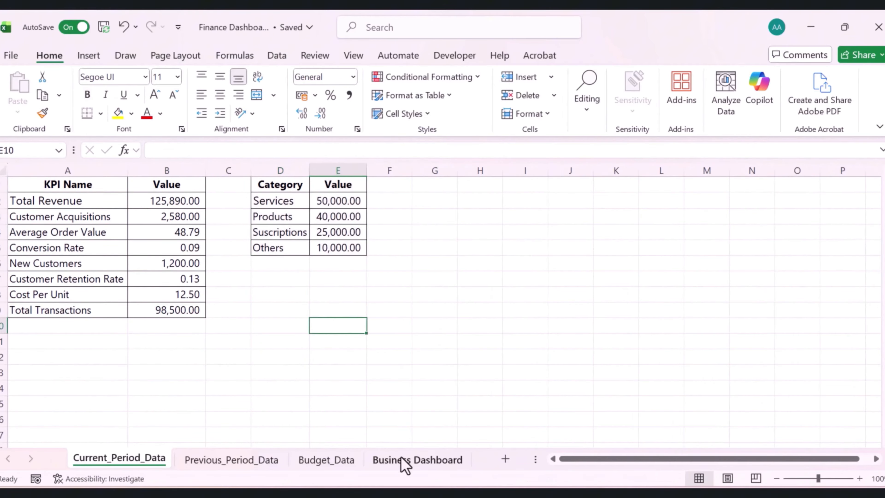
Add a Category Mix title to the empty dashboard card and copy the retention card title's format onto it with Format Painter
left_click(434, 461)
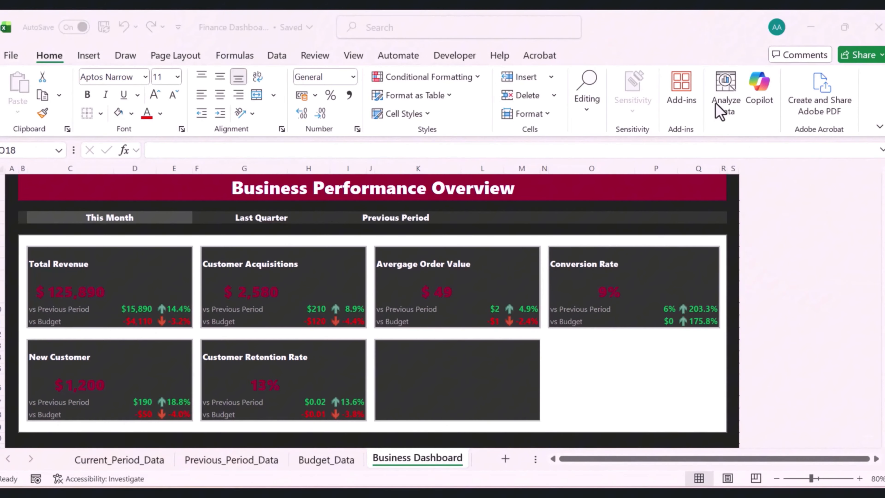
left_click(426, 356)
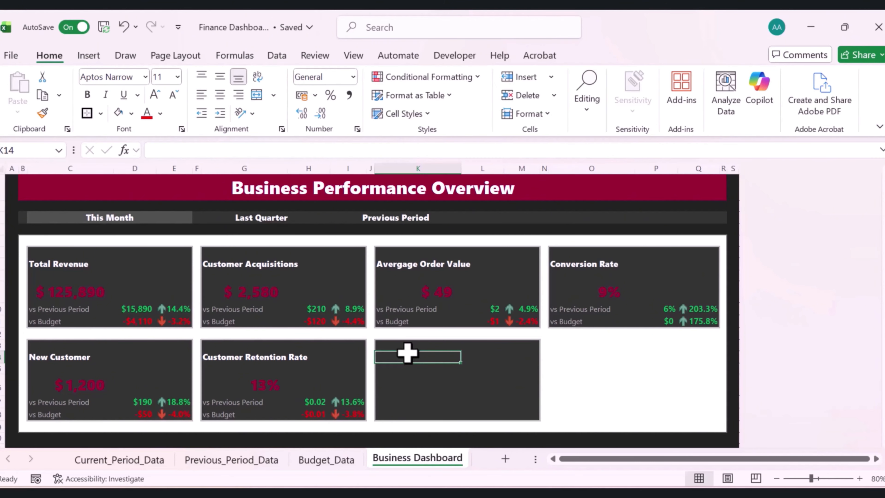
left_click(213, 357)
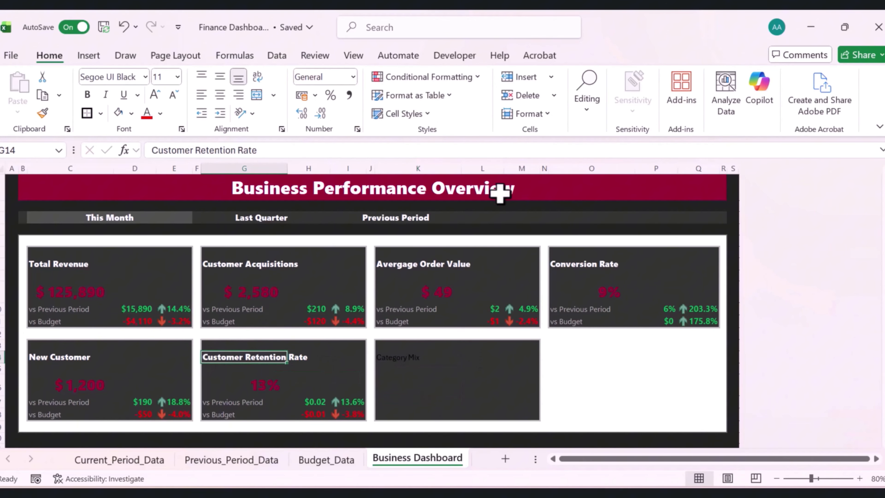
left_click(43, 113)
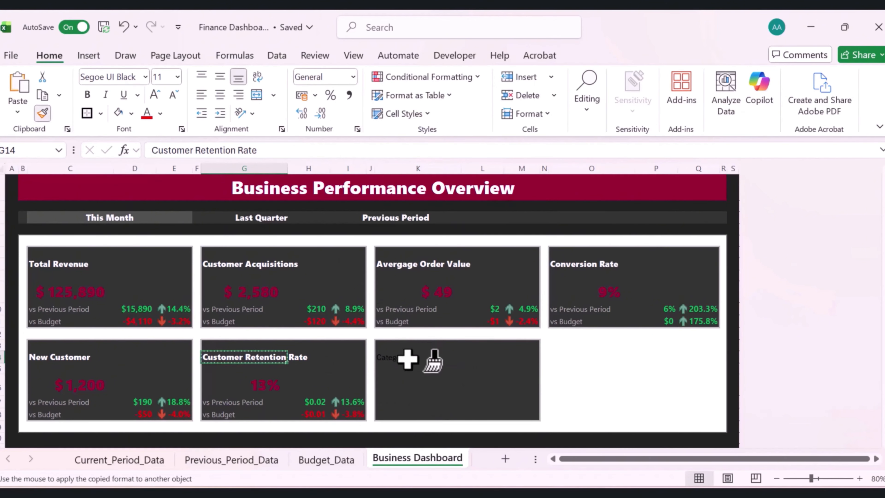
left_click(395, 360)
left_click(452, 385)
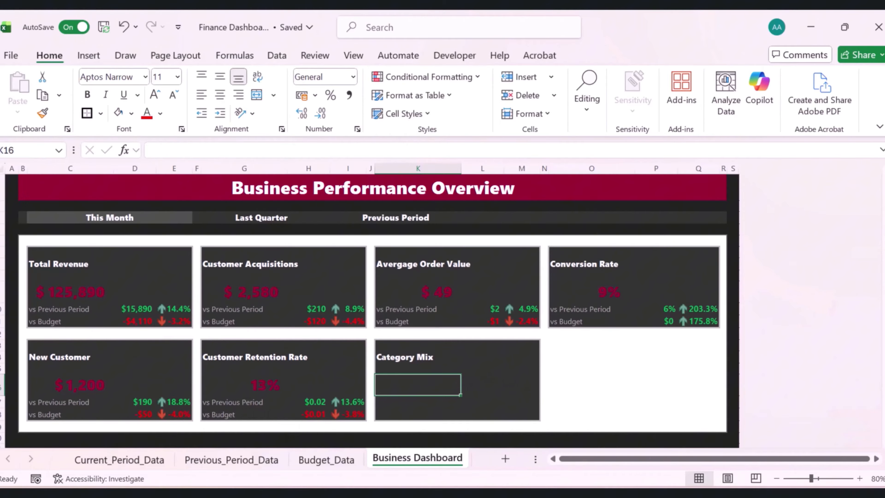
Insert a doughnut chart from the Category and Value table and move it beside the table
left_click(91, 463)
left_click_drag(292, 186, 338, 244)
left_click(91, 59)
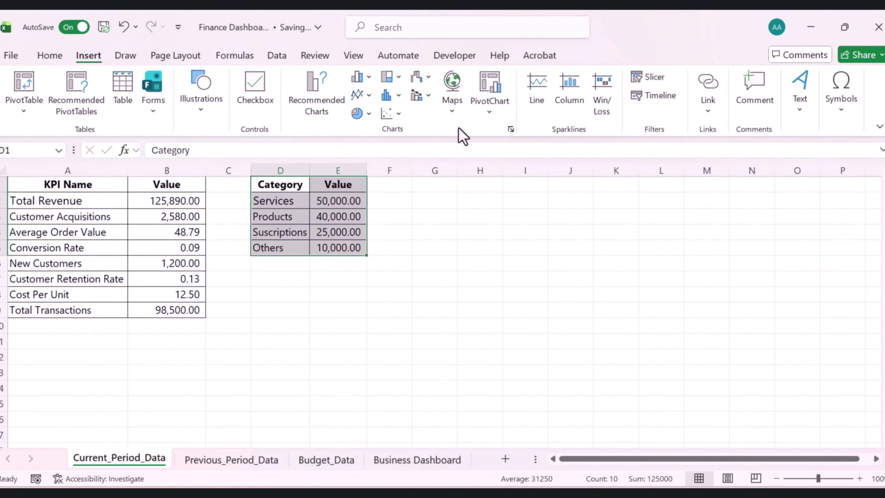
left_click(368, 113)
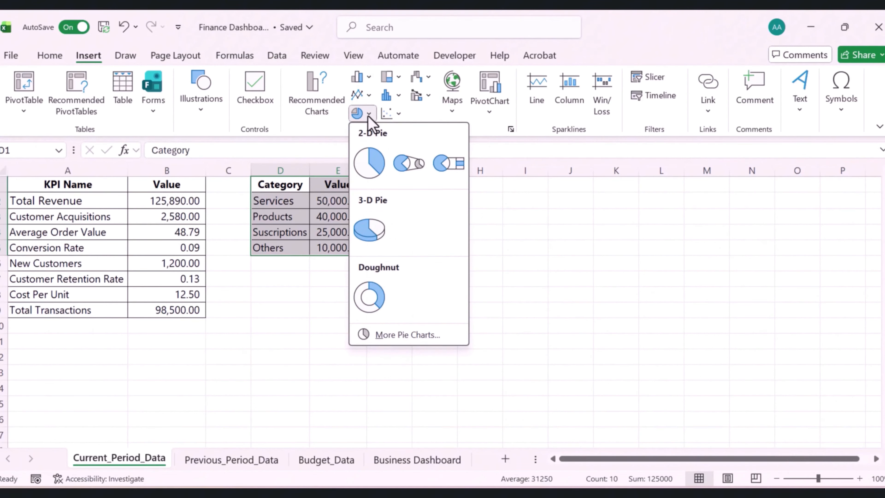
left_click(369, 296)
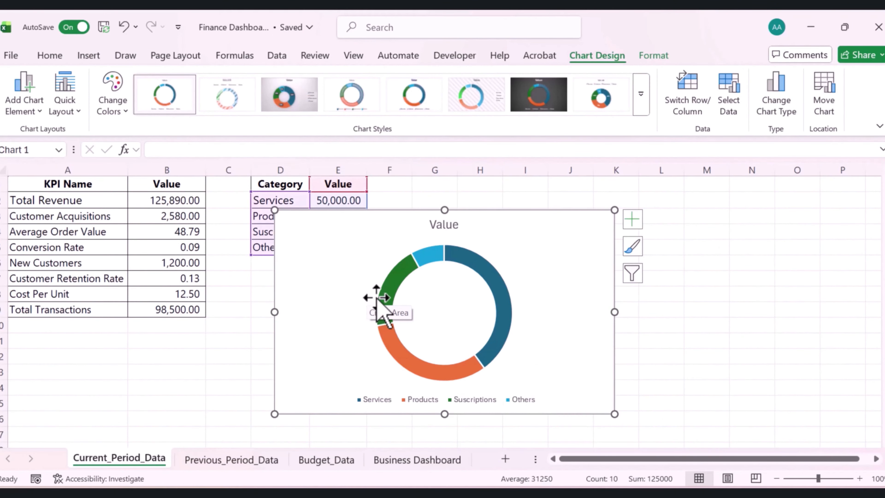
left_click_drag(531, 260, 602, 259)
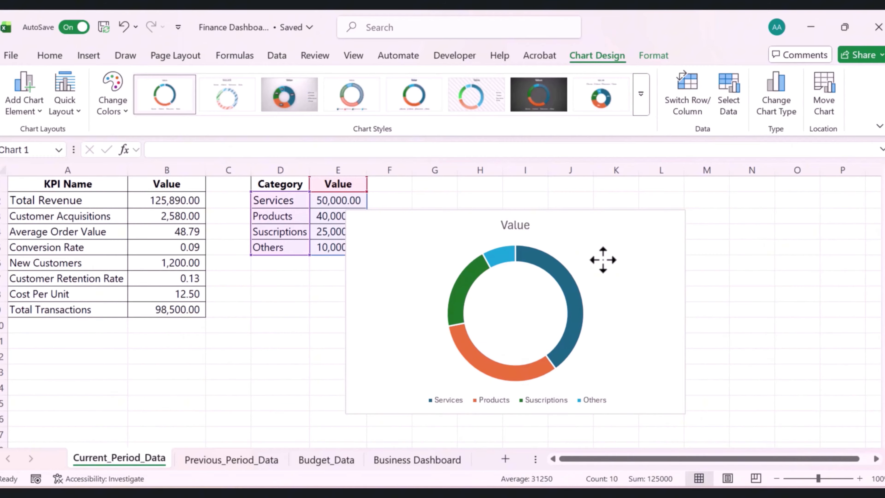
left_click(603, 259)
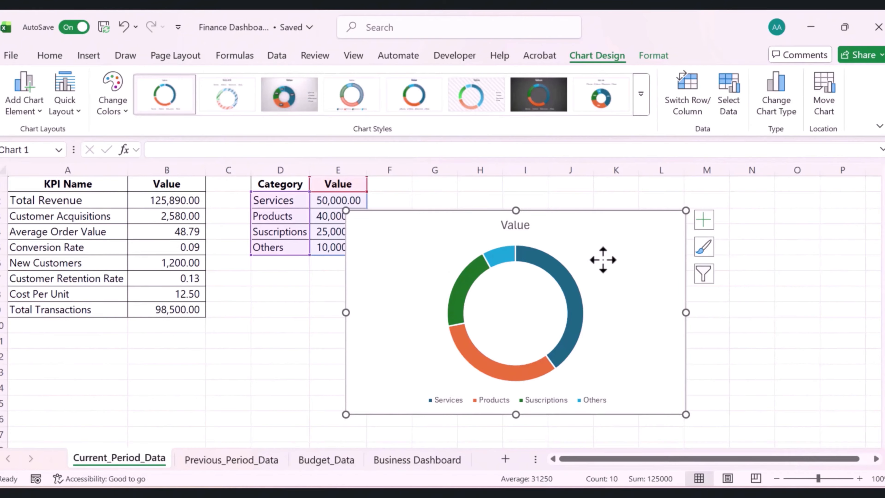
Remove the doughnut chart's title and legend
left_click(700, 223)
left_click(732, 243)
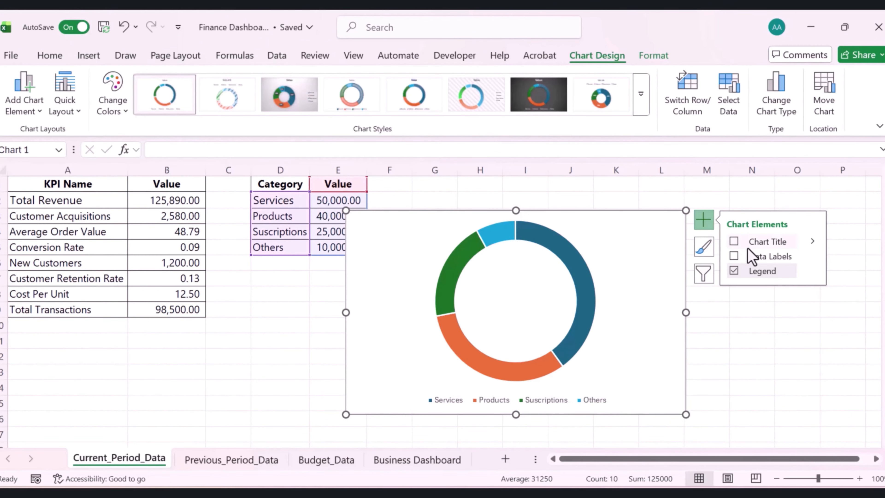
key("ctrl+z")
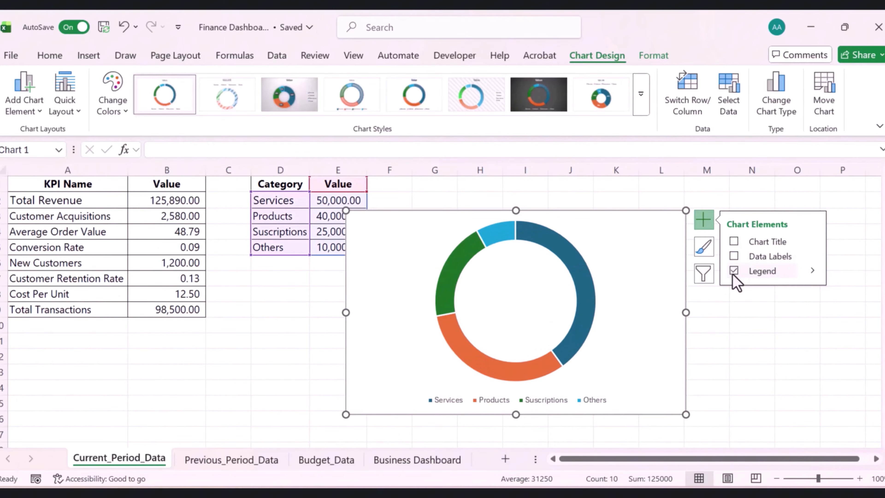
left_click(734, 271)
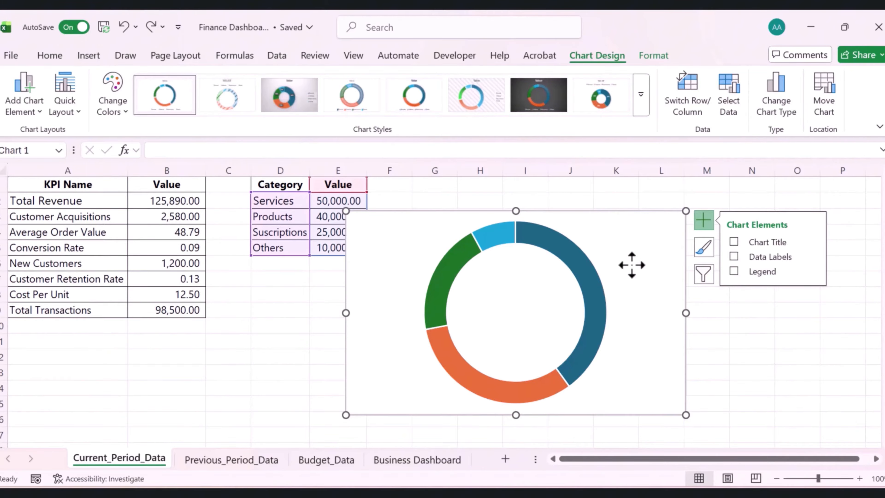
key("Escape")
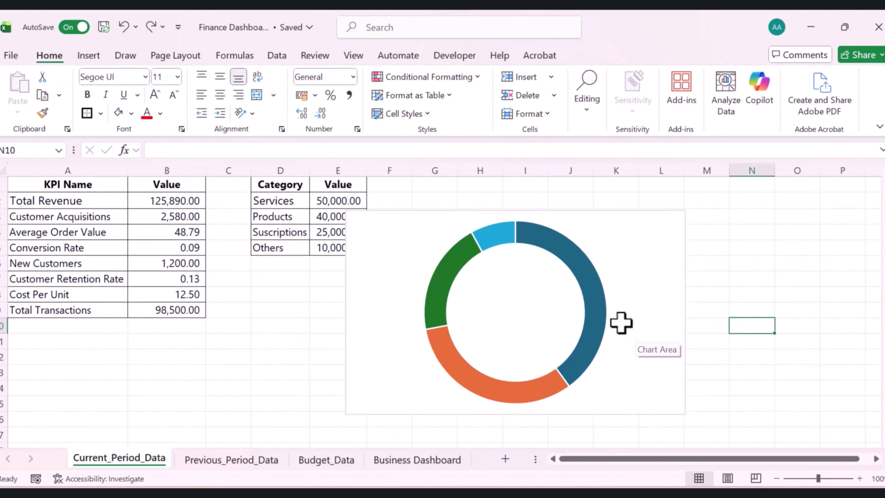
Add data labels to the doughnut chart's series
left_click(603, 304)
right_click(603, 305)
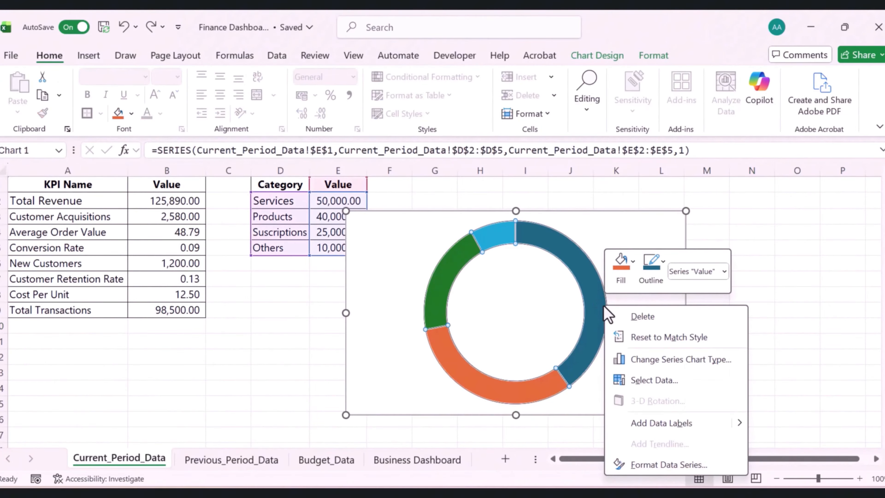
mouse_move(738, 423)
left_click(776, 430)
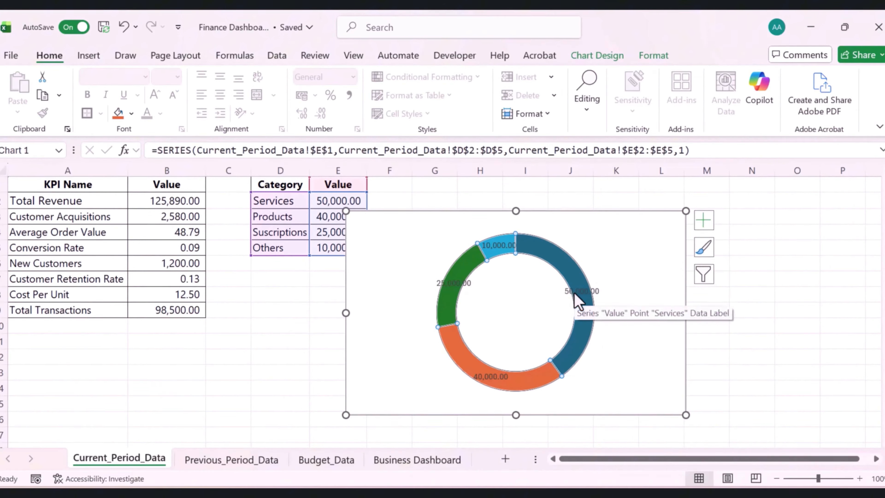
Format the data labels to show category name and percentage instead of the value
right_click(578, 301)
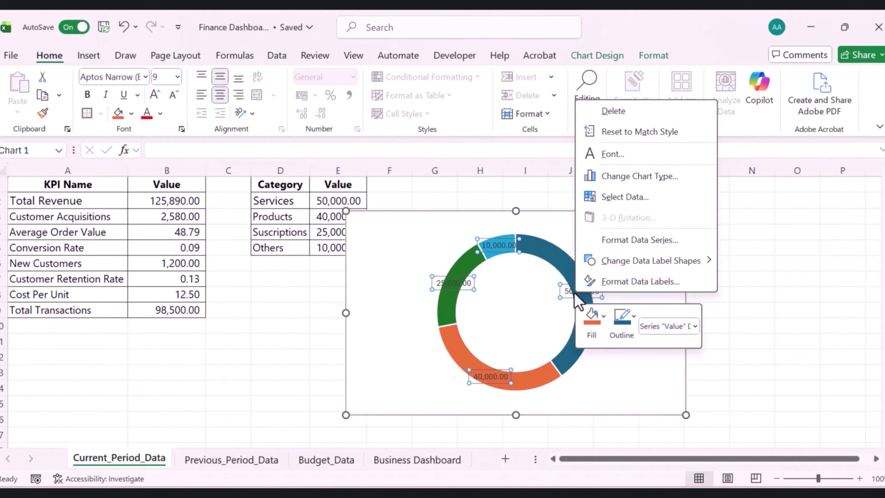
left_click(642, 283)
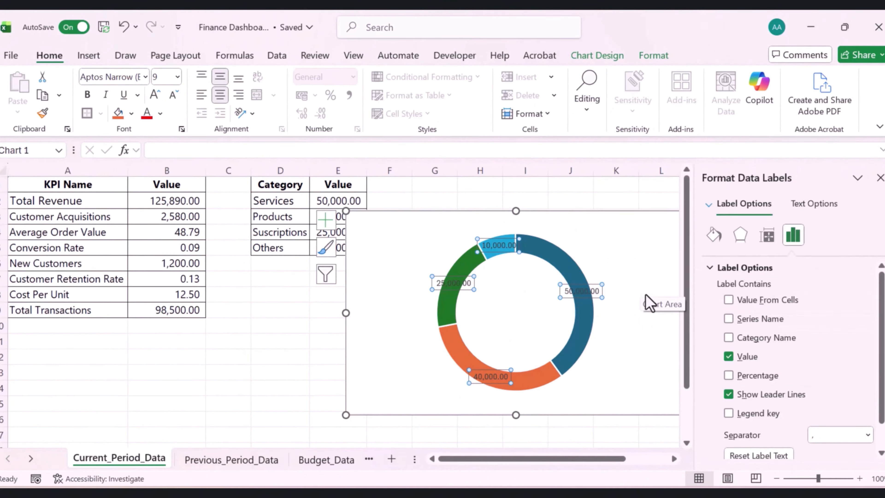
left_click(728, 357)
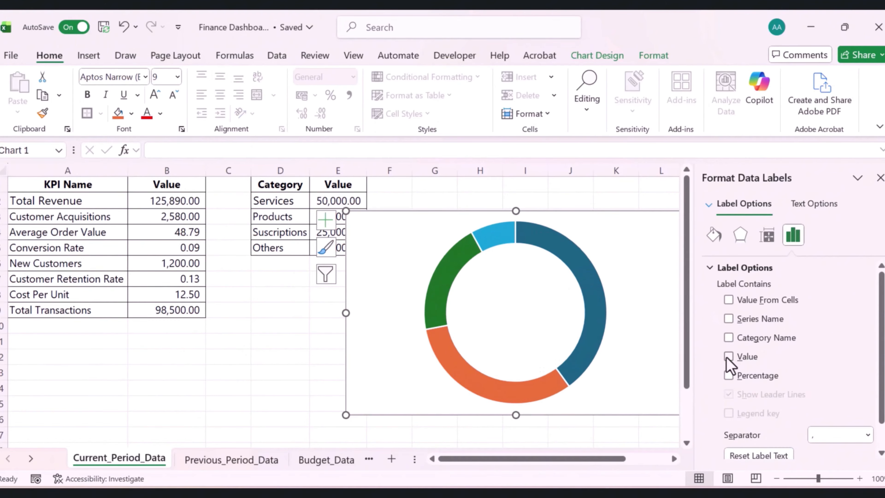
left_click(728, 337)
left_click(727, 375)
Set the data labels' text fill to a white solid colour
left_click(580, 291)
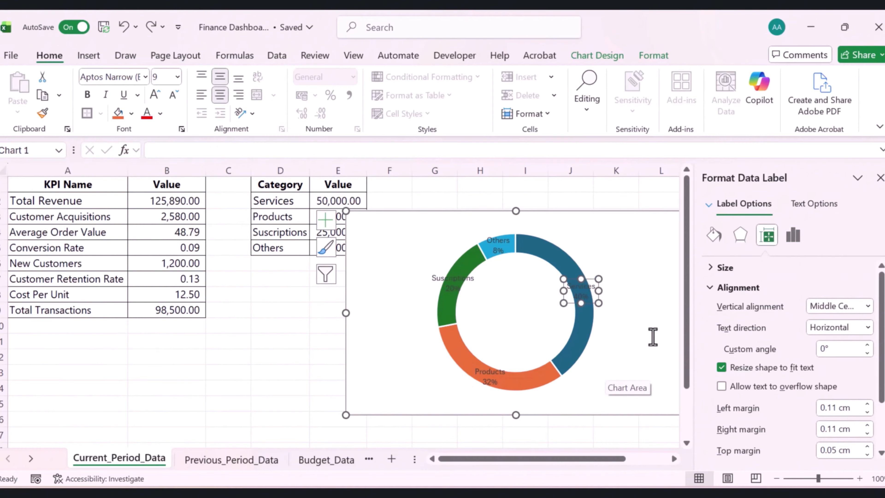
left_click(815, 207)
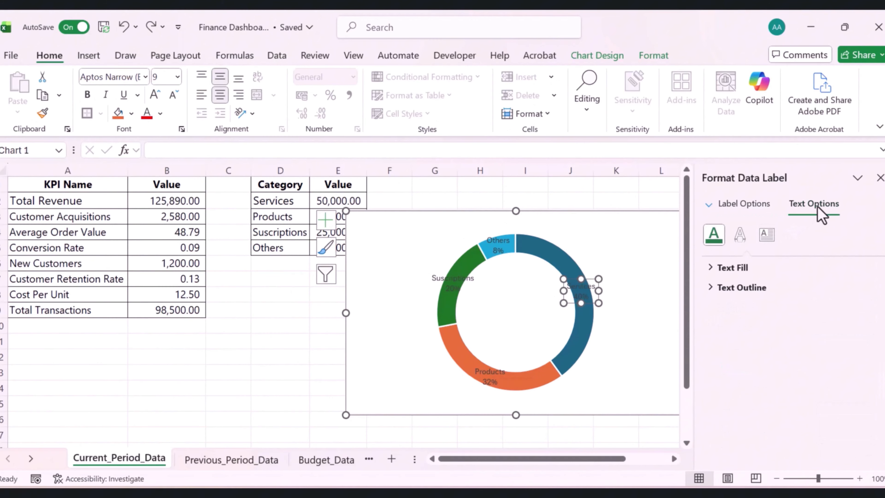
left_click(711, 268)
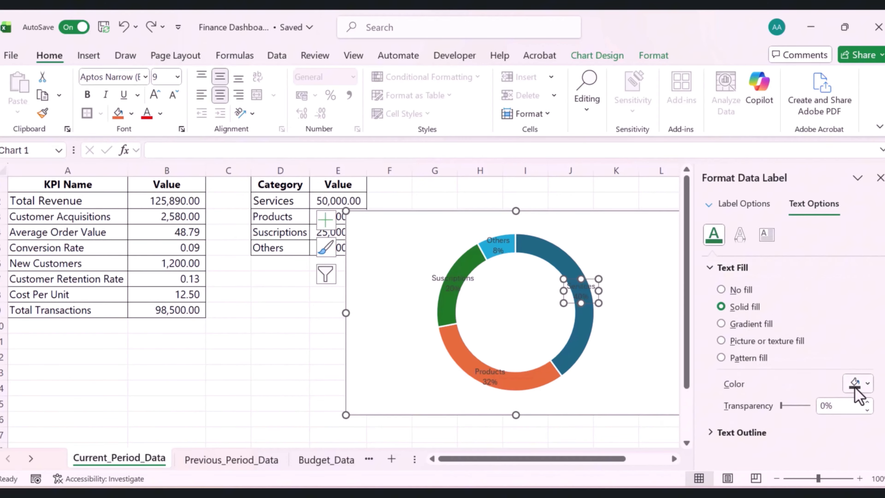
left_click(868, 382)
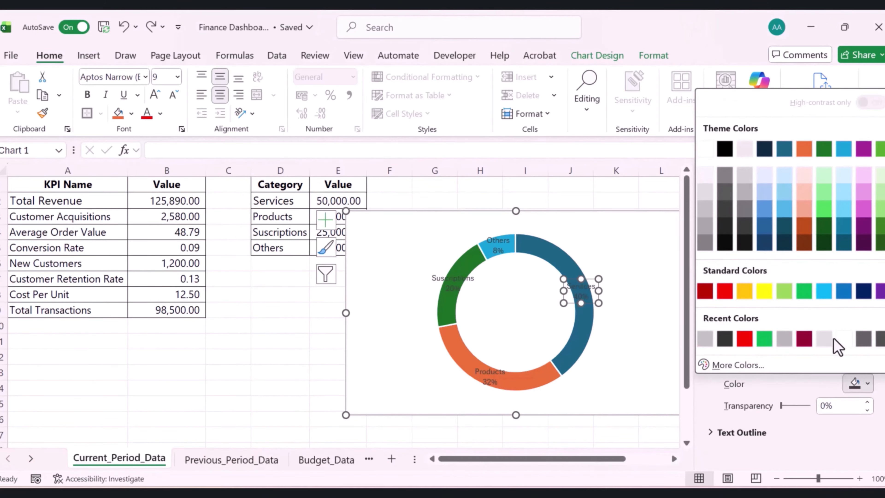
left_click(843, 340)
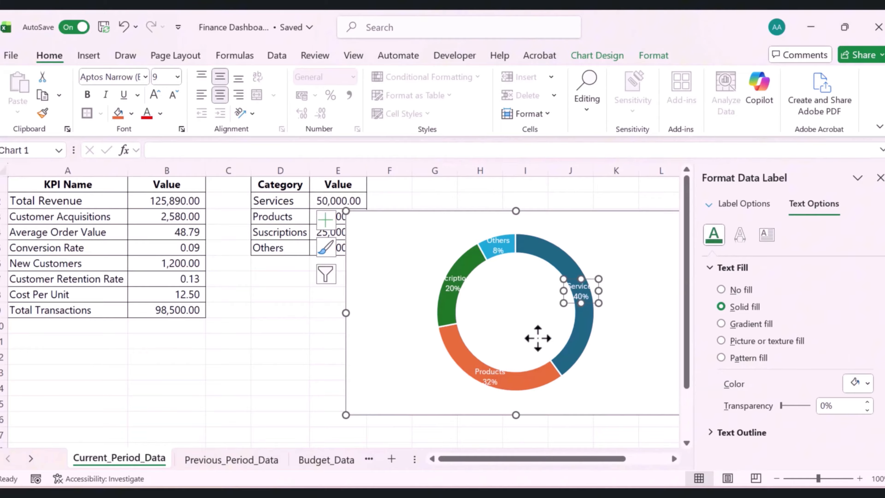
Reduce the doughnut hole size of the data series to 46%
left_click(499, 384)
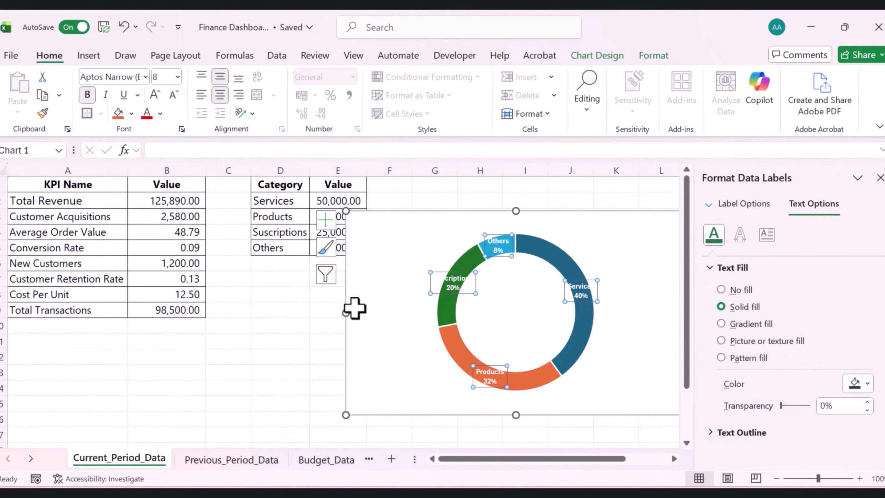
left_click(355, 309)
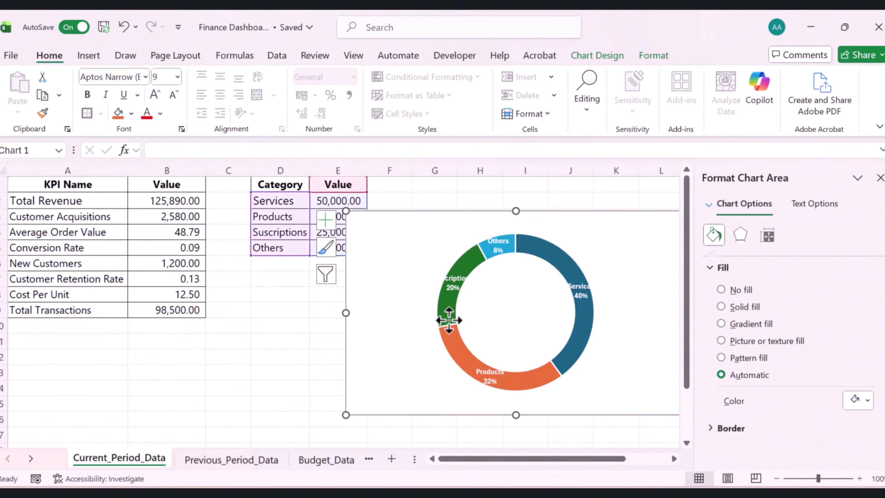
right_click(496, 302)
right_click(442, 308)
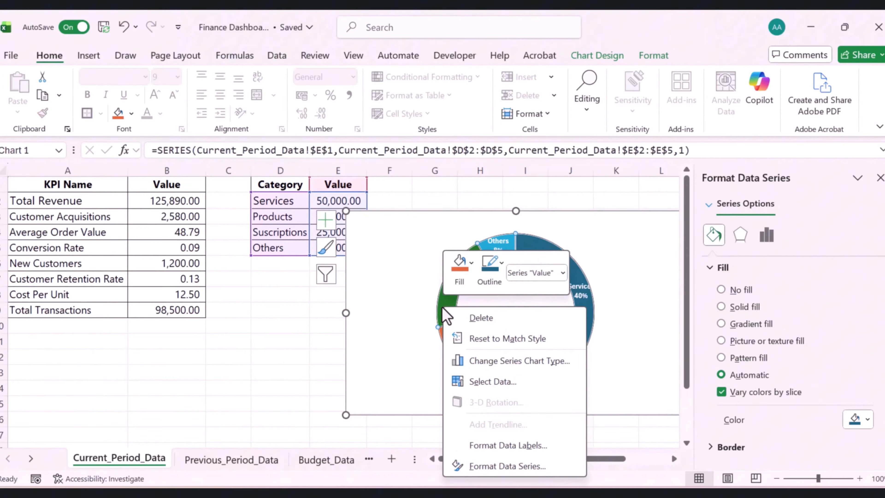
left_click(506, 466)
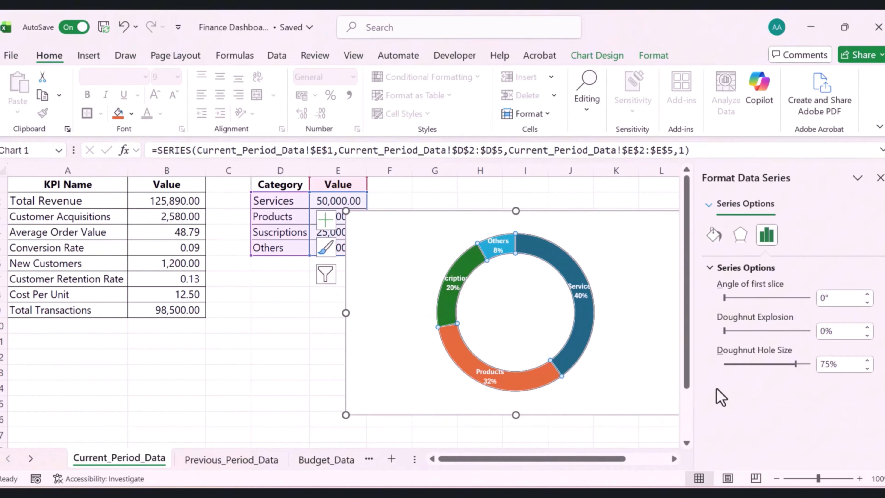
left_click(866, 368)
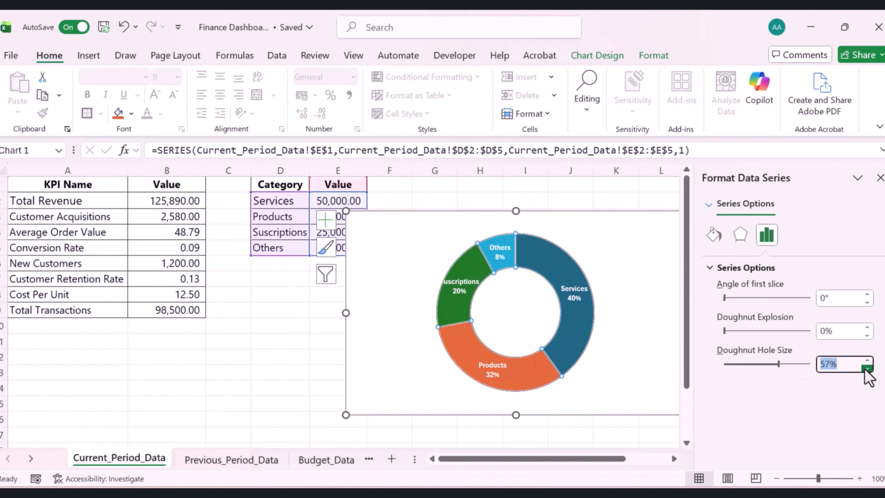
left_click(866, 368)
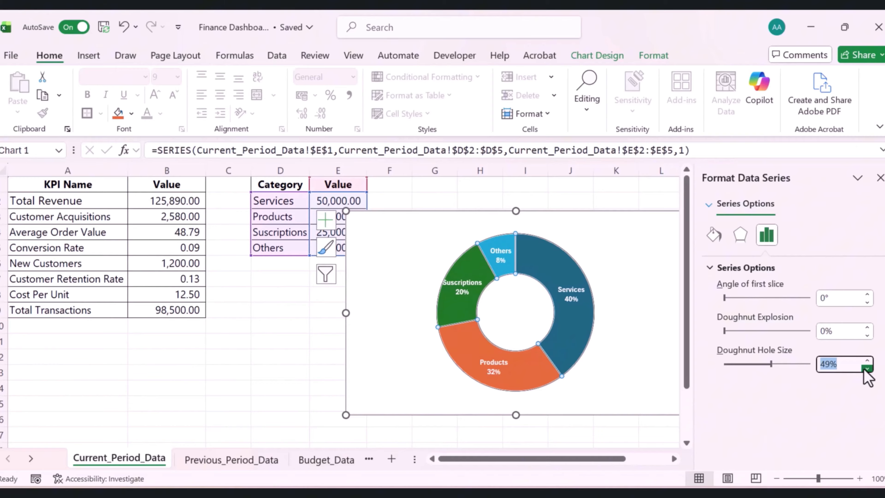
left_click(866, 368)
left_click(866, 368)
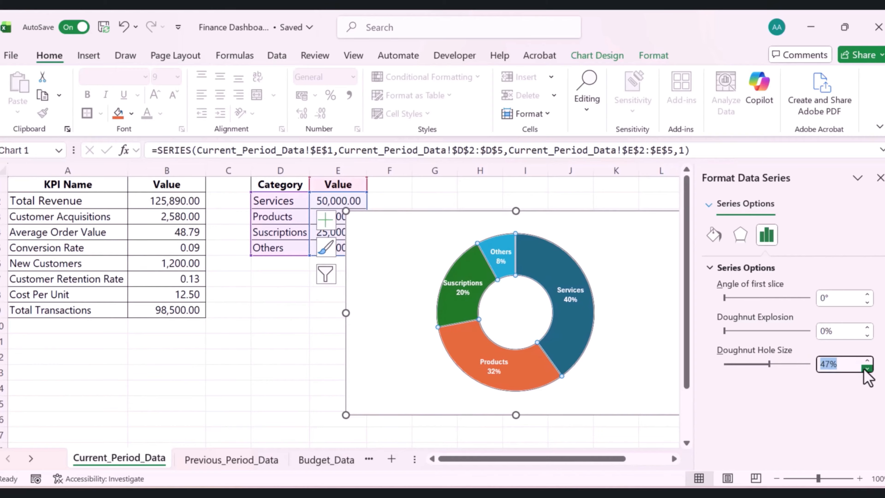
left_click(866, 368)
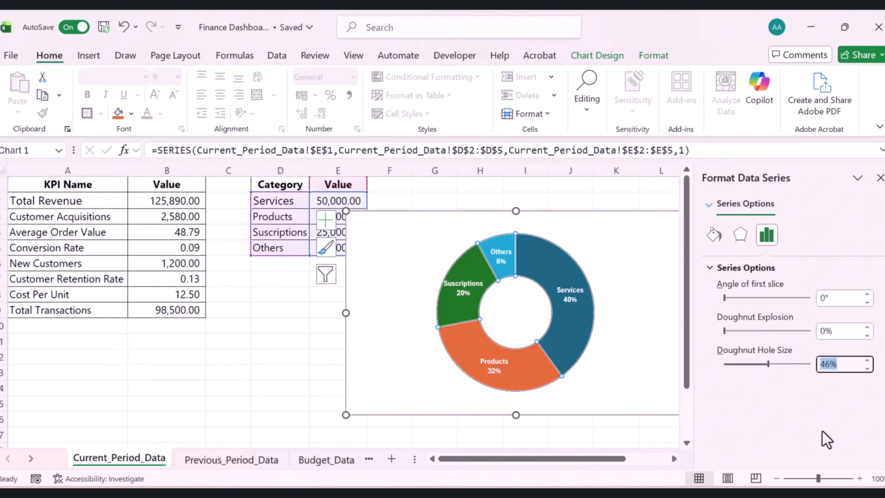
Fill the Services slice with a dark red solid colour
left_click(568, 330)
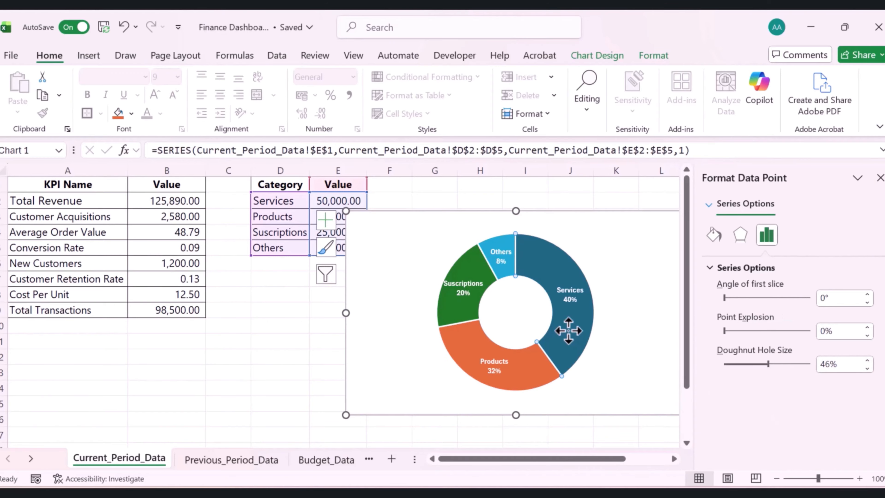
left_click(714, 234)
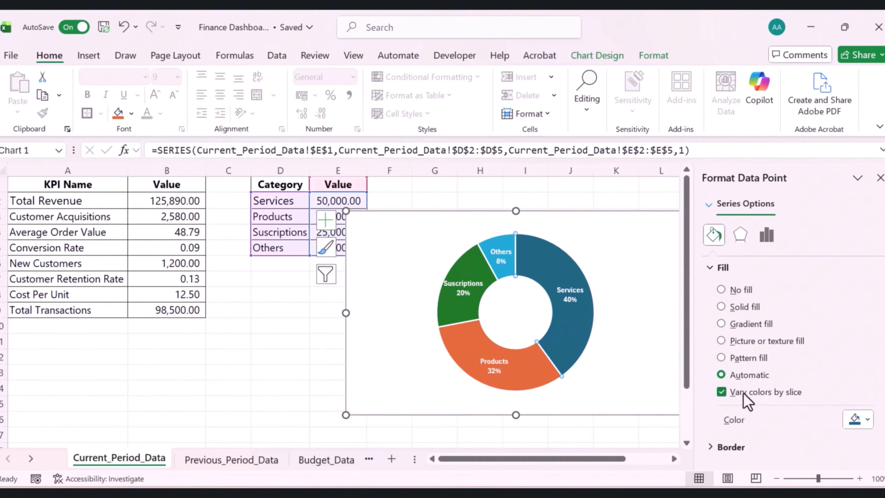
left_click(863, 415)
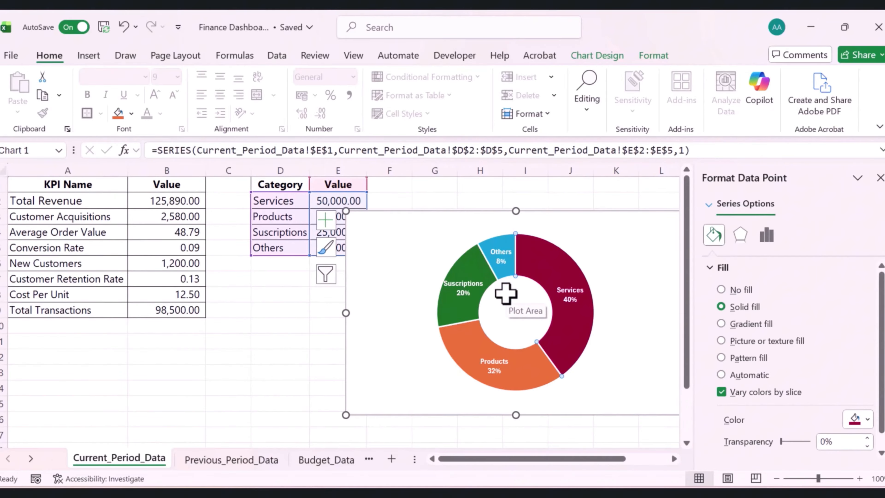
left_click(525, 372)
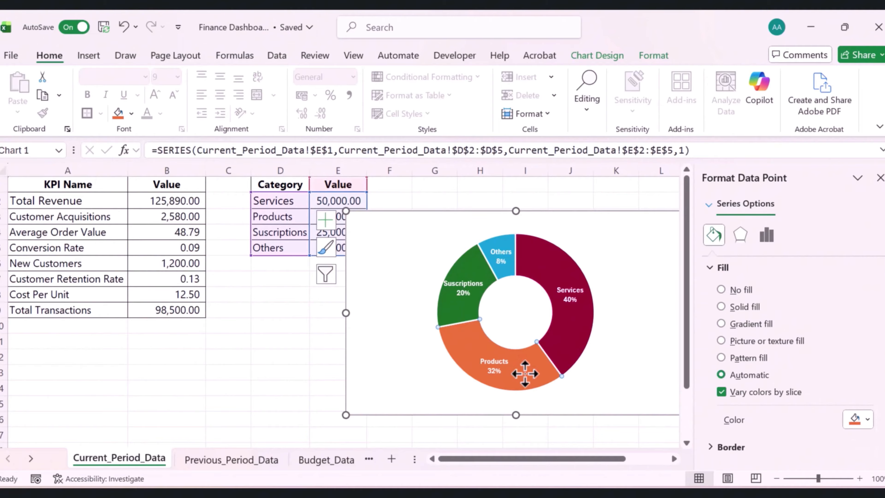
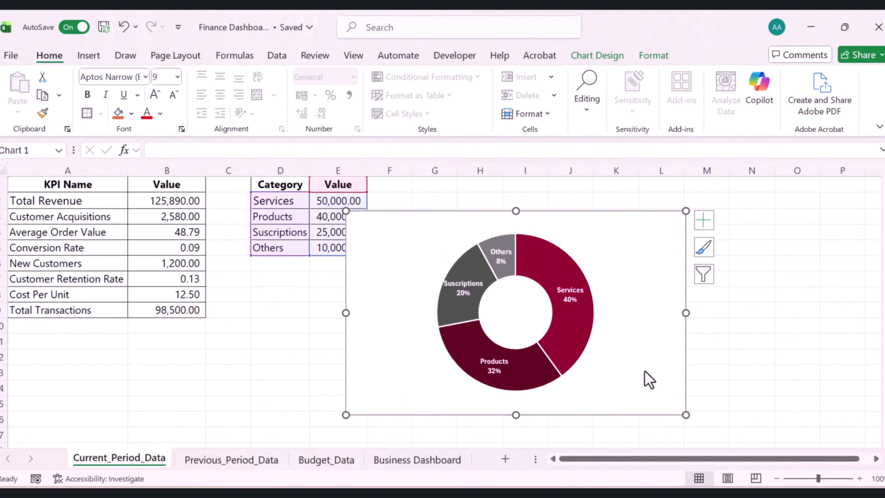
Set the doughnut chart's chart area to no fill and no border
right_click(630, 244)
scroll(745, 335, "down", 1)
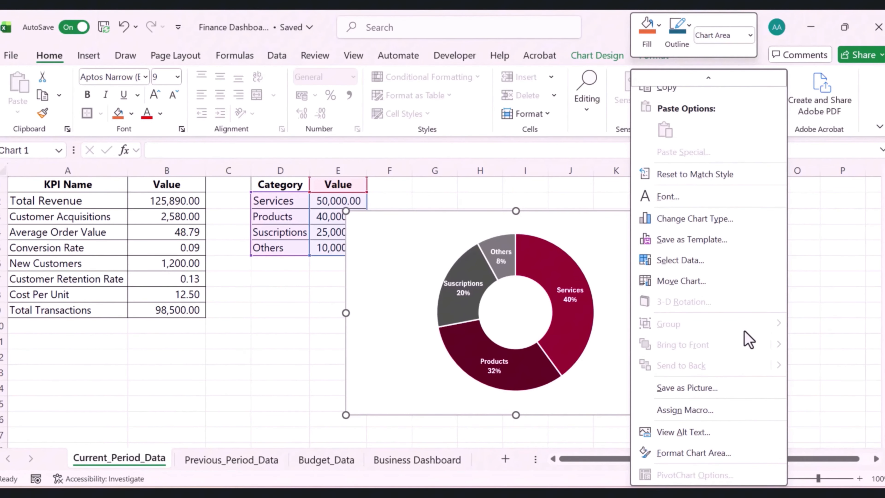
left_click(676, 453)
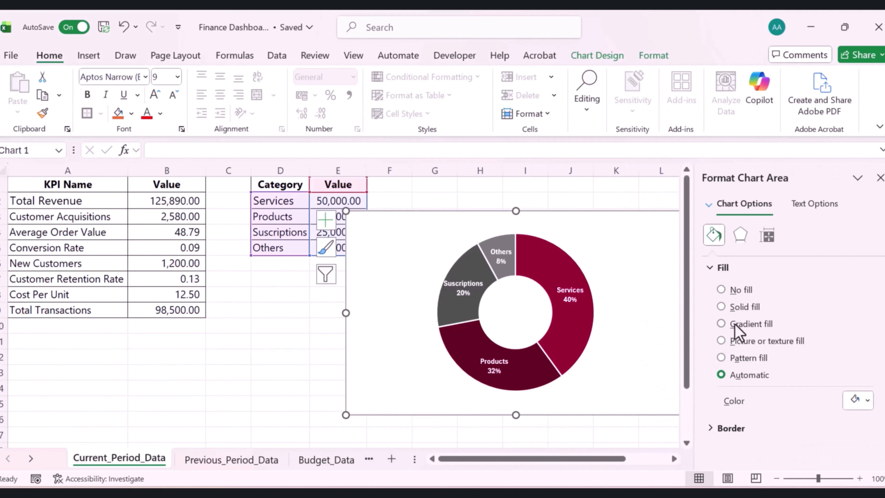
left_click(720, 290)
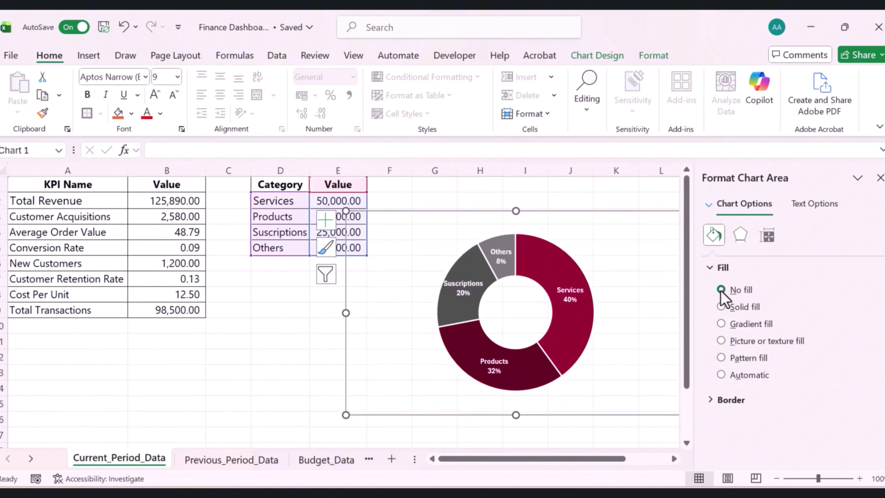
left_click(712, 401)
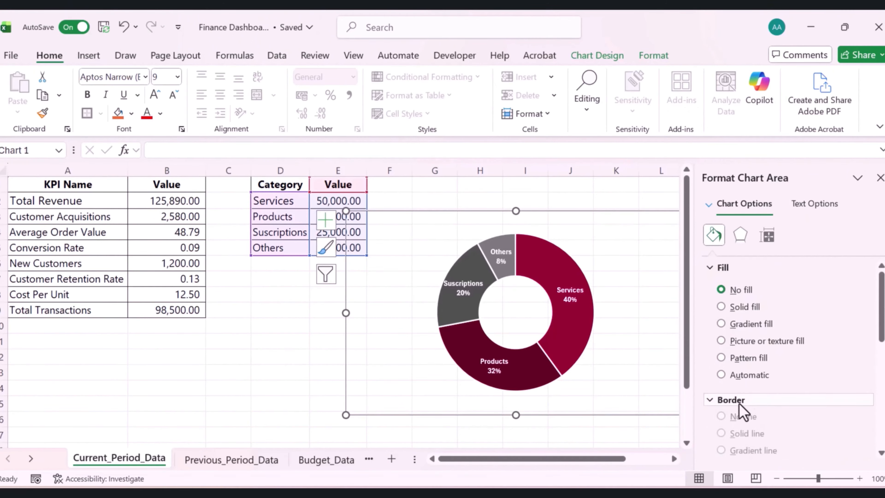
scroll(735, 403, "down", 2)
scroll(720, 359, "up", 1)
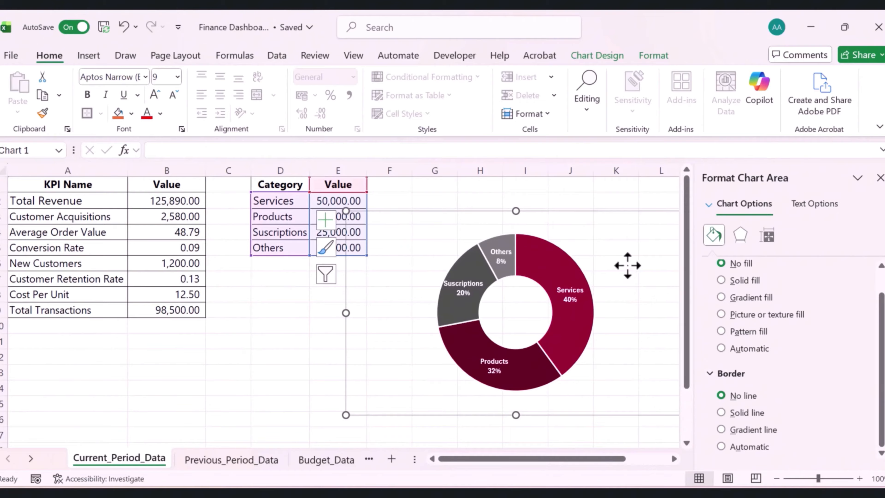
Cut the doughnut chart from the data sheet and paste it onto the Business Dashboard sheet
key("ctrl+c")
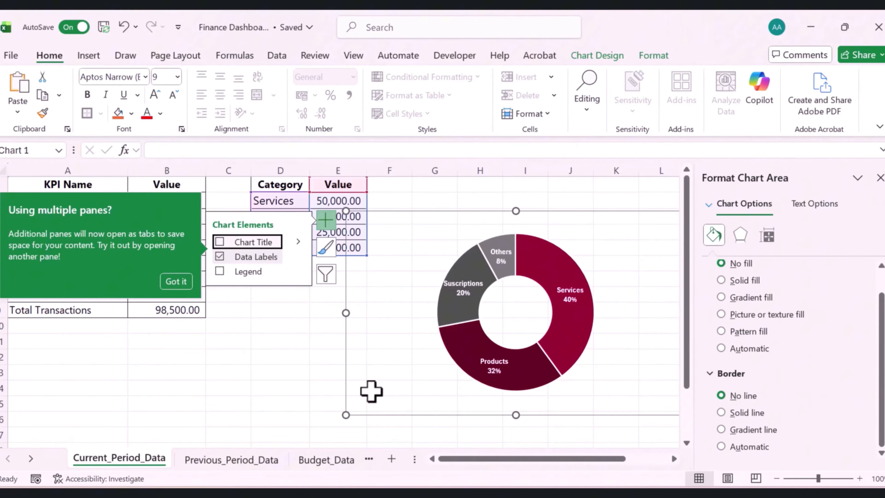
left_click(372, 392)
key("Delete")
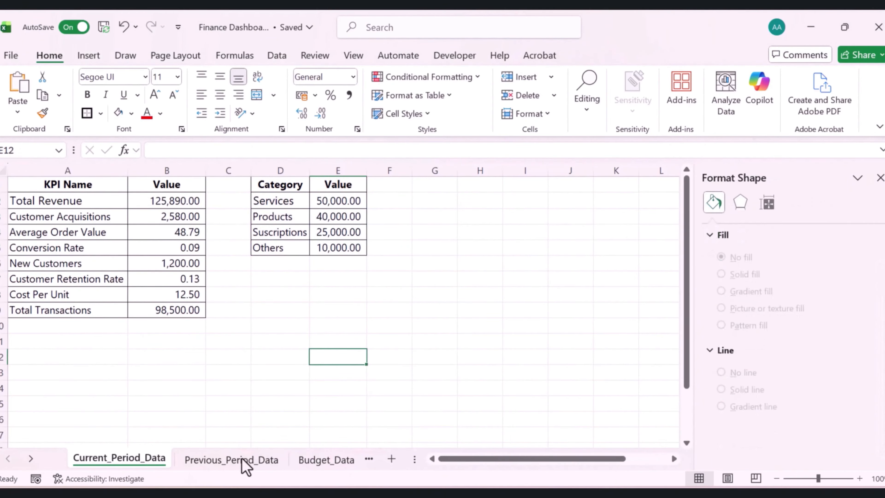
left_click(336, 464)
left_click(345, 465)
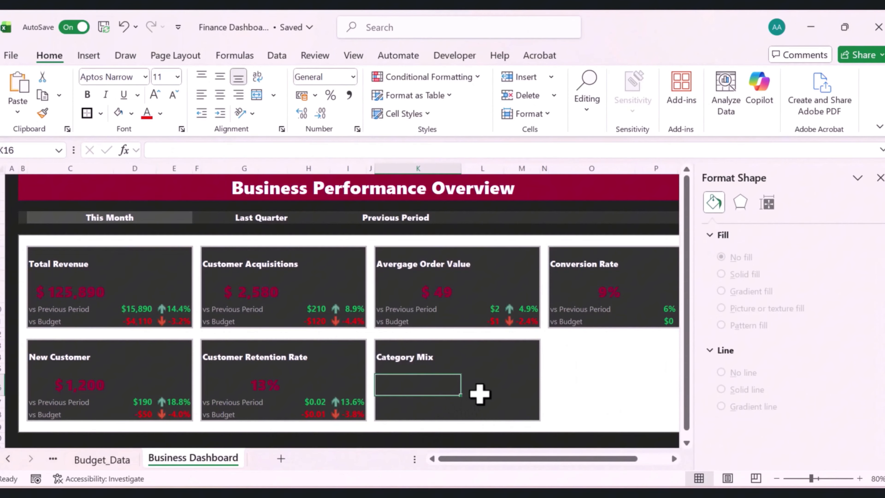
left_click(482, 385)
key("ctrl+v")
left_click(556, 420)
left_click(880, 177)
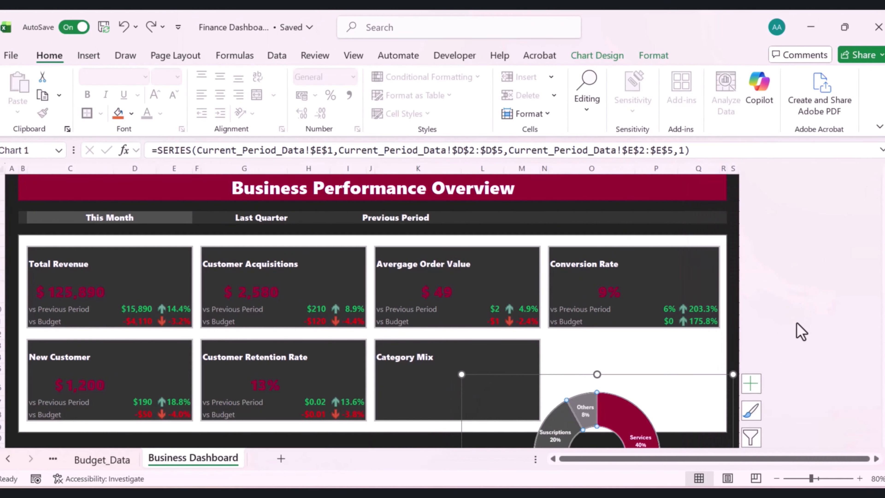
Resize the chart and position it inside the Category Mix card
left_click_drag(729, 374, 648, 415)
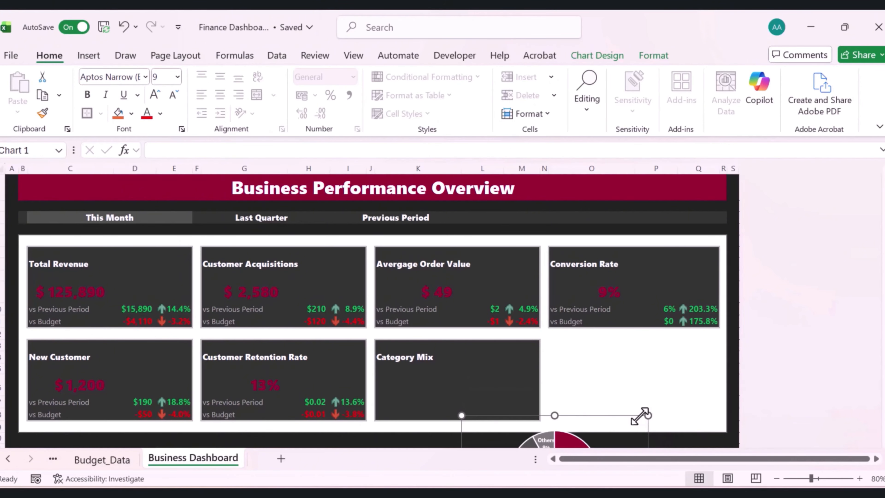
left_click_drag(587, 414, 562, 337)
key("Escape")
Reduce the chart's data label font size to 7
left_click(511, 369)
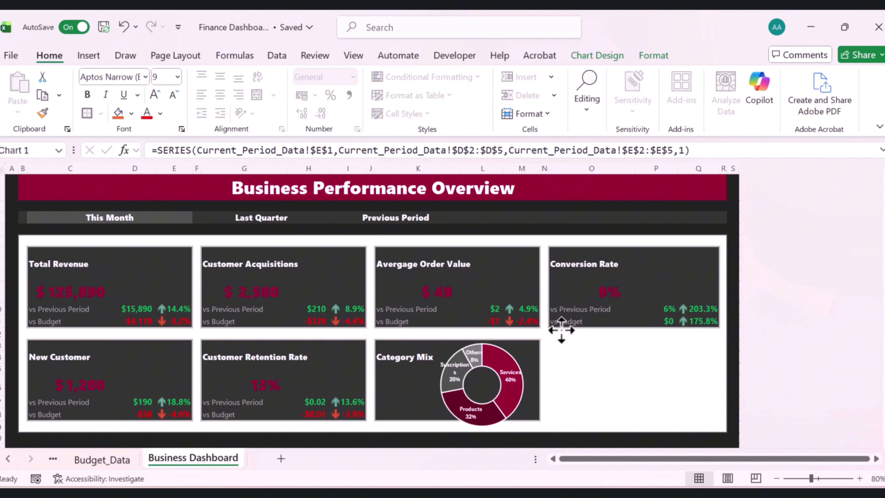
left_click(510, 373)
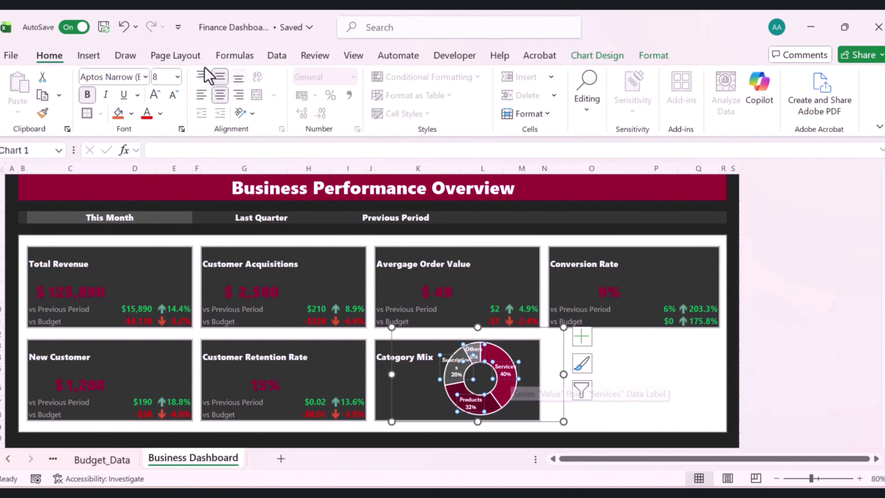
left_click(174, 97)
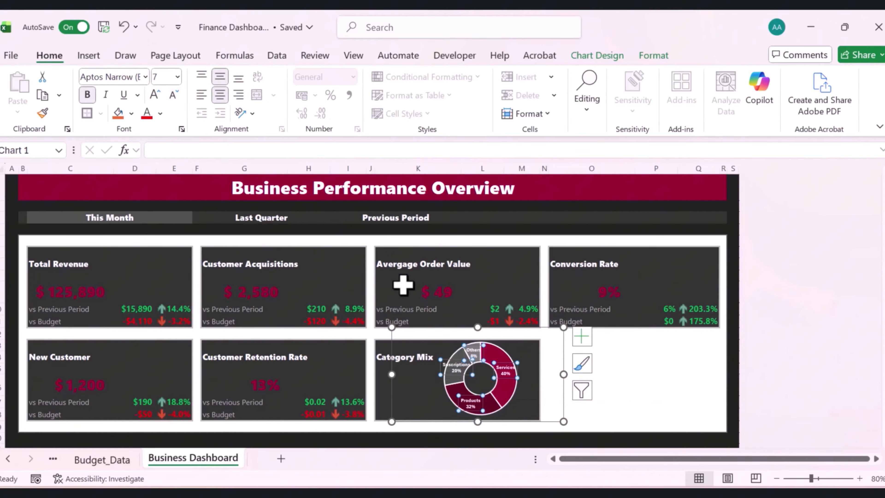
Shorten the Suscriptions category name to Susc on the Current_Period_Data sheet
left_click(8, 458)
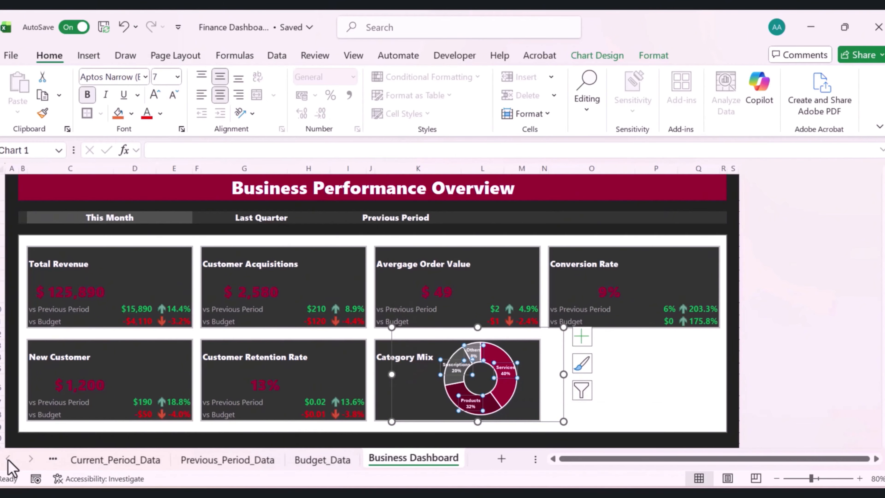
left_click(79, 459)
left_click(292, 217)
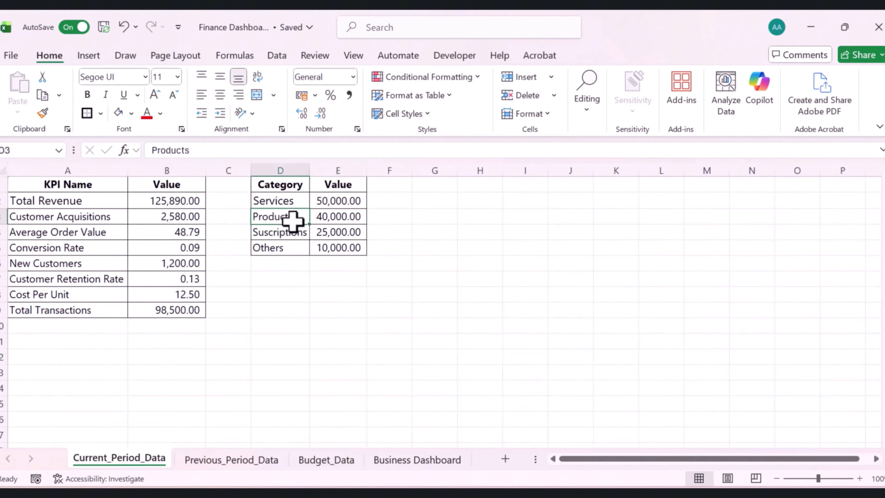
left_click(294, 232)
left_click_drag(171, 150, 239, 154)
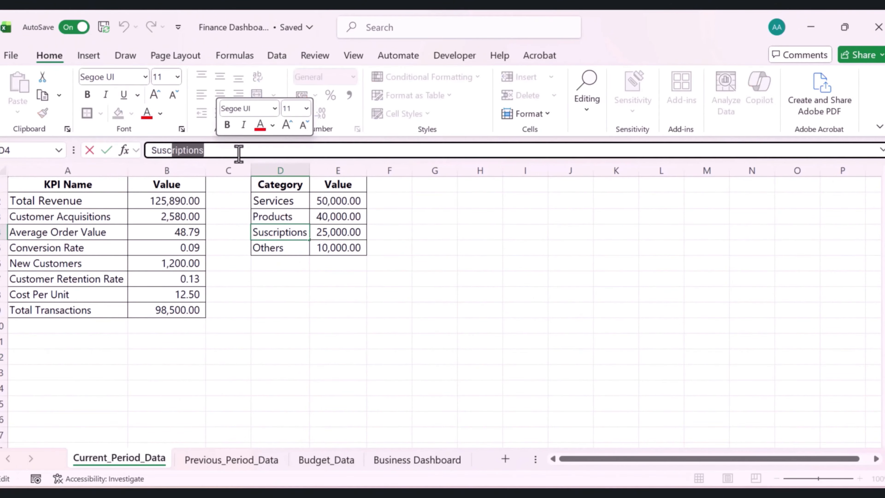
key("BackSpace")
key("Return")
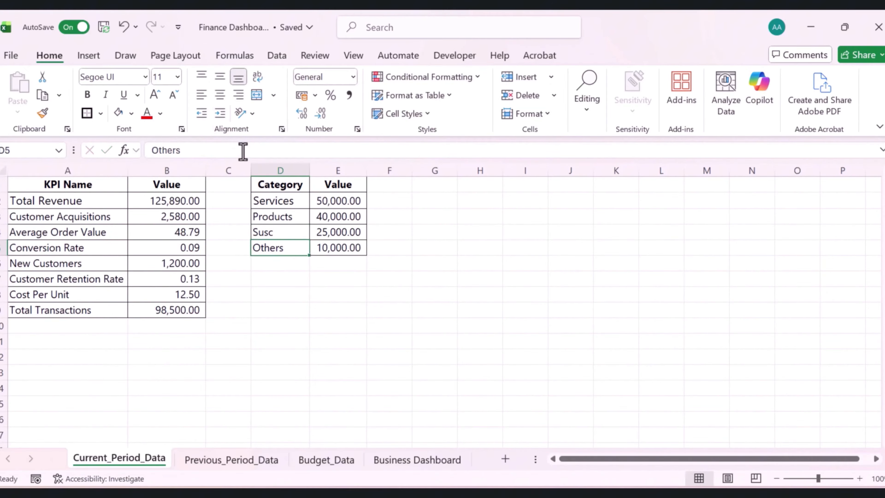
Adjust the data label font size of the doughnut chart on the Business Dashboard
left_click(410, 459)
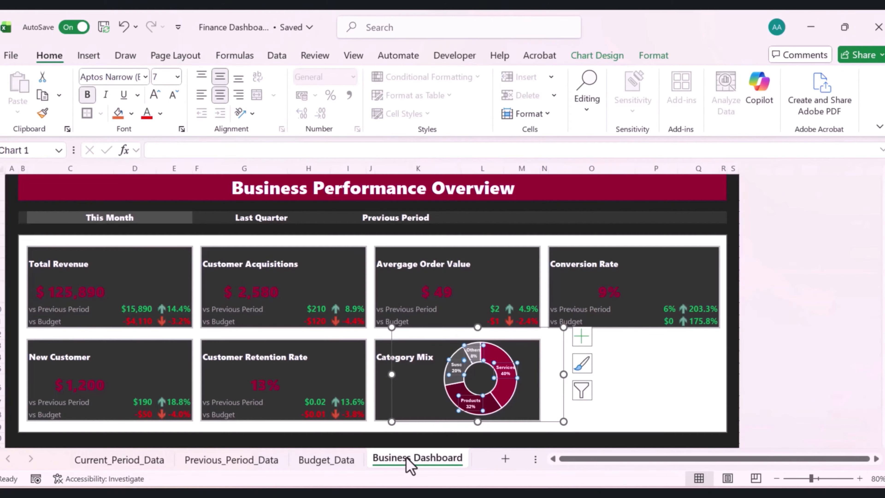
left_click(614, 370)
left_click(476, 373)
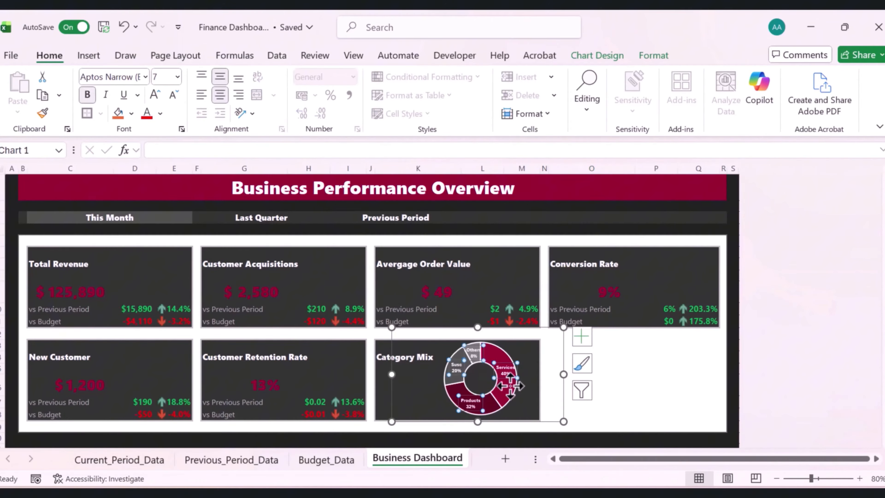
left_click(155, 94)
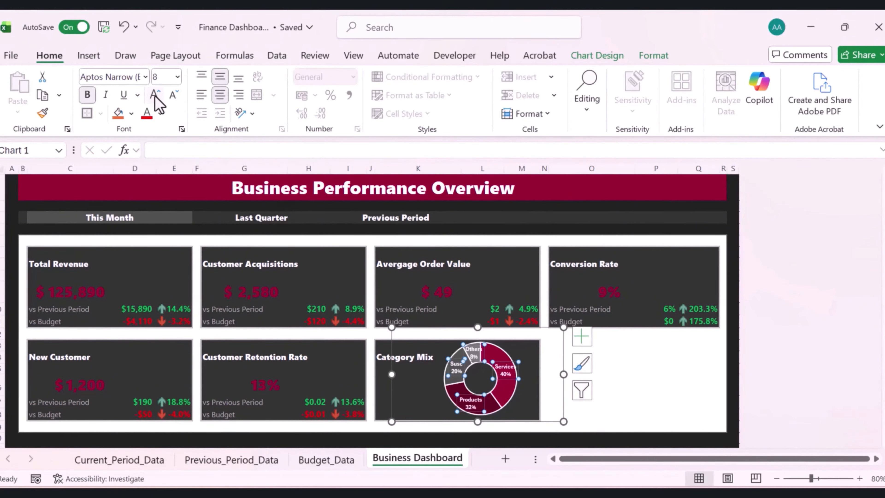
left_click(642, 367)
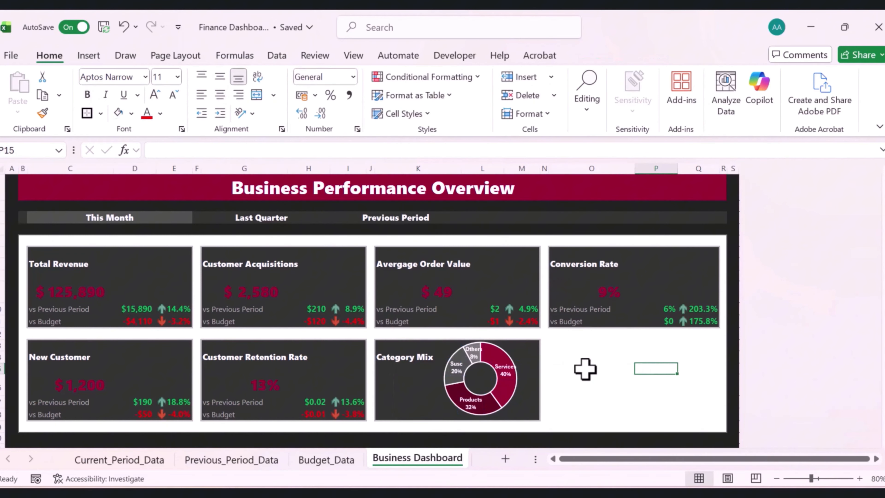
left_click(479, 354)
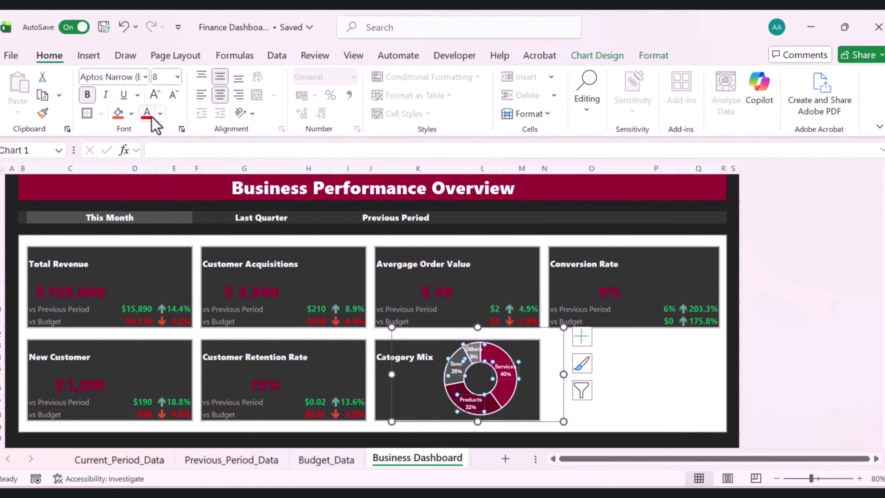
left_click(173, 94)
left_click(662, 354)
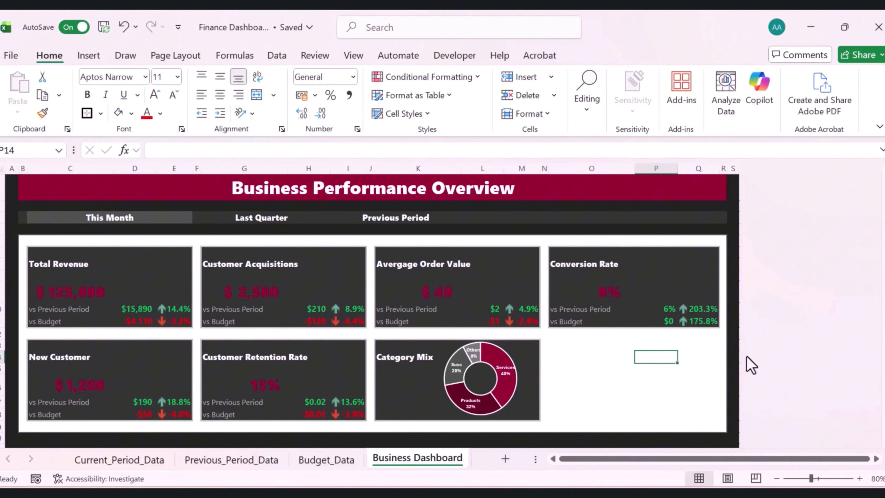
Add the column headers Period and Performance in cells G1 and H1 of Current_Period_Data
left_click(146, 464)
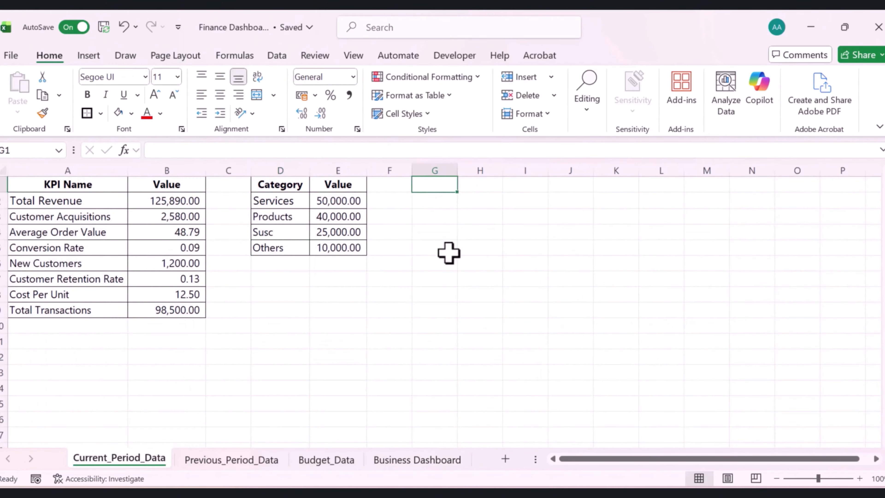
left_click(448, 252)
left_click(448, 190)
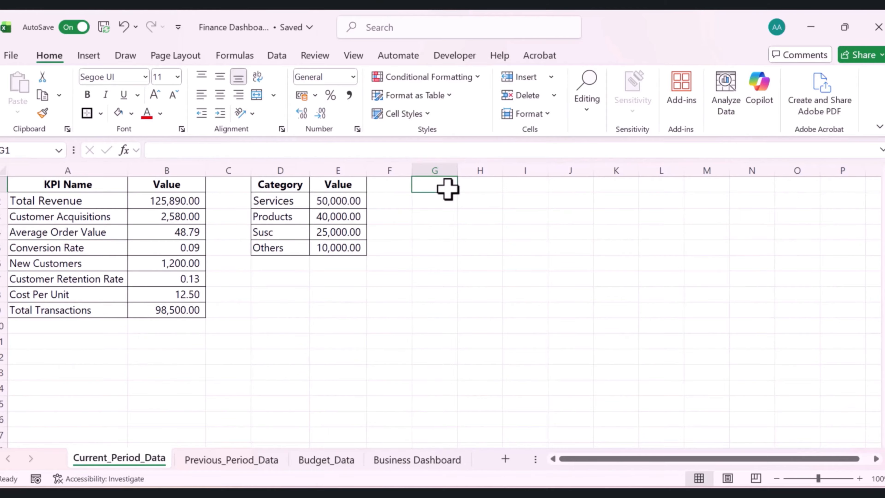
type("Period")
key("Return")
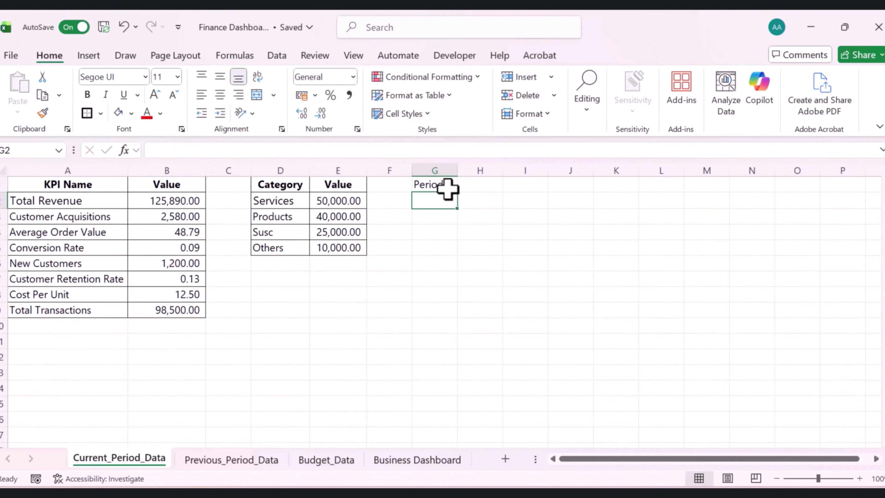
key("Up")
key("Right")
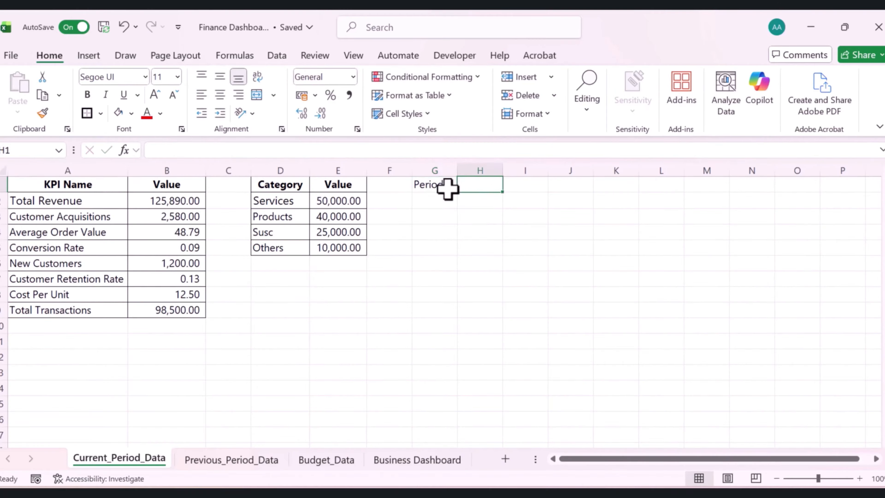
type("Per")
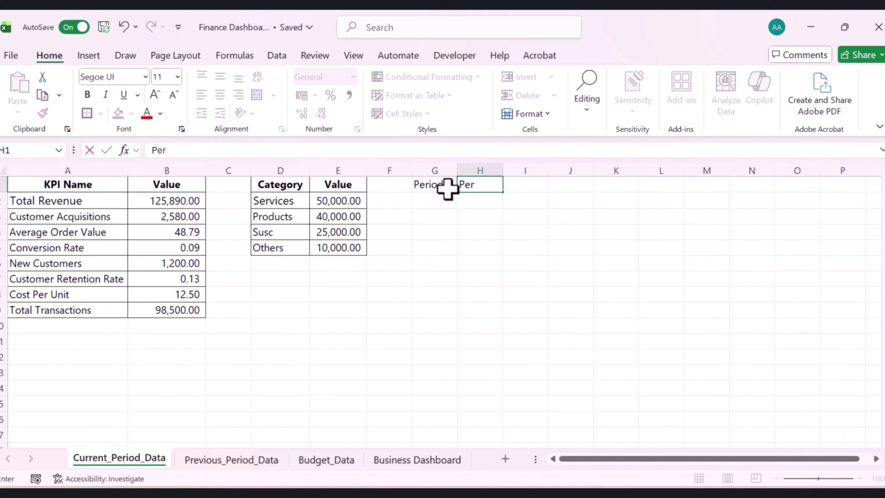
type("formance")
key("Return")
Enter the periods Jan, Feb, Mar and Apr below the Period header
left_click(447, 204)
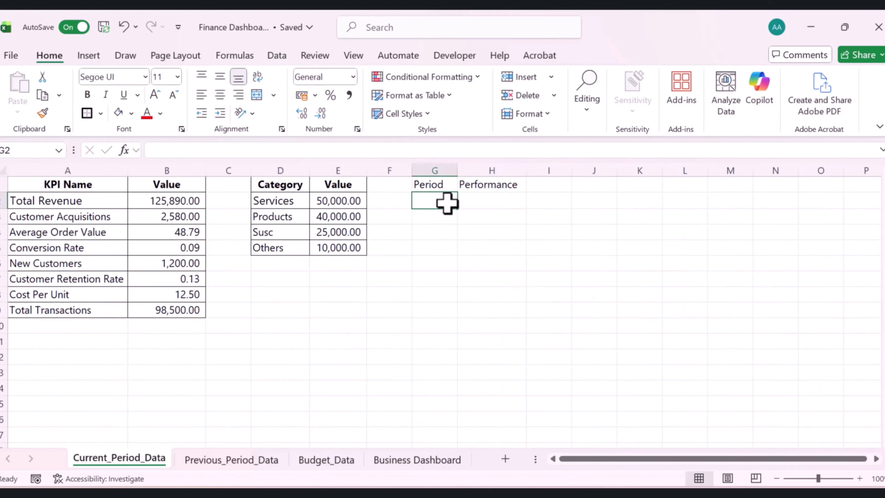
type("Jan")
key("Return")
type("Feb")
key("Return")
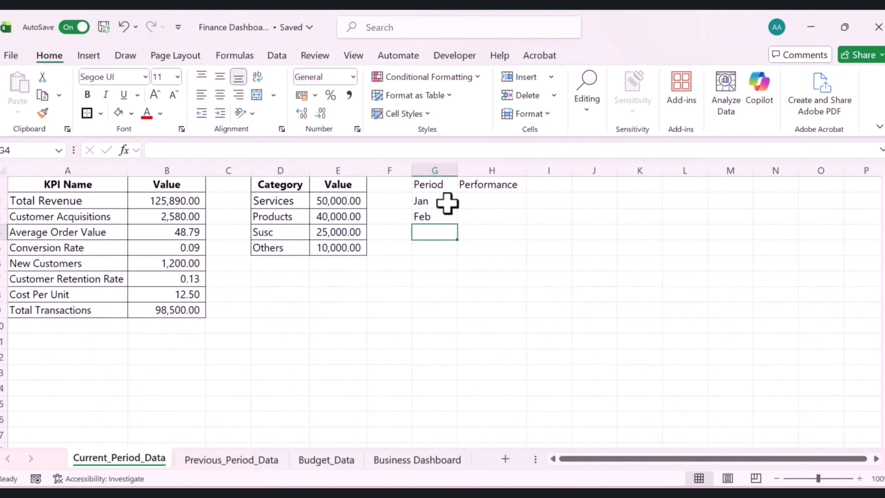
type("Mar")
key("Return")
type("A")
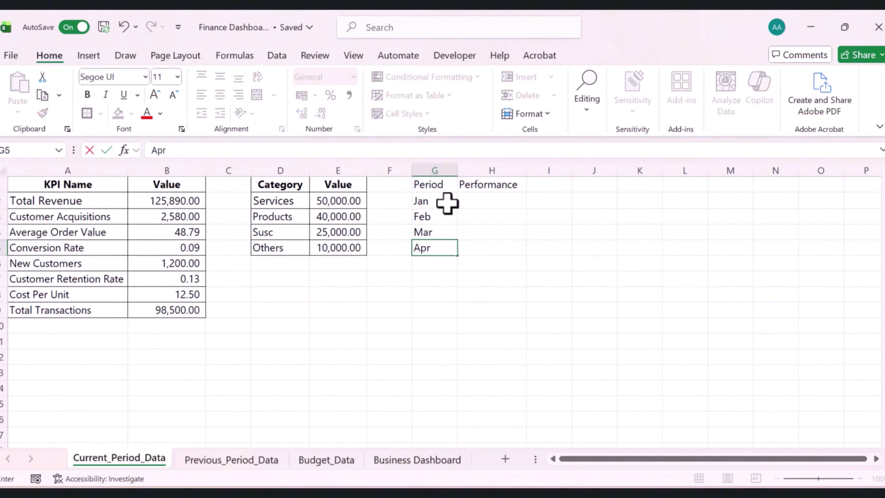
type("pr")
key("Return")
Enter the performance values 300, 450, 380 and 520 for Jan through Apr
left_click(488, 201)
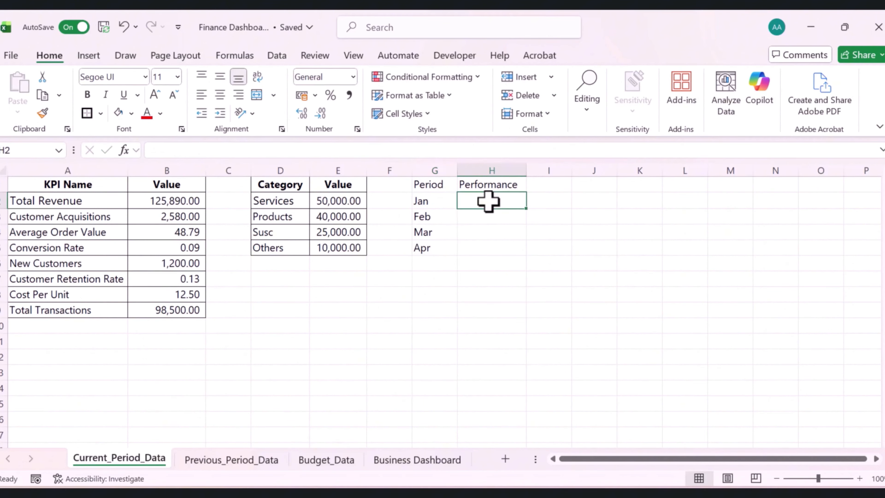
type("300")
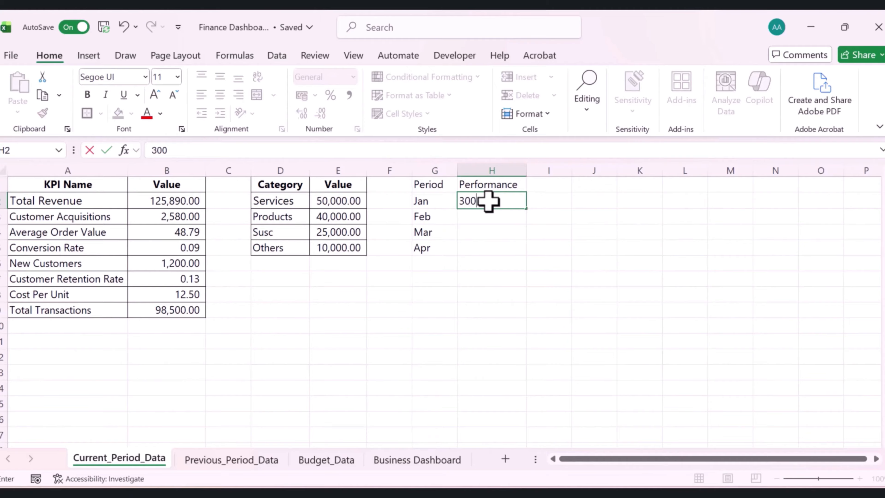
key("Return")
type("4")
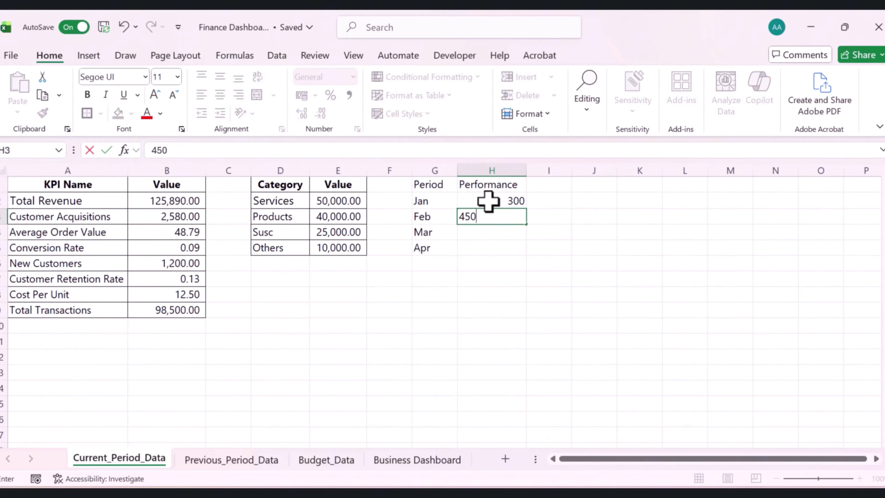
type("50")
key("Return")
type("23")
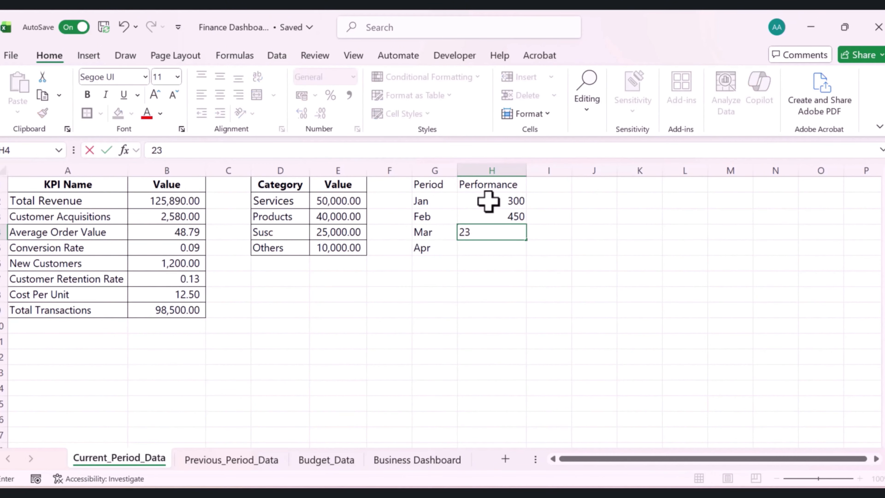
key("Return")
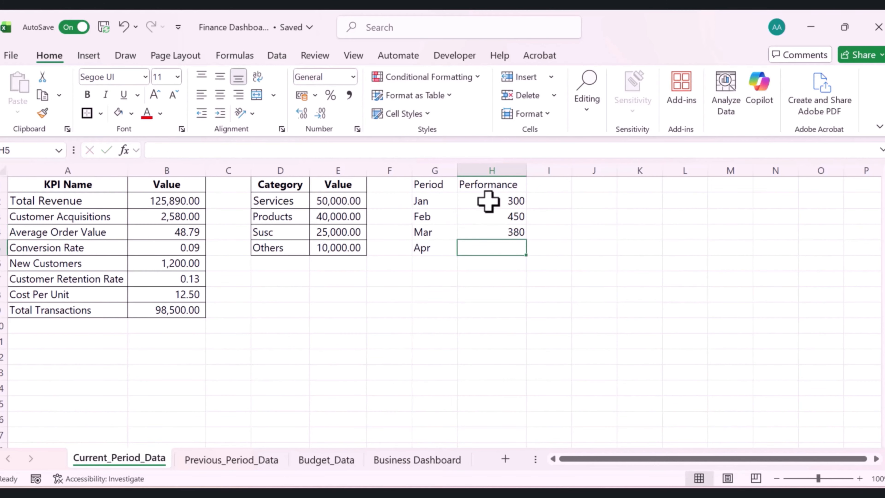
type("52")
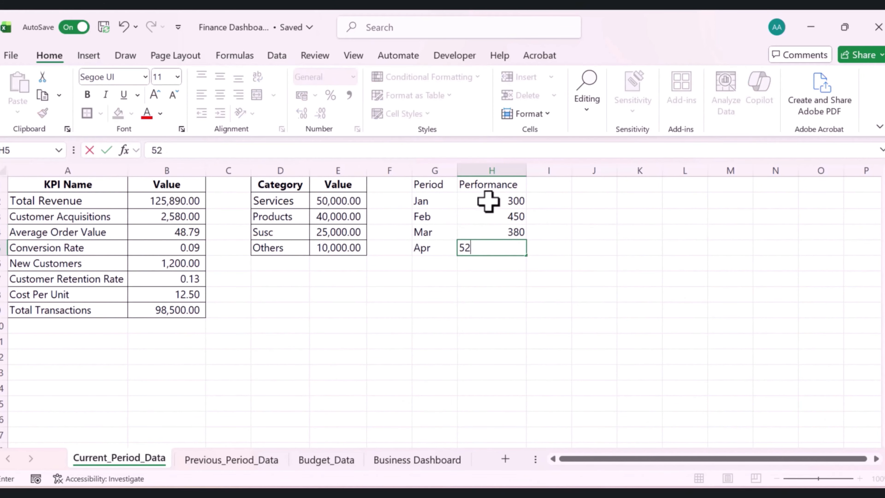
type("0")
key("Return")
Copy the Category/Value table's formatting onto the Period/Performance table with Format Painter
left_click(291, 182)
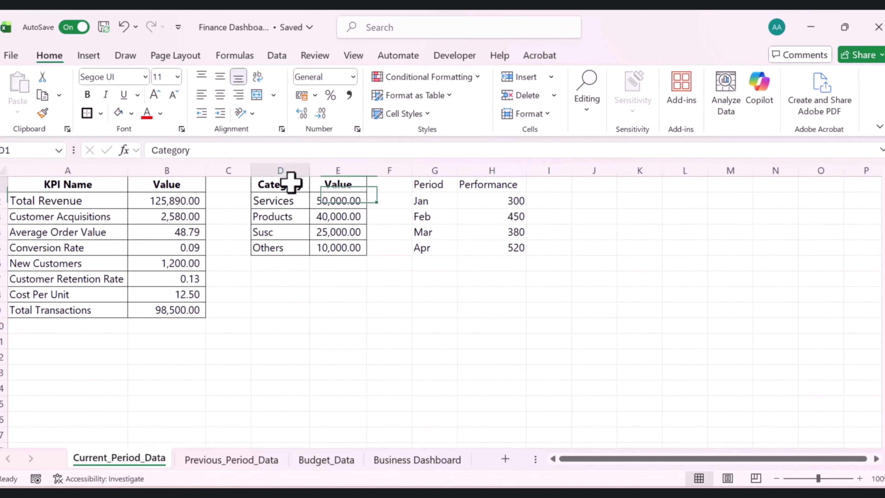
mouse_move(291, 182)
left_mouse_down()
mouse_move(347, 237)
mouse_move(345, 247)
left_mouse_up()
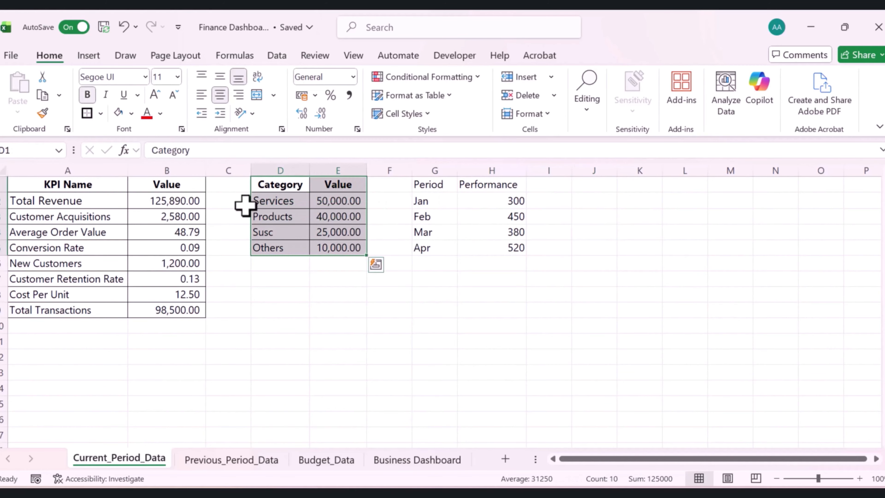
left_click(42, 113)
left_click(431, 187)
left_click(492, 216)
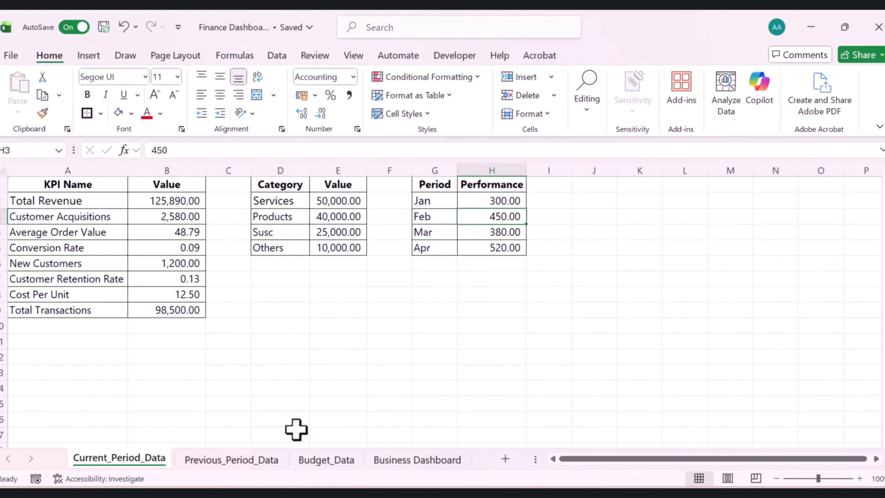
Duplicate the Category Mix card on the Business Dashboard into the empty slot beside it
left_click(404, 459)
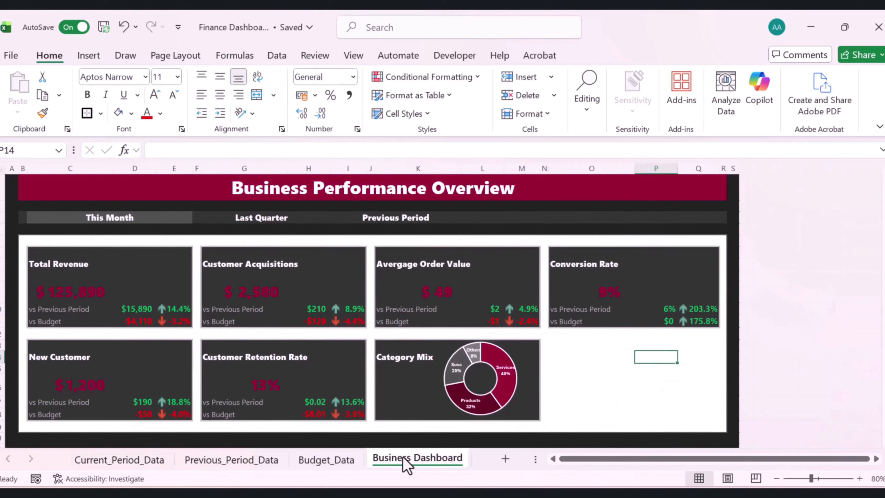
left_click_drag(402, 346, 520, 408)
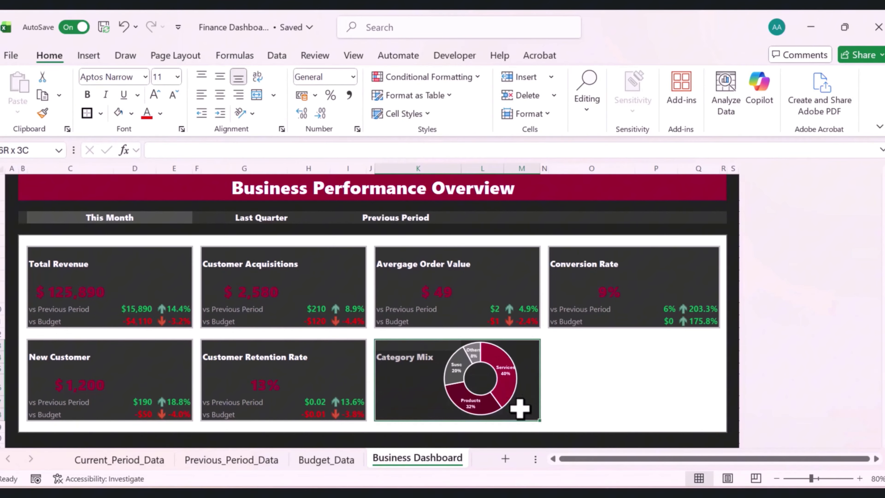
key("ctrl+c")
left_click(572, 343)
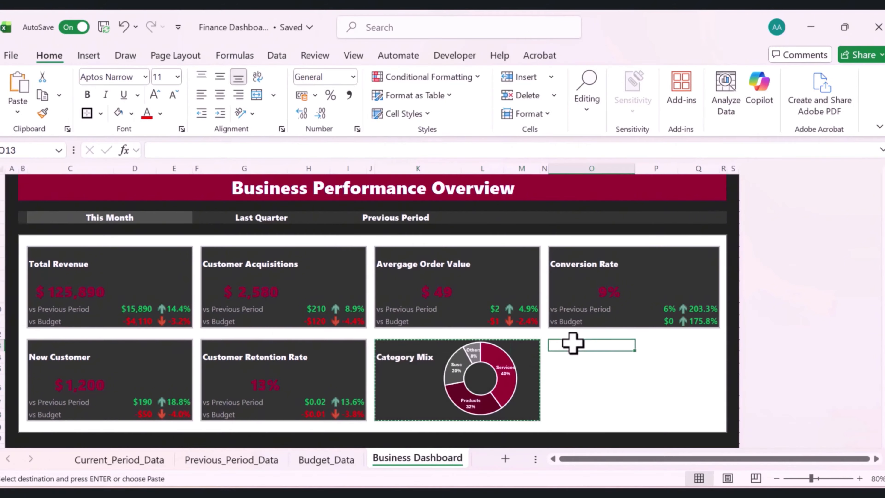
key("ctrl+v")
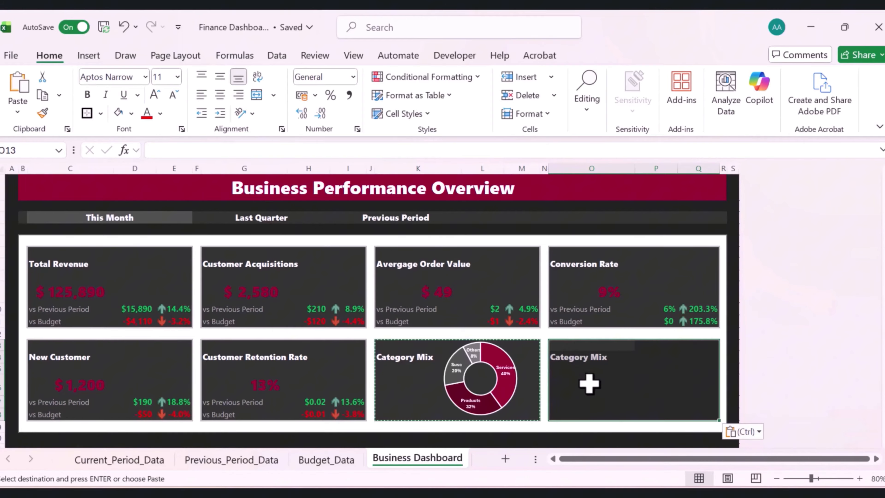
Rename the duplicated card's title to Trend Analysis
left_click(586, 358)
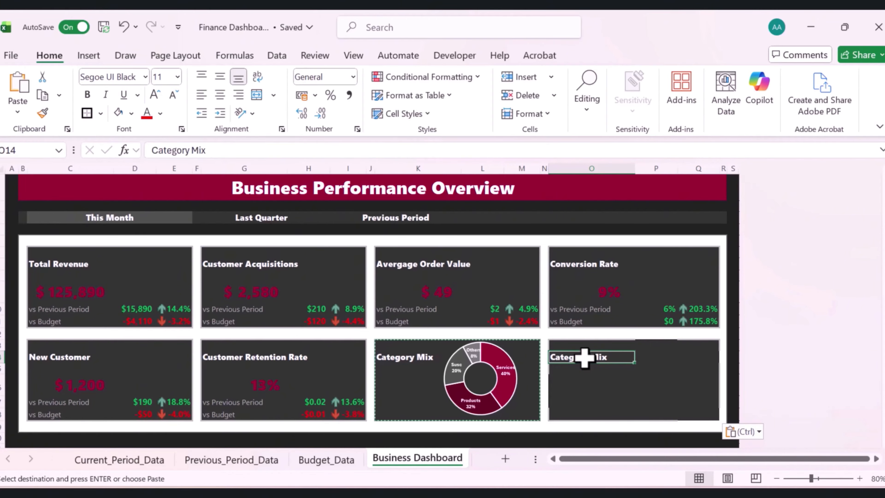
type("Trend A")
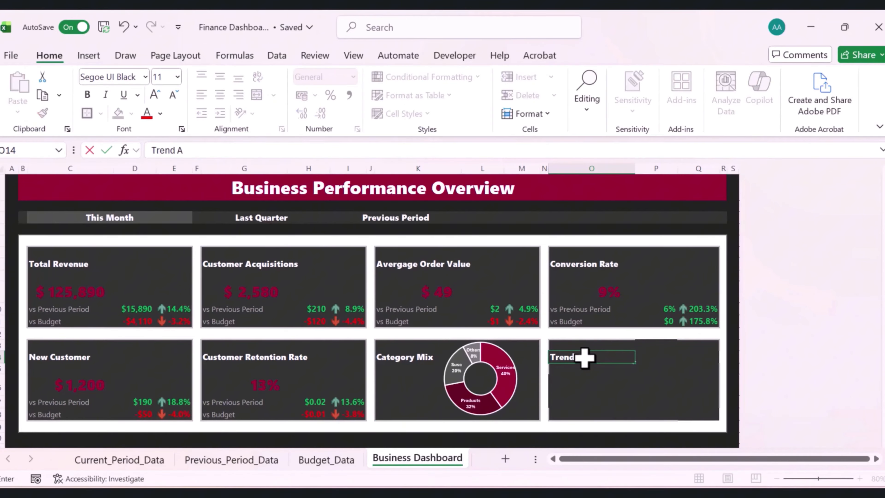
type("nalysis")
key("Return")
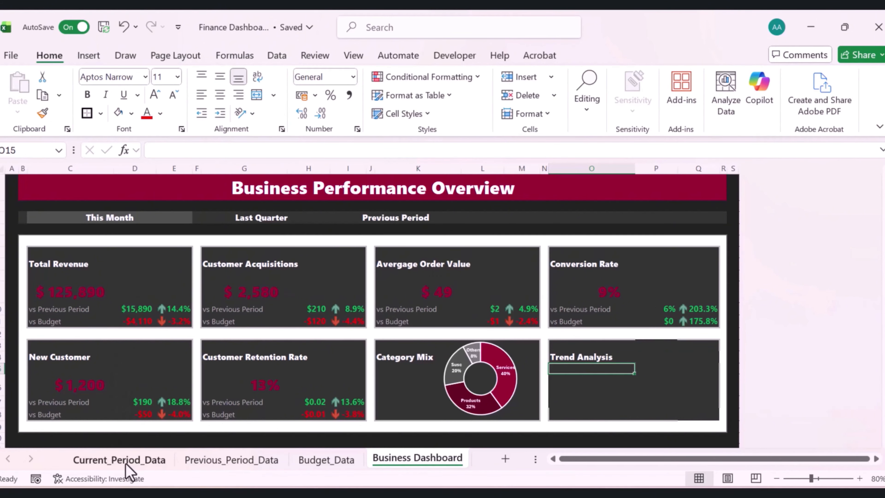
Insert a 3-D clustered column chart from the Period and Performance data and place it beside the table
left_click(126, 463)
left_click(397, 370)
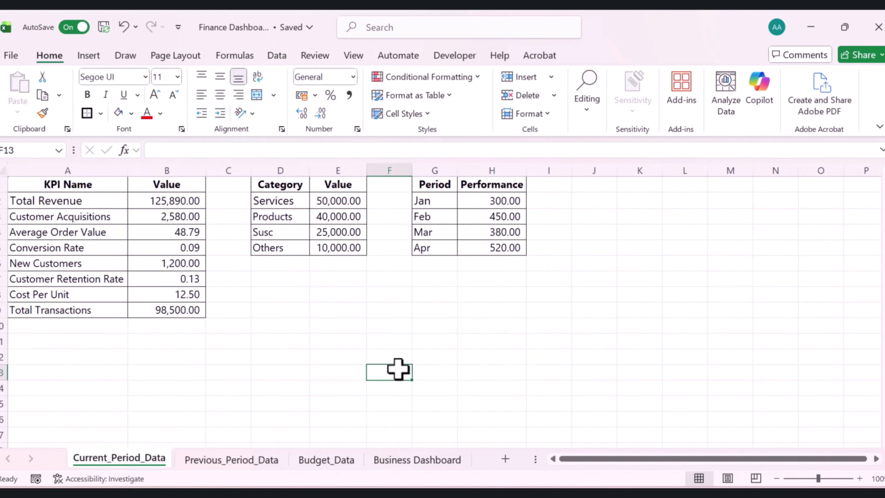
left_click_drag(417, 184, 493, 248)
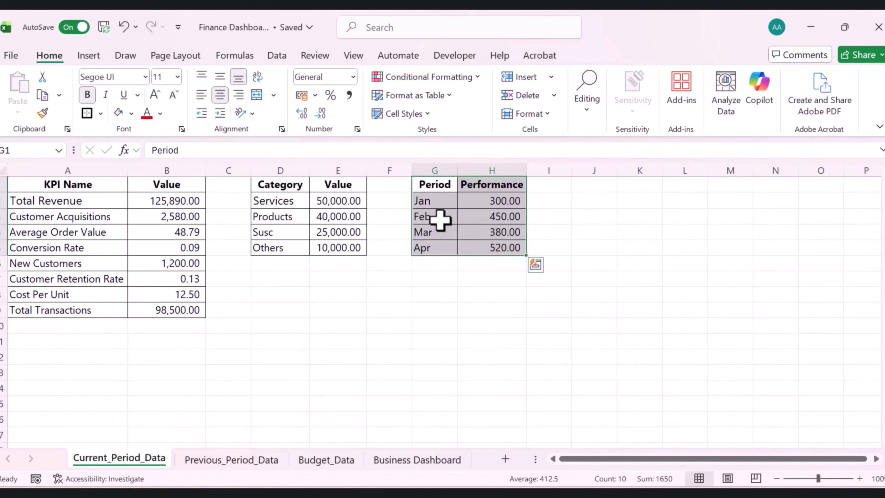
left_click(78, 55)
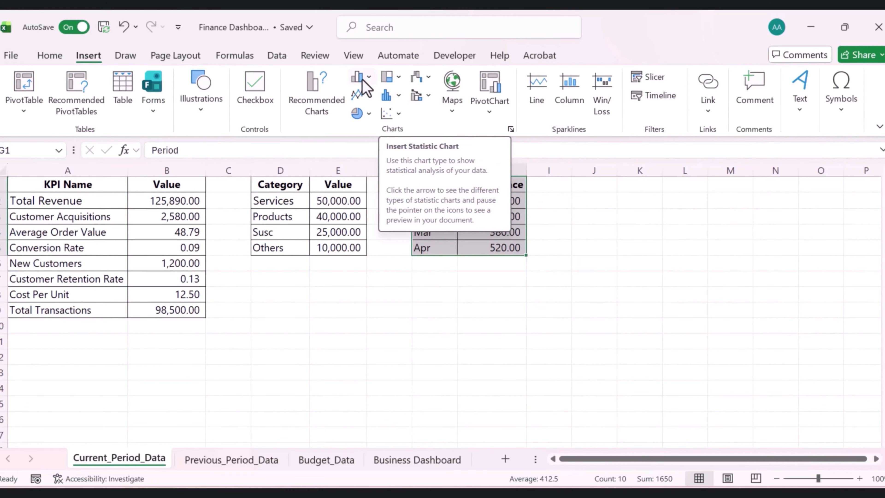
left_click(369, 77)
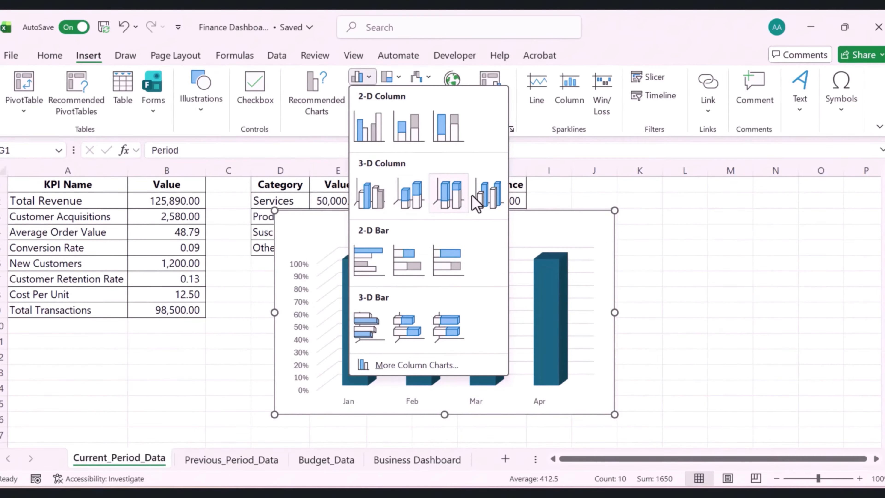
left_click(448, 204)
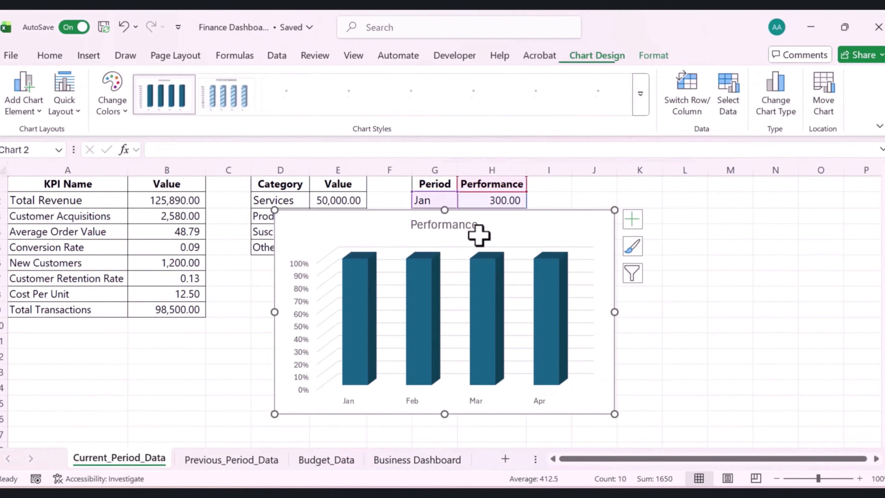
left_click_drag(478, 235, 684, 218)
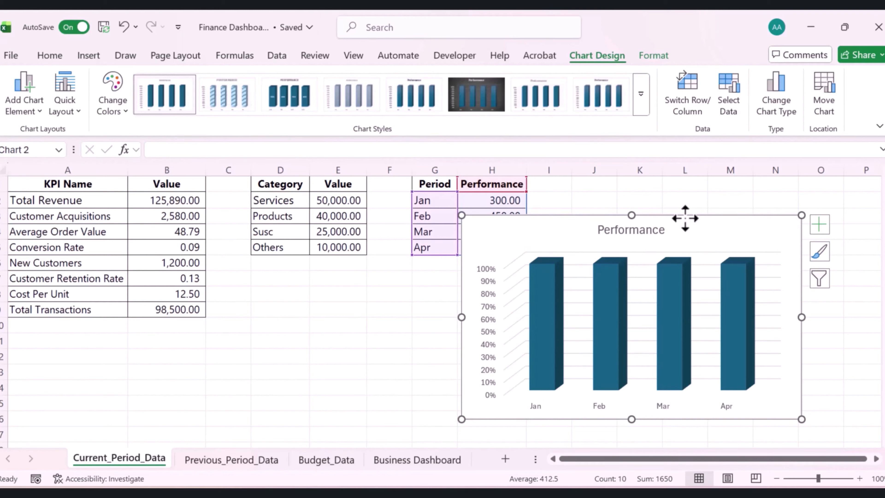
Remove the chart title and gridlines from the column chart
left_click(819, 224)
left_click(361, 275)
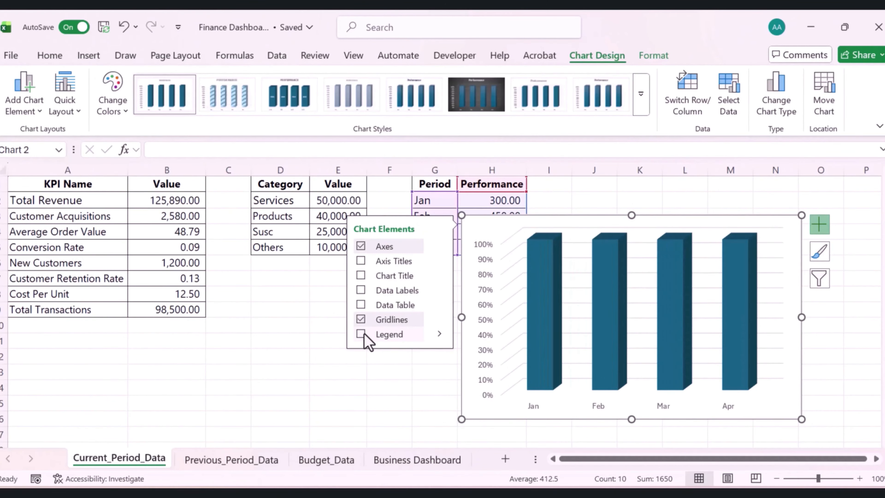
left_click(361, 319)
left_click(448, 369)
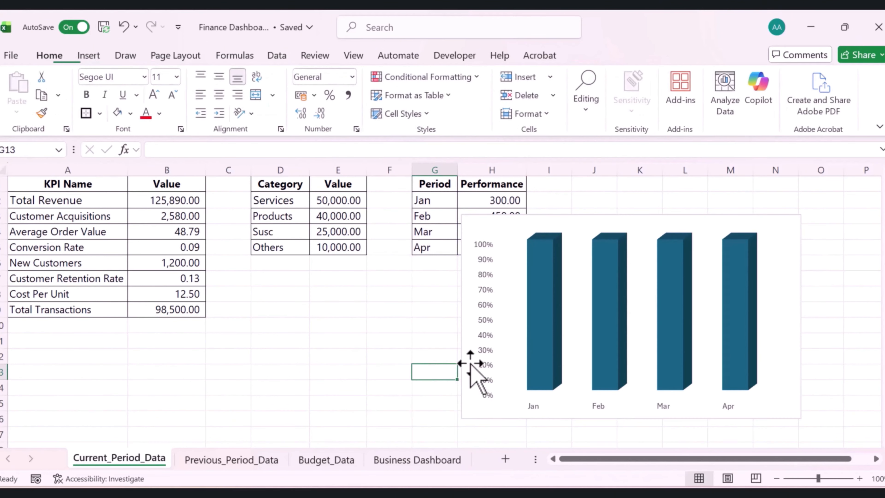
Set the column series gap width to 80%
right_click(536, 355)
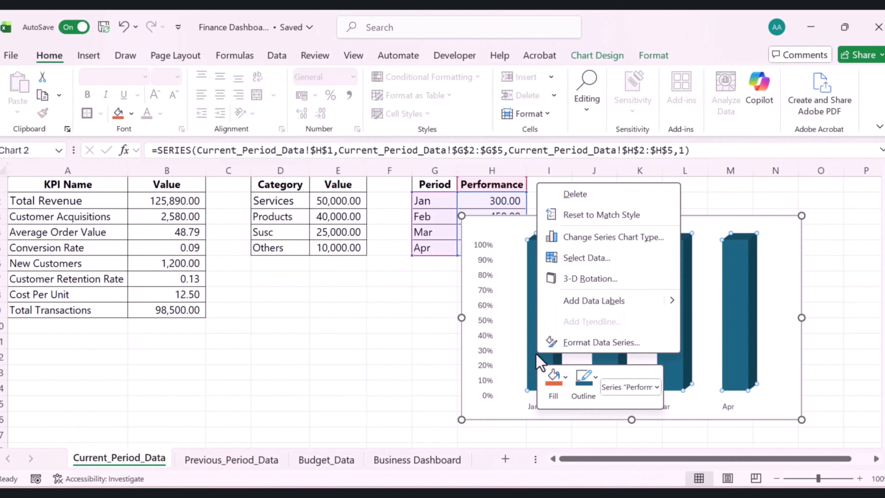
left_click(574, 342)
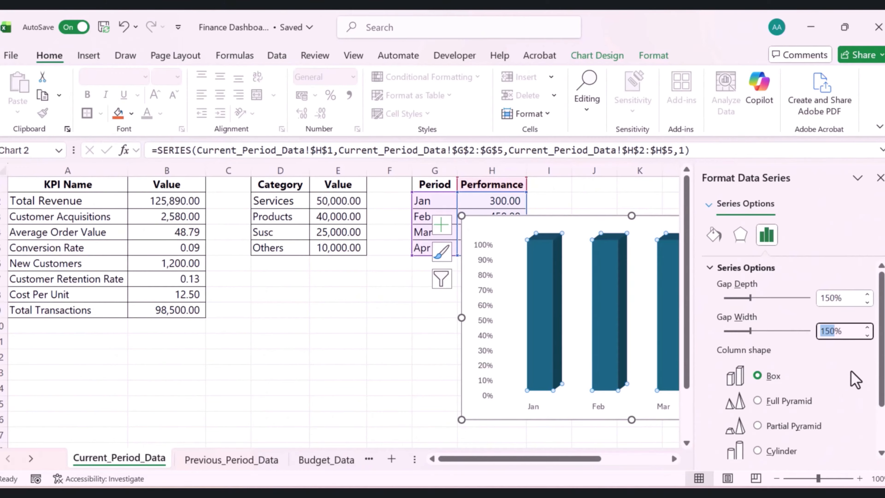
type("80")
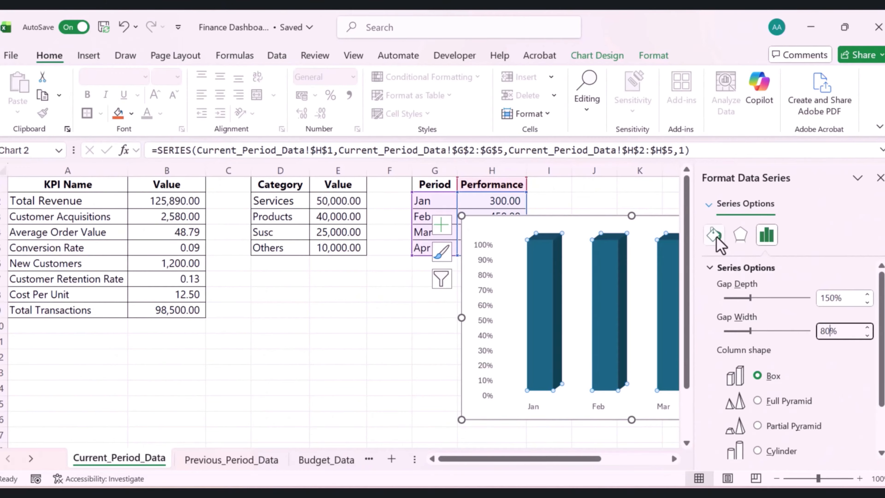
Fill the columns with the dark maroon recent color
left_click(714, 236)
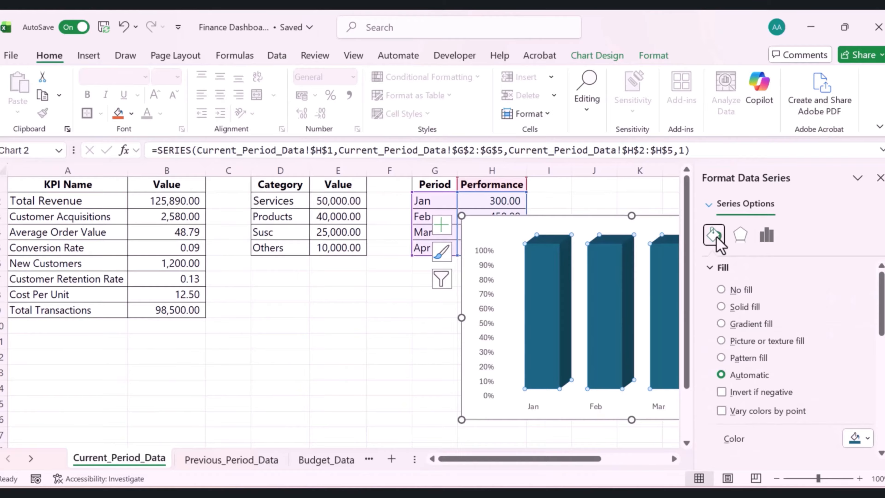
left_click(866, 438)
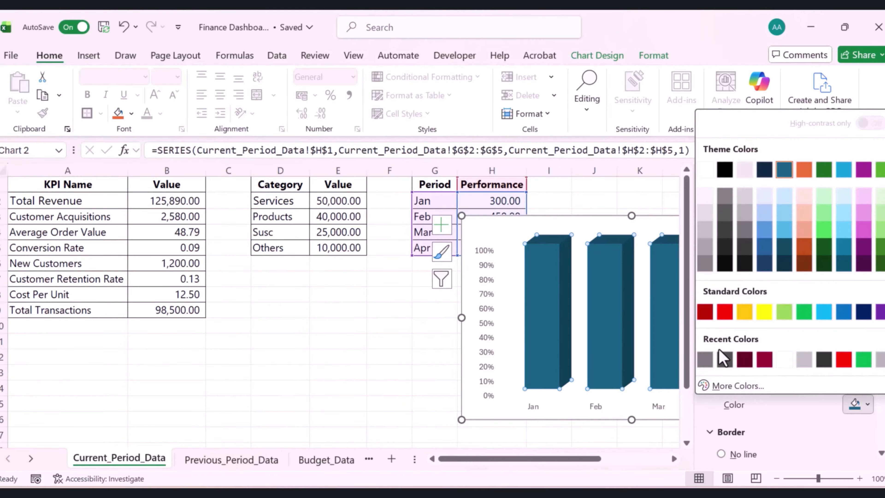
left_click(744, 359)
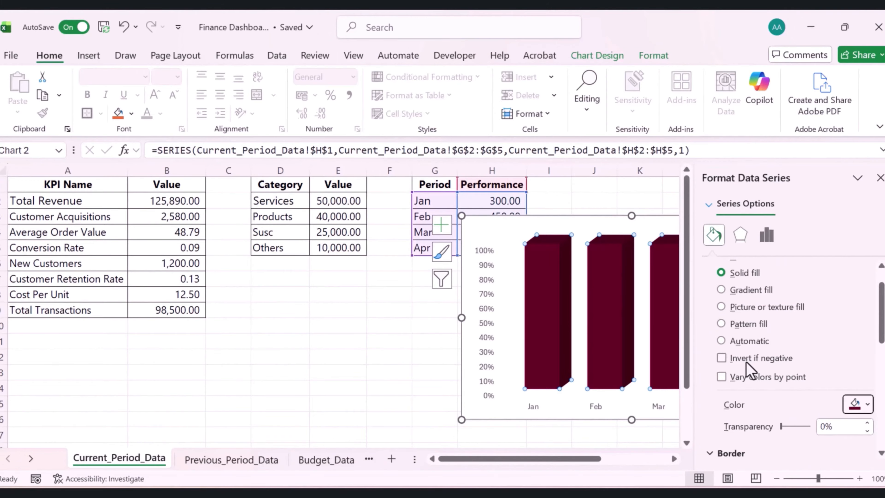
key("Escape")
key("Escape")
Set the vertical axis line to No line
left_click(488, 287)
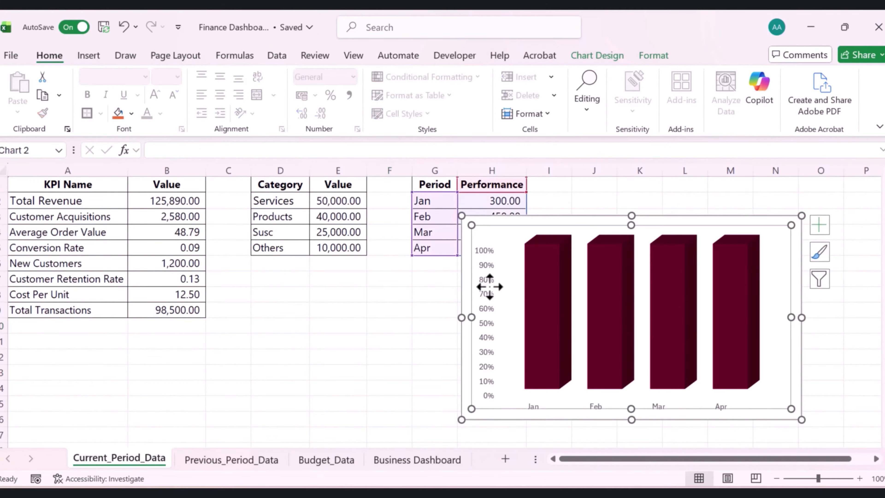
right_click(484, 285)
left_click(549, 468)
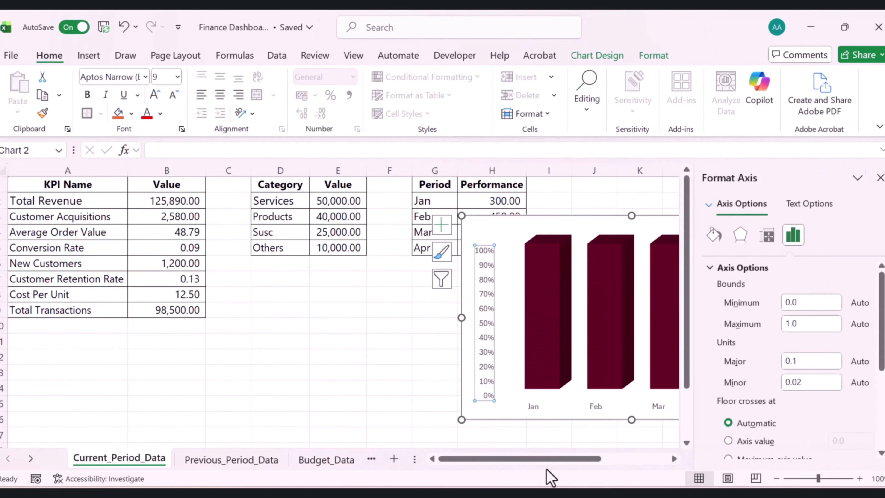
left_click(712, 234)
scroll(790, 340, "down", 3)
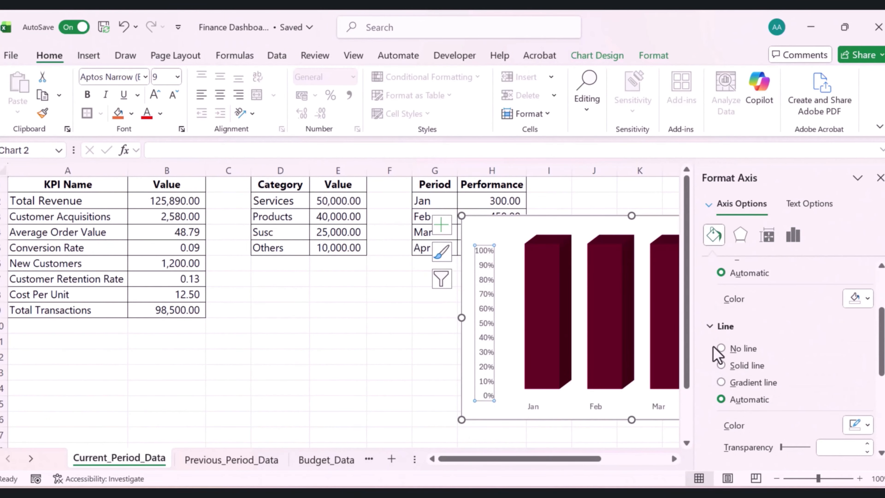
left_click(721, 348)
Set the vertical axis labels' text fill to white and reduce their font size to 8
scroll(753, 349, "up", 2)
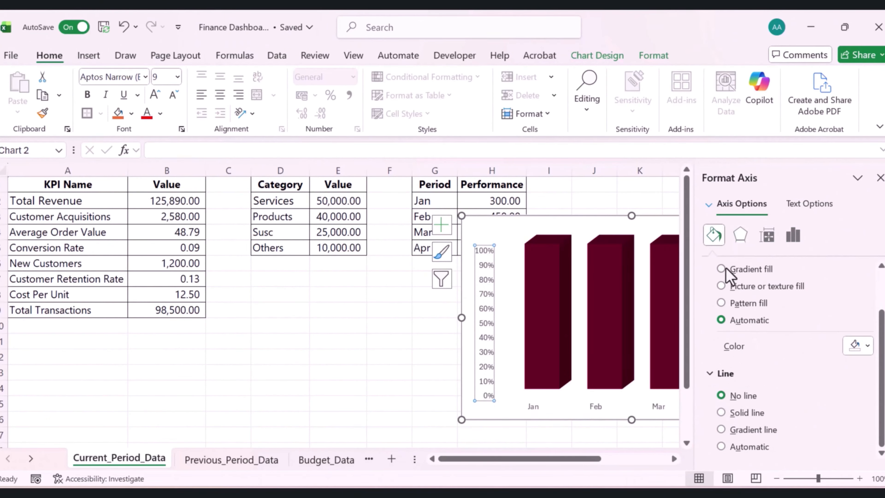
scroll(728, 272, "up", 1)
left_click(805, 205)
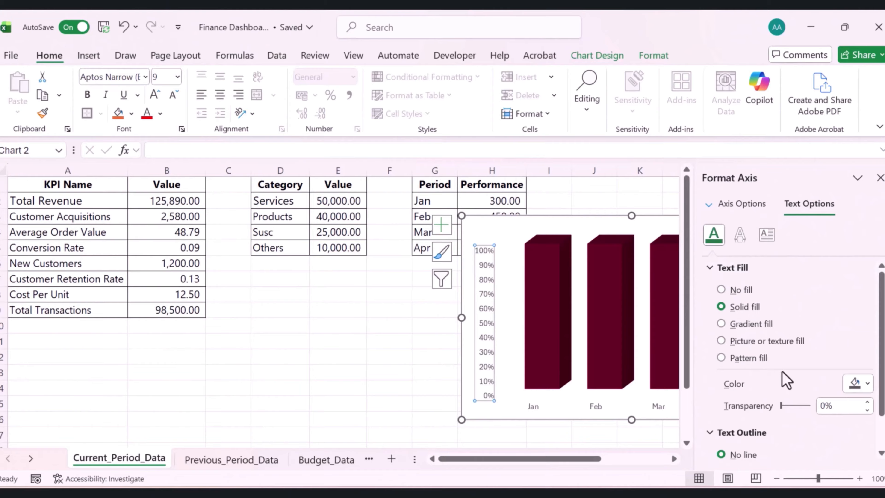
left_click(866, 384)
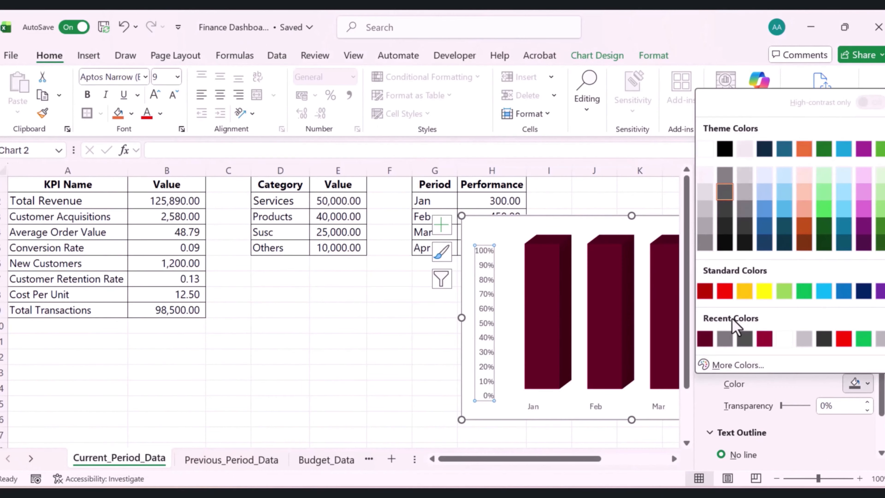
left_click(705, 149)
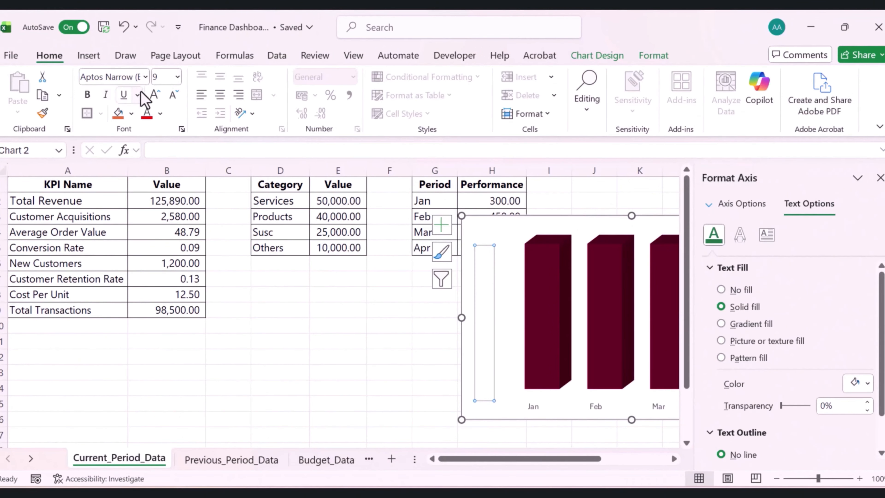
left_click(168, 98)
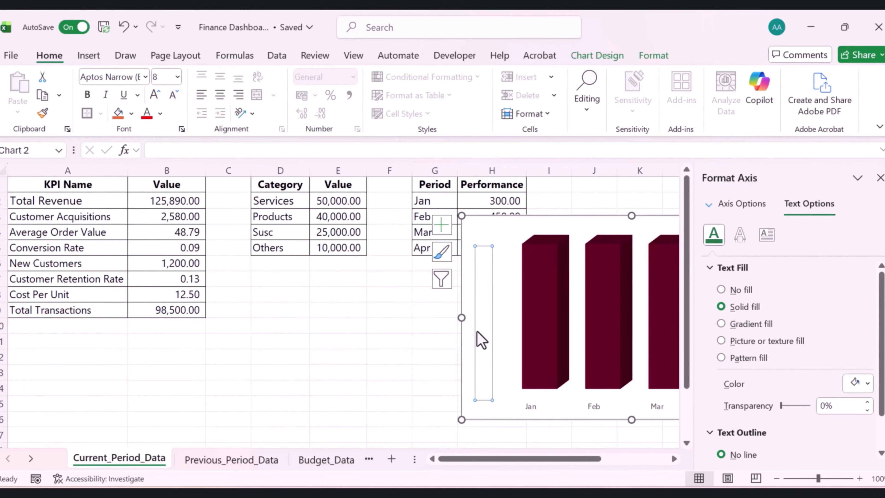
Format the horizontal axis with no line and white label text
left_click(527, 407)
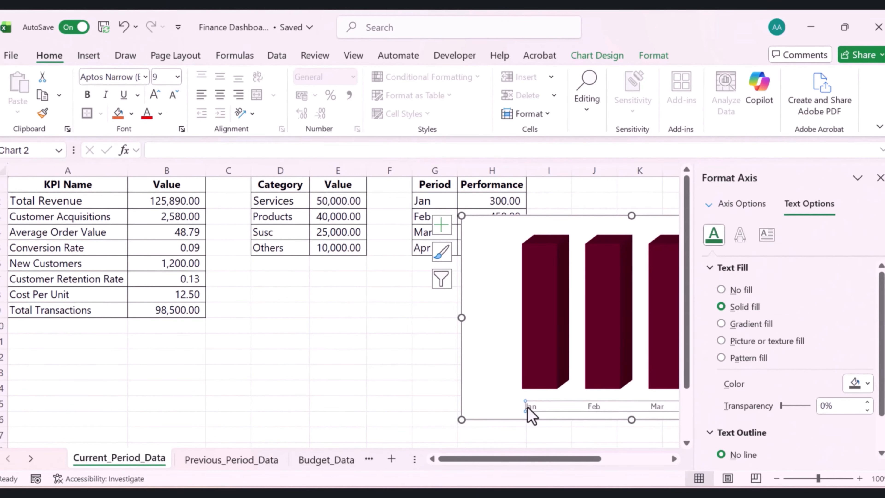
right_click(530, 415)
left_click(570, 396)
left_click(713, 235)
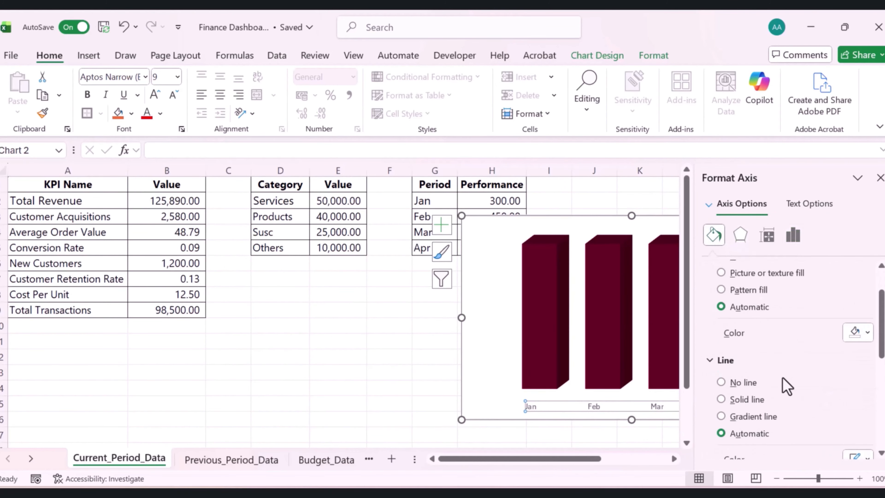
scroll(731, 350, "down", 1)
left_click(731, 347)
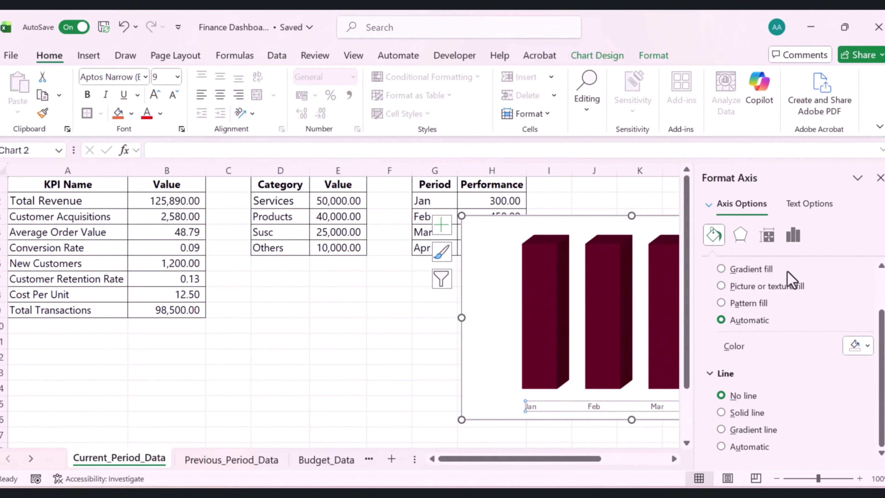
left_click(808, 203)
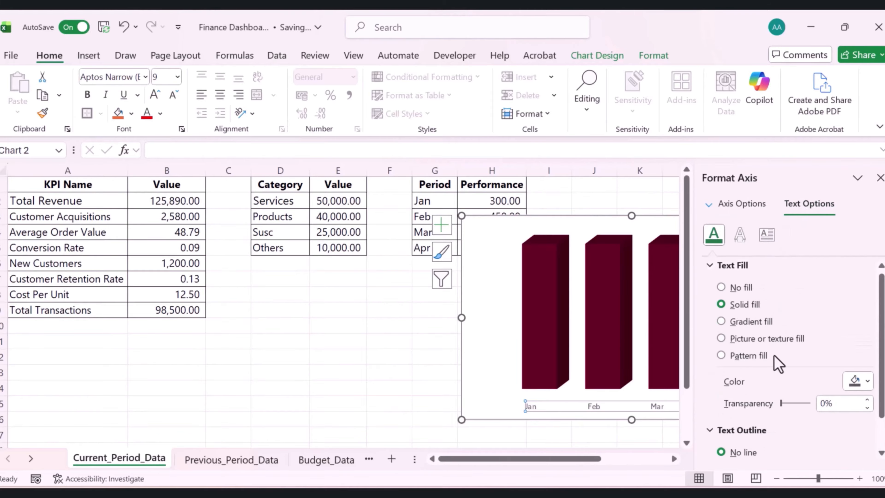
left_click(867, 347)
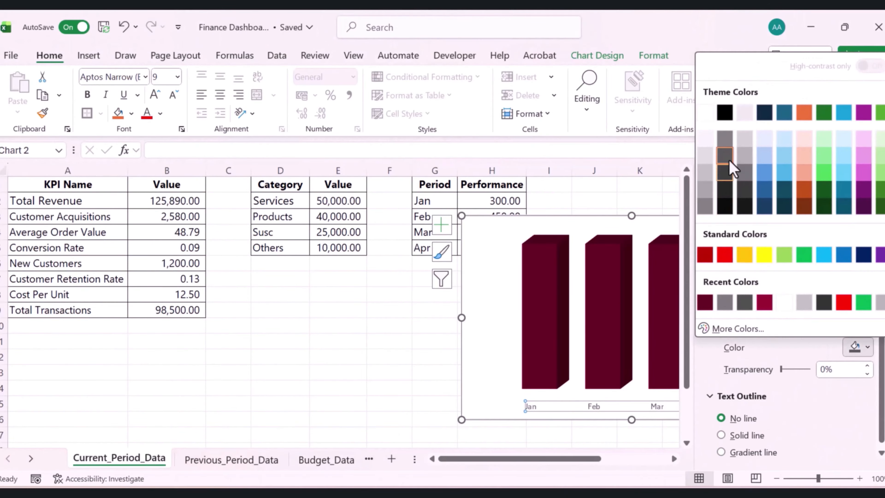
left_click(705, 113)
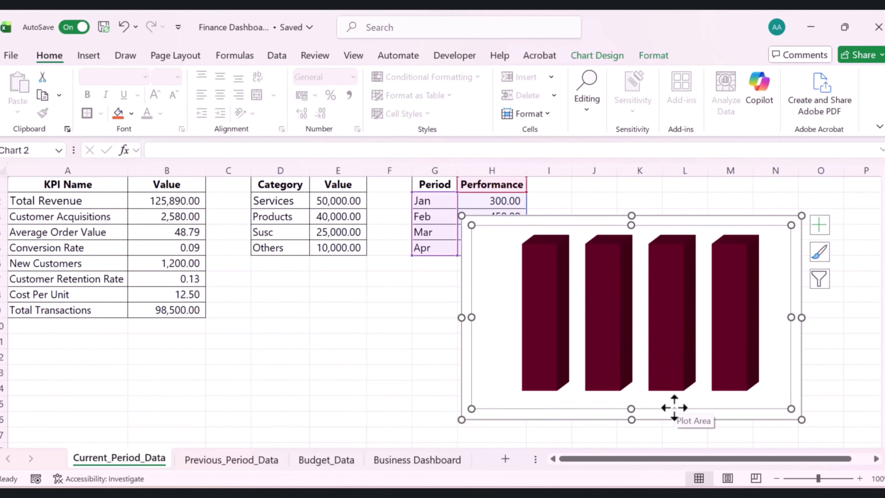
Set the chart area to No fill and its border to No line
right_click(774, 216)
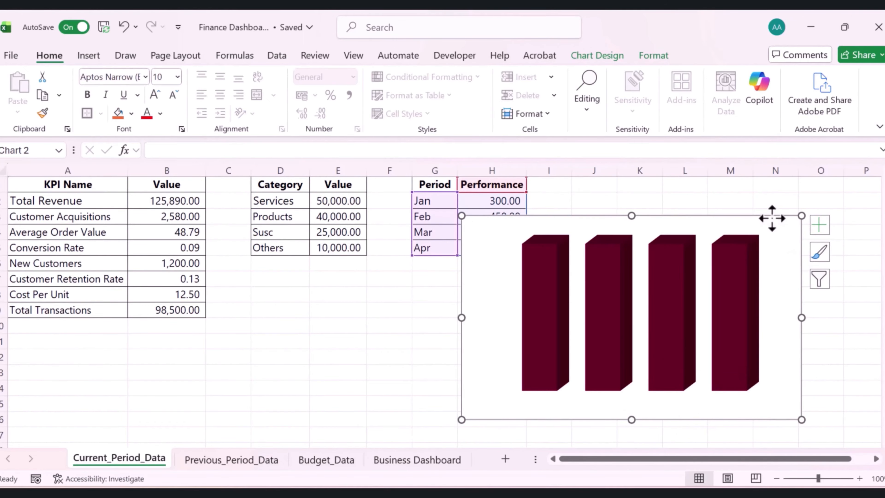
scroll(731, 247, "down", 2)
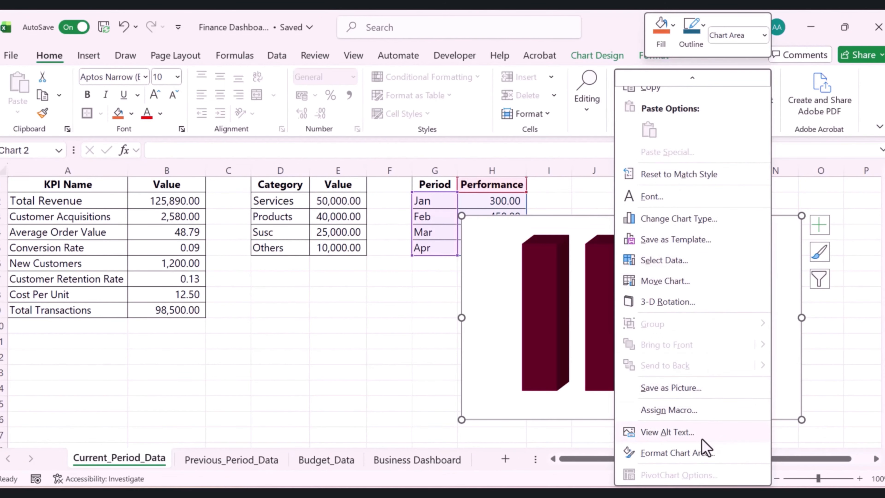
left_click(694, 450)
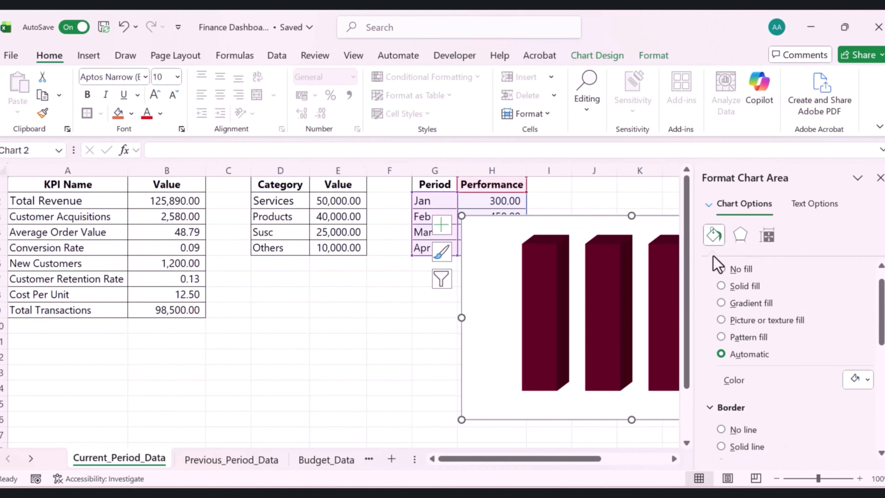
left_click(720, 269)
scroll(775, 371, "down", 3)
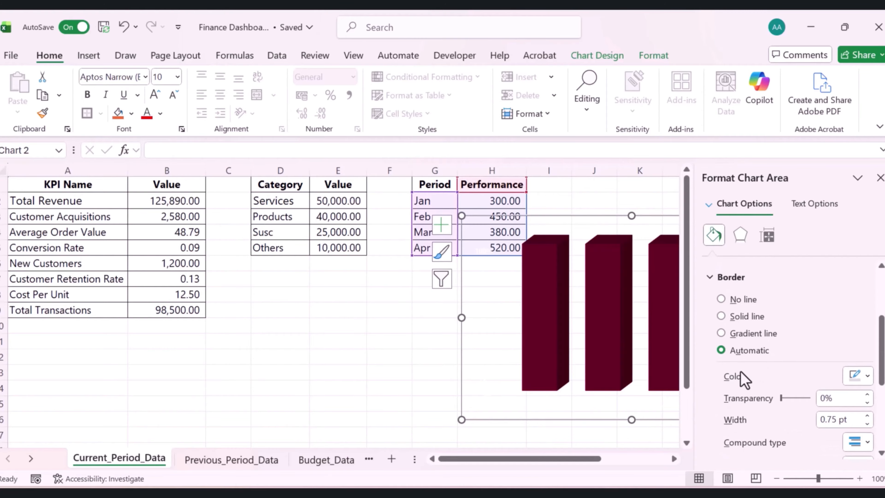
left_click(721, 299)
left_click(880, 177)
Shrink the column chart and move it onto the Trend Analysis card of the Business Dashboard sheet
left_click_drag(801, 216, 720, 283)
key("ctrl+x")
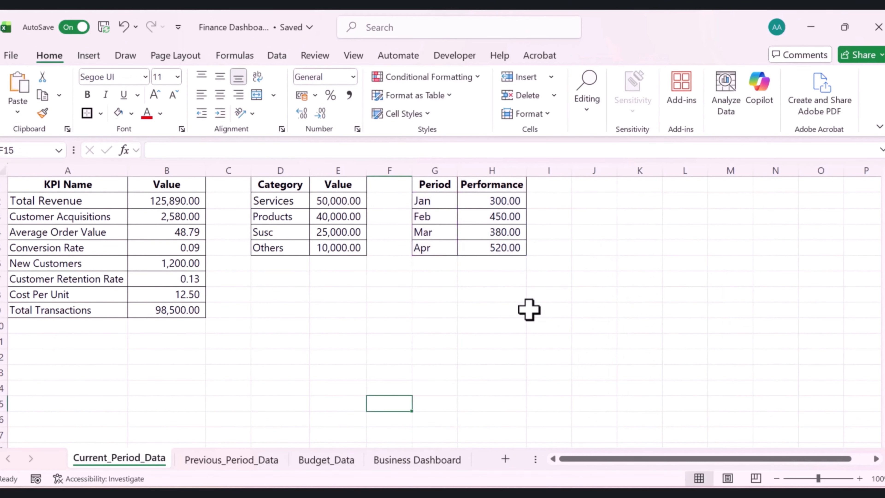
left_click(394, 460)
left_click(582, 374)
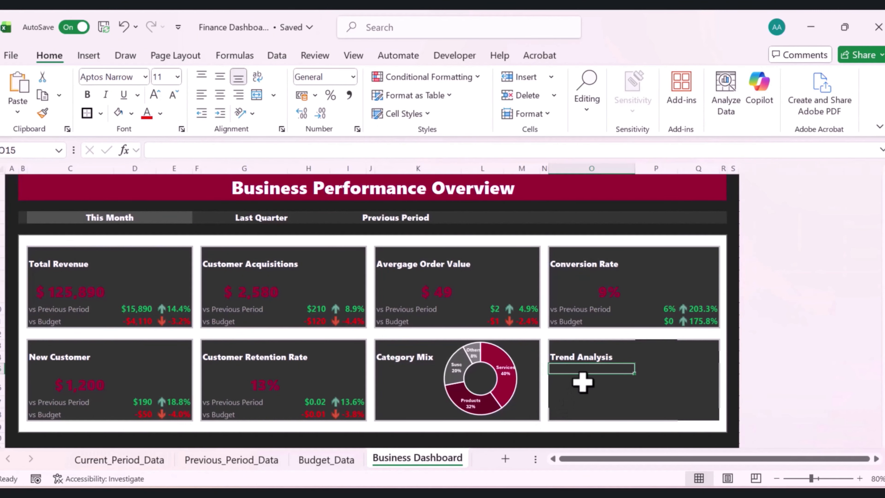
key("ctrl+v")
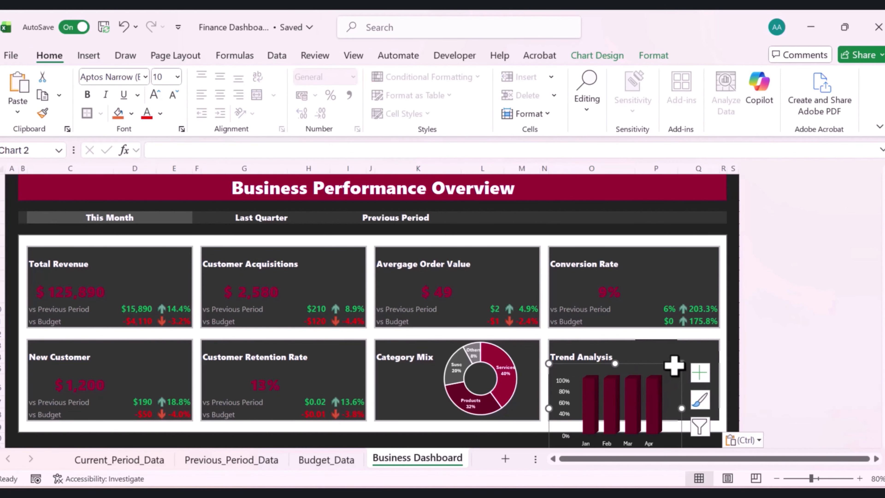
Resize and nudge the column chart so it fits inside the Trend Analysis card
left_click_drag(673, 368, 699, 350)
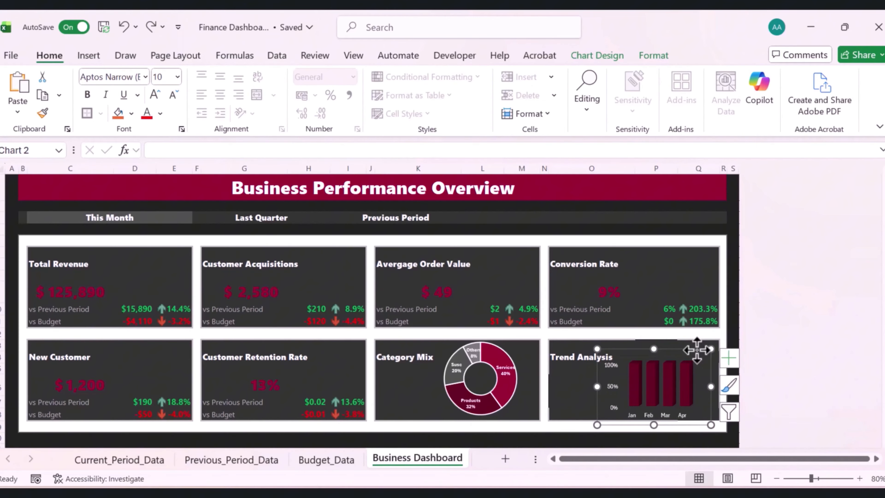
key("Right")
key("Right")
key("Right")
key("Right")
key("Right")
key("Right")
key("Right")
key("Right")
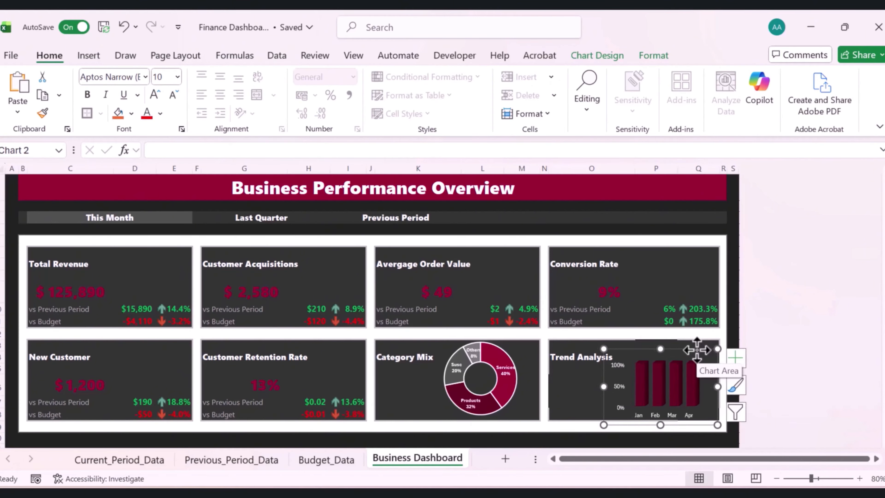
key("Right")
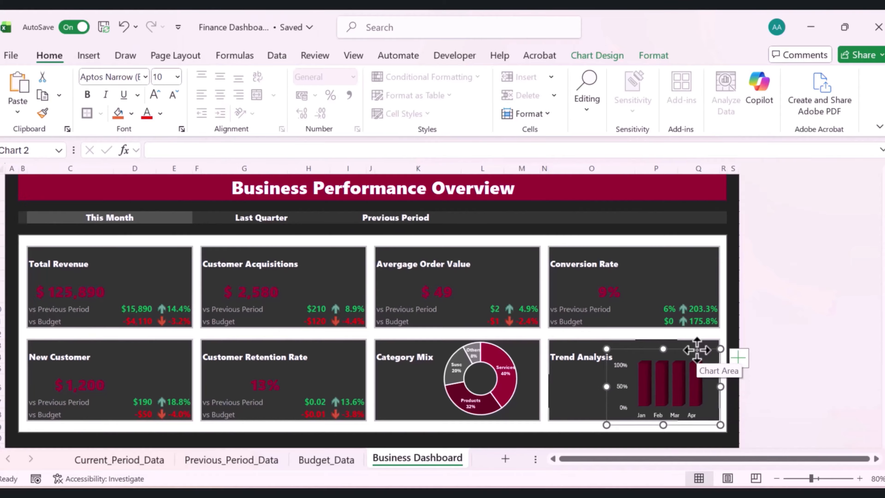
key("Right")
key("Right")
left_click_drag(607, 391, 575, 391)
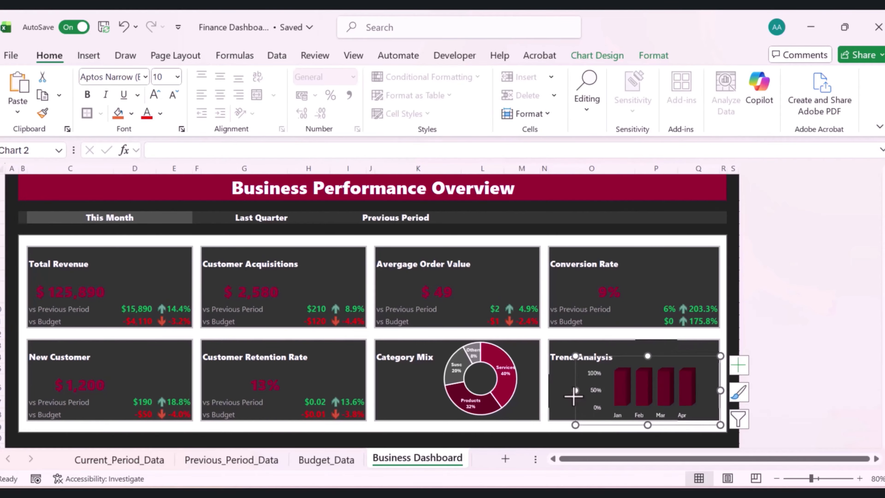
key("Escape")
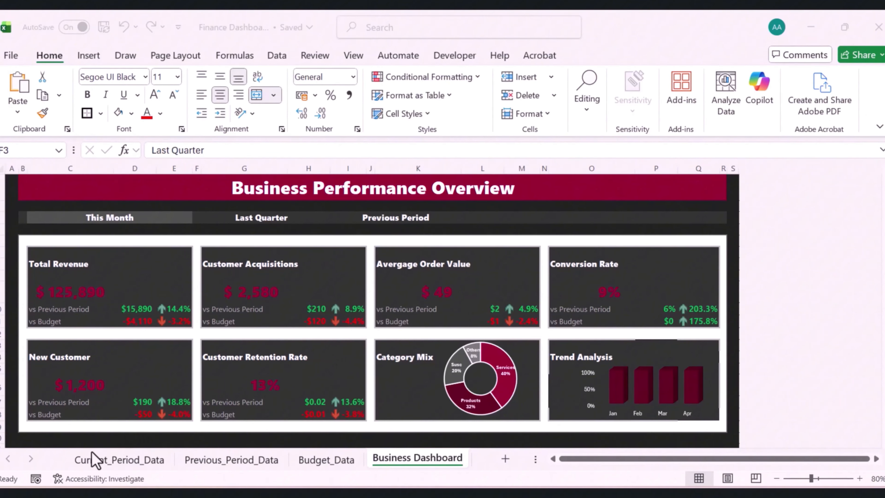
On the Current_Period_Data sheet, insert blank cells to shift the Category and Period tables further right
left_click(102, 459)
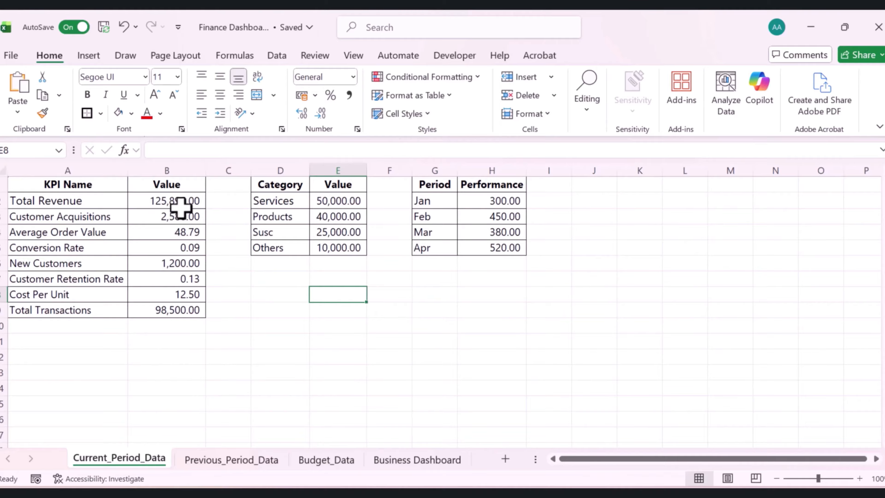
left_click_drag(181, 196, 174, 314)
left_click(218, 279)
left_click_drag(187, 205, 188, 306)
left_click_drag(281, 183, 466, 251)
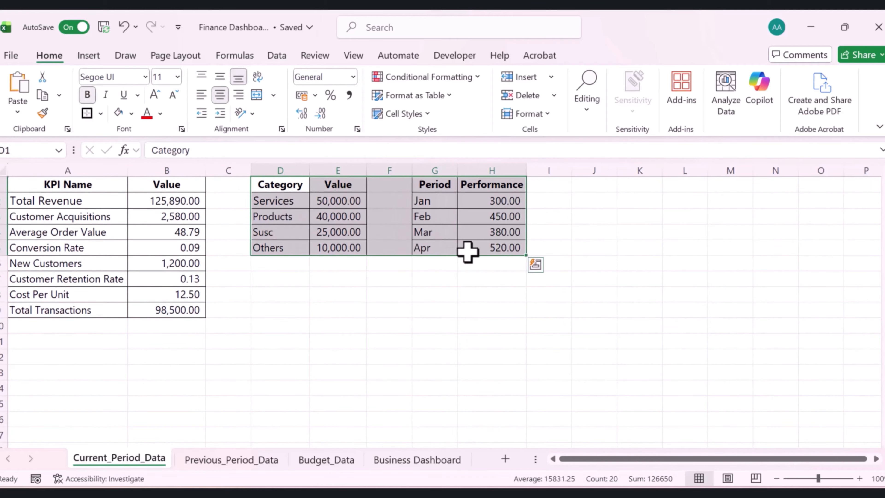
key("ctrl+shift+plus")
left_click(311, 275)
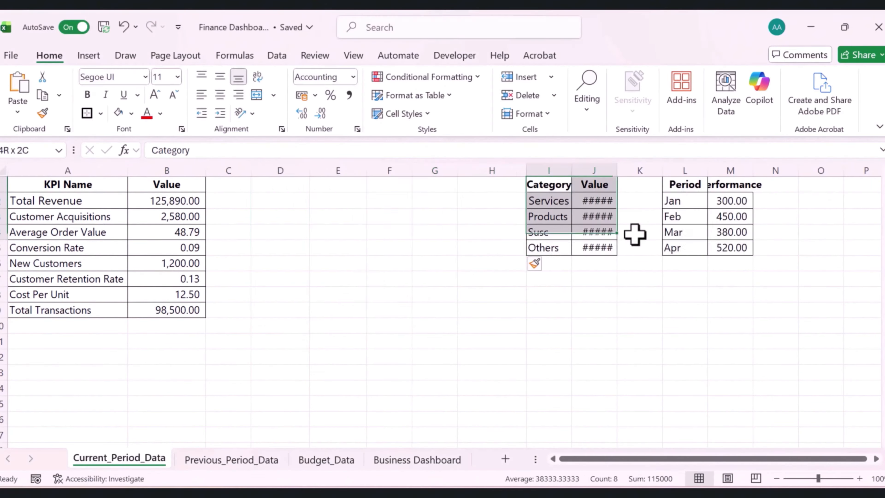
right_click(586, 213)
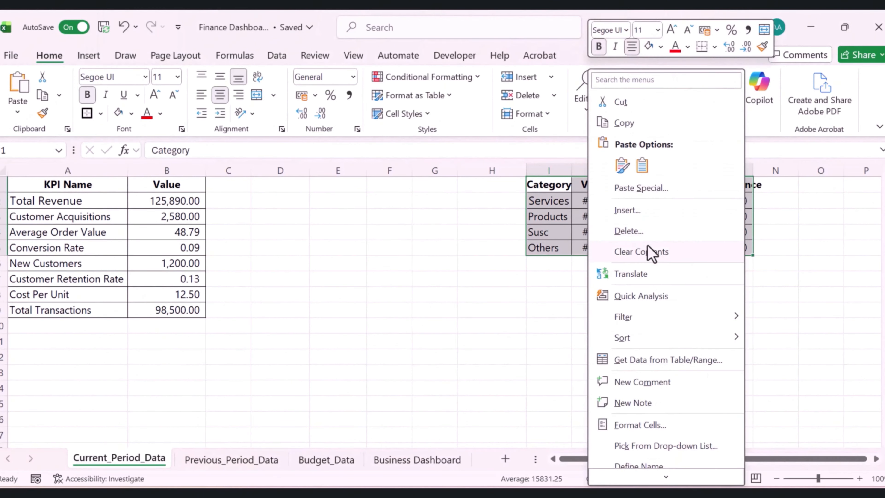
left_click(626, 210)
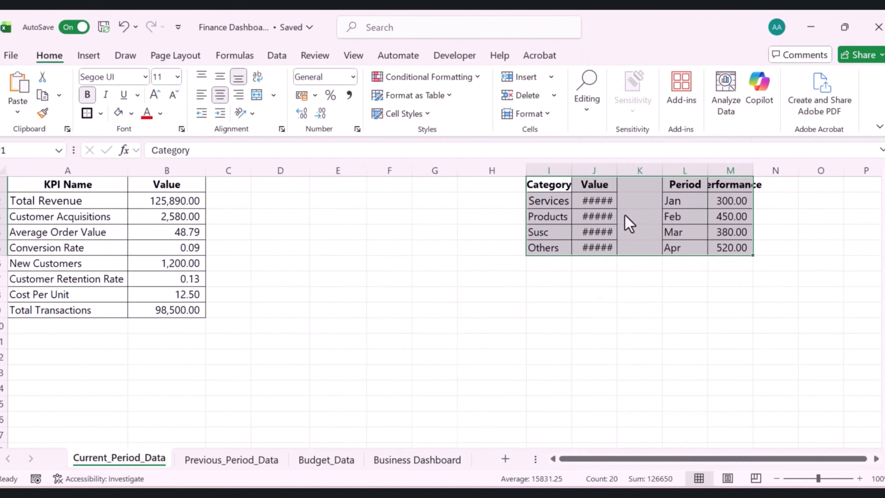
left_click(595, 275)
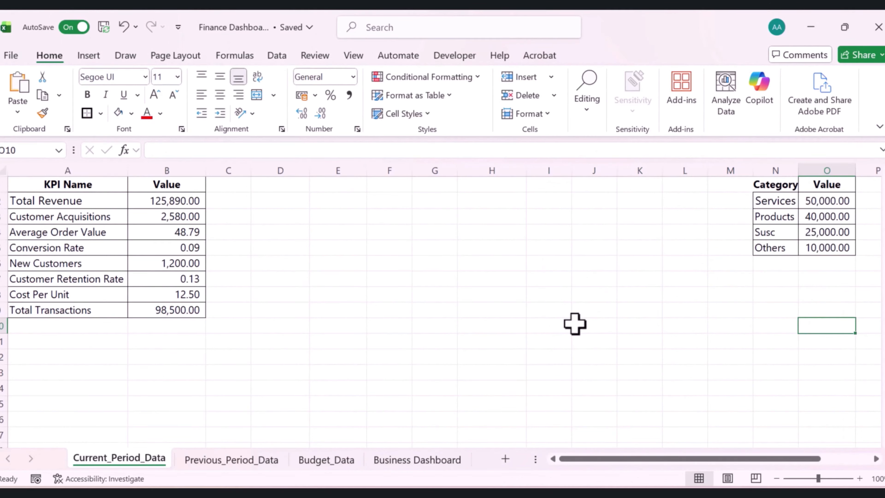
Copy the KPI values in B2:B9 and paste them as values into column F starting at F2
left_click(194, 198)
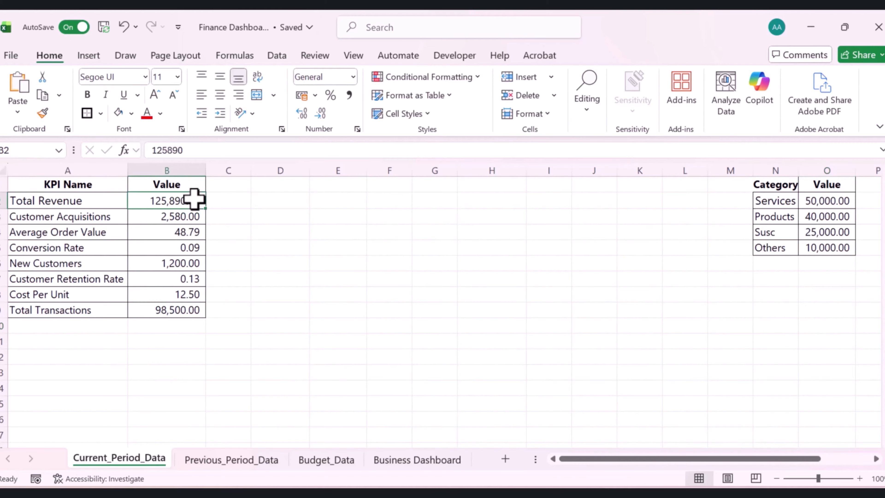
left_click_drag(194, 199, 178, 306)
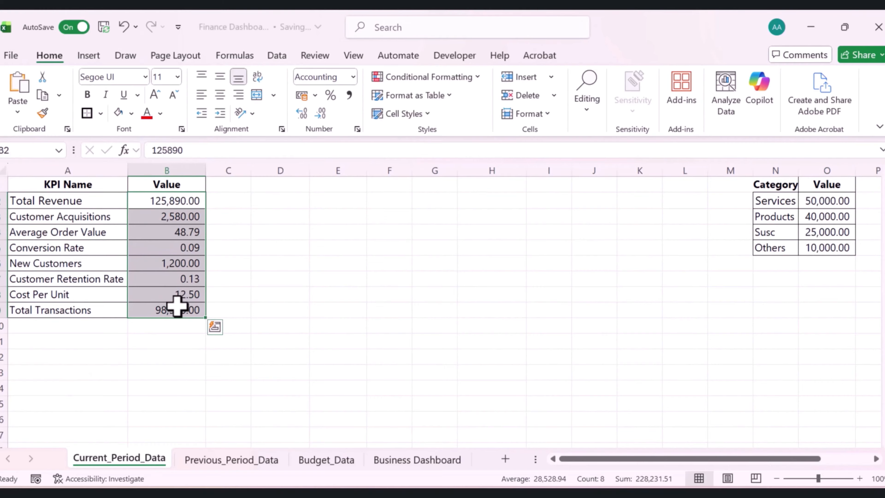
key("ctrl+c")
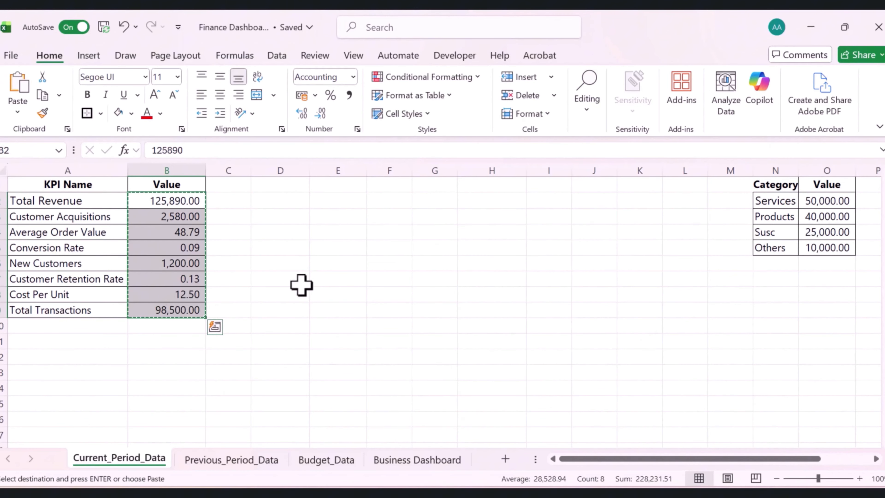
left_click(381, 200)
right_click(381, 201)
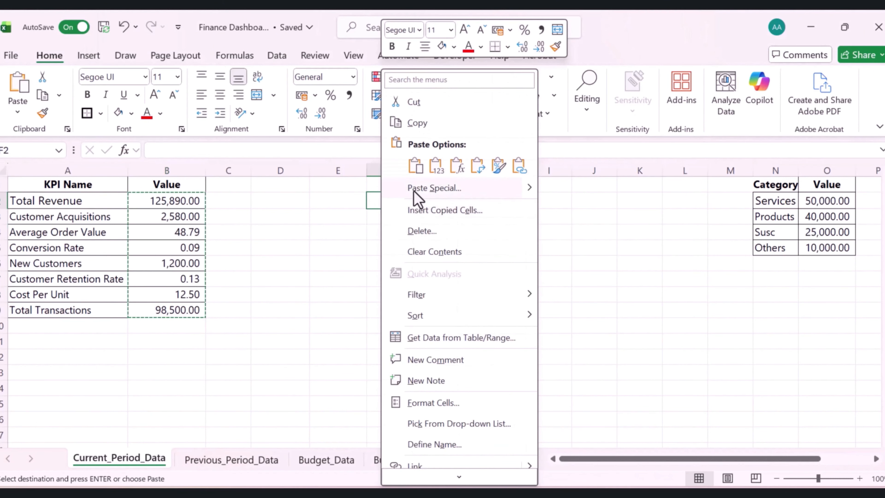
left_click(436, 166)
left_click(392, 184)
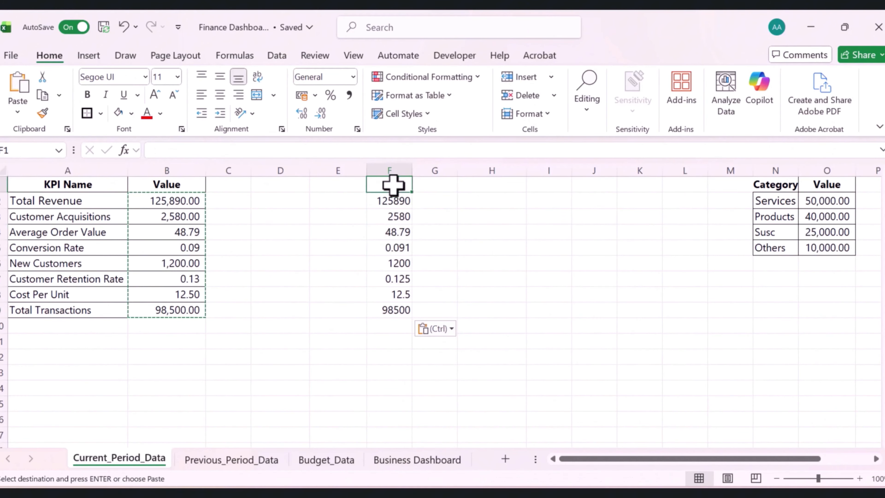
Add the headers Month Data in F1 and Quarter Data in G1
type("Month Data")
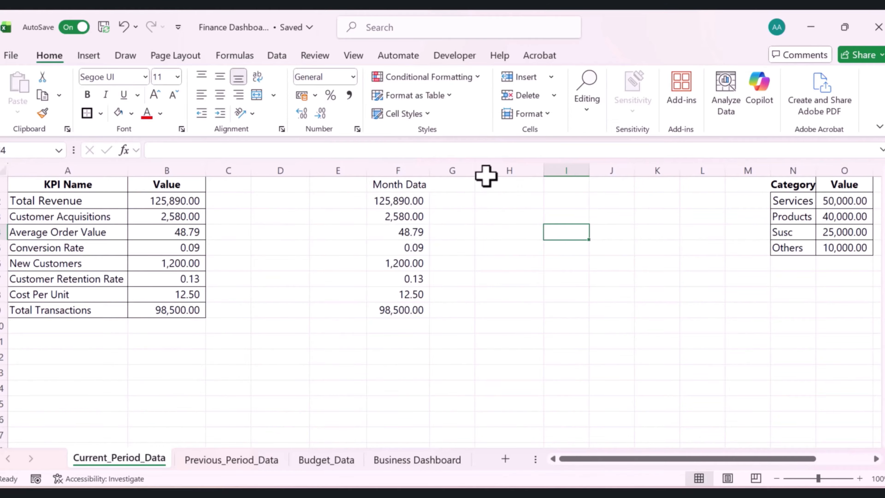
left_click(448, 184)
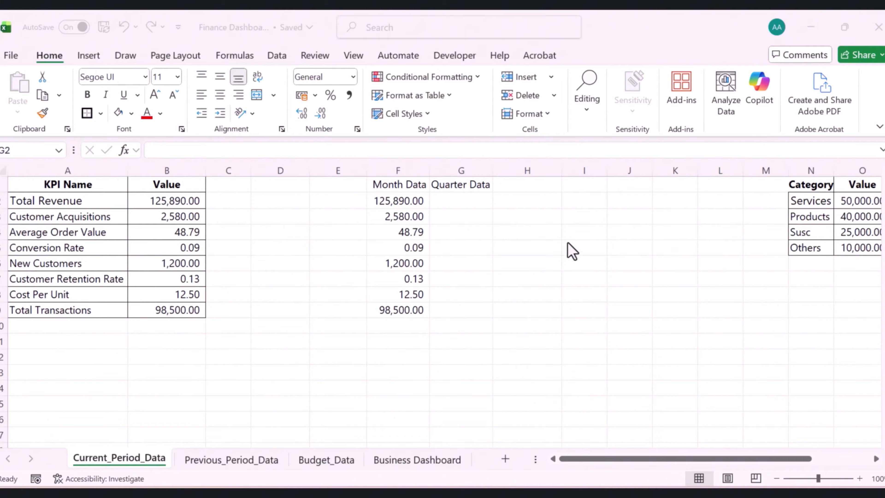
Enter the formula =F2*3 in G2 and fill it down to G9
left_click(455, 197)
type("=")
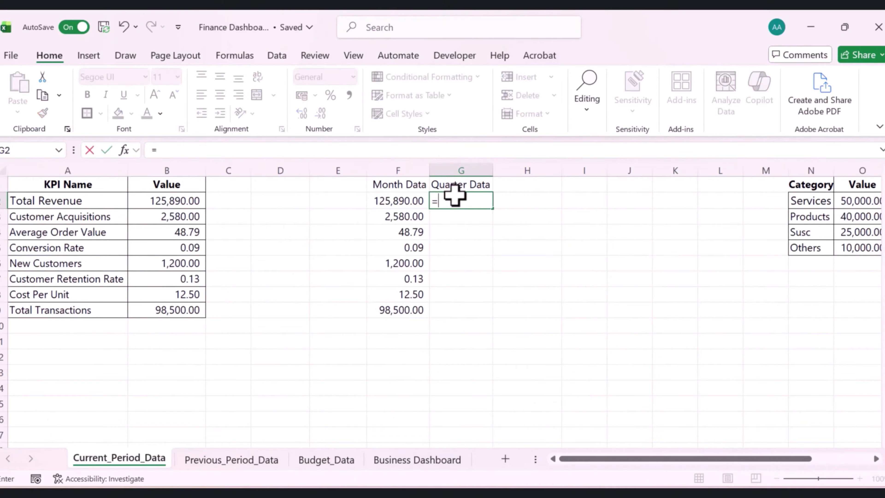
key("Left")
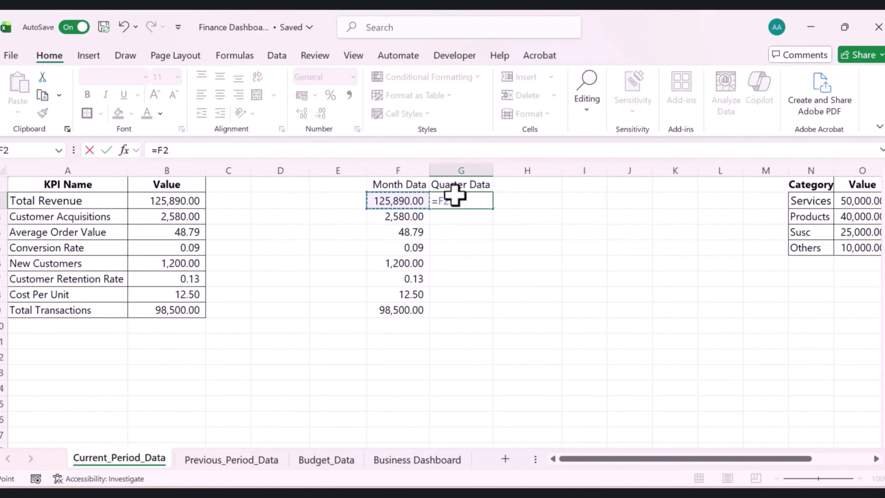
type("*")
key("ctrl+Return")
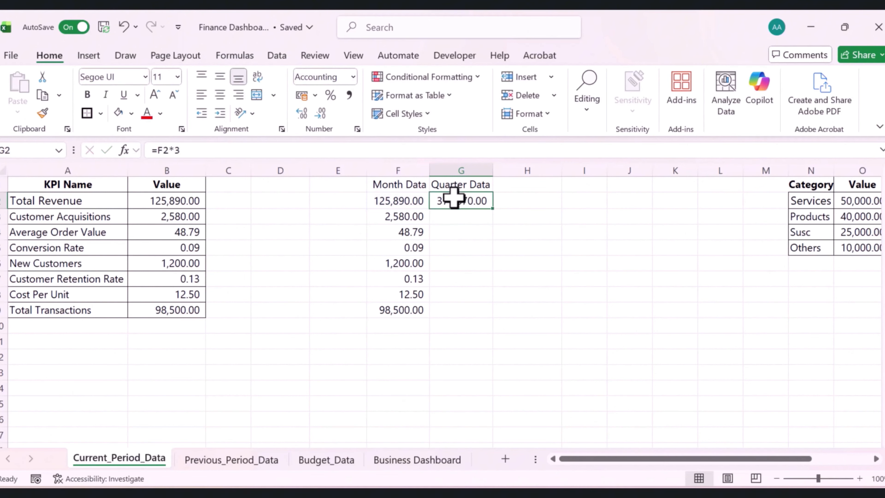
left_click_drag(493, 211, 477, 317)
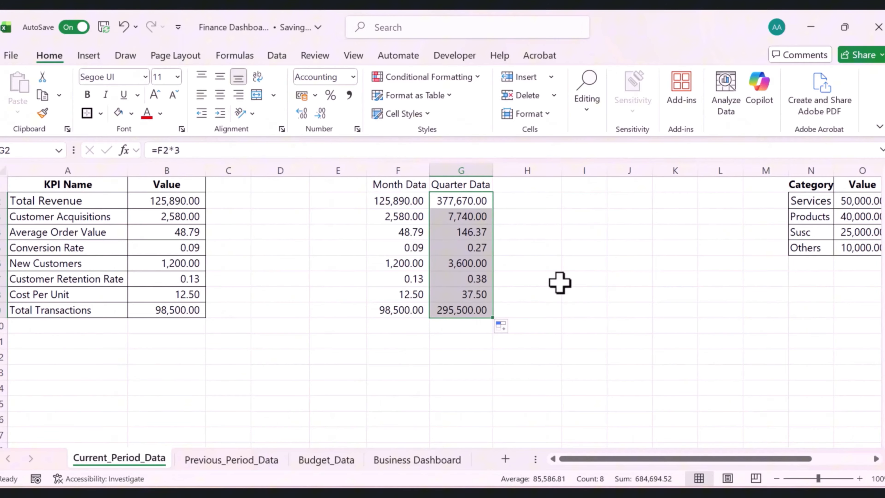
Add the header Year Data in H1
left_click(537, 185)
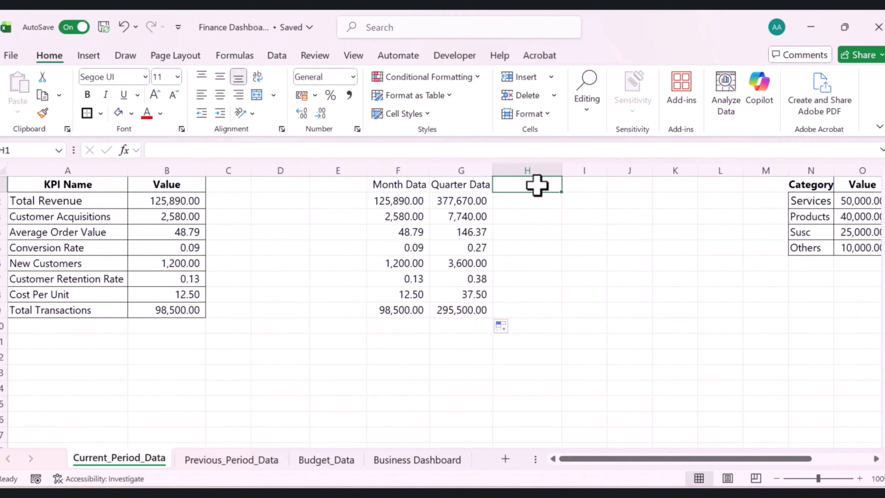
type("Year Data")
key("Return")
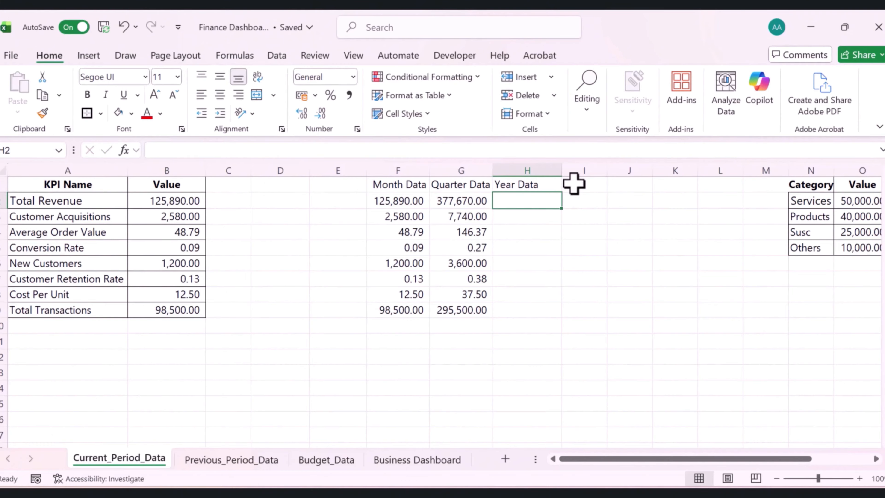
Enter the formula =F2*12 in H2 and fill it down to H9
type("=")
key("Left")
key("Left")
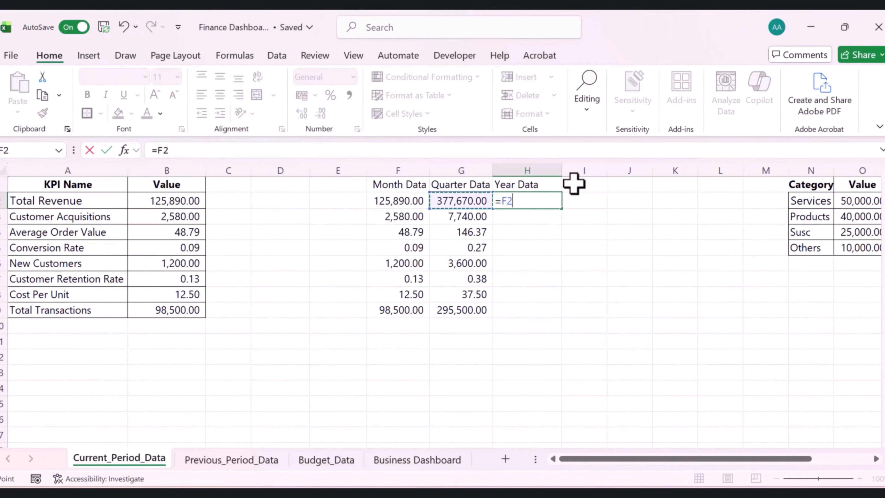
type("*")
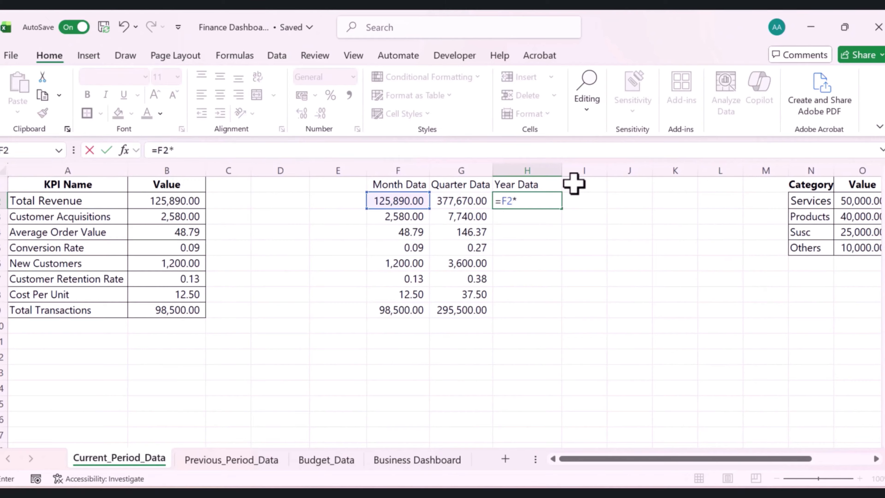
key("ctrl+Return")
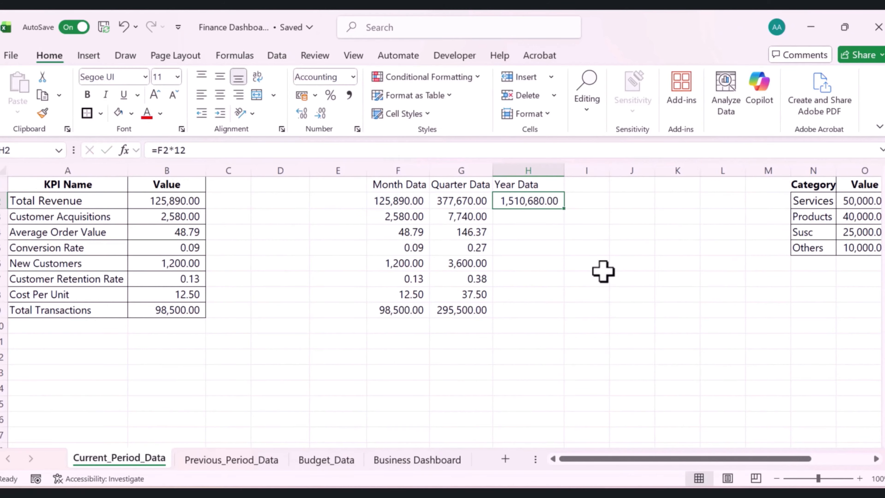
left_click_drag(563, 208, 547, 326)
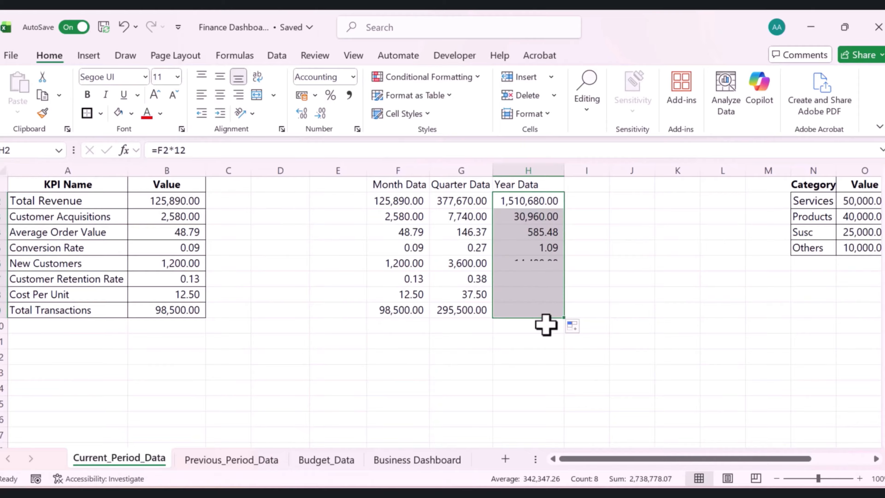
Copy the KPI table's formatting onto the Month, Quarter and Year Data columns F1:H9 with Format Painter
left_click(522, 389)
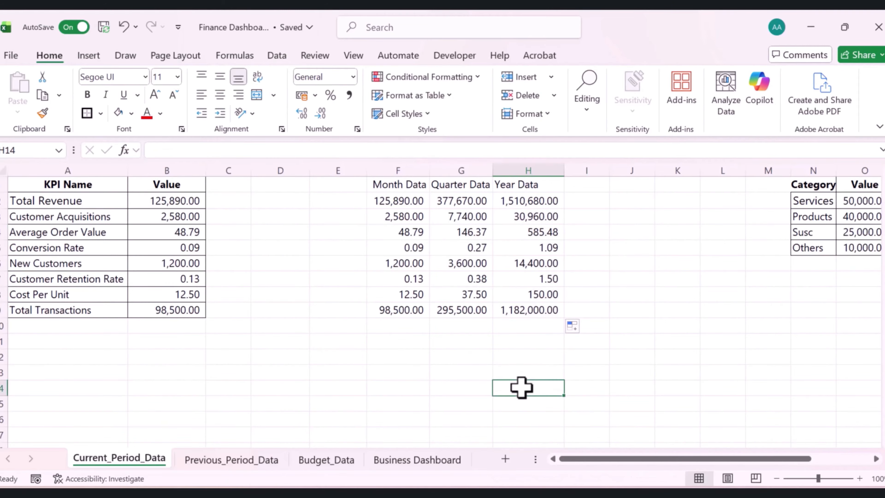
left_click(400, 170)
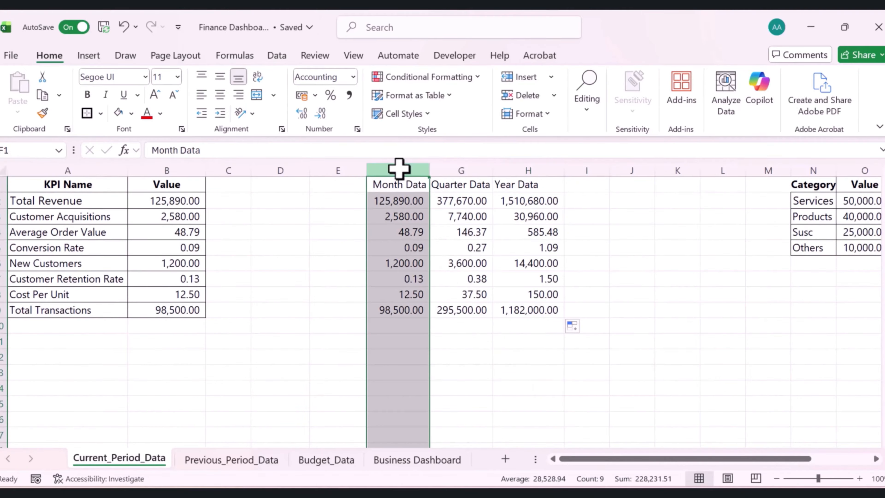
left_click(448, 170)
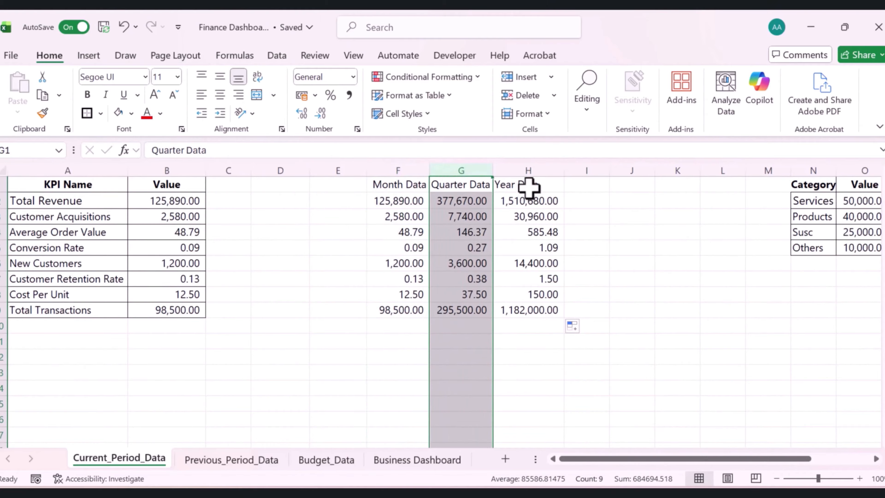
left_click(525, 169)
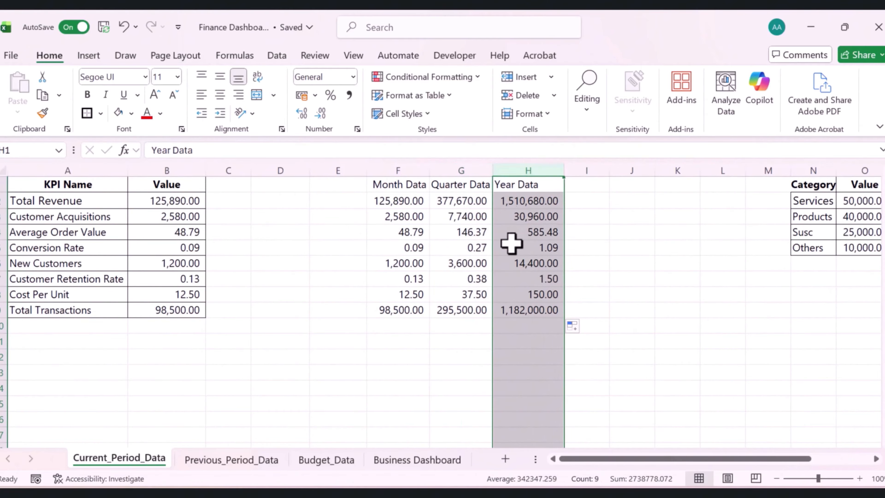
left_click_drag(68, 184, 186, 310)
left_click(42, 113)
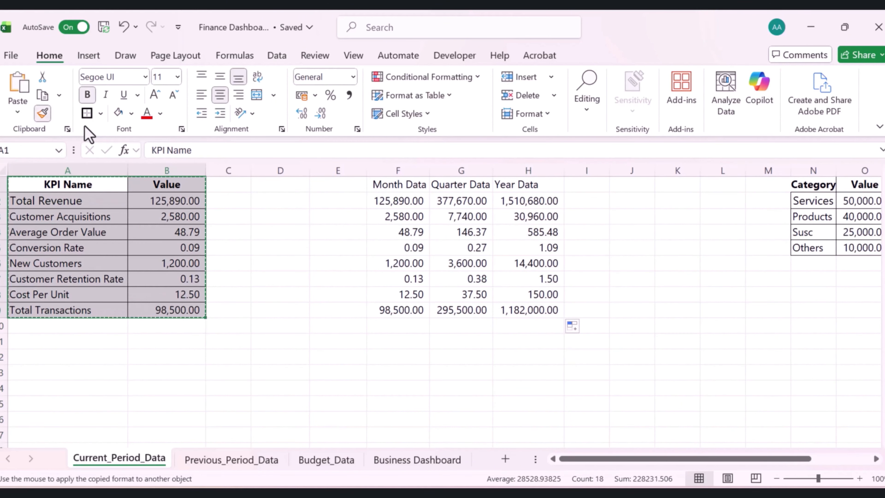
mouse_move(424, 188)
left_mouse_down()
mouse_move(470, 198)
mouse_move(536, 309)
mouse_move(526, 310)
left_mouse_up()
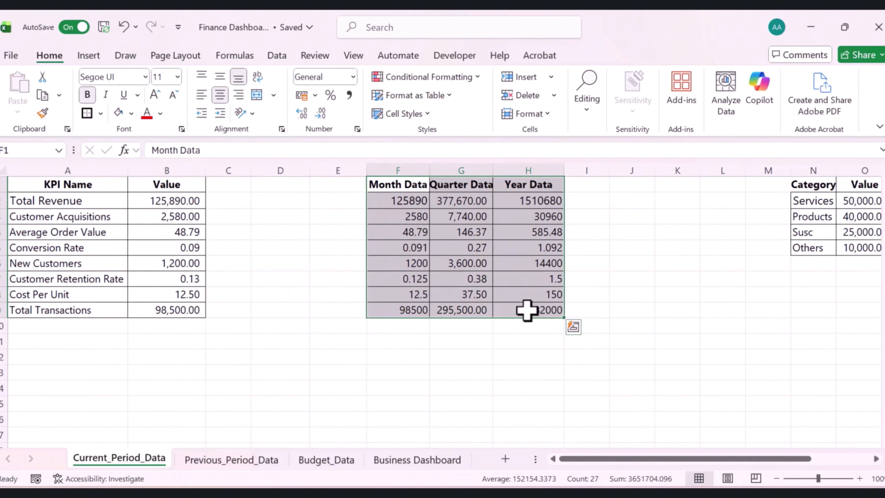
left_click(317, 336)
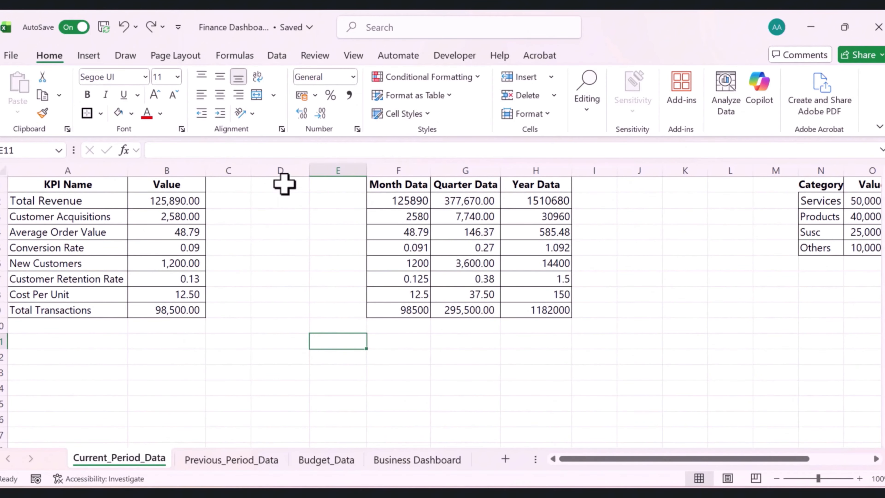
Delete the empty columns D and E so the period data sits next to the KPI table
left_click_drag(285, 181, 335, 188)
right_click(303, 224)
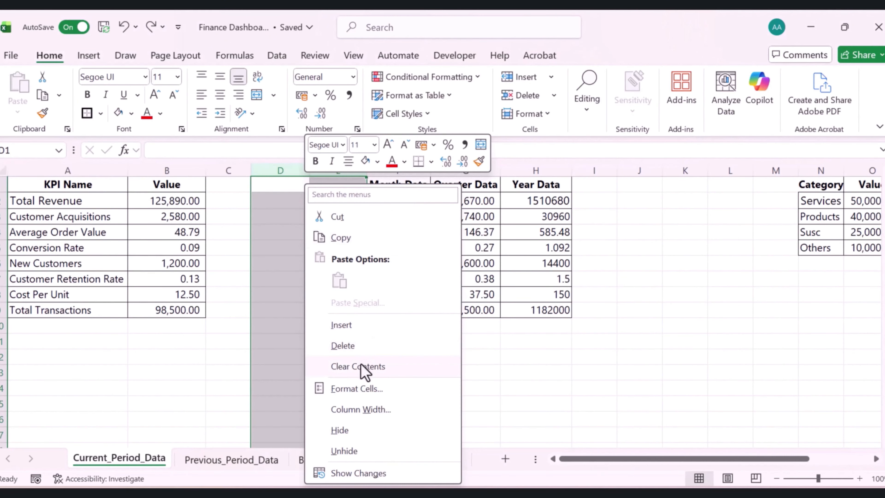
left_click(351, 347)
left_click(477, 371)
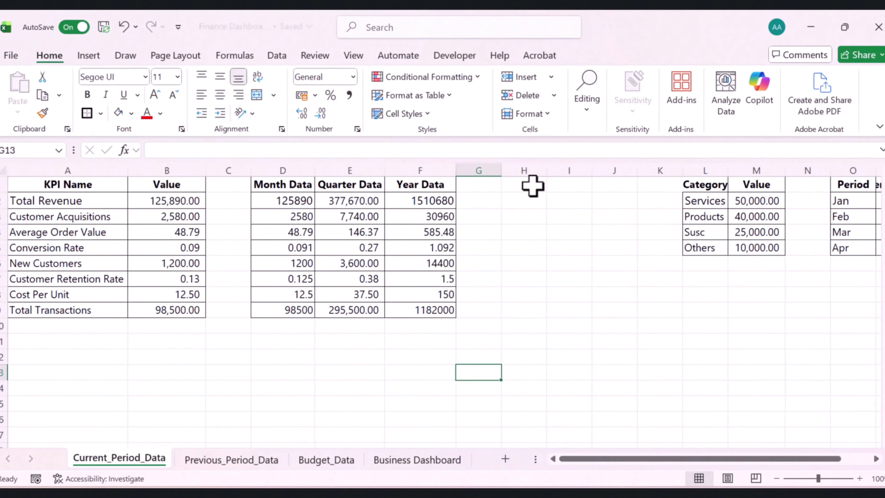
Enter 1 in H1 as the period selector value
left_click(530, 185)
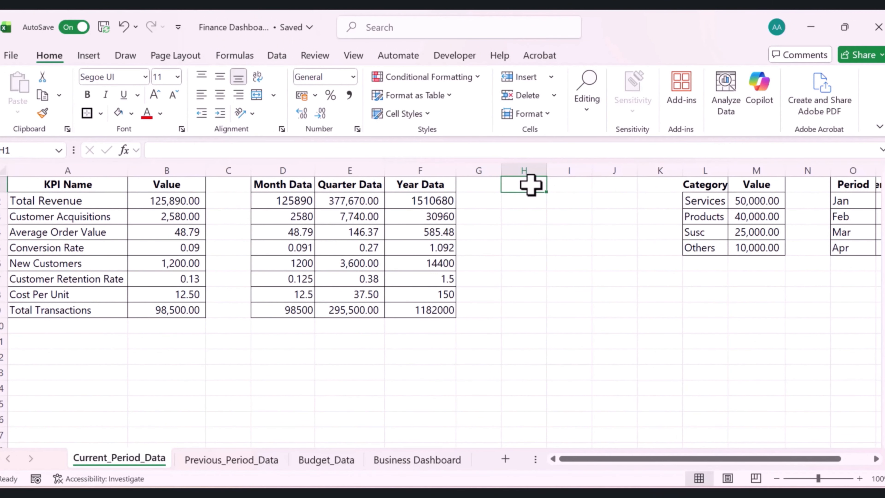
type("1")
left_click(539, 228)
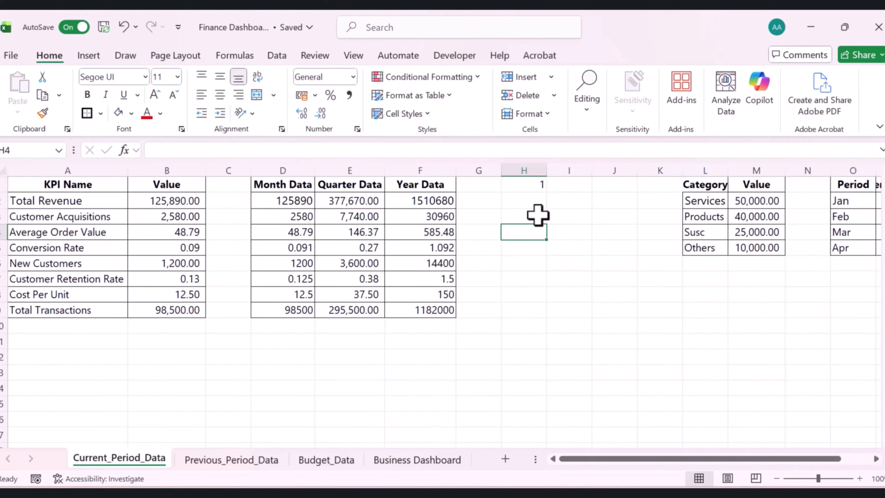
Enter the formula =CHOOSE($H$1,D2,E2,F2) in B2 and fill it down to B9
left_click(196, 201)
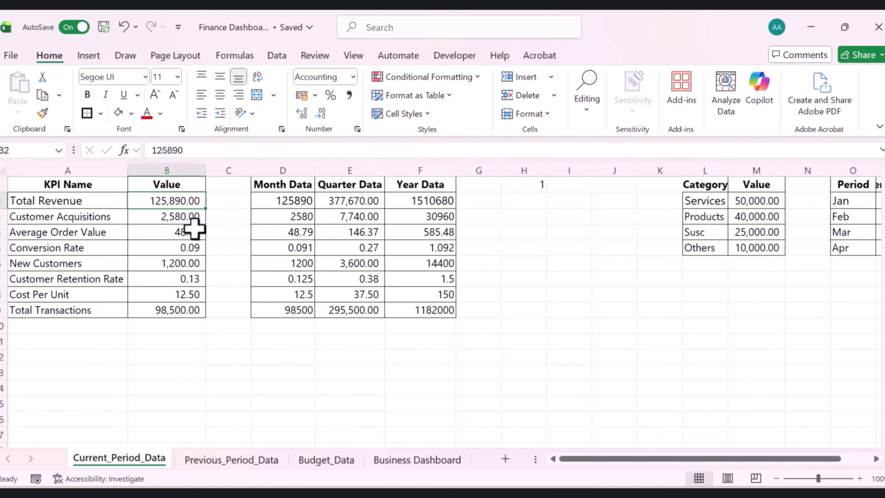
type("=CHOOSE")
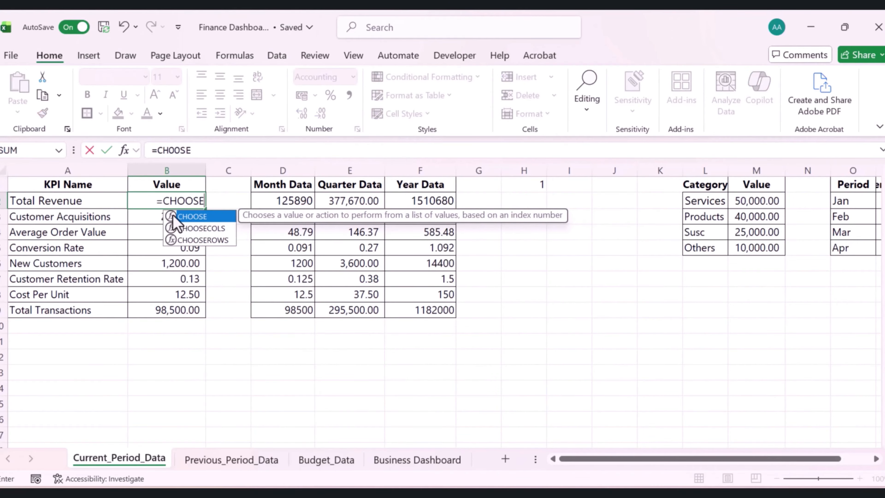
double_click(175, 216)
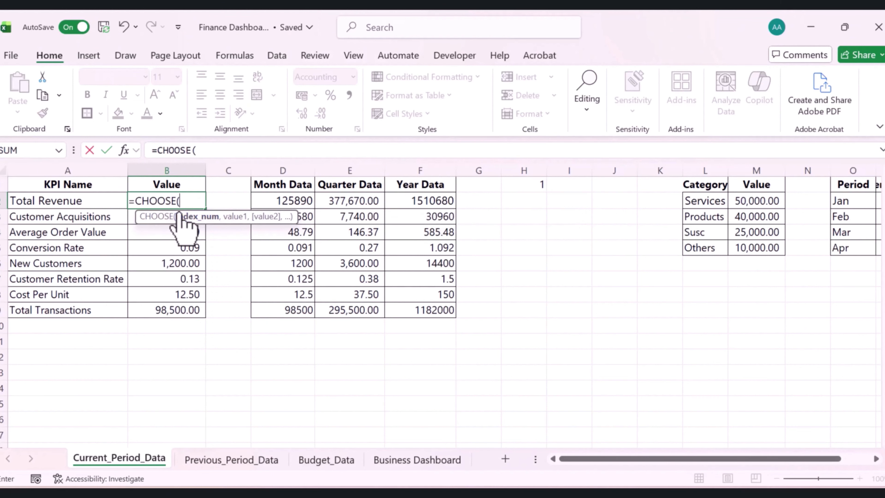
left_click(520, 186)
left_click(202, 150)
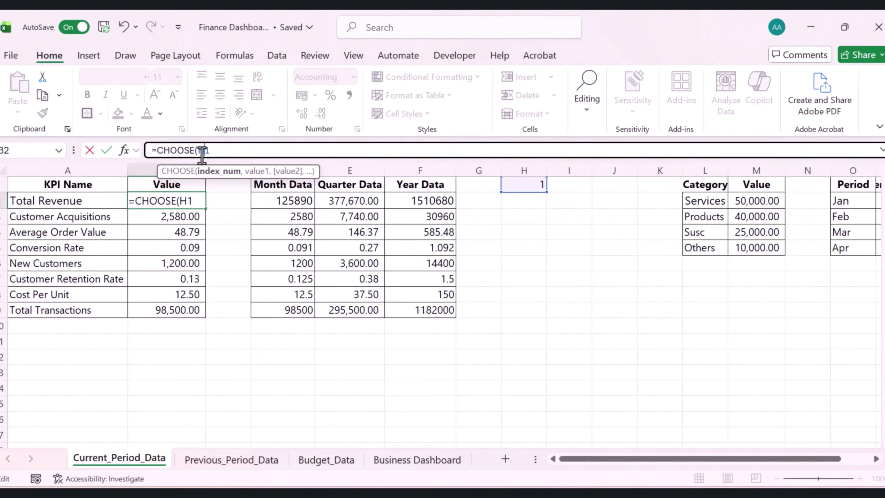
key("F4")
left_click(248, 152)
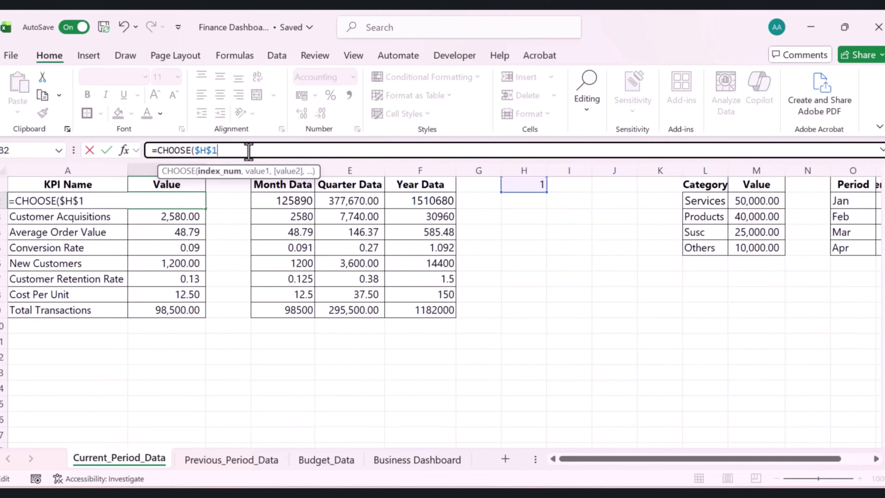
type(",")
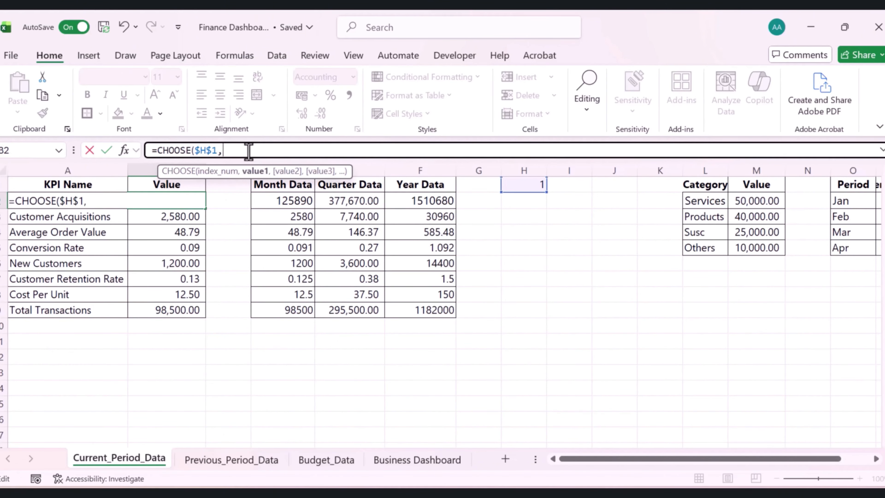
left_click(291, 200)
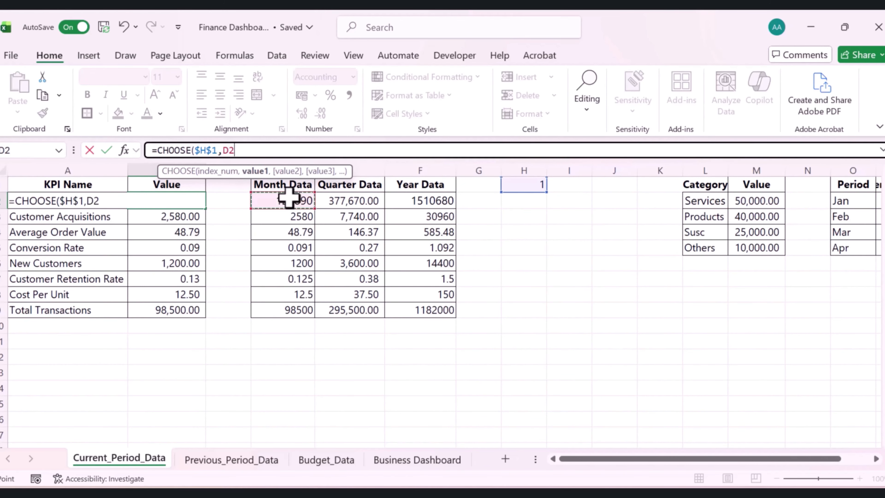
type(",")
left_click(349, 202)
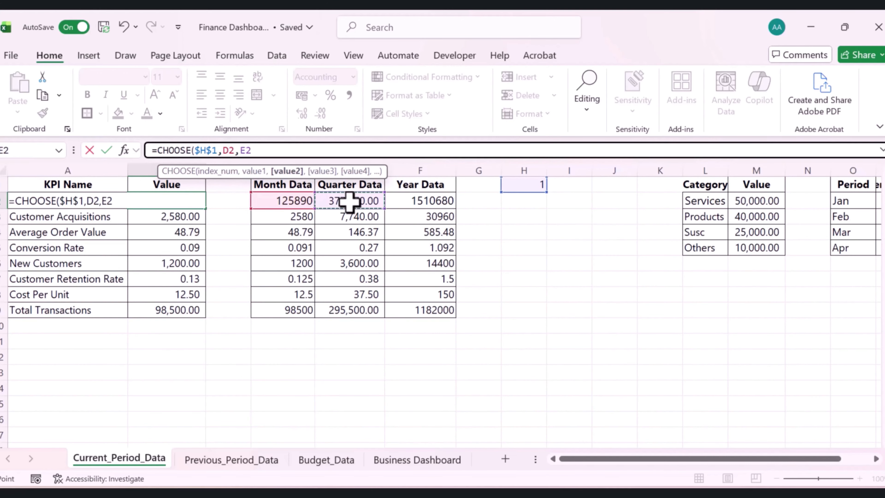
type(",")
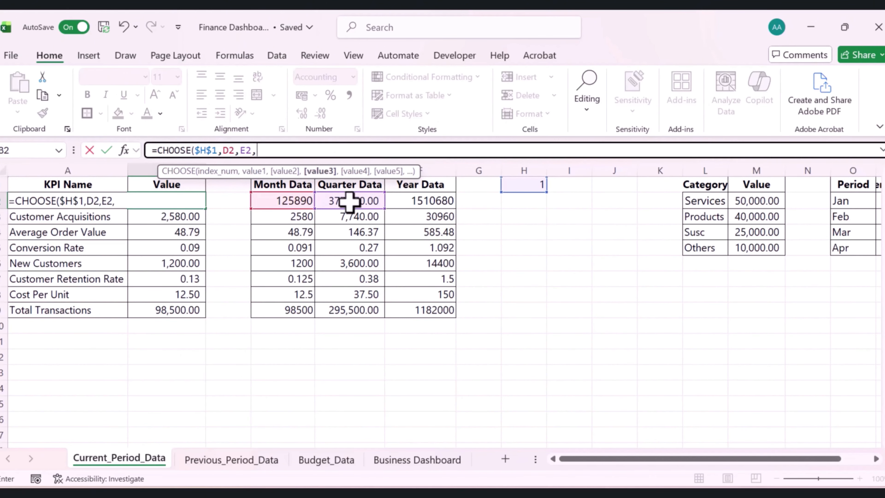
left_click(421, 197)
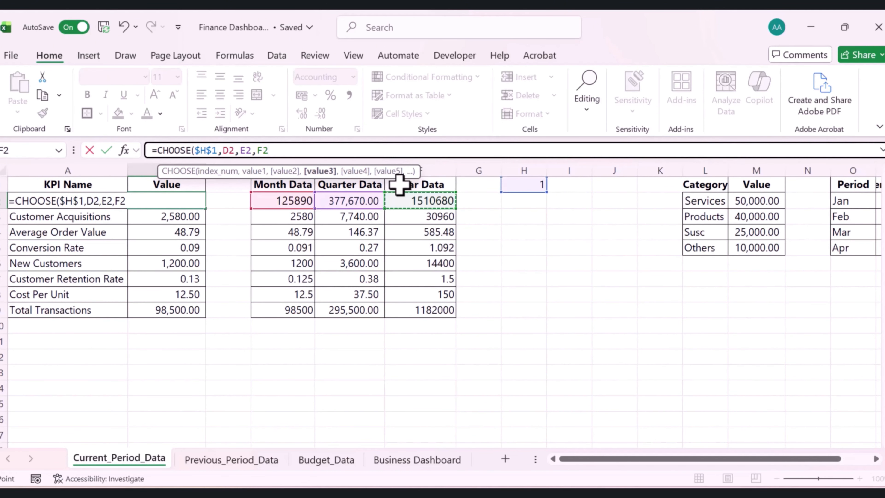
key("Return")
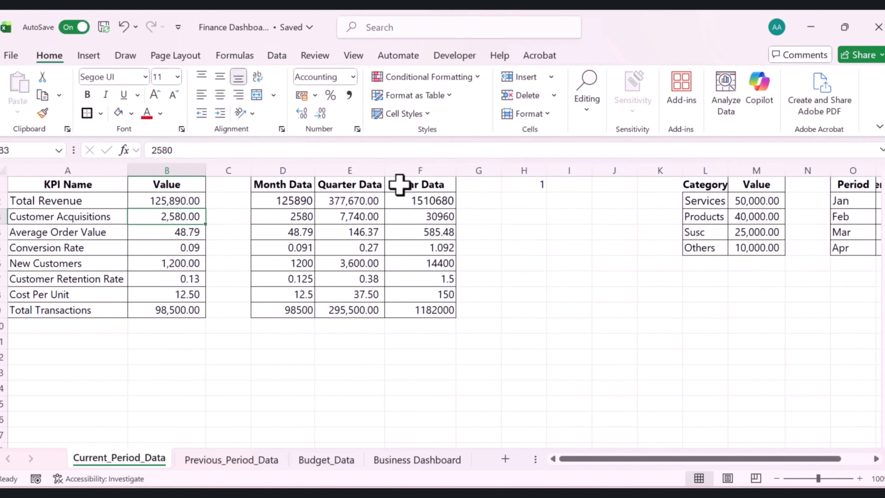
left_click(188, 198)
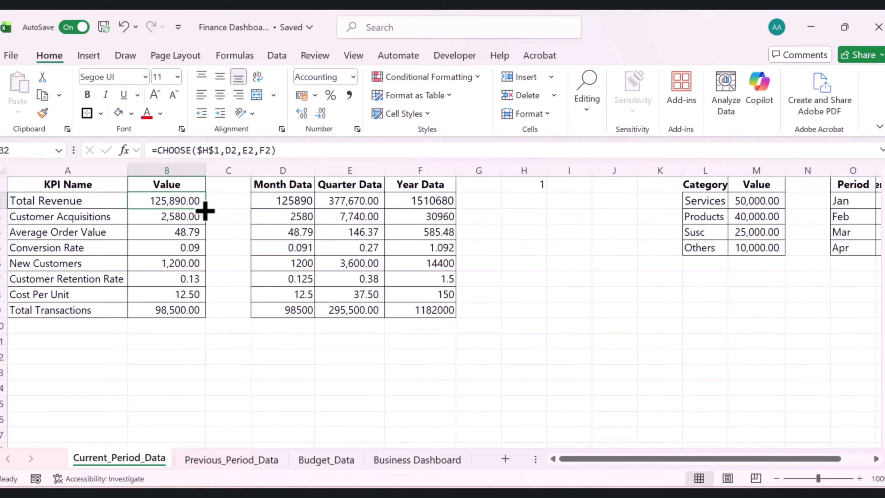
left_click_drag(205, 209, 188, 310)
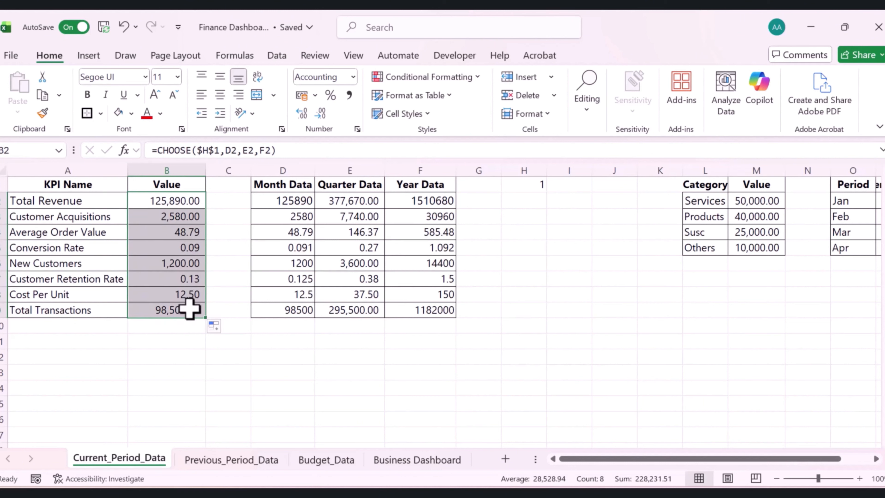
Test the period selector by setting H1 to 2 and back to 1
left_click(539, 184)
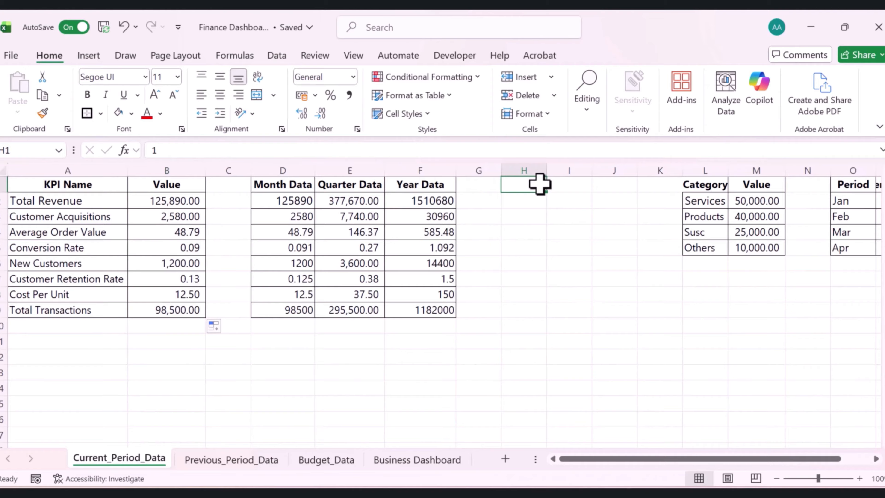
type("2")
left_click(549, 234)
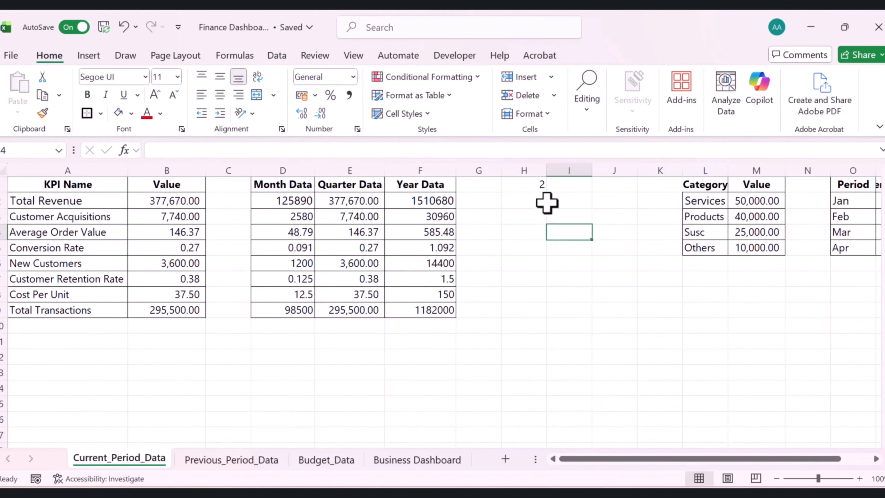
left_click(537, 187)
type("1")
left_click(519, 217)
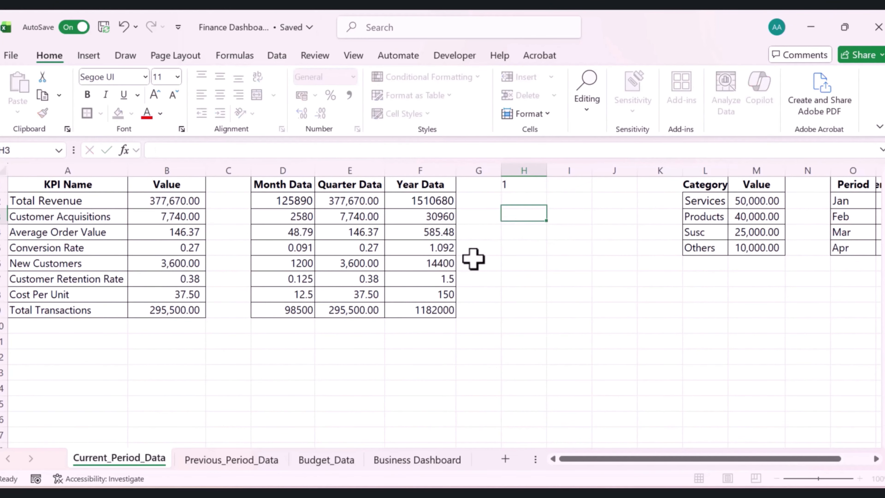
Rename the dashboard's third period label from Previous Period to Year to Date
left_click(407, 461)
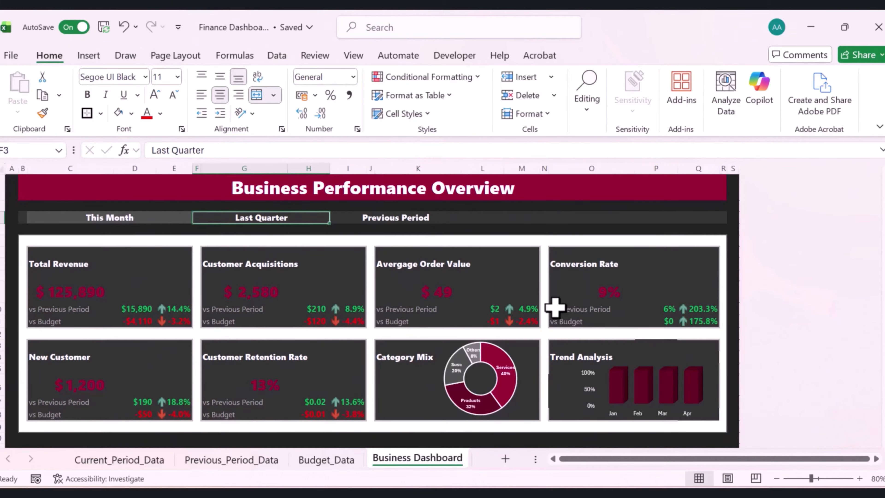
left_click(394, 213)
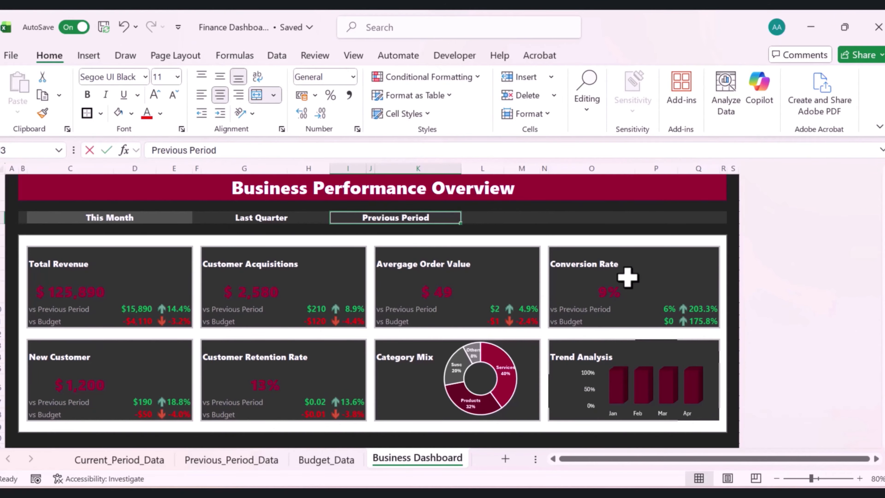
type("Year to Date")
key("Return")
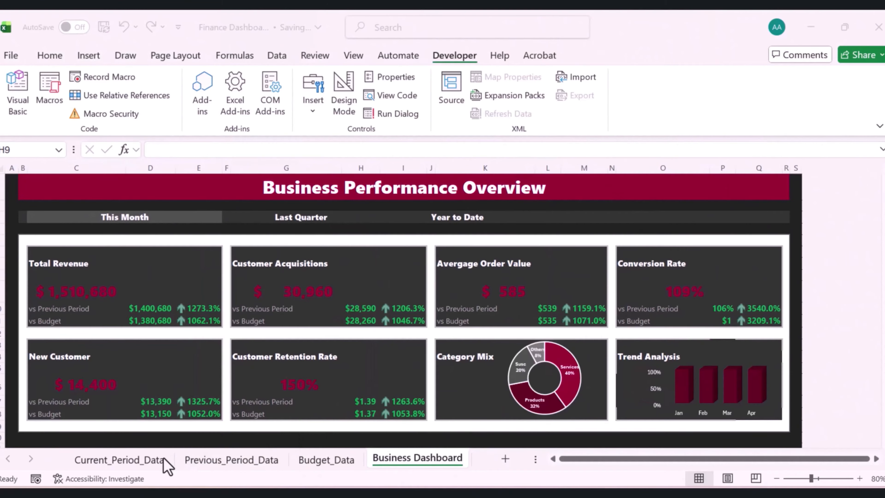
Start recording a macro named ShowMonth stored in this workbook
left_click(134, 457)
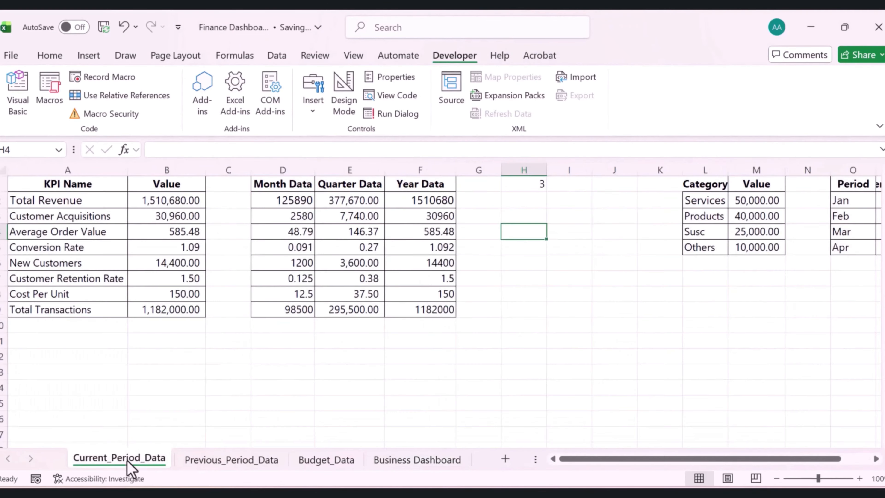
left_click(538, 185)
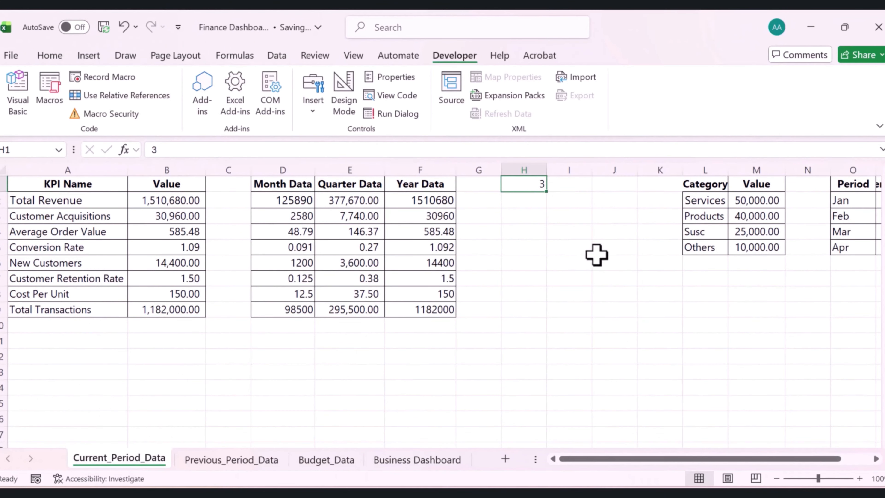
left_click(440, 461)
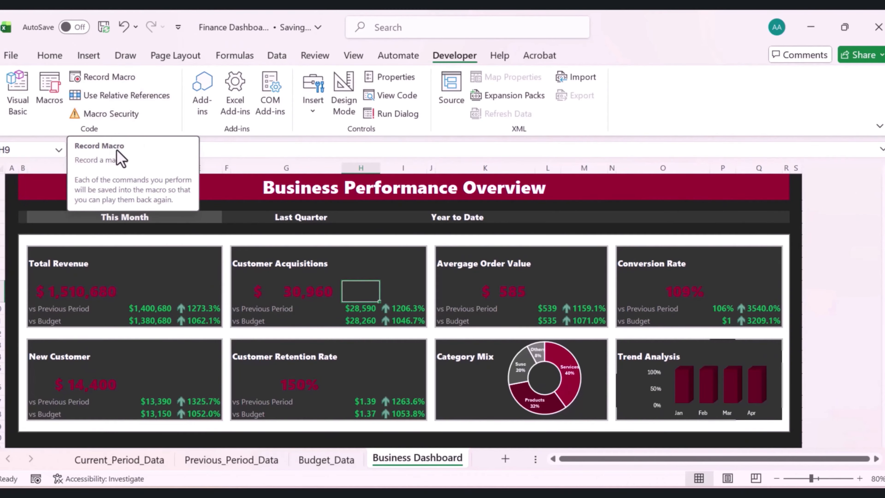
left_click(108, 77)
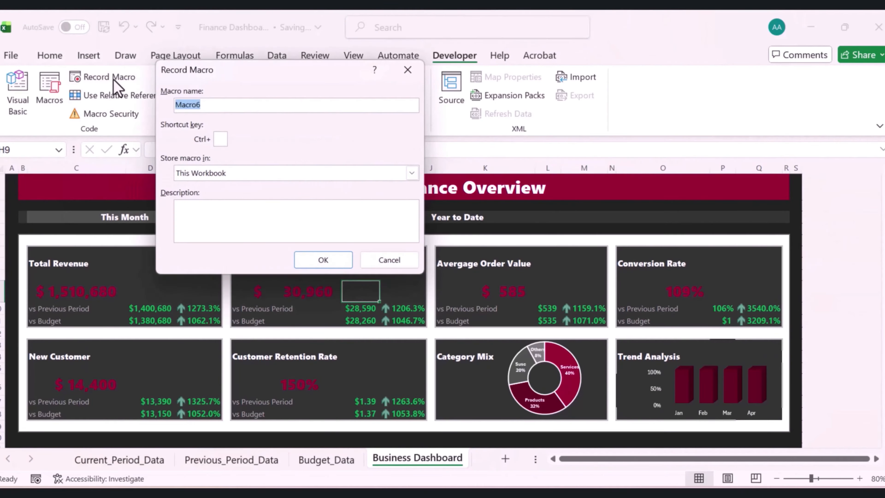
type("ShowMonth")
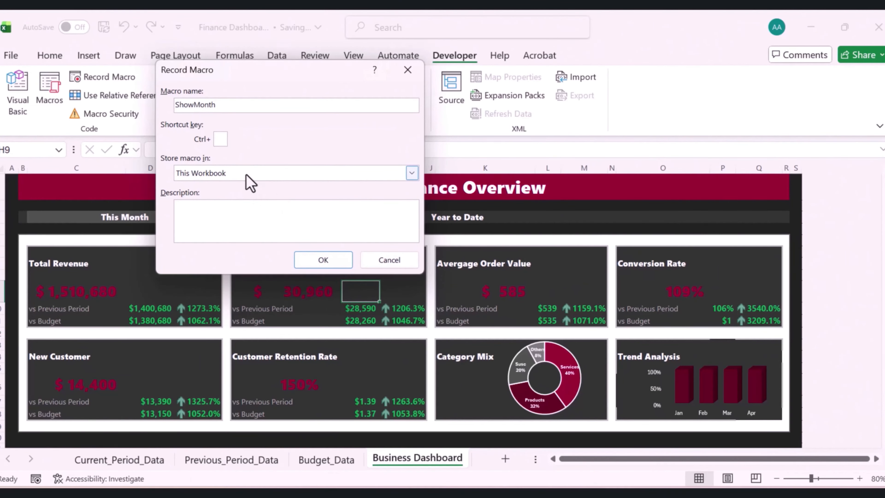
left_click(325, 259)
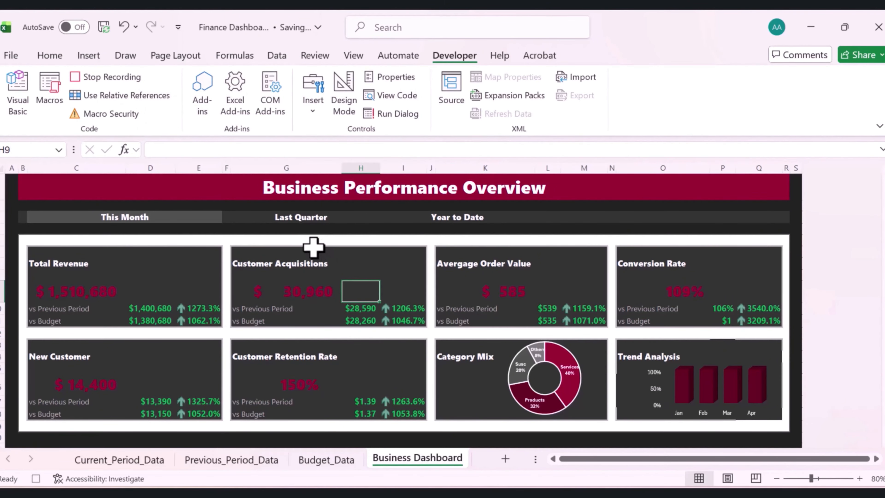
Set H1 on Current_Period_Data to 1, return to the Business Dashboard and stop recording
left_click(120, 460)
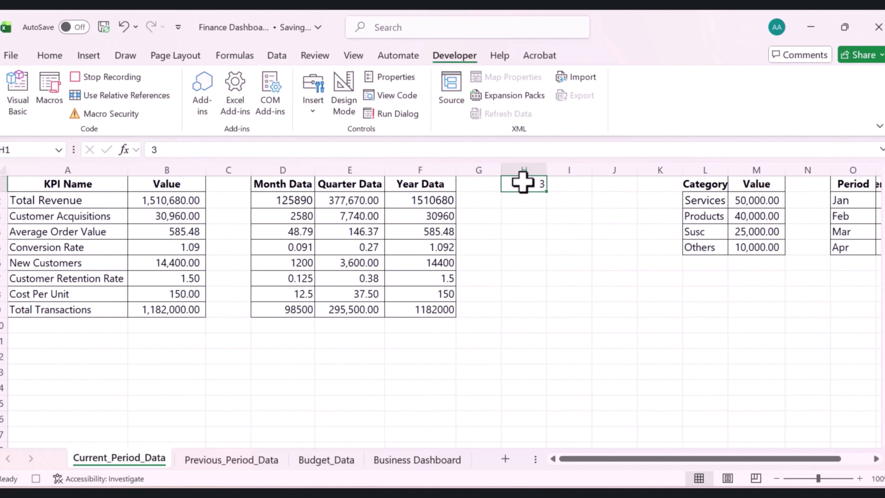
type("1")
key("Return")
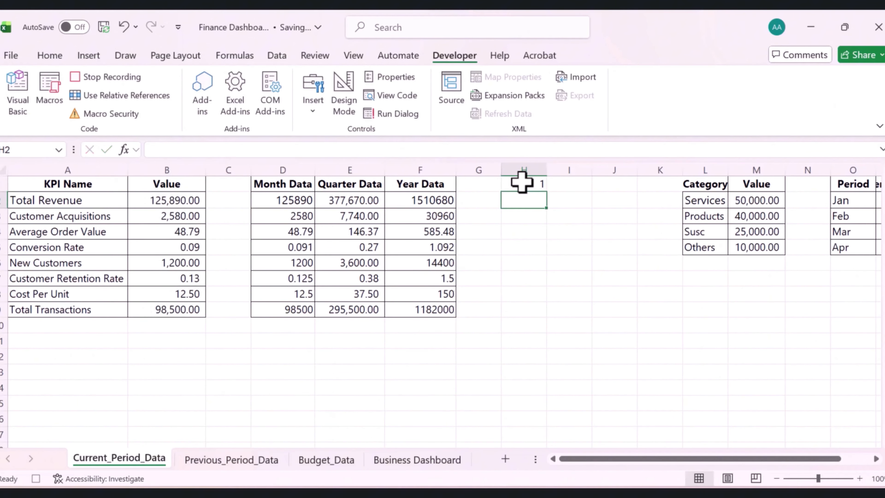
left_click(419, 460)
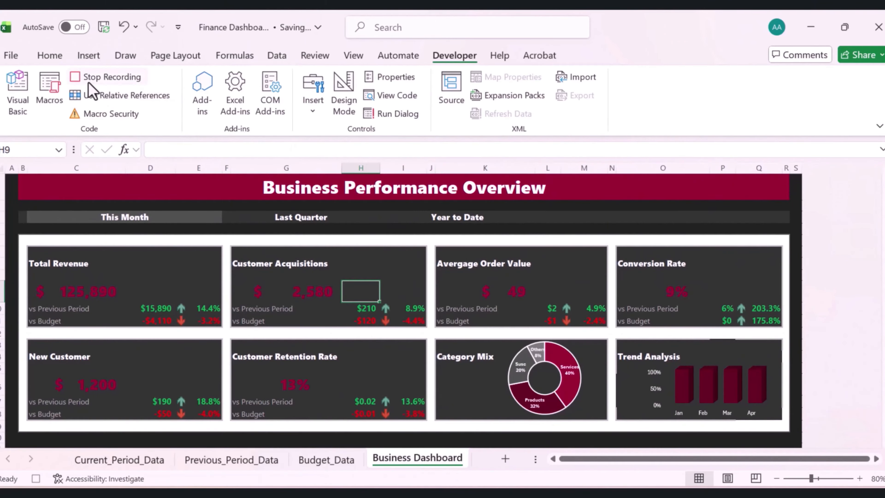
left_click(104, 78)
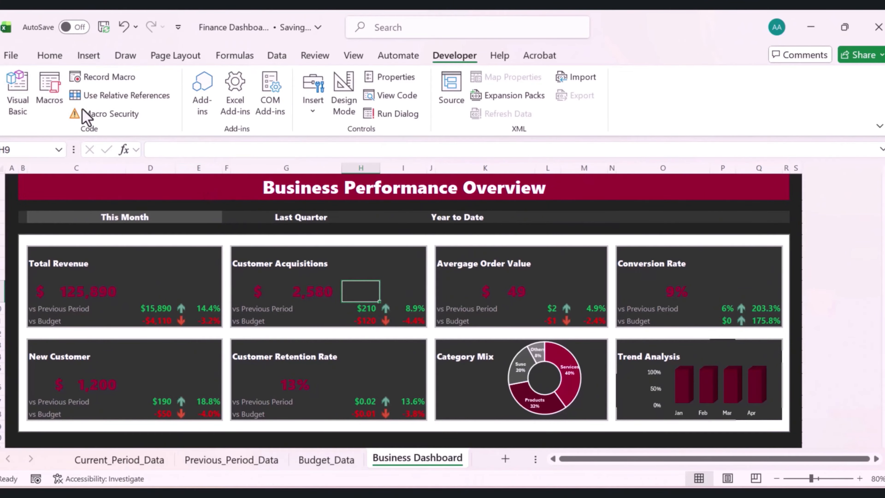
Start recording a new macro named ShowQuarter stored in this workbook
left_click(124, 80)
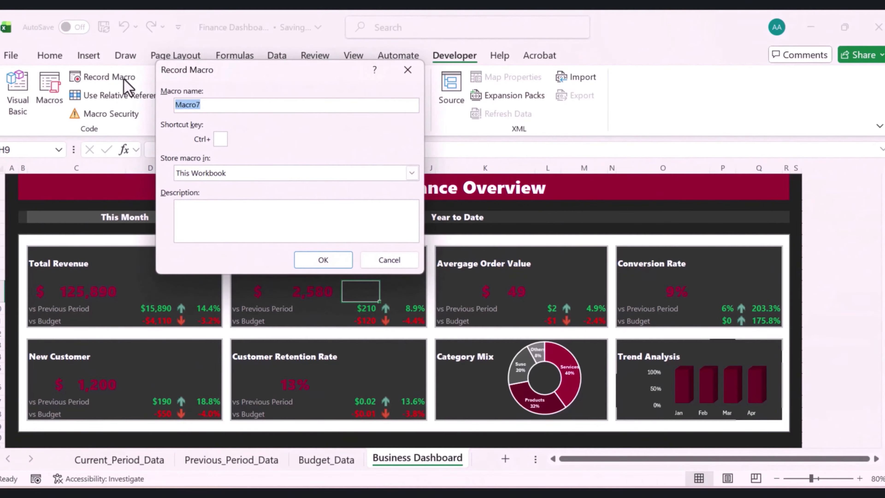
type("ShowQuarter")
left_click(321, 259)
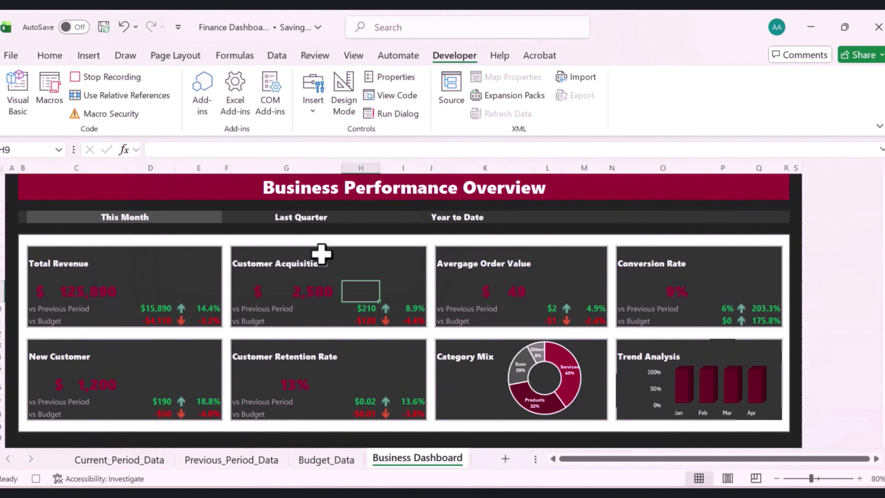
Set H1 on Current_Period_Data to 2, return to the Business Dashboard and stop recording
left_click(132, 460)
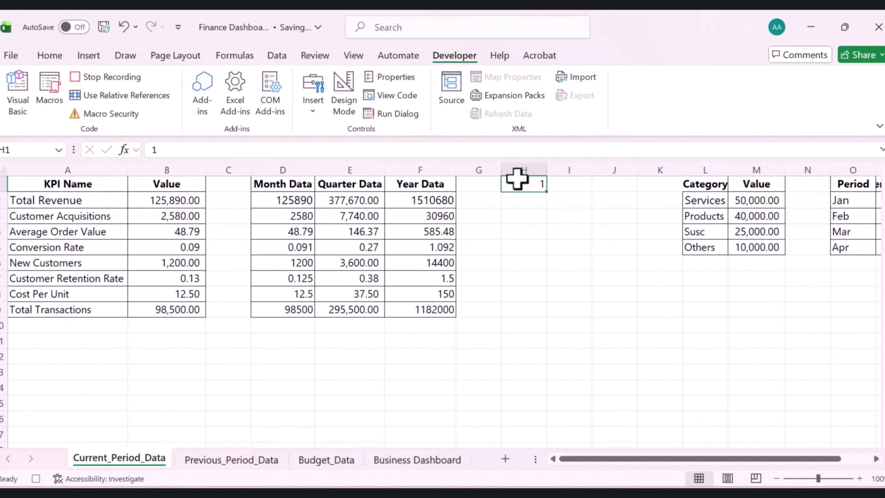
type("2")
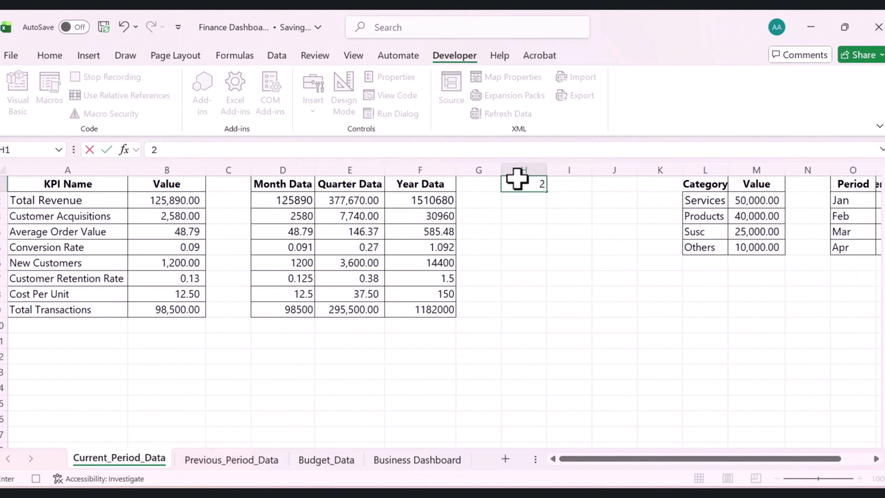
key("Return")
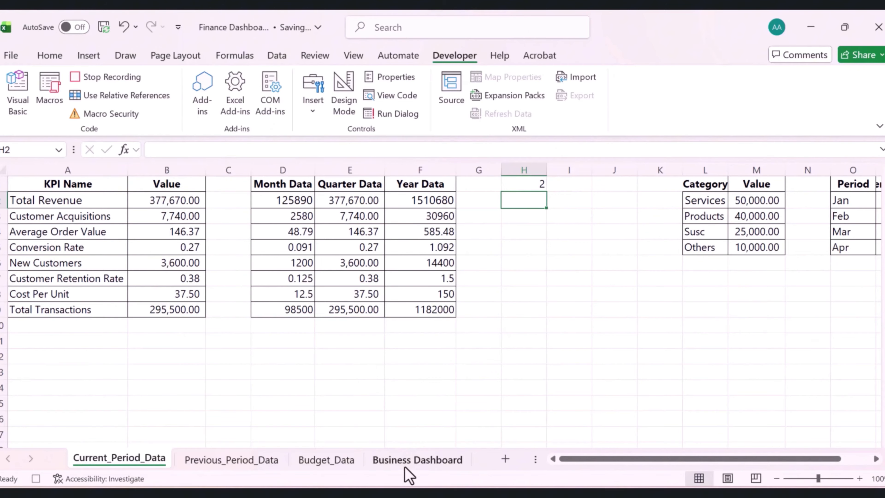
left_click(407, 464)
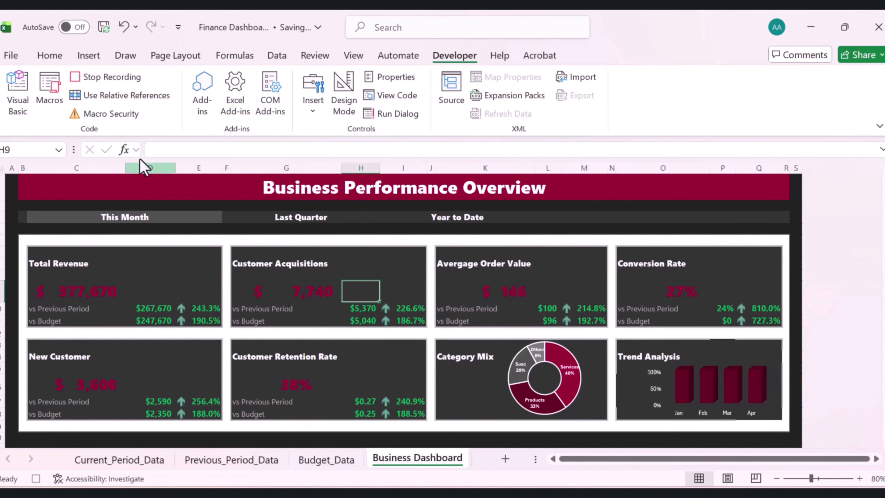
left_click(111, 78)
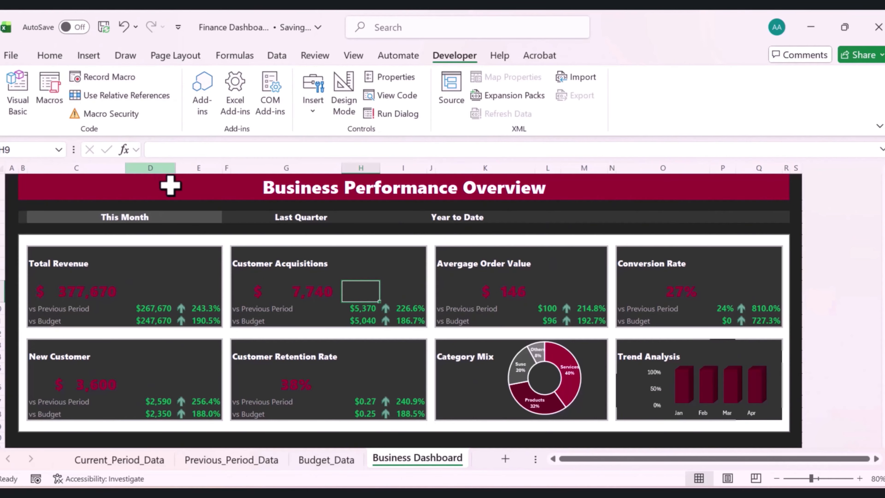
Start recording a new macro named ShowYear stored in this workbook
left_click(111, 77)
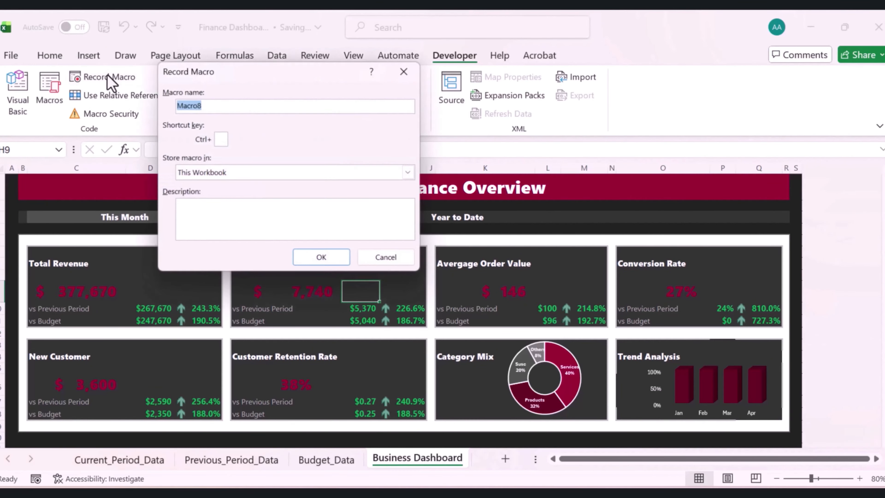
type("Sh")
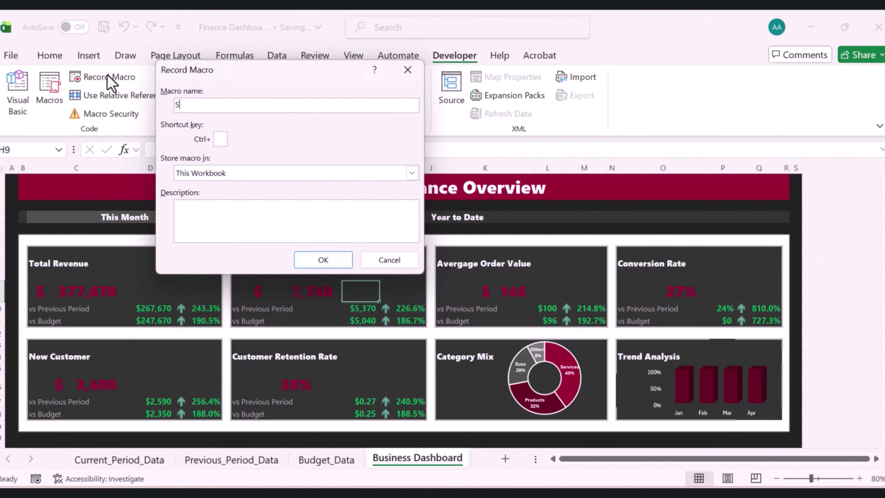
type("o")
type("wYear")
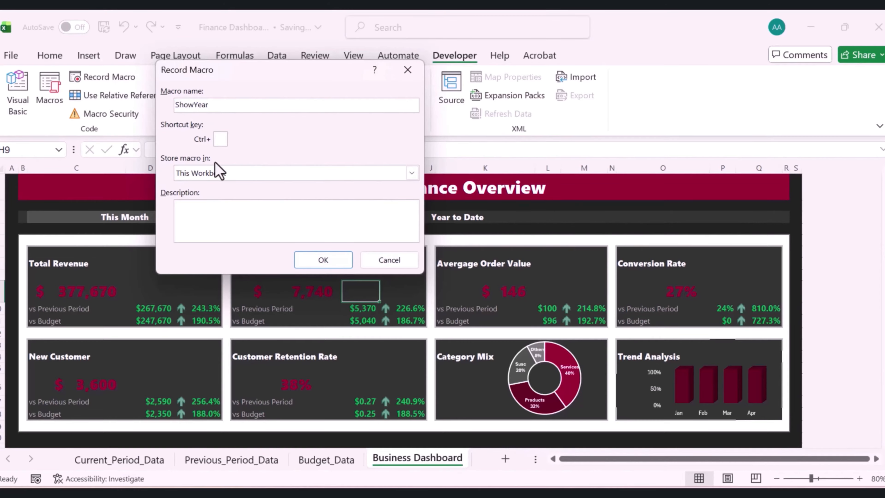
left_click(304, 264)
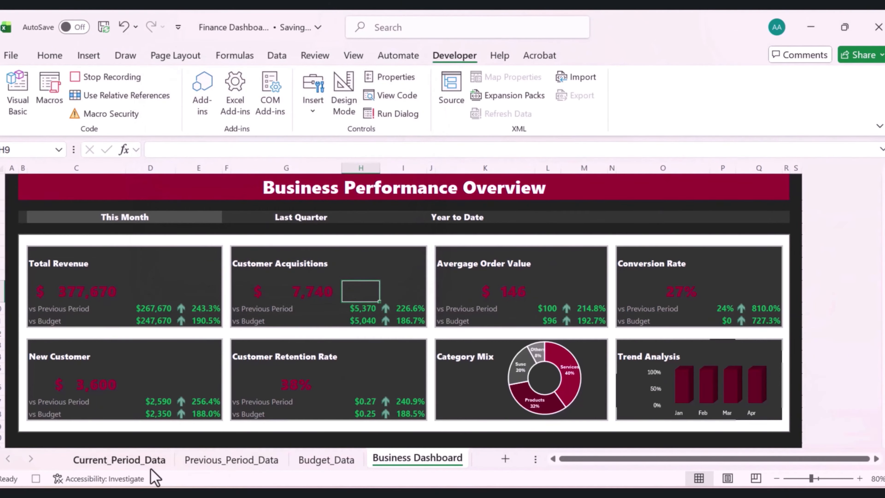
Set H1 on Current_Period_Data to 3, return to the Business Dashboard and stop recording
left_click(142, 462)
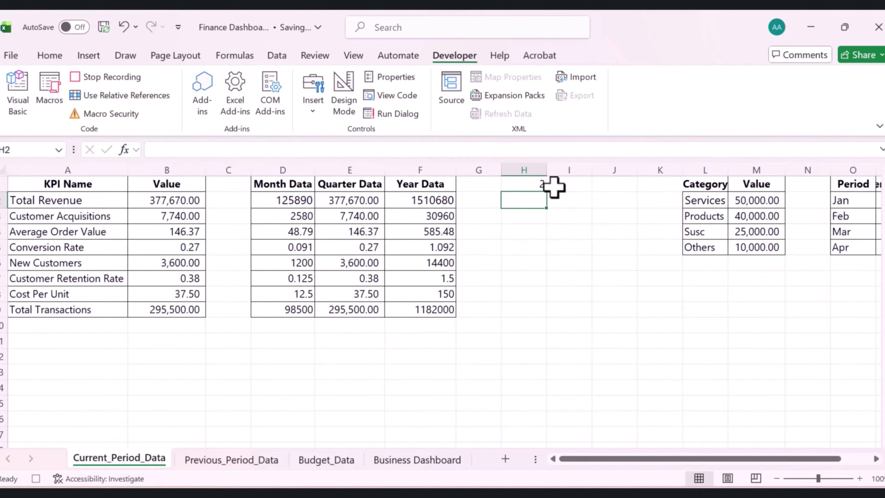
left_click(526, 185)
type("3")
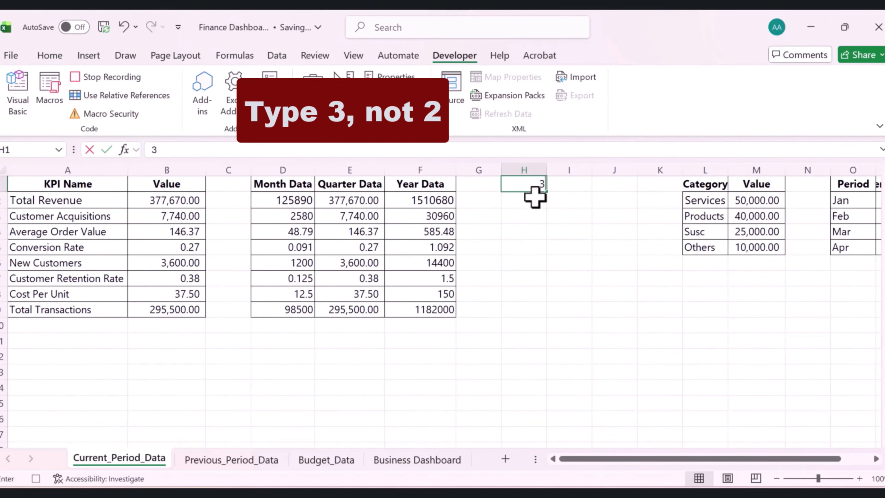
key("Return")
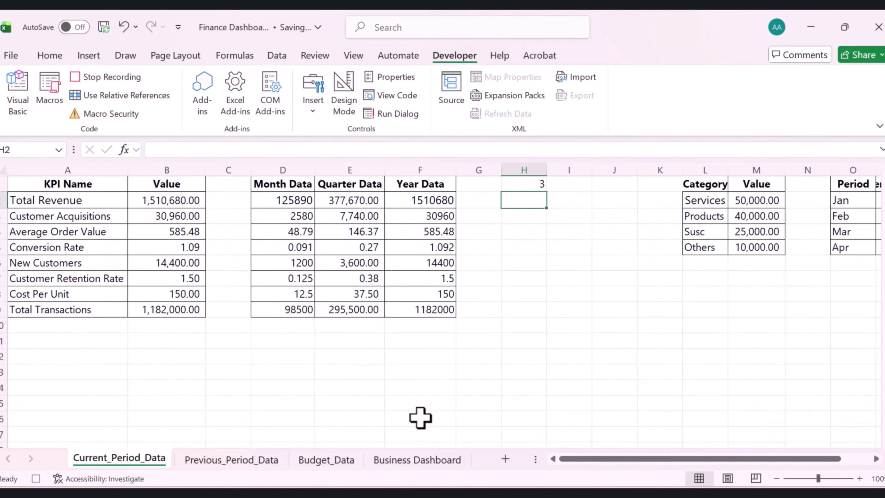
left_click(408, 460)
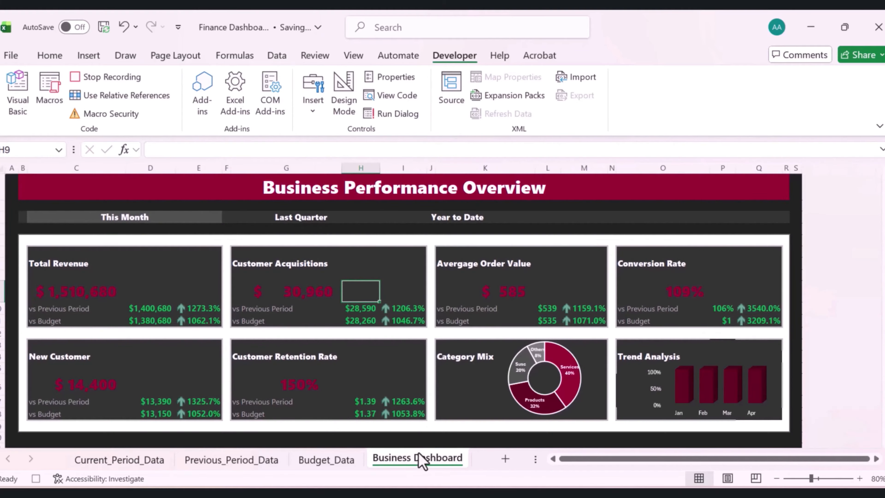
left_click(114, 77)
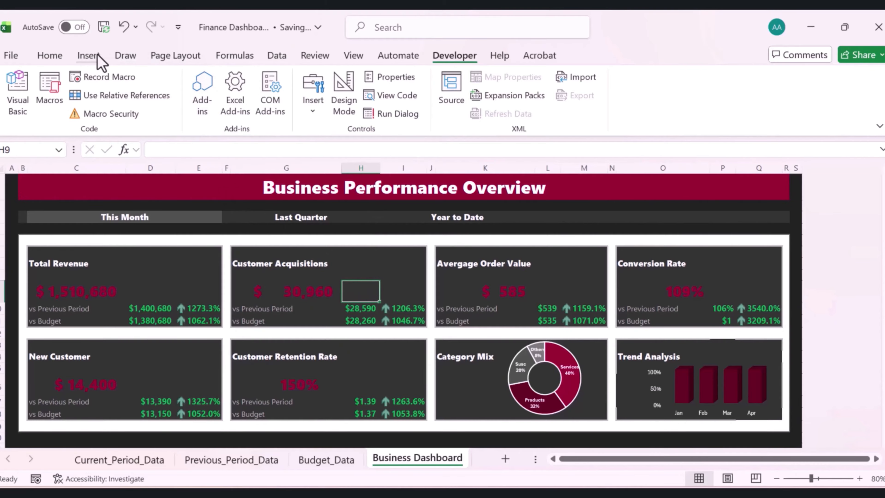
Draw a rounded rectangle over the This Month label in the period bar
left_click(90, 59)
left_click(201, 123)
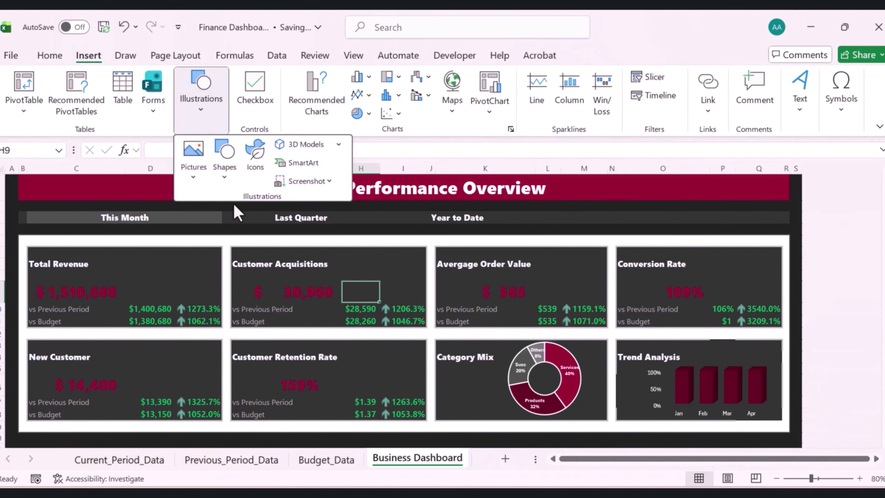
left_click(225, 158)
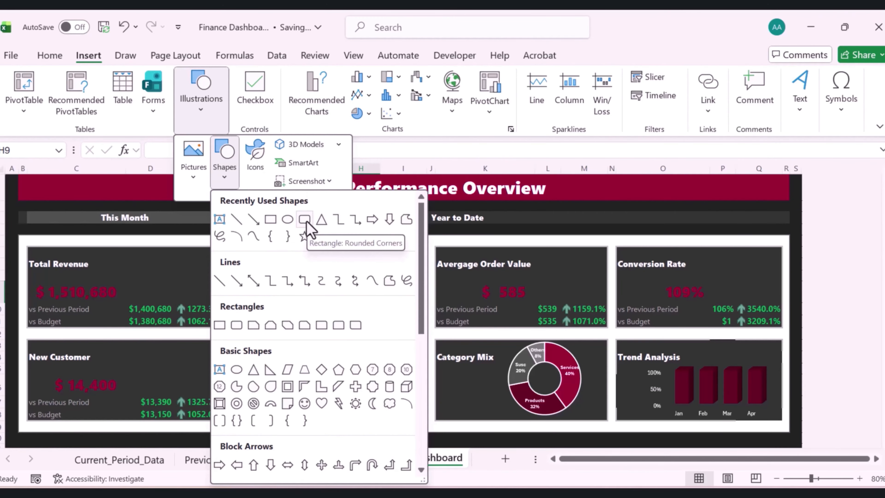
left_click(304, 219)
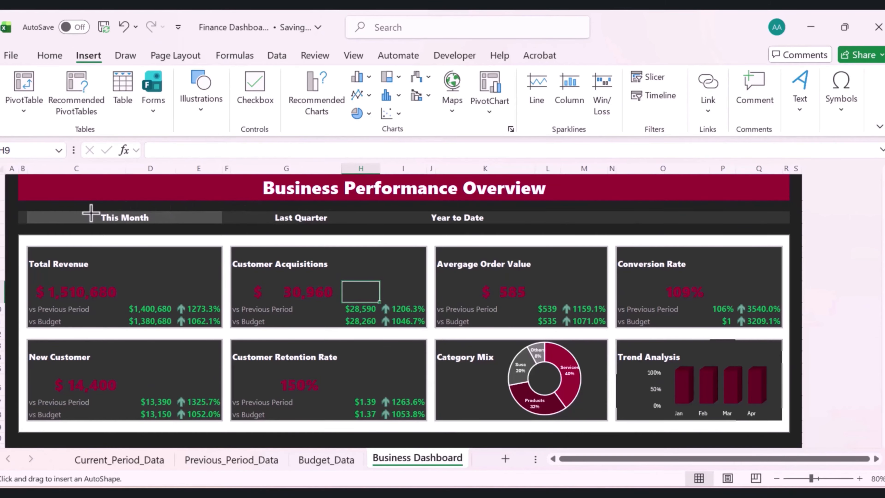
left_click_drag(91, 213, 160, 222)
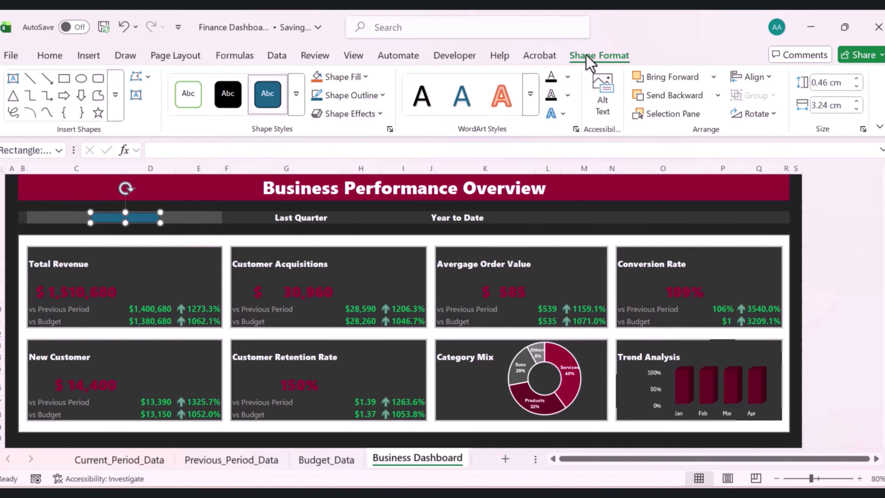
Give the rectangle no fill and no outline so the label shows through
left_click(365, 77)
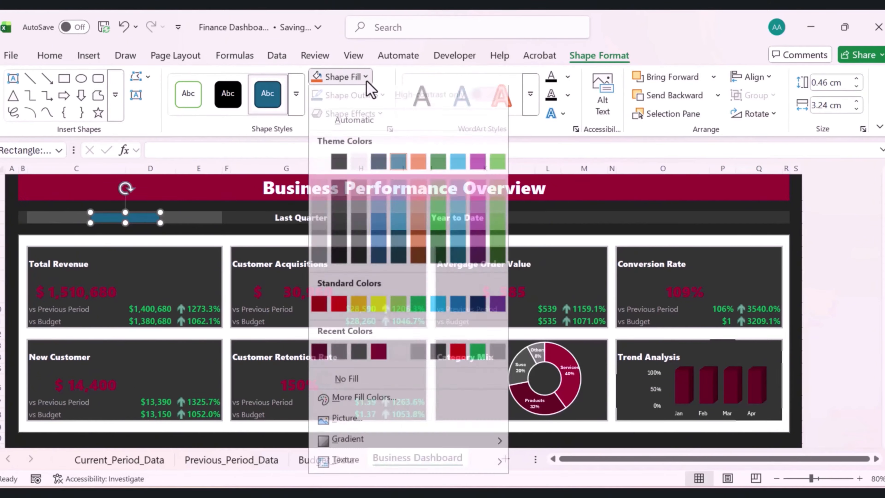
left_click(348, 384)
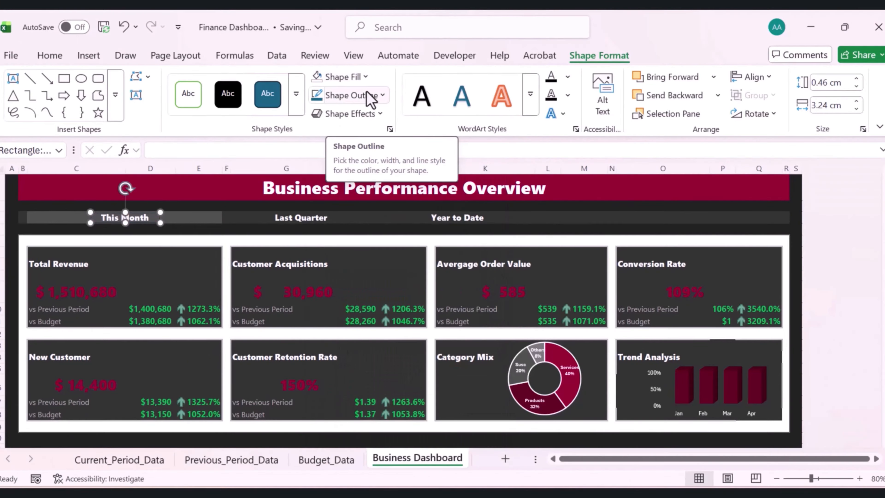
left_click(381, 100)
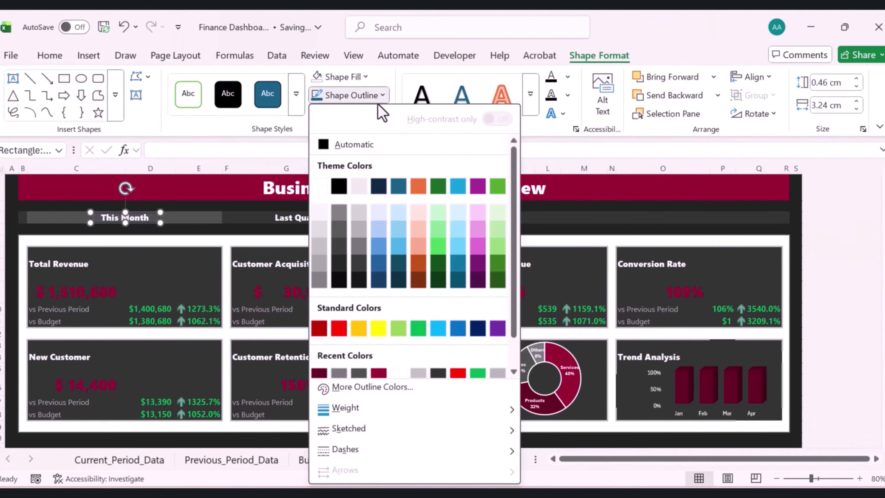
scroll(505, 351, "down", 1)
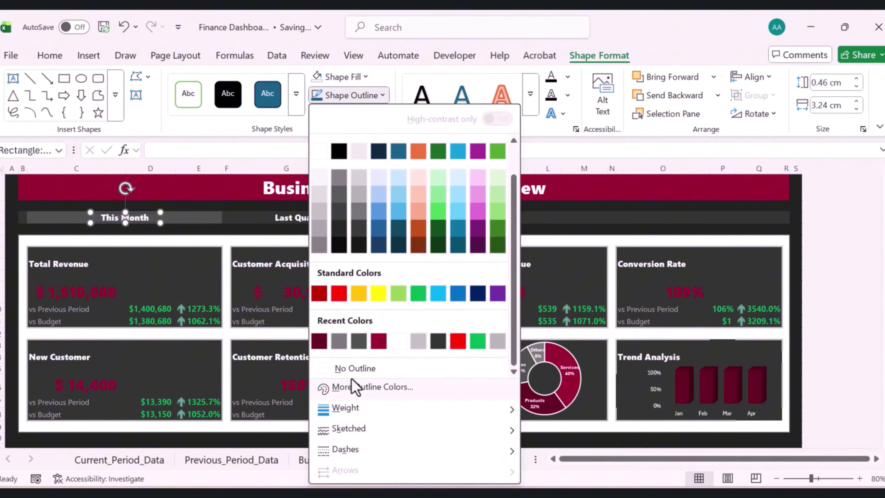
left_click(350, 368)
Assign the ShowMonth macro to the transparent rectangle over This Month
left_click(209, 190)
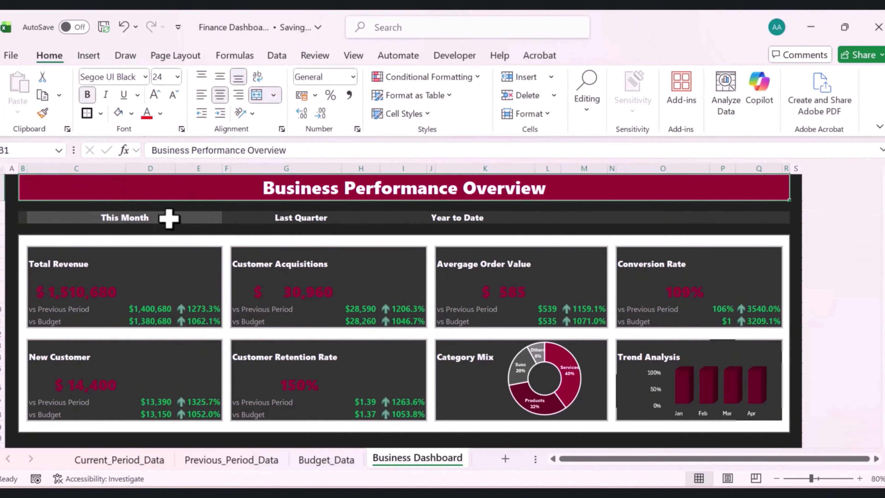
left_click(141, 217)
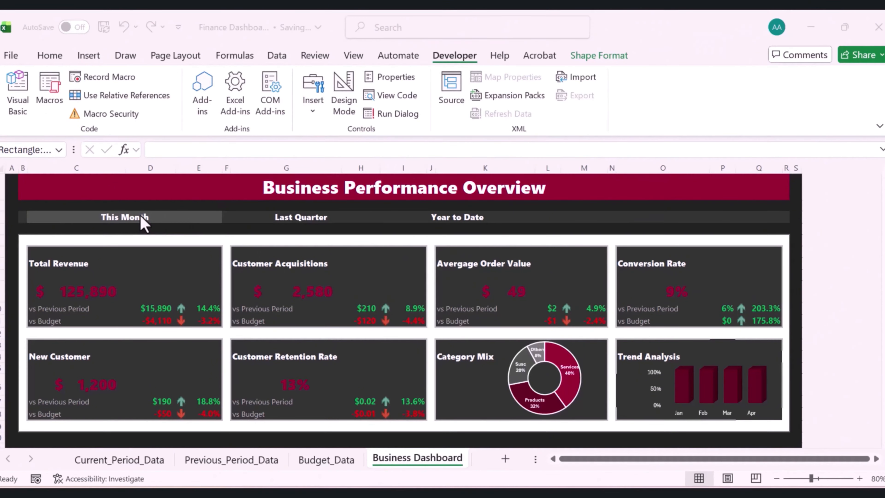
right_click(140, 215)
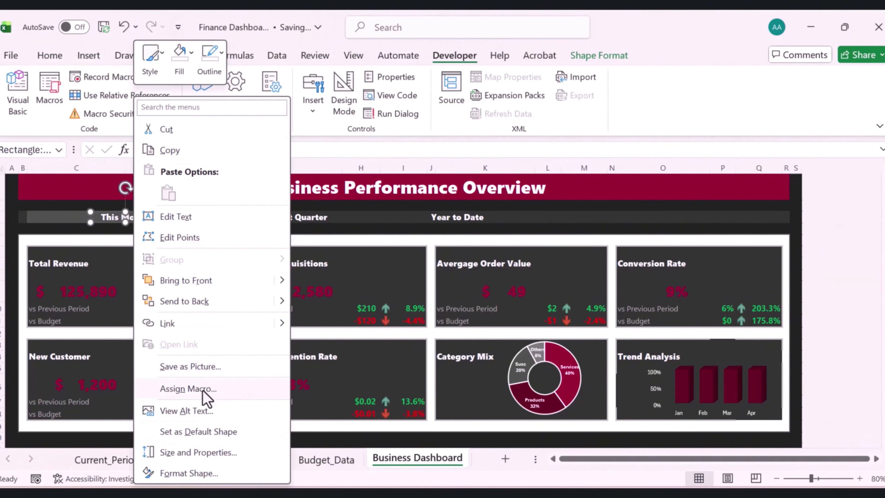
left_click(202, 387)
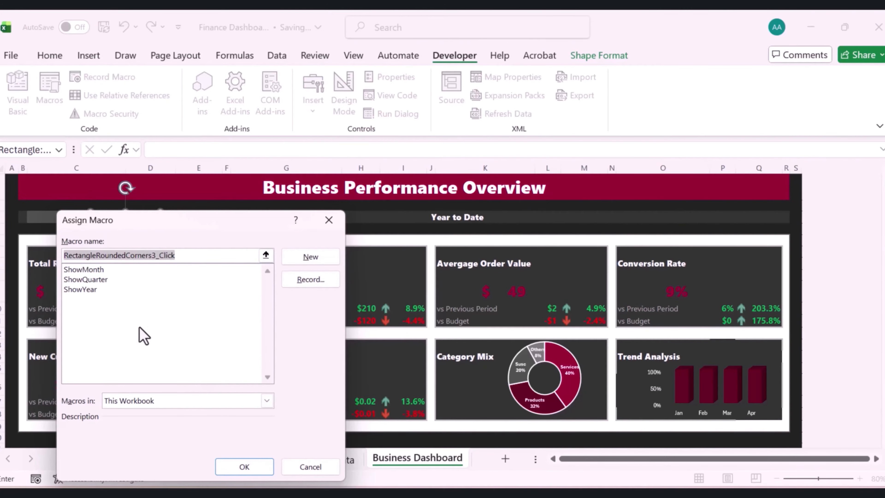
left_click(90, 270)
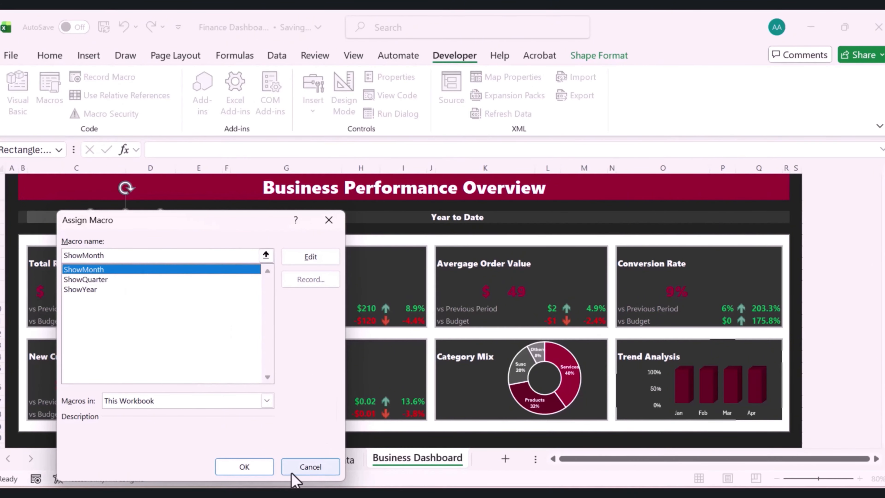
left_click(248, 468)
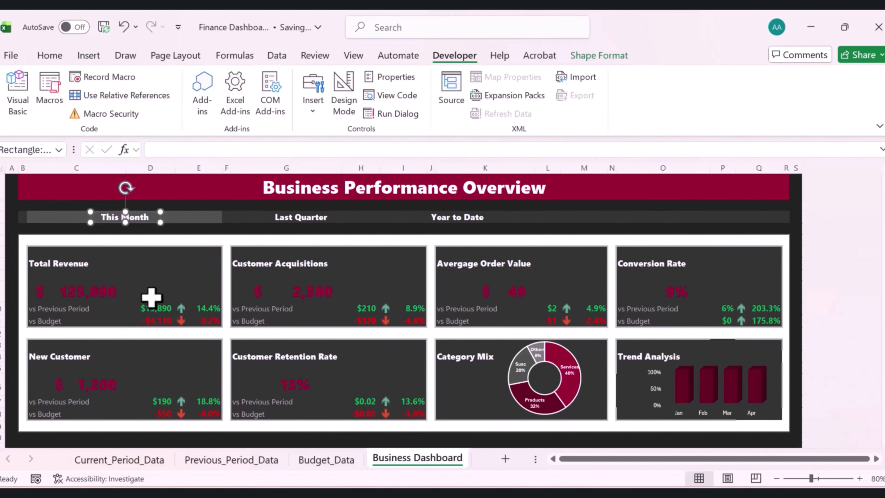
Duplicate the transparent rectangle and move the copy over the Last Quarter label
key("ctrl+d")
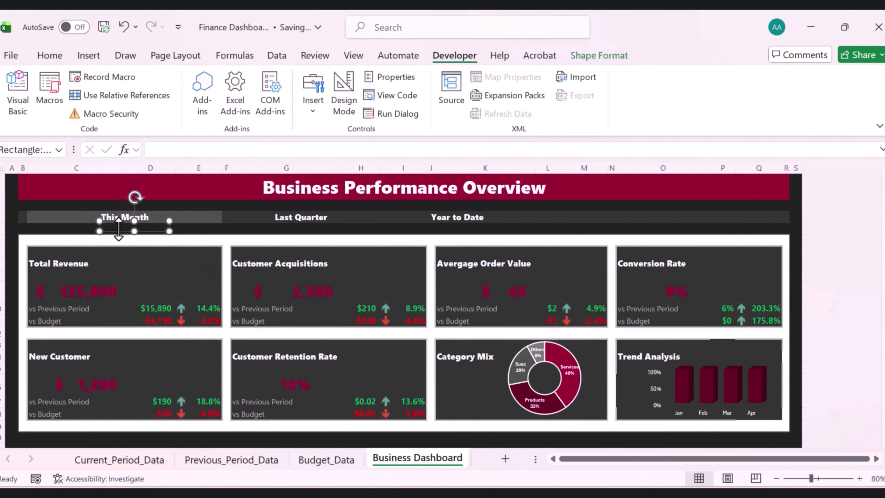
left_click_drag(119, 229, 282, 220)
Assign the ShowQuarter macro to the rectangle over Last Quarter
right_click(283, 219)
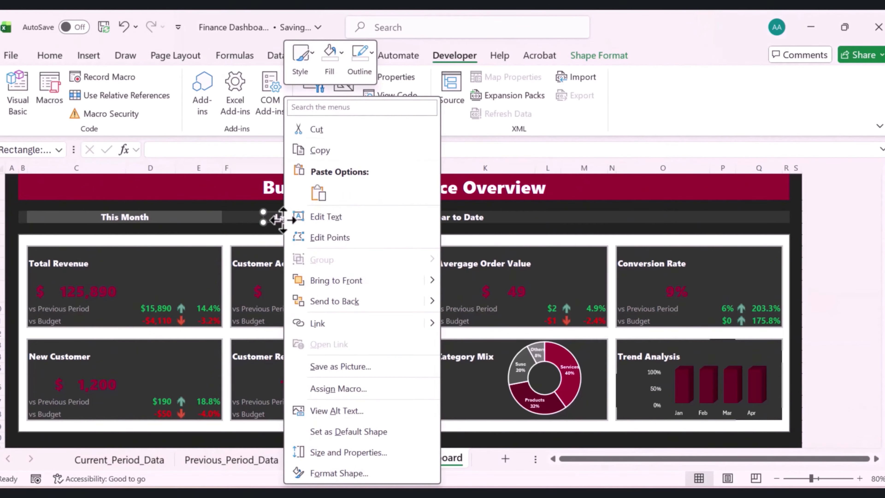
left_click(338, 388)
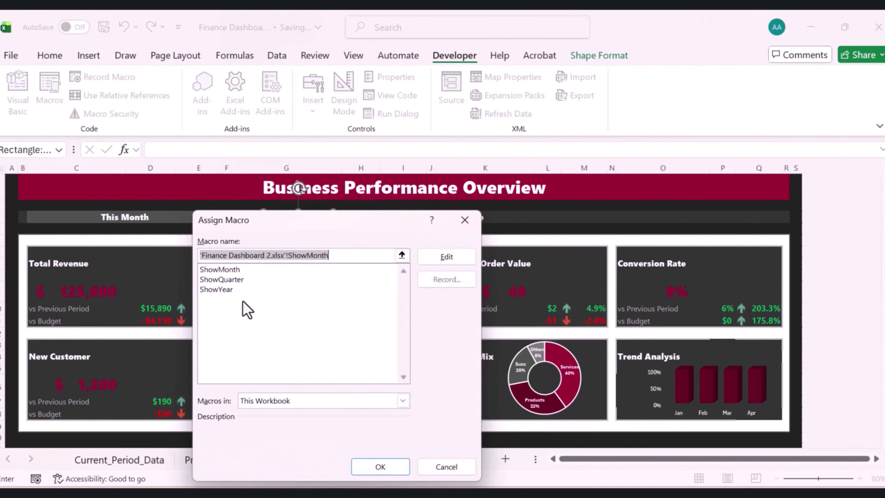
left_click(228, 282)
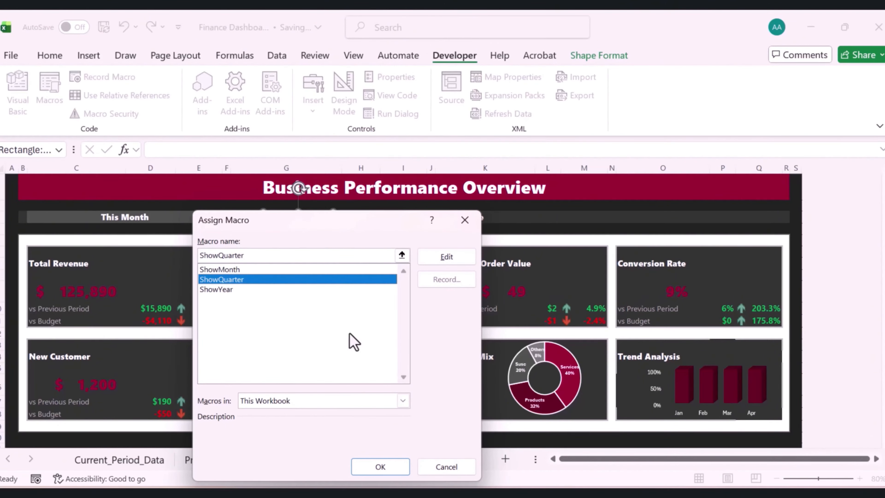
left_click(383, 467)
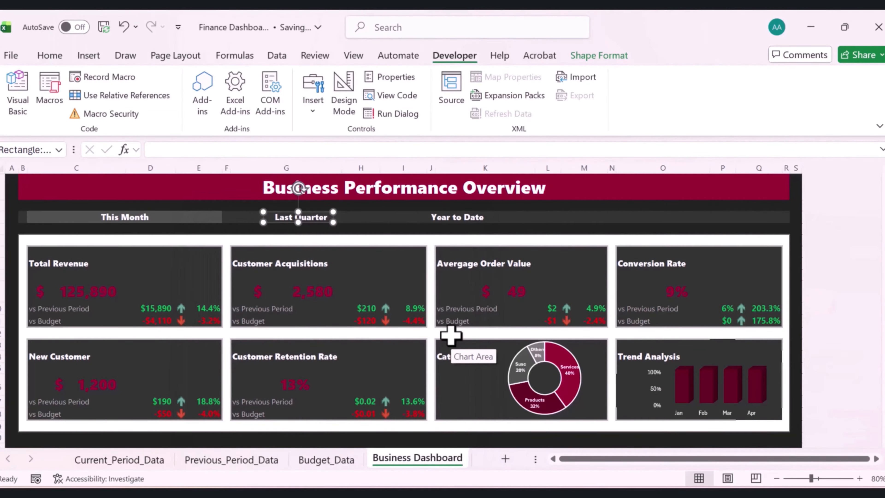
Duplicate the transparent rectangle, move the copy over the Year to Date label, and assign it the ShowYear macro
key("ctrl+d")
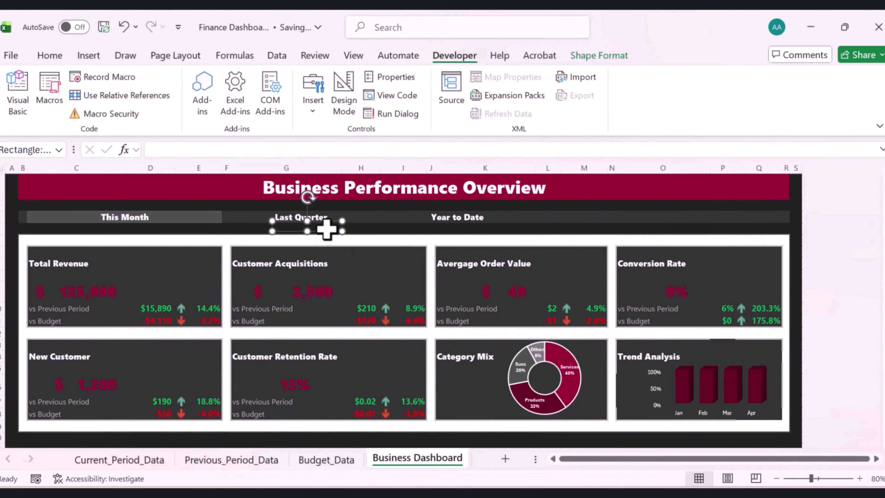
left_click_drag(331, 230, 483, 220)
right_click(476, 218)
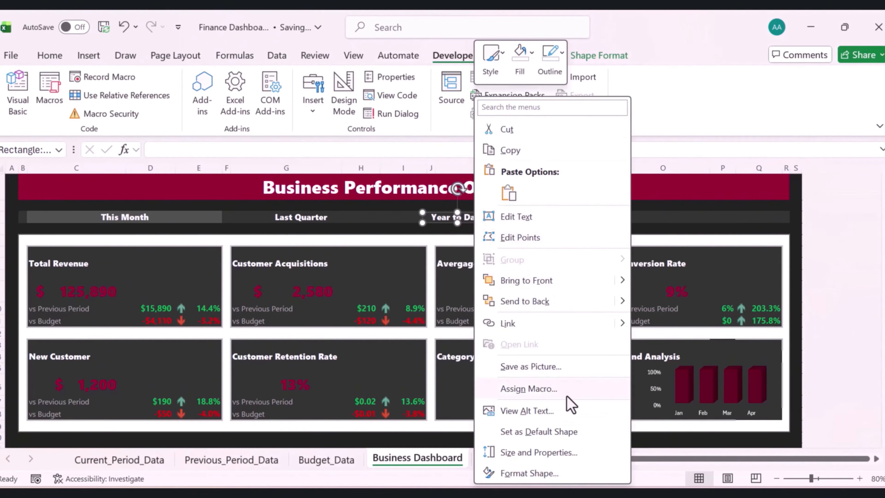
left_click(528, 388)
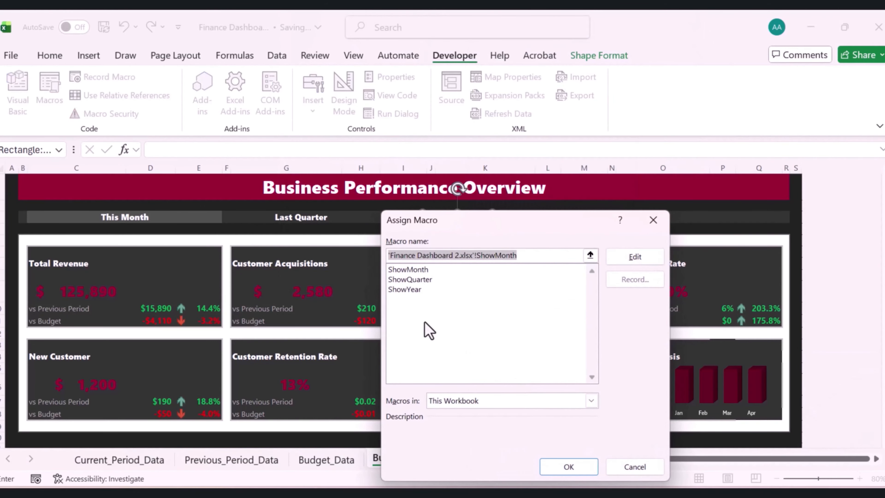
left_click(409, 290)
left_click(568, 466)
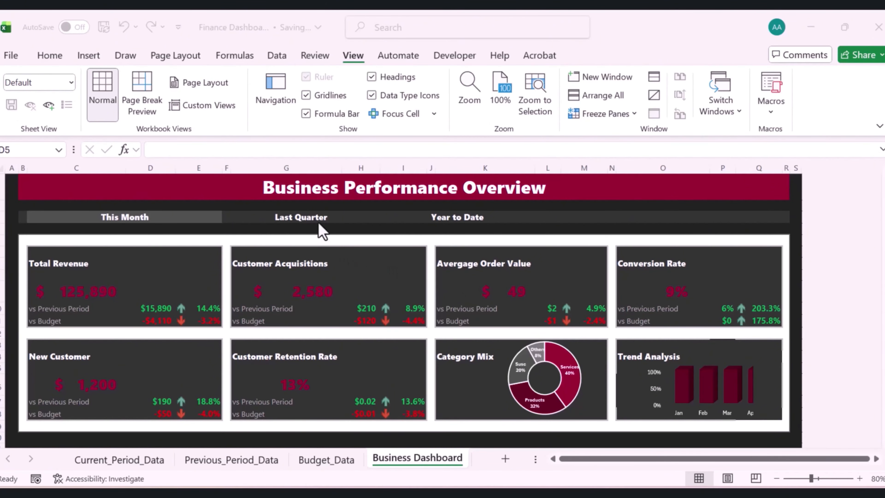
Test the Last Quarter, Year to Date and This Month buttons to switch the dashboard's period
left_click(300, 223)
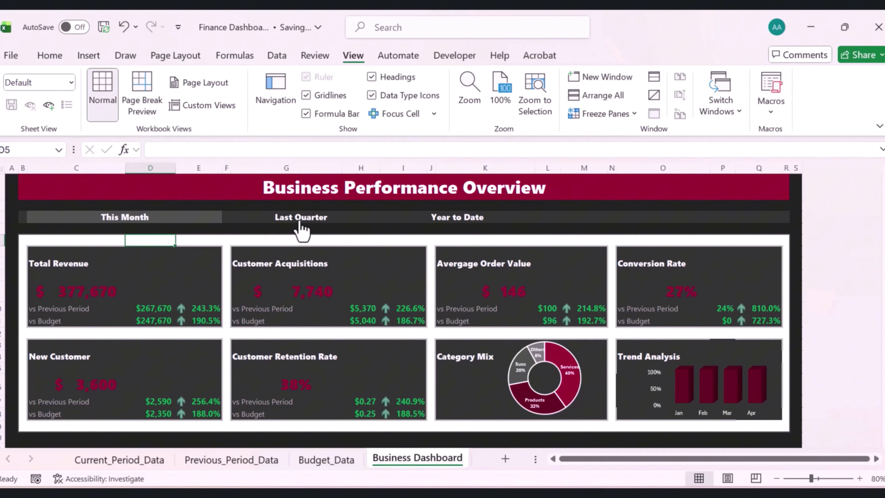
left_click(446, 223)
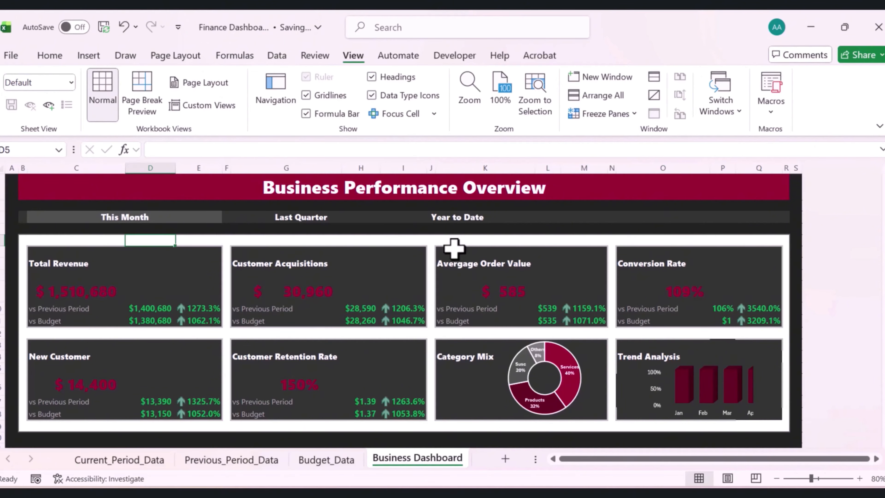
left_click(130, 223)
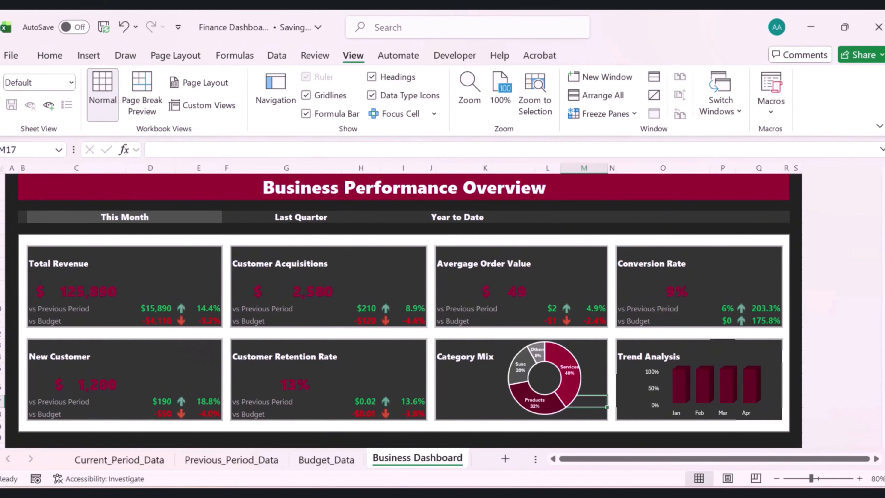
Look through the Previous_Period_Data, Budget_Data and Current_Period_Data sheets
left_click(239, 462)
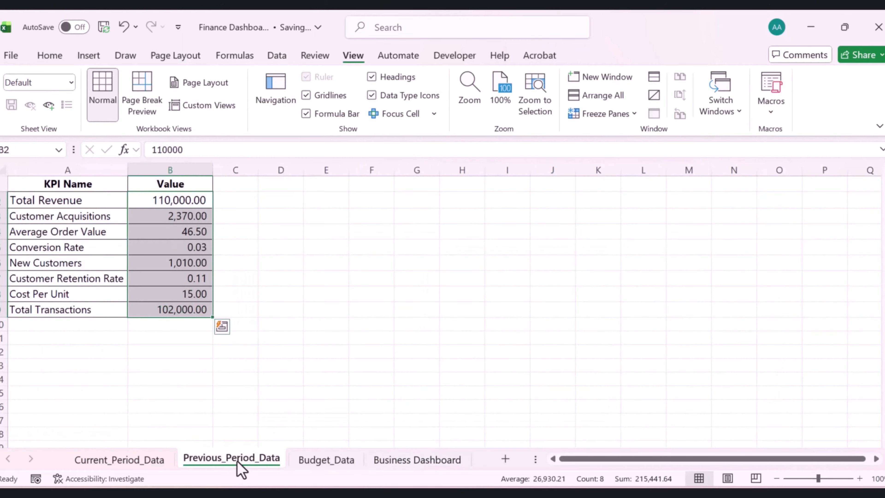
left_click(332, 464)
left_click(134, 467)
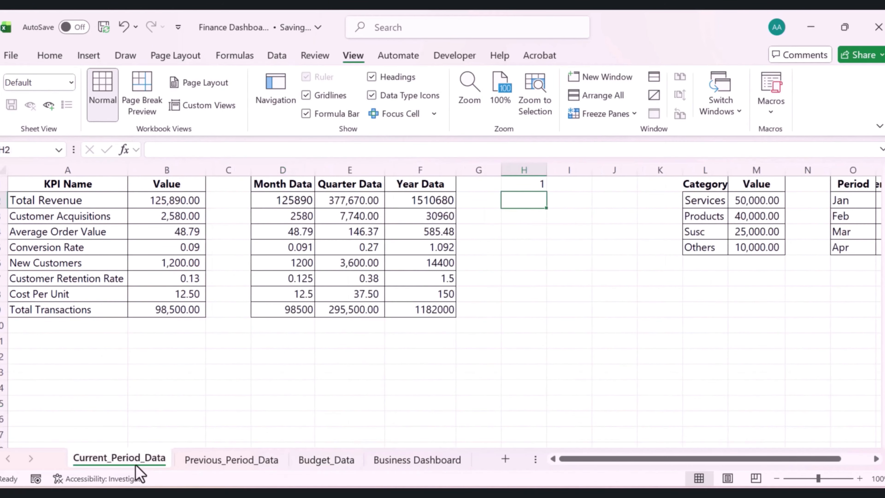